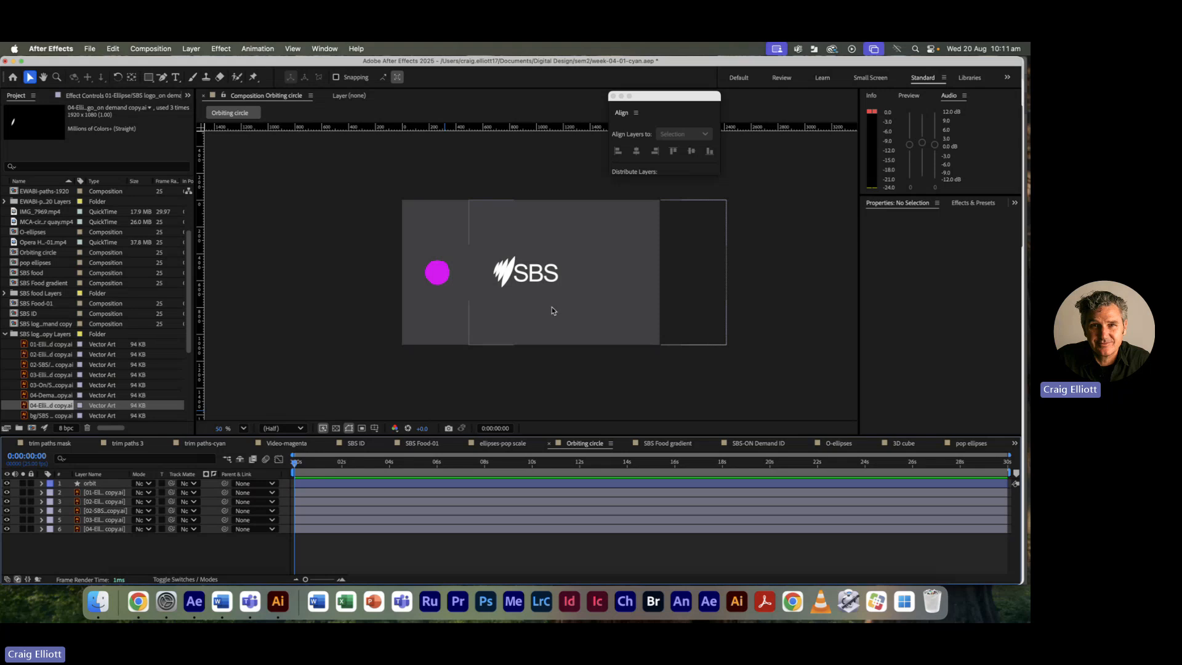
Step: Fit the Orbiting circle composition to the viewer and scrub to preview the magenta circle orbiting SBS
{"action": "left_click", "coordinate": [246, 431]}
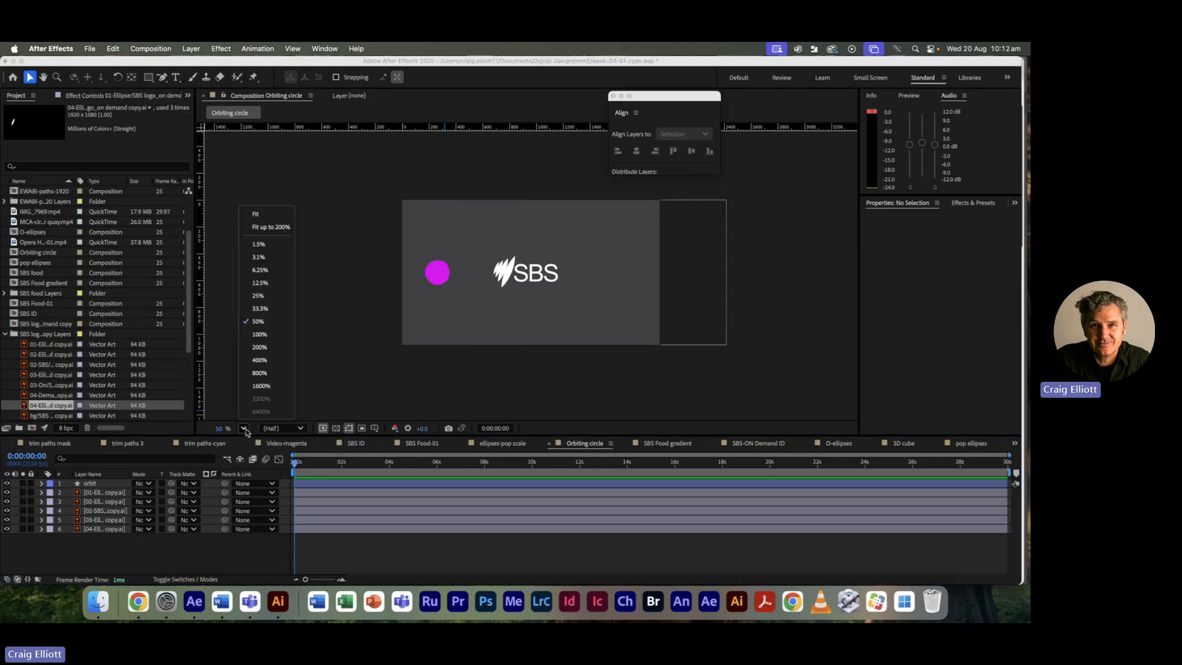
{"action": "left_click", "coordinate": [258, 216]}
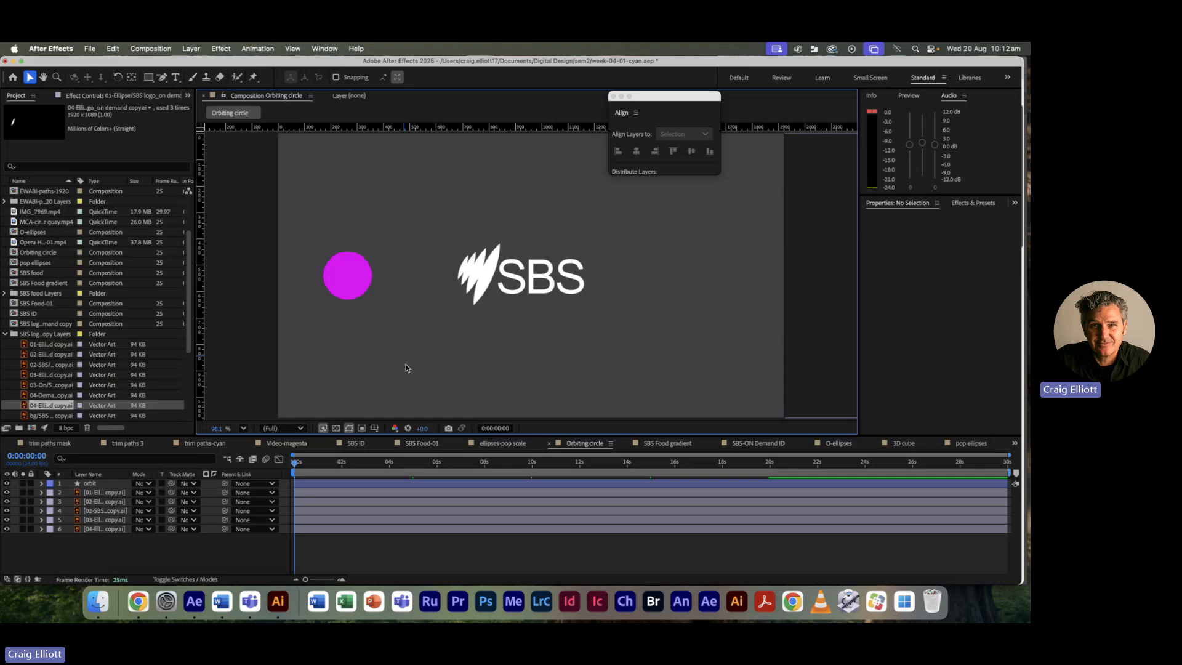
{"action": "left_click", "coordinate": [309, 463]}
{"action": "mouse_move", "coordinate": [311, 465]}
{"action": "left_mouse_down"}
{"action": "mouse_move", "coordinate": [409, 461]}
{"action": "mouse_move", "coordinate": [425, 438]}
{"action": "mouse_move", "coordinate": [466, 436]}
{"action": "mouse_move", "coordinate": [349, 434]}
{"action": "mouse_move", "coordinate": [431, 437]}
{"action": "mouse_move", "coordinate": [292, 456]}
{"action": "mouse_move", "coordinate": [311, 457]}
{"action": "left_mouse_up"}
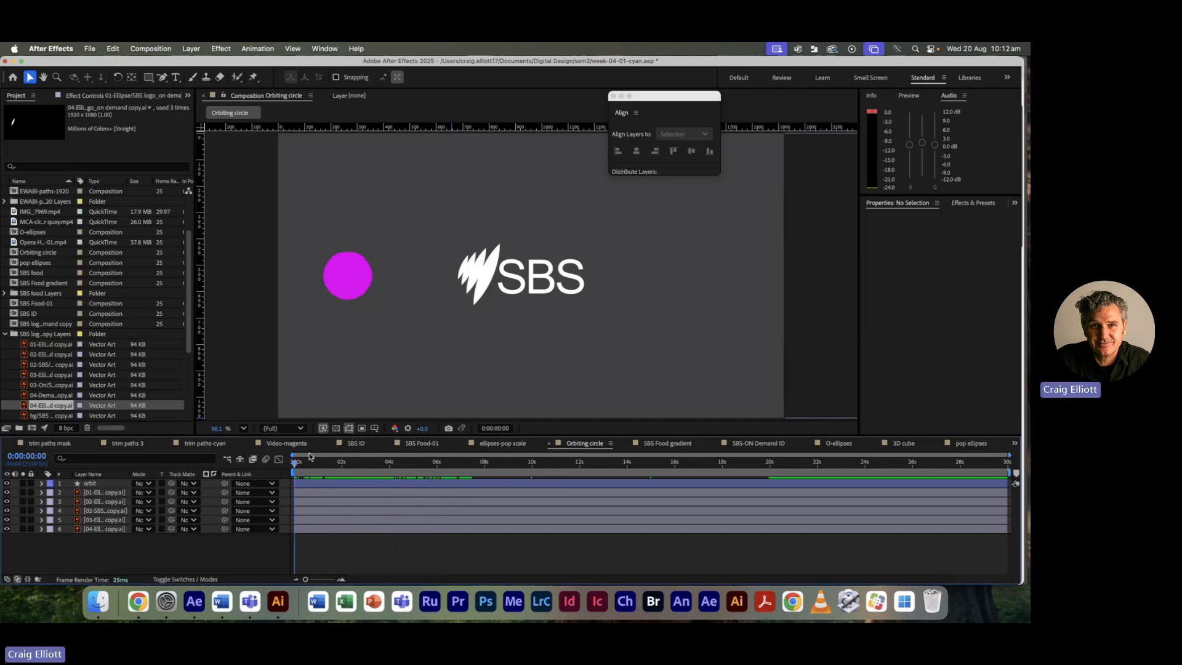
Step: Show the orbit layer's X Position, Y Position and Scale keyframes, check their curves, and move to 0:00:03:07
{"action": "left_click", "coordinate": [311, 486]}
{"action": "key", "text": "u"}
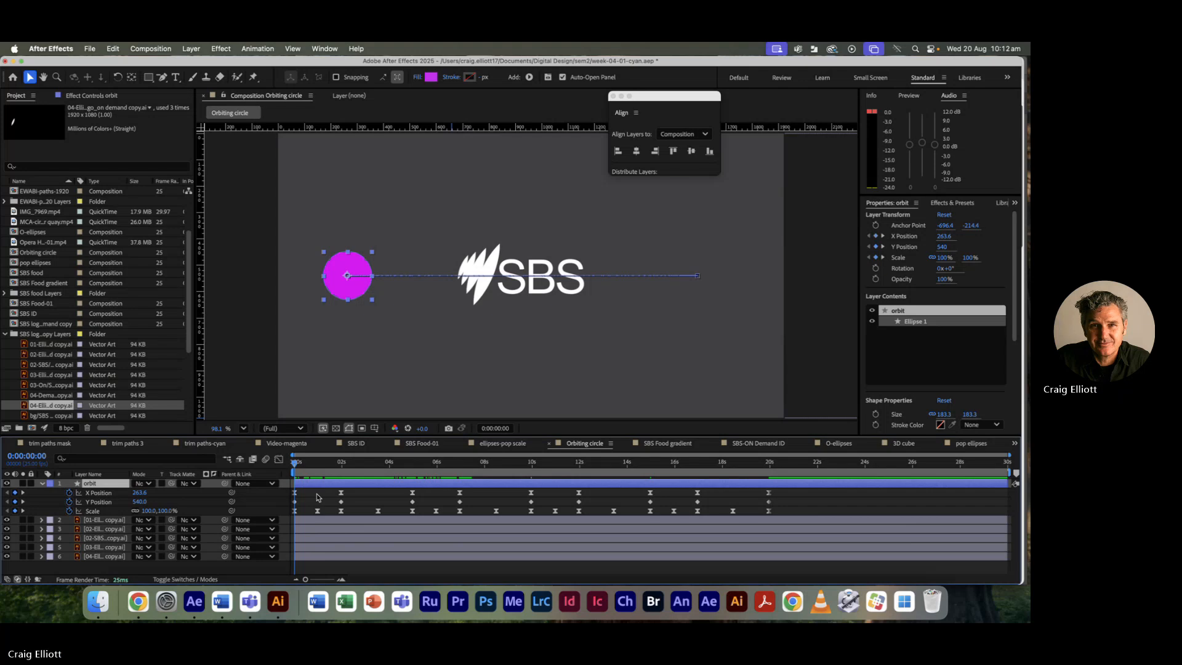
{"action": "left_click_drag", "start_coordinate": [785, 514], "coordinate": [290, 492]}
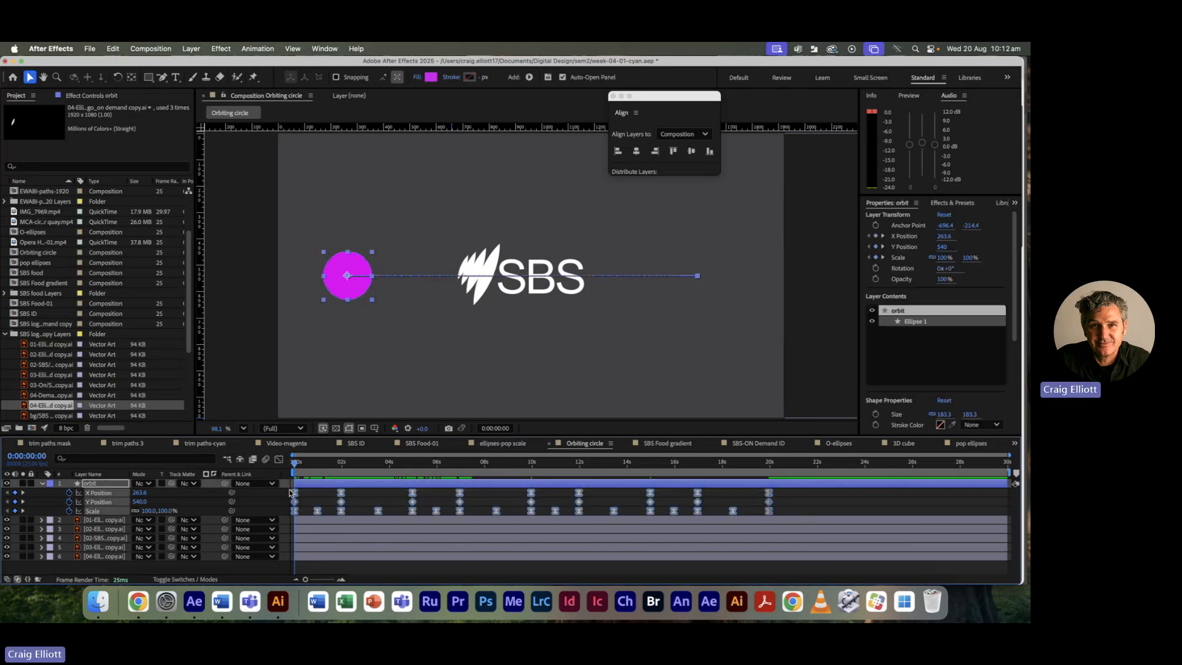
{"action": "left_click", "coordinate": [279, 459]}
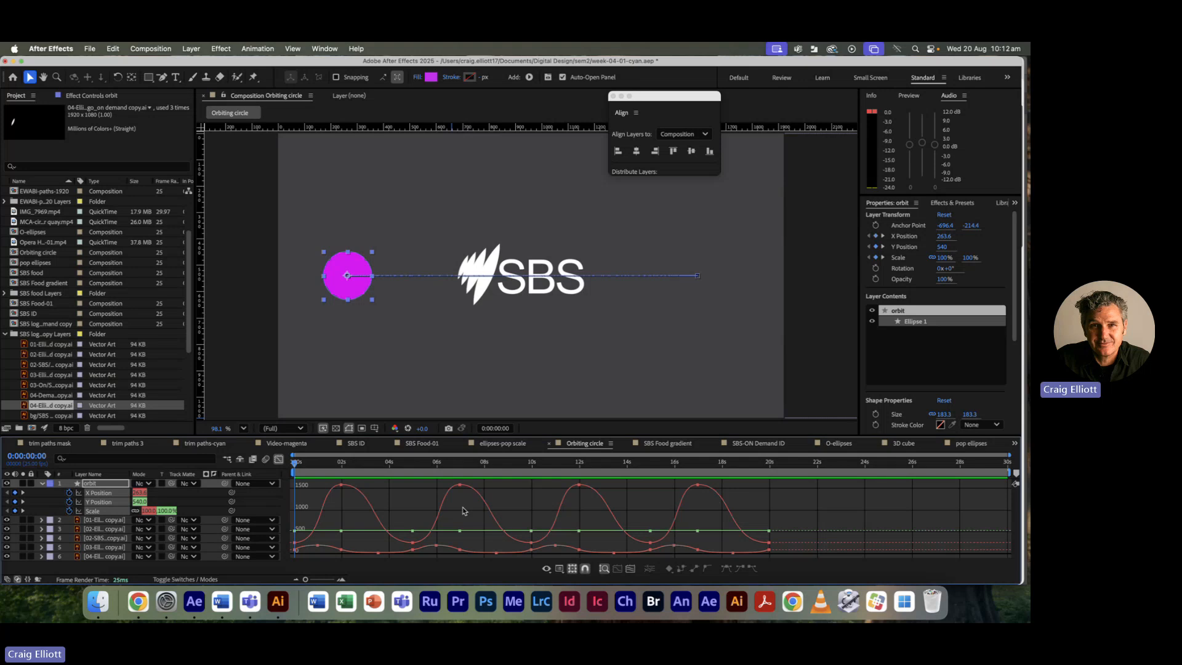
{"action": "left_click", "coordinate": [278, 460]}
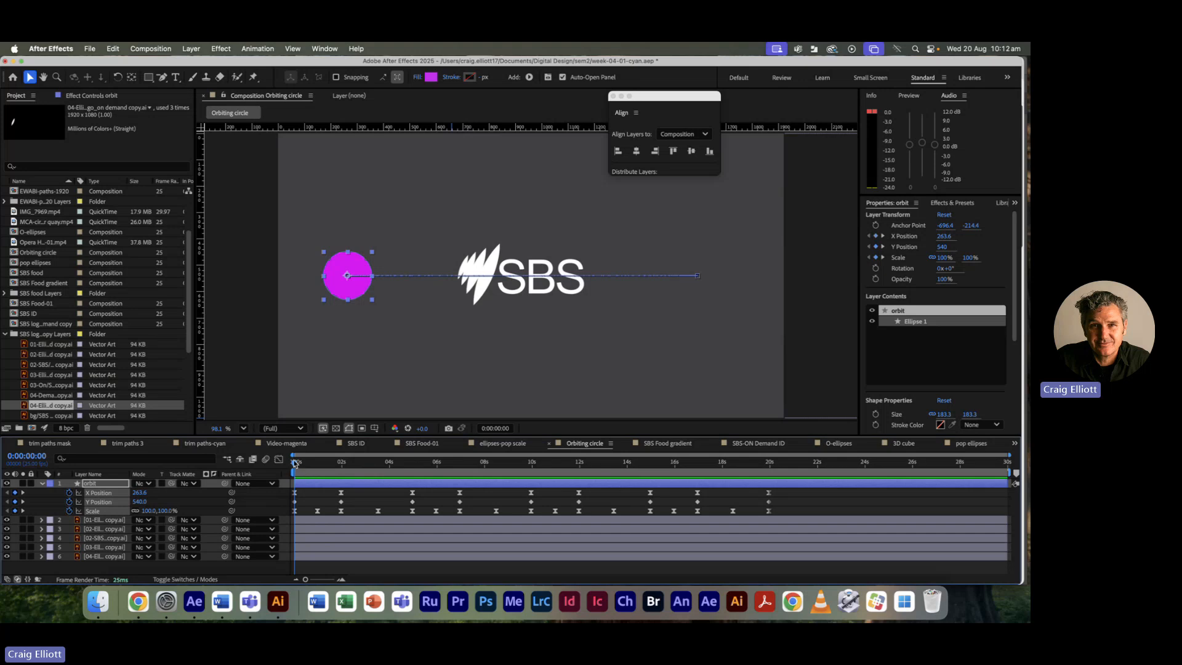
{"action": "left_click_drag", "start_coordinate": [294, 463], "coordinate": [372, 464]}
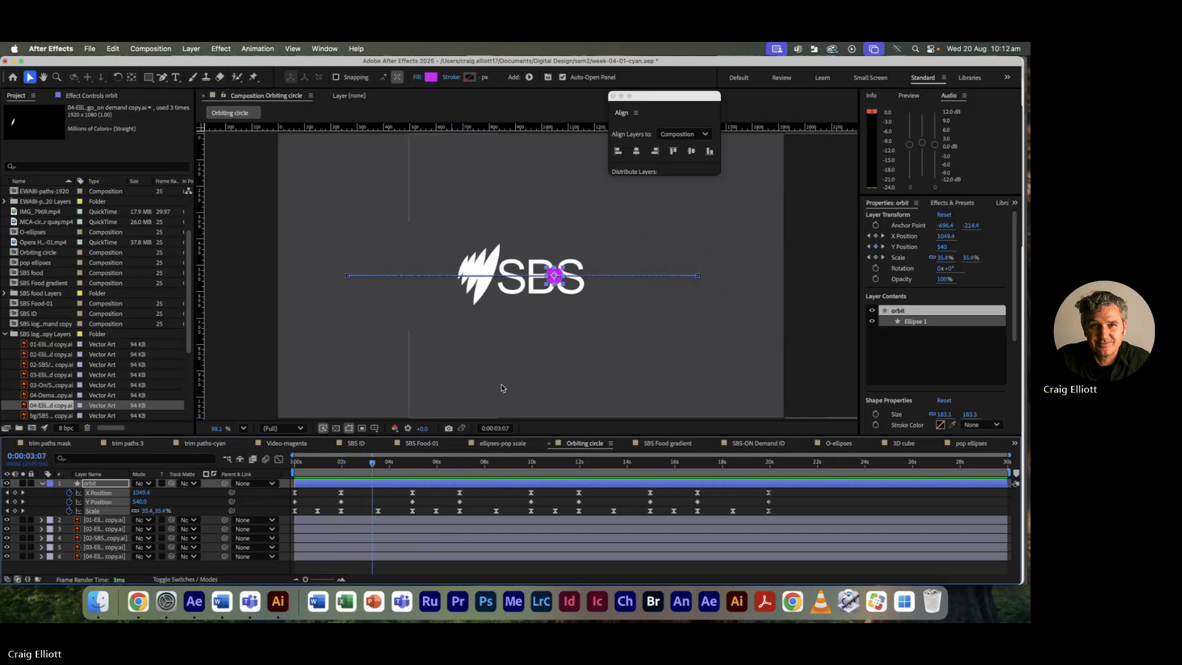
{"action": "left_click", "coordinate": [502, 388]}
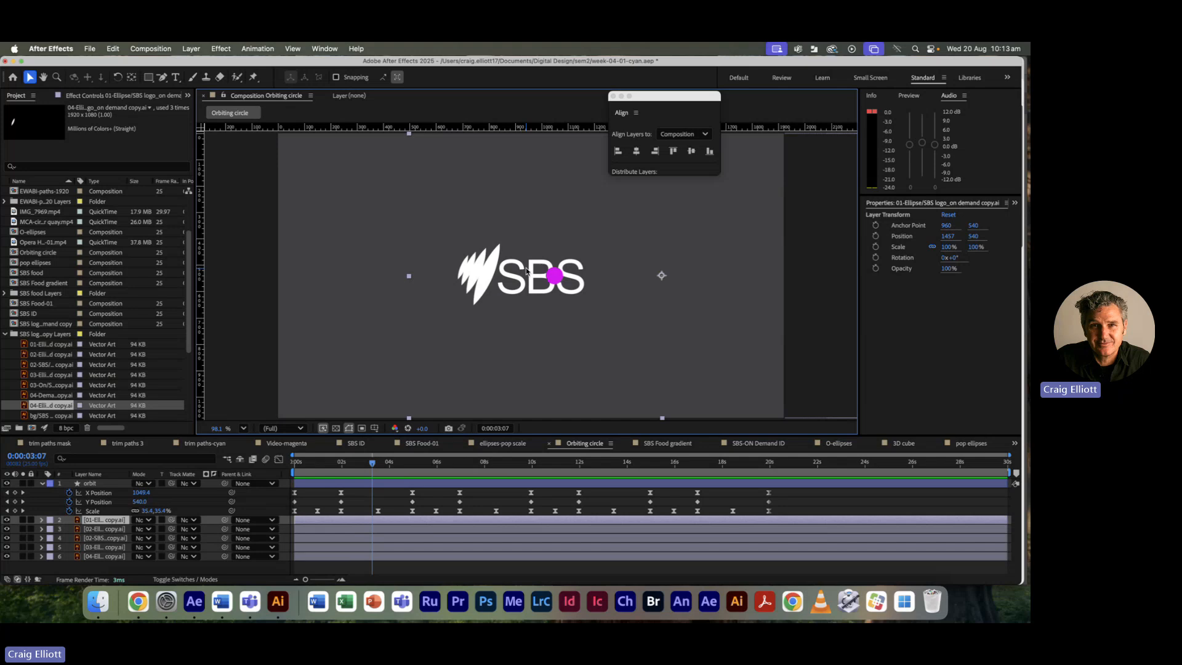
Step: Hide the orbit layer's keyframed properties and move the time back to 0:00:03:02
{"action": "left_click", "coordinate": [331, 484]}
{"action": "key", "text": "u"}
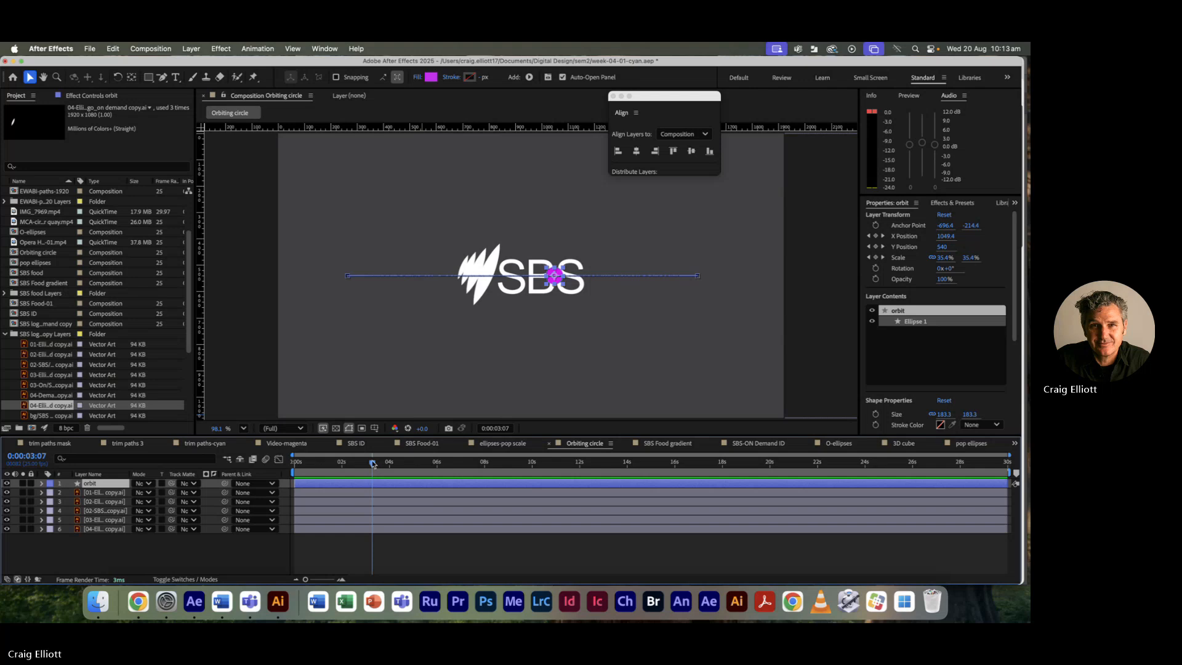
{"action": "mouse_move", "coordinate": [372, 463]}
{"action": "left_mouse_down"}
{"action": "mouse_move", "coordinate": [301, 462]}
{"action": "mouse_move", "coordinate": [367, 461]}
{"action": "left_mouse_up"}
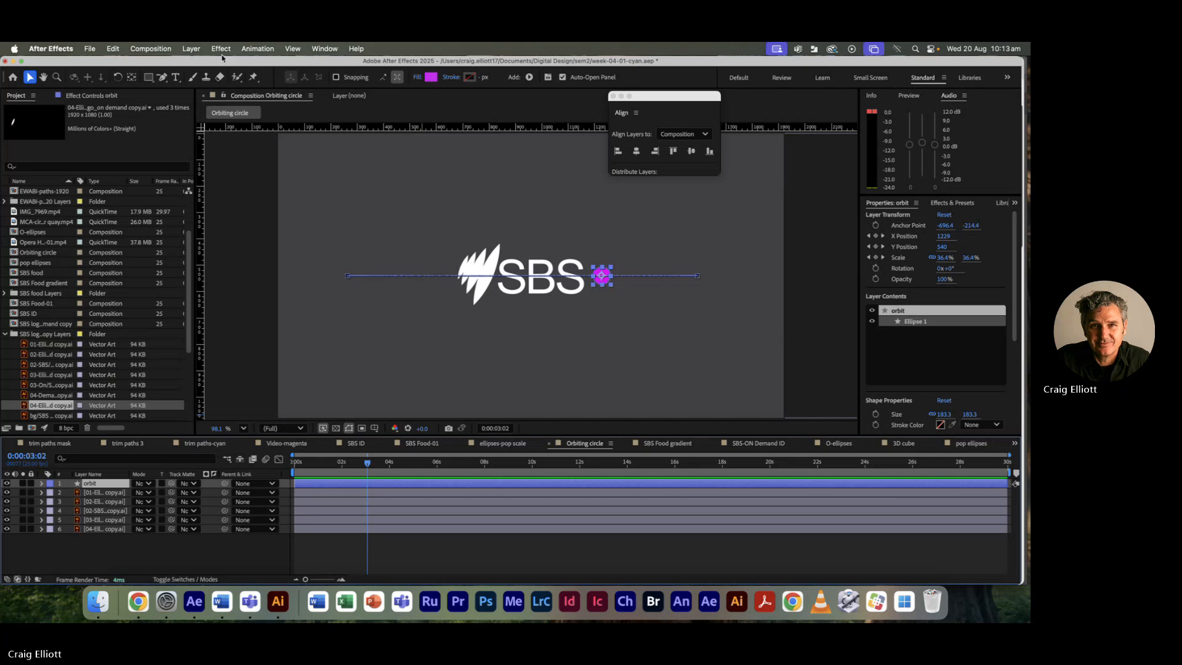
Step: Split the orbit layer at 0:00:03:02, creating orbit 2
{"action": "left_click", "coordinate": [113, 50]}
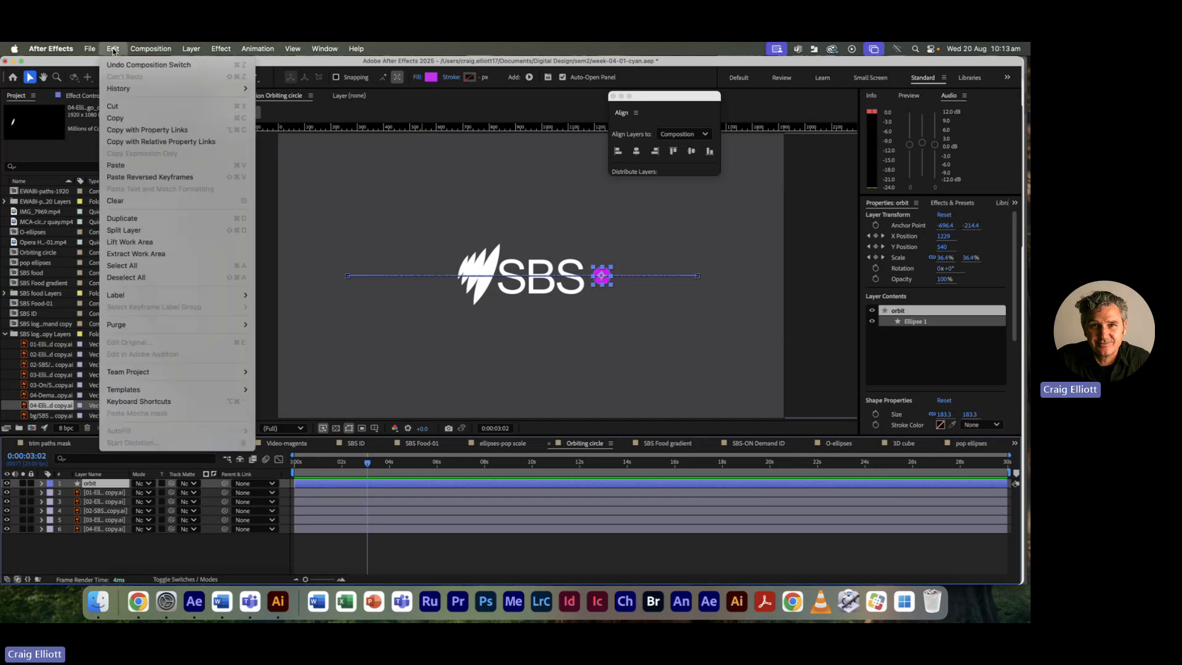
{"action": "left_click", "coordinate": [123, 230]}
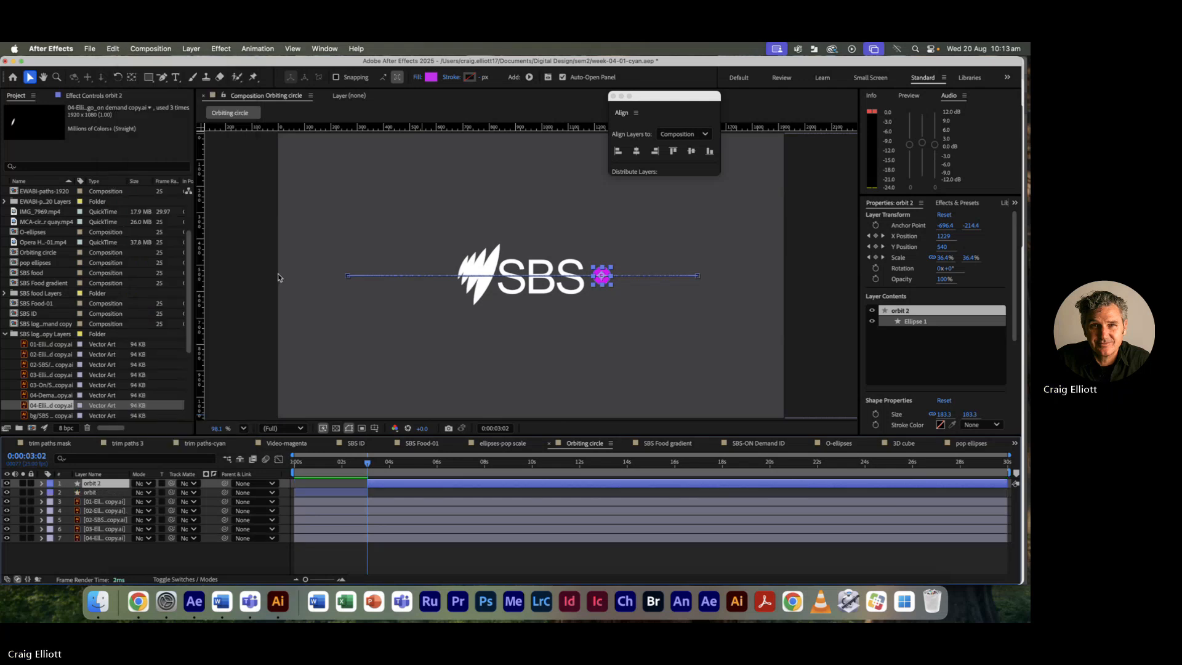
{"action": "left_click_drag", "start_coordinate": [385, 486], "coordinate": [392, 487]}
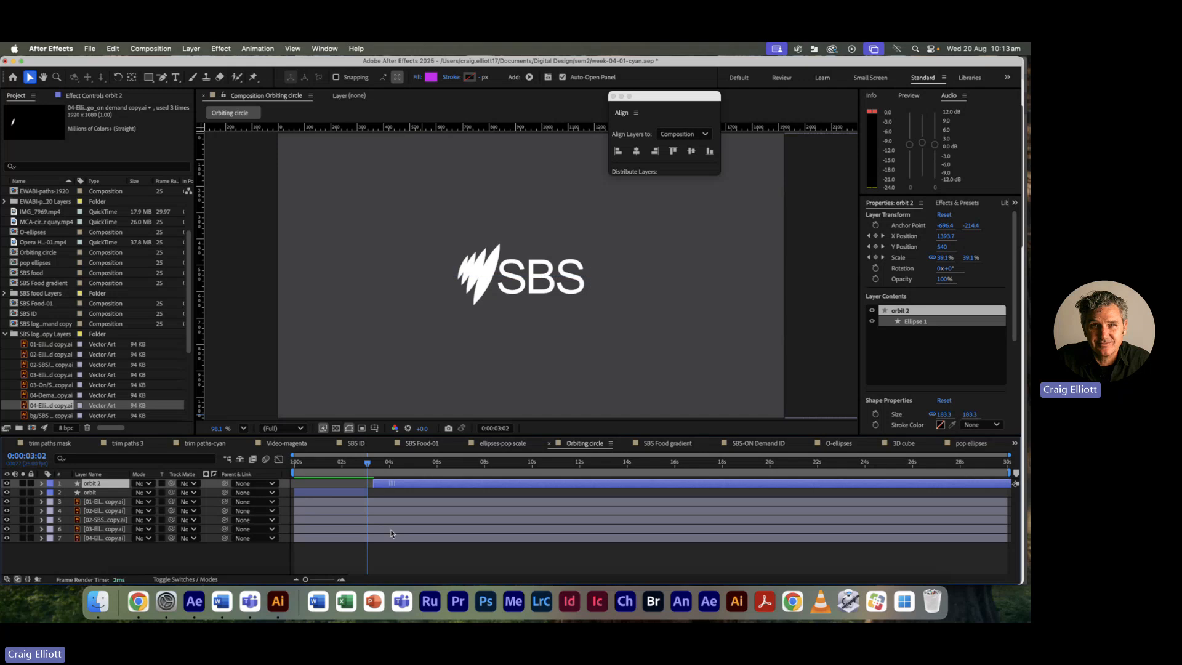
{"action": "key", "text": "super+z"}
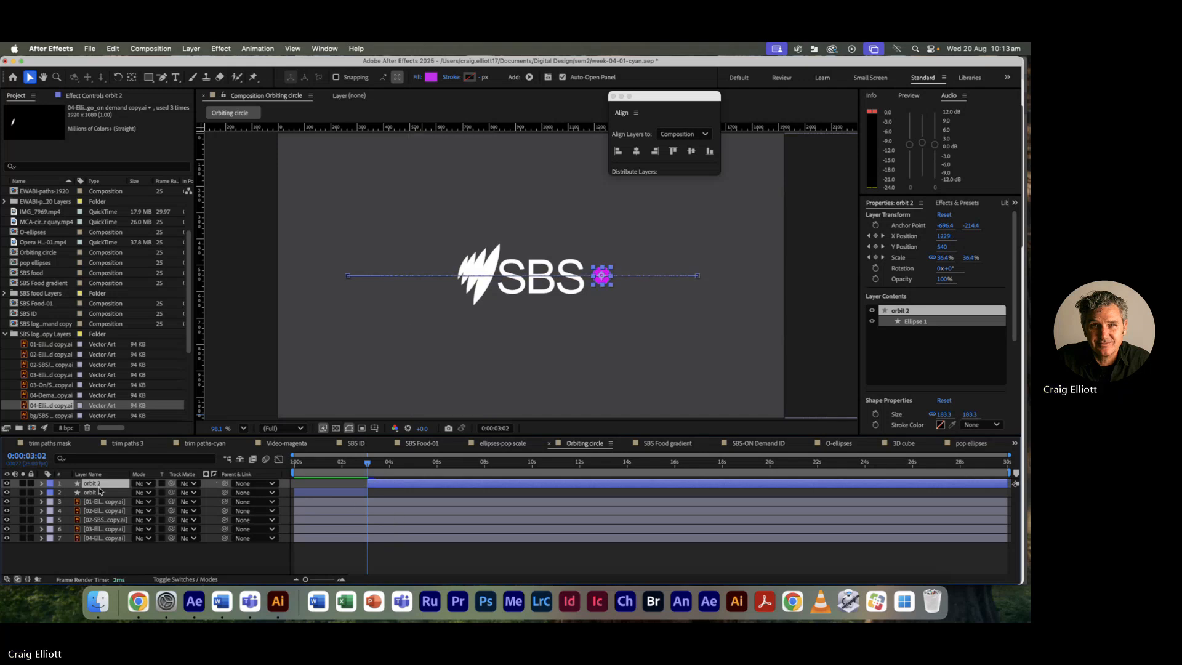
Step: Move orbit 2 to the bottom of the layer stack and preview the circle passing behind SBS
{"action": "left_click_drag", "start_coordinate": [100, 485], "coordinate": [107, 545]}
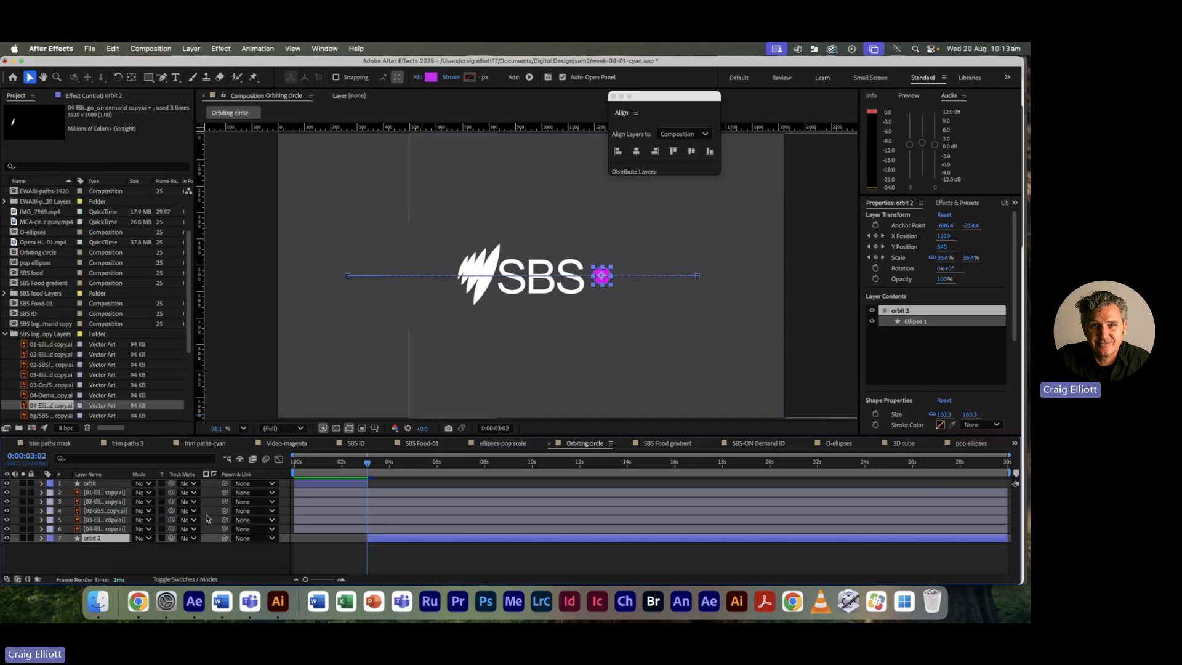
{"action": "left_click_drag", "start_coordinate": [368, 466], "coordinate": [429, 464]}
{"action": "left_click", "coordinate": [533, 396]}
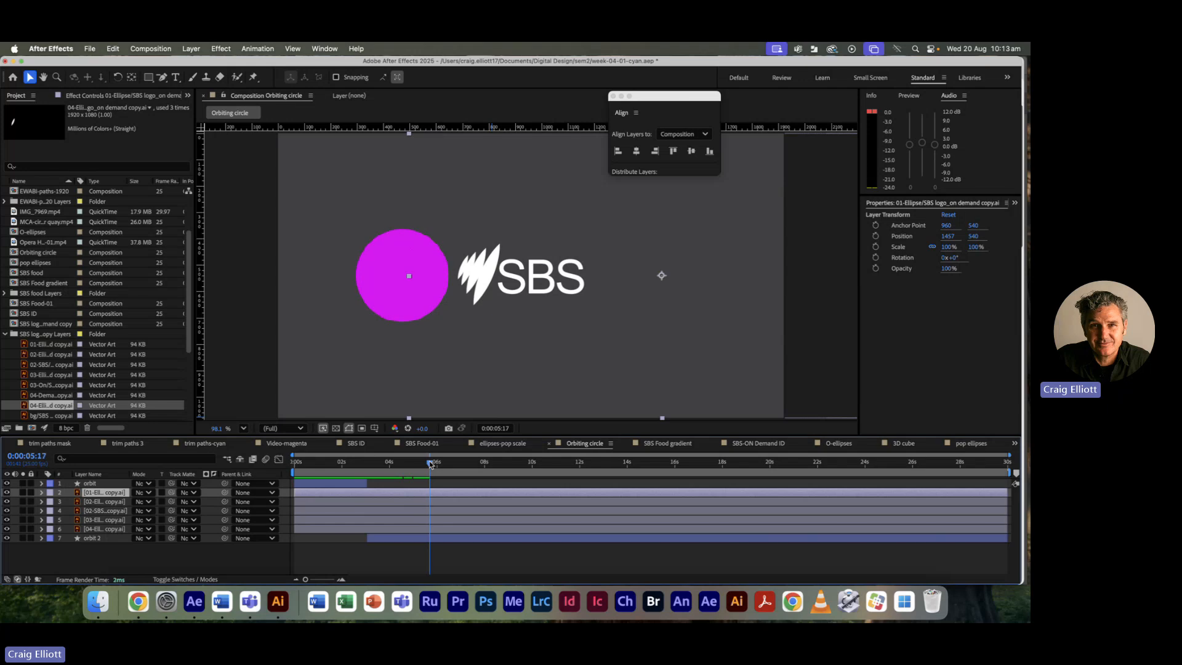
Step: Split orbit 2 at 0:00:05:17 and move the new orbit 3 to the top of the stack
{"action": "left_click", "coordinate": [433, 538]}
{"action": "left_click", "coordinate": [113, 49]}
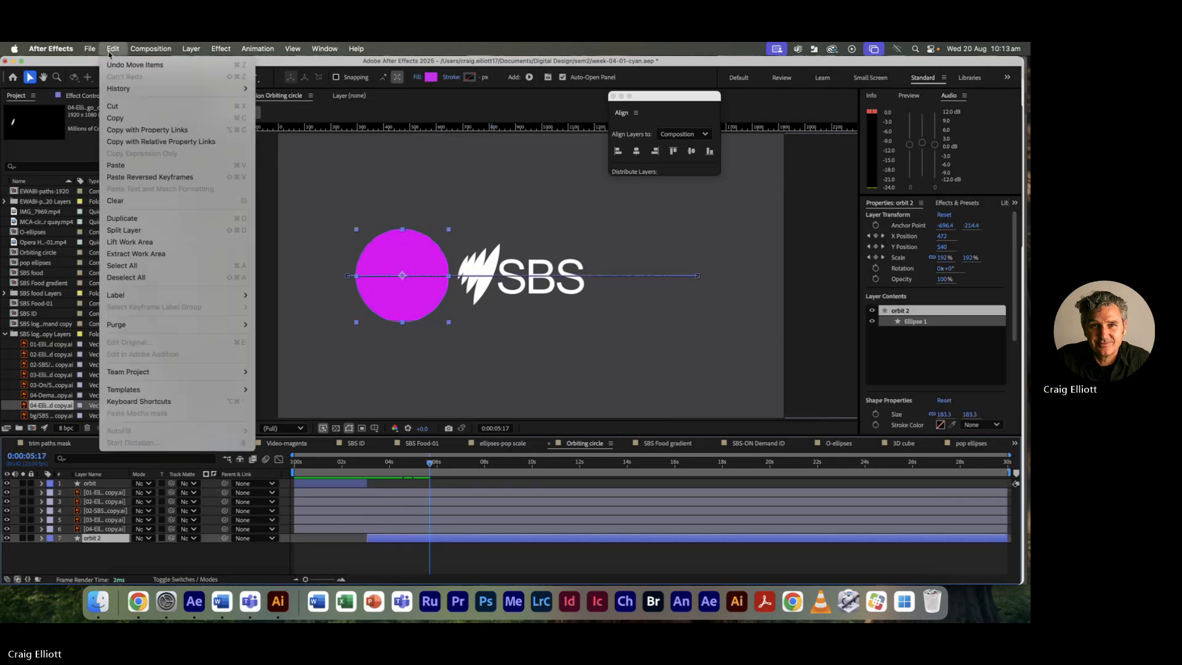
{"action": "left_click", "coordinate": [122, 231]}
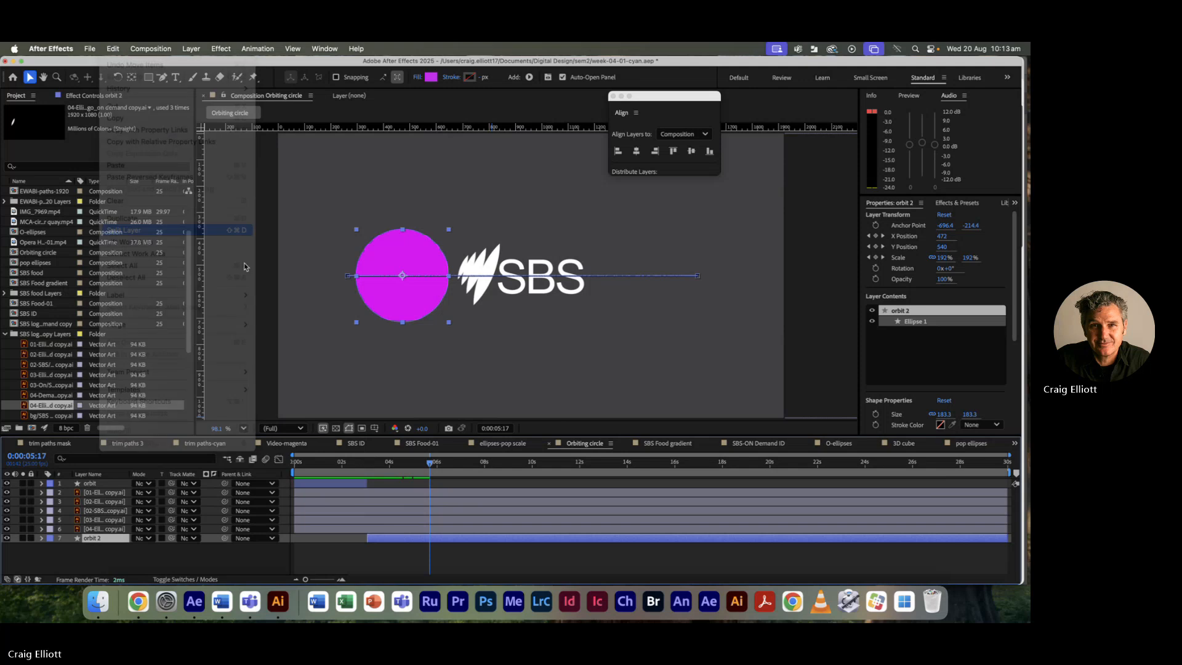
{"action": "left_click_drag", "start_coordinate": [96, 539], "coordinate": [100, 490]}
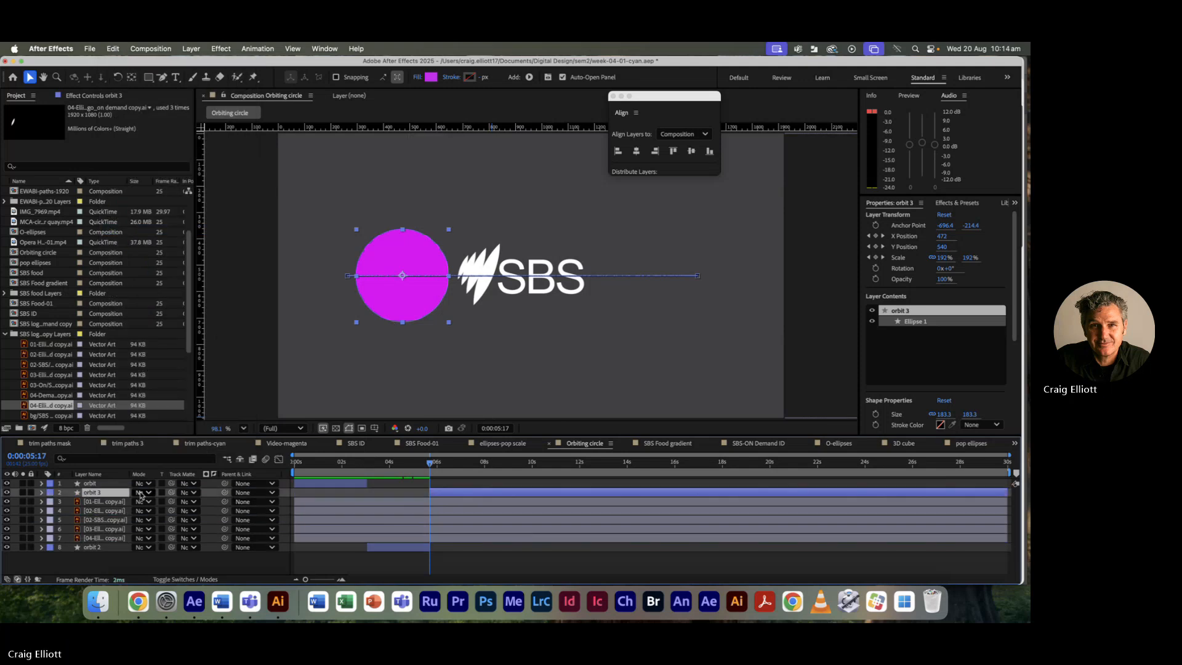
Step: Split orbit 3 at 0:00:08:00, send orbit 4 to the bottom, and advance to the next crossing
{"action": "left_click_drag", "start_coordinate": [430, 467], "coordinate": [484, 465]}
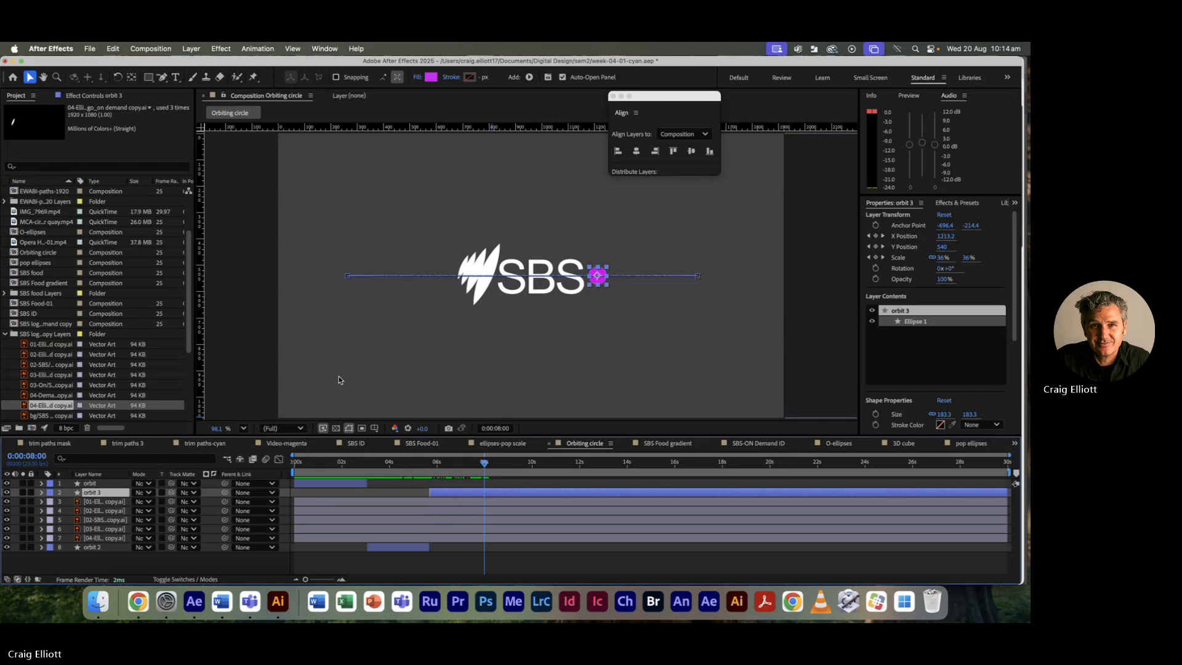
{"action": "left_click", "coordinate": [112, 49]}
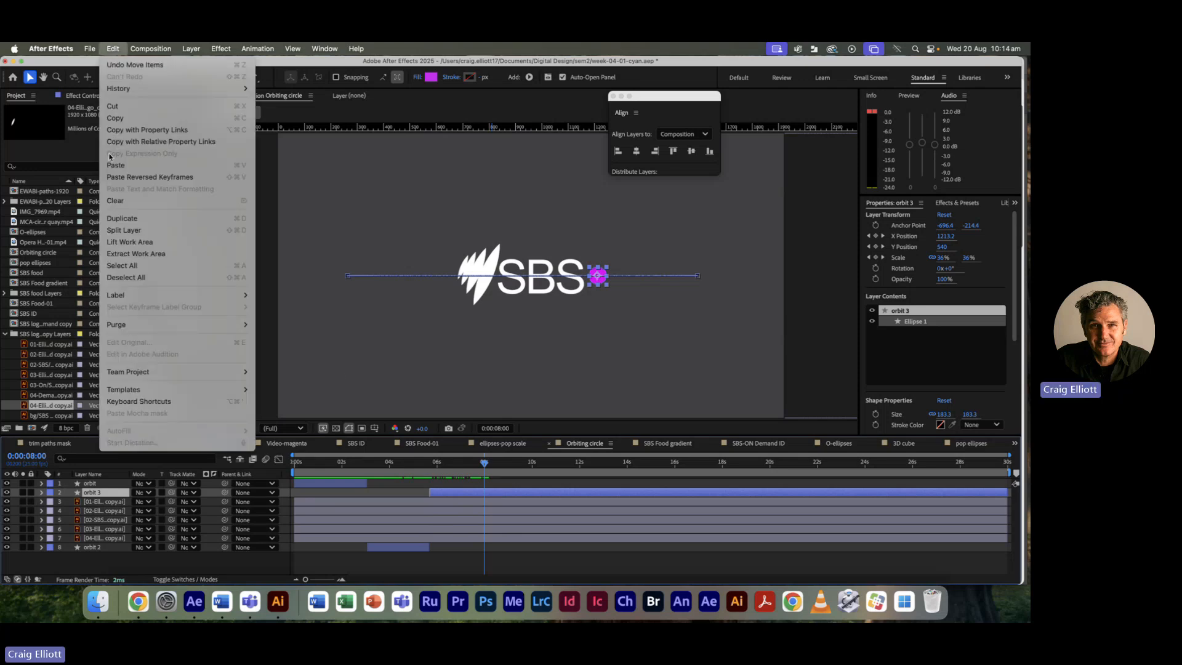
{"action": "left_click", "coordinate": [123, 229]}
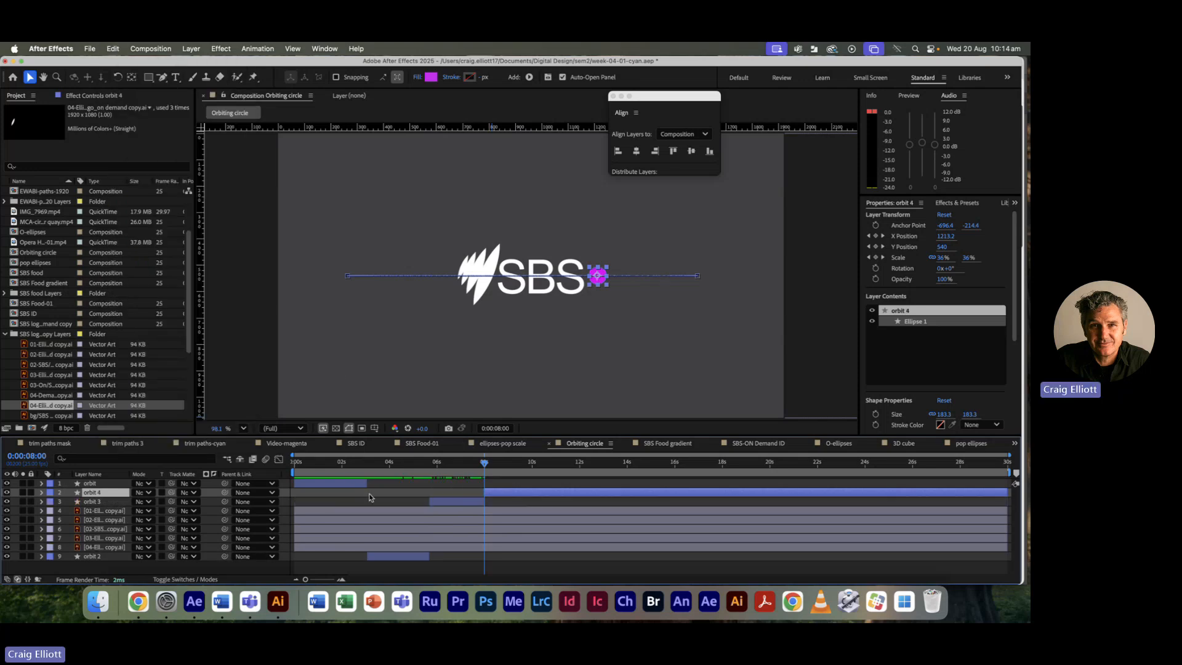
{"action": "left_click_drag", "start_coordinate": [95, 493], "coordinate": [102, 561]}
{"action": "left_click_drag", "start_coordinate": [484, 465], "coordinate": [548, 468]}
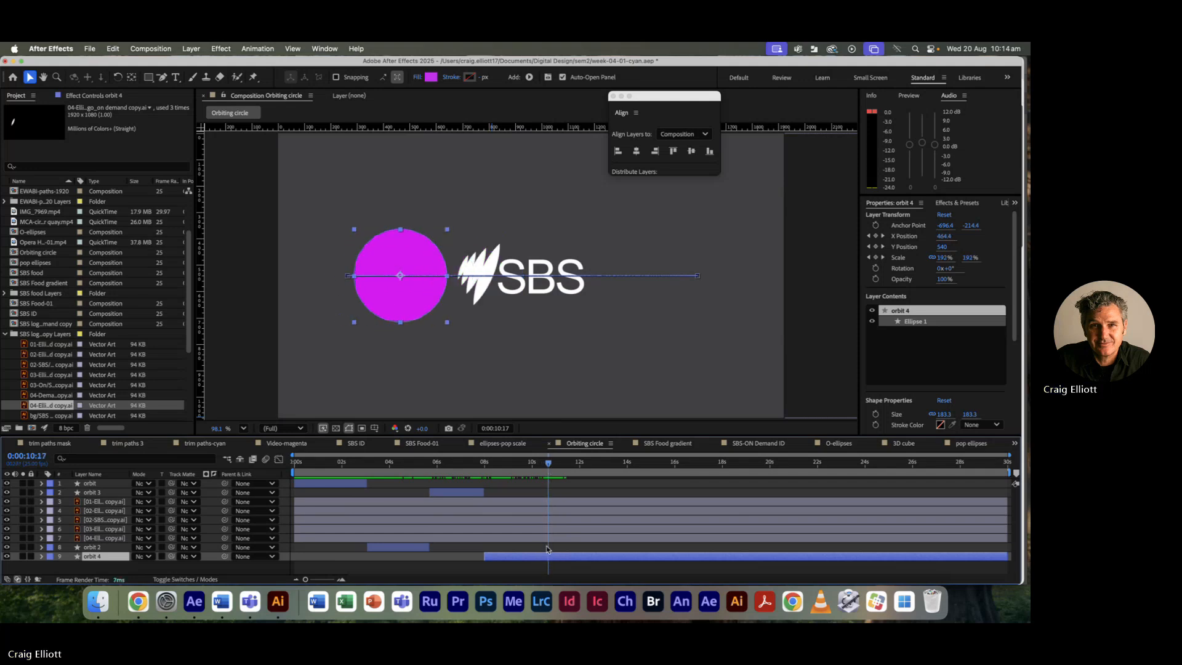
{"action": "left_click", "coordinate": [112, 49]}
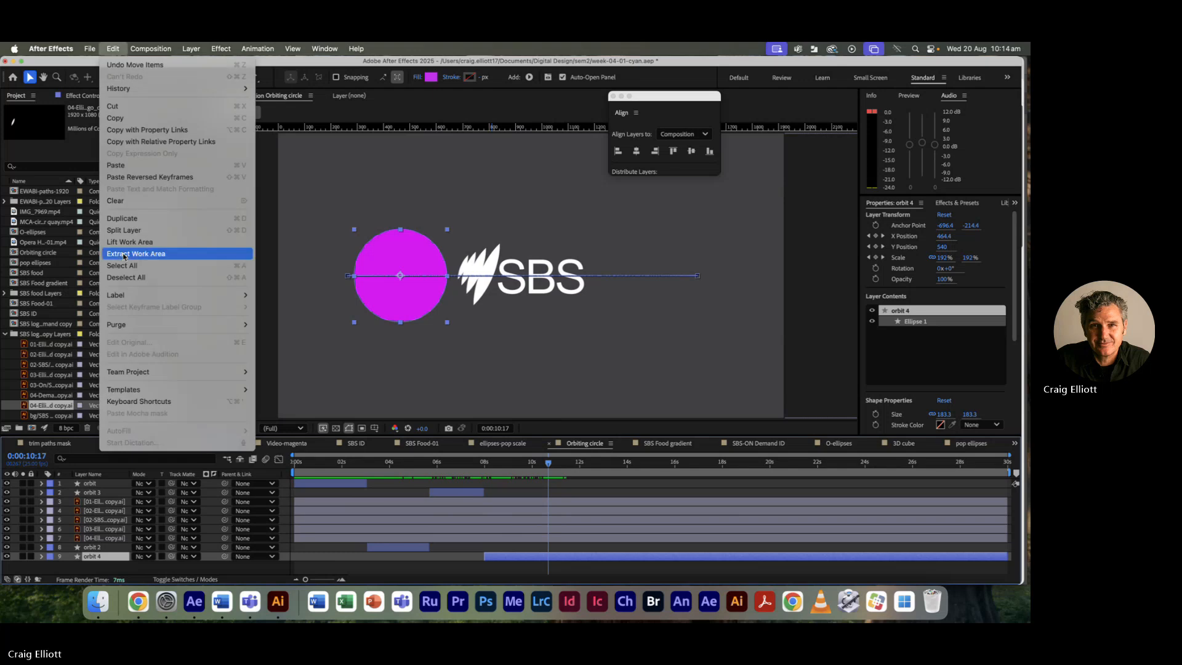
Step: Split orbit 4 at 0:00:10:17, place orbit 5 above the logo layers, then switch to the 3D cube composition
{"action": "left_click", "coordinate": [115, 231]}
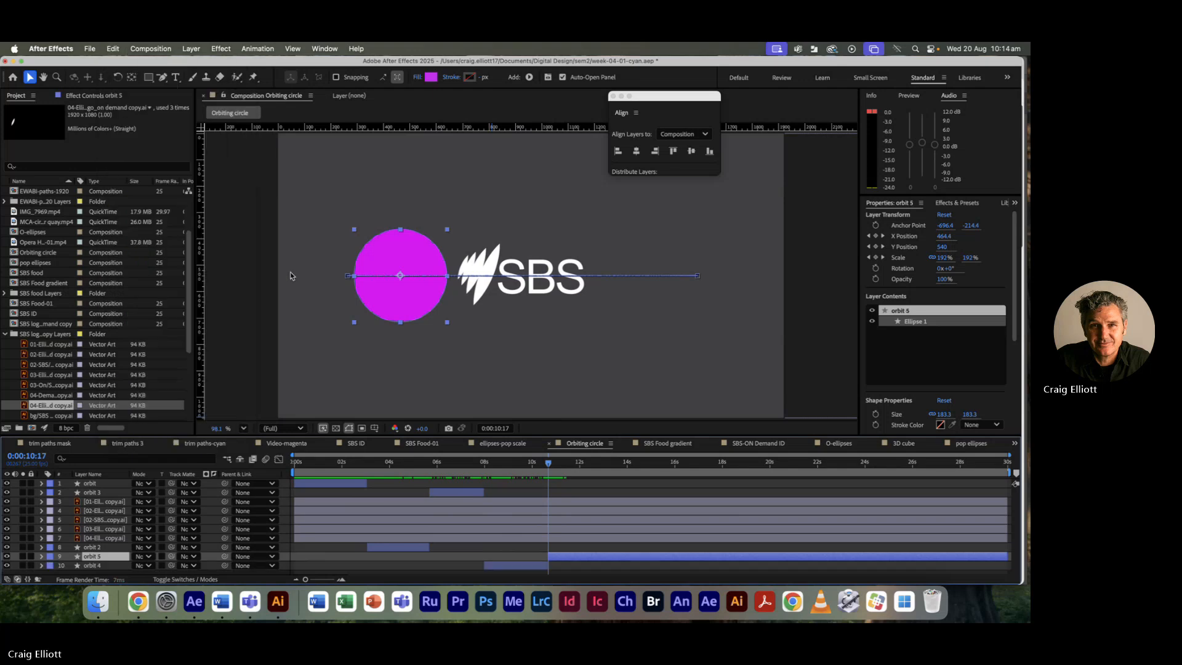
{"action": "left_click_drag", "start_coordinate": [102, 557], "coordinate": [115, 502]}
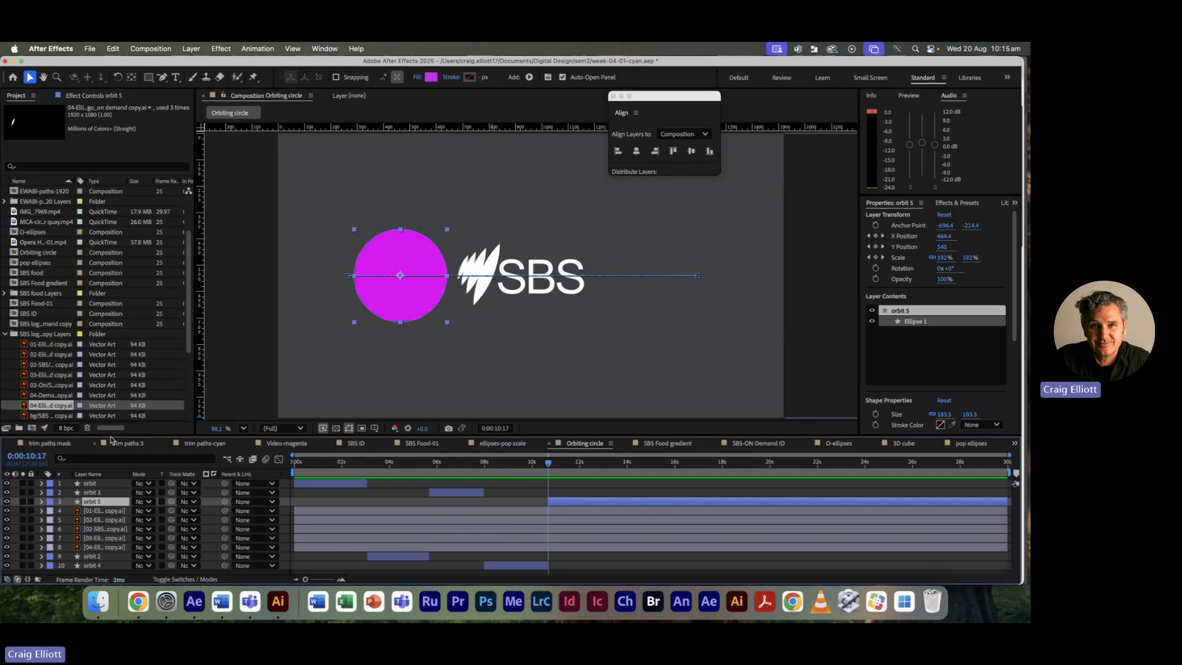
{"action": "left_click_drag", "start_coordinate": [548, 463], "coordinate": [557, 465]}
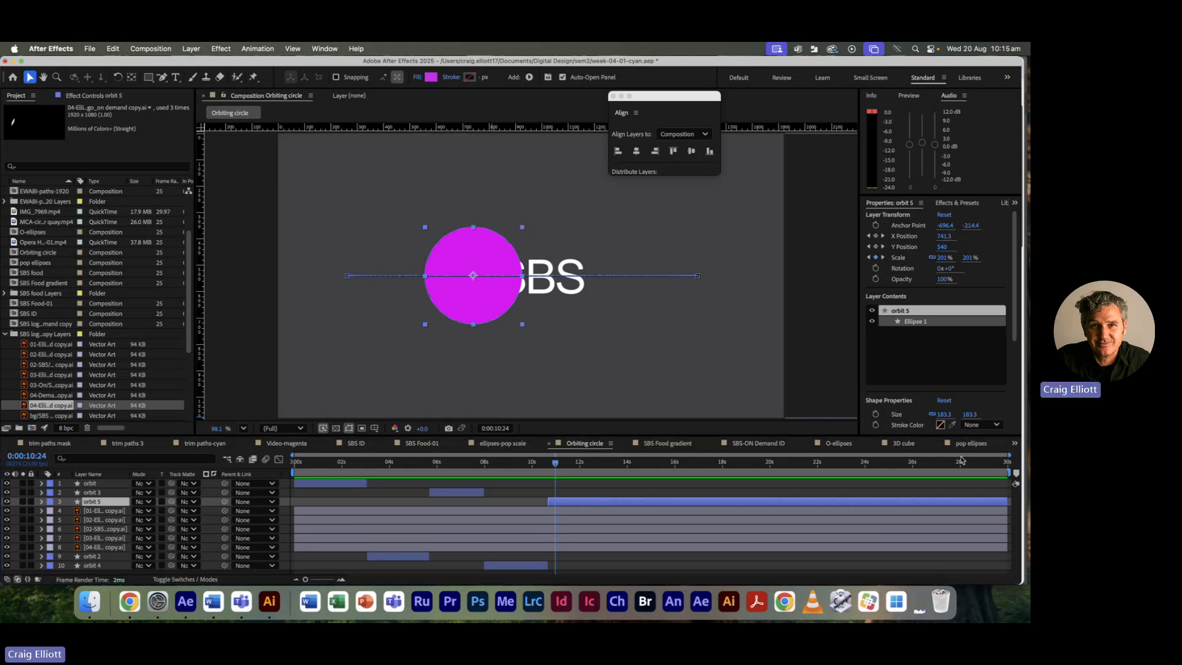
{"action": "left_click", "coordinate": [903, 443]}
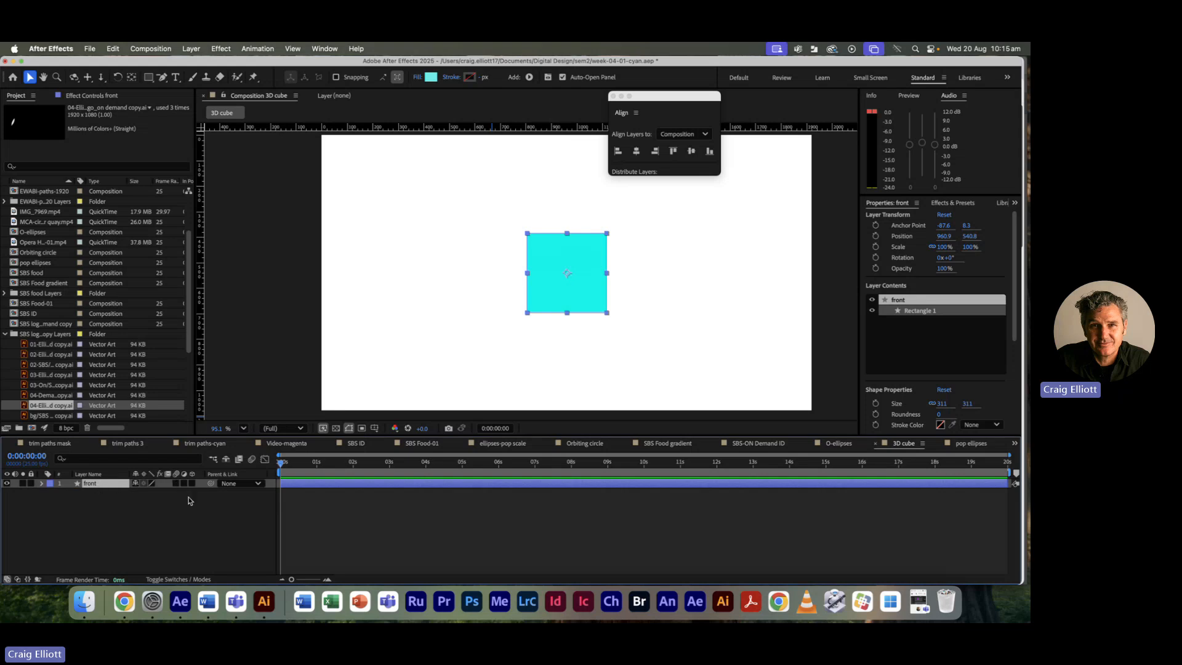
{"action": "left_click", "coordinate": [292, 485]}
{"action": "left_click", "coordinate": [292, 485]}
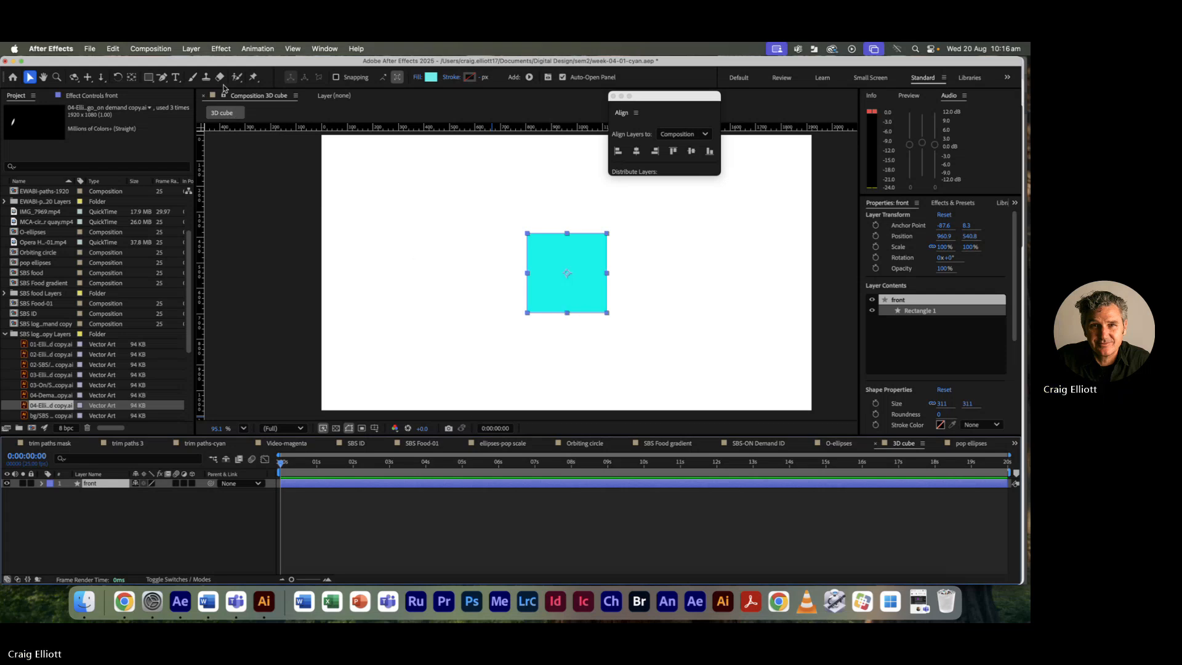
Step: Drag the front square's anchor point from its centre down to its bottom edge
{"action": "left_click", "coordinate": [133, 78]}
{"action": "scroll", "coordinate": [567, 274], "scroll_direction": "up", "scroll_amount": 4}
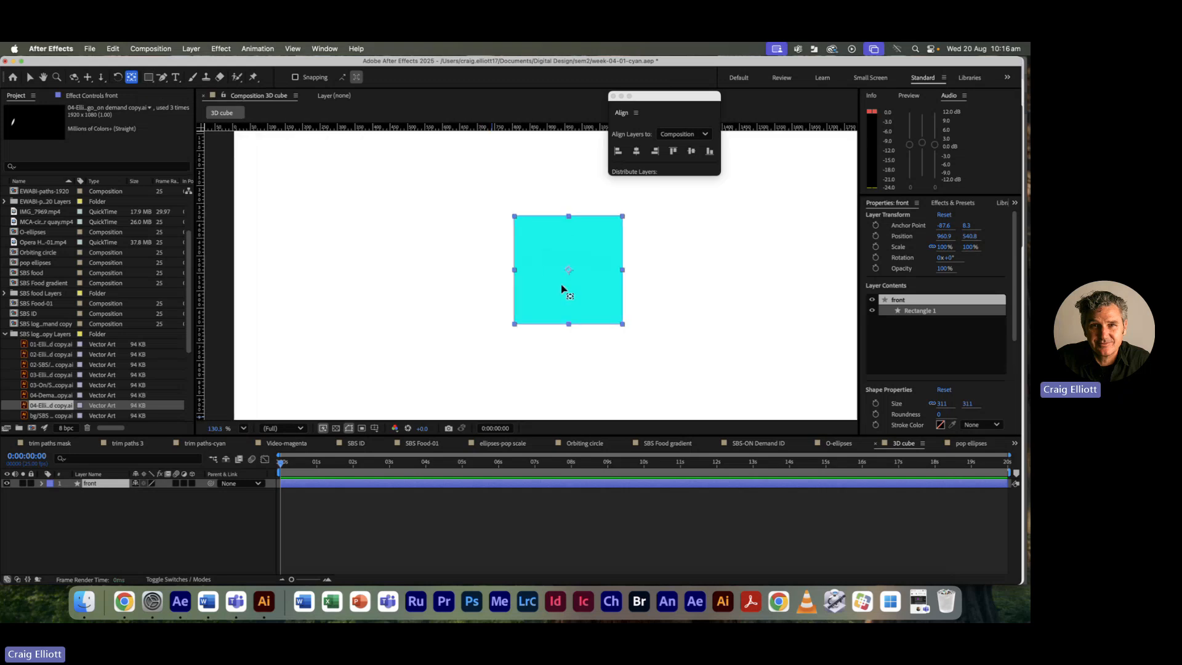
{"action": "scroll", "coordinate": [578, 312], "scroll_direction": "up", "scroll_amount": 2}
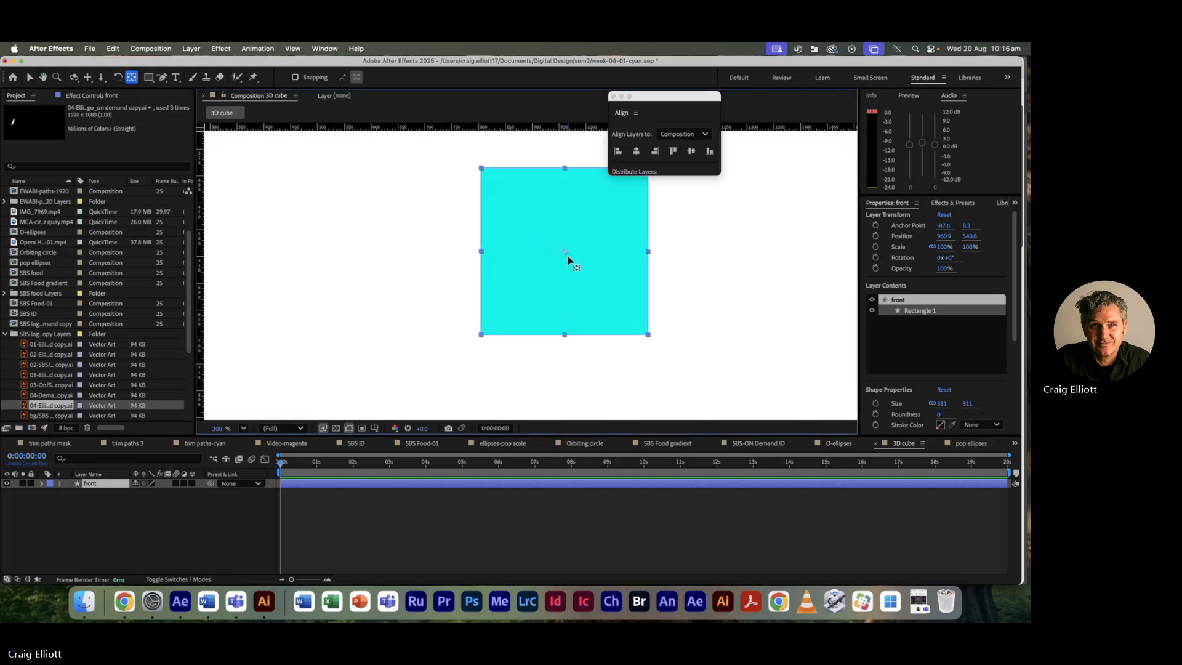
{"action": "left_click_drag", "start_coordinate": [564, 251], "coordinate": [566, 336]}
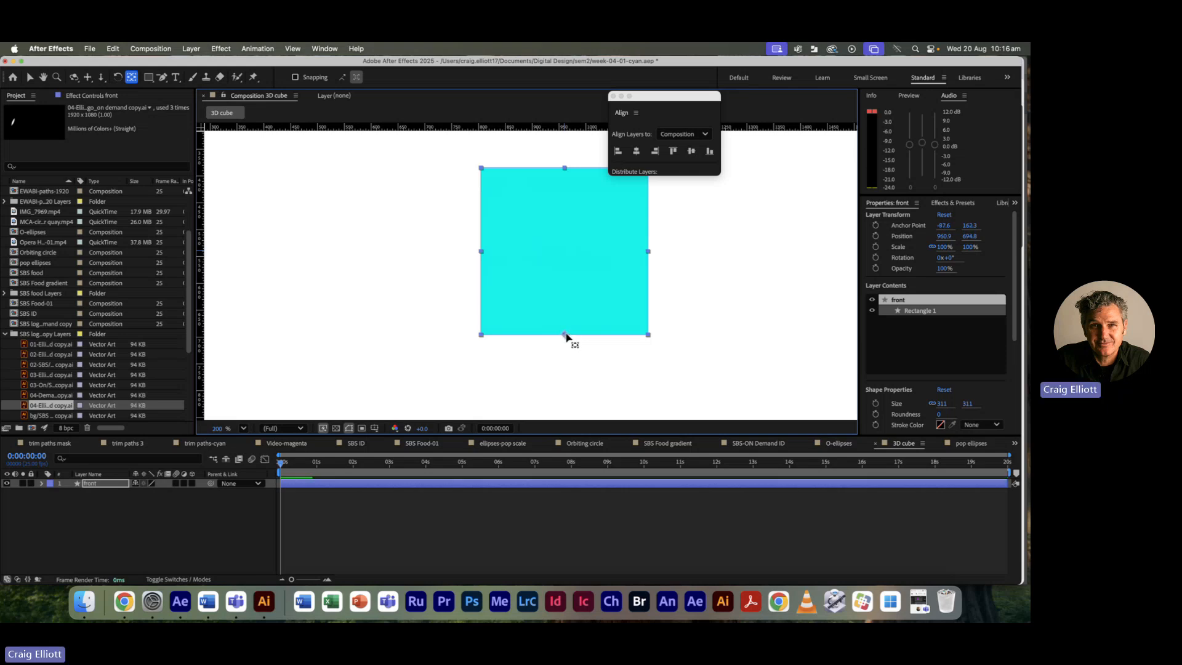
{"action": "scroll", "coordinate": [575, 322], "scroll_direction": "down", "scroll_amount": 5}
{"action": "scroll", "coordinate": [574, 323], "scroll_direction": "up", "scroll_amount": 7}
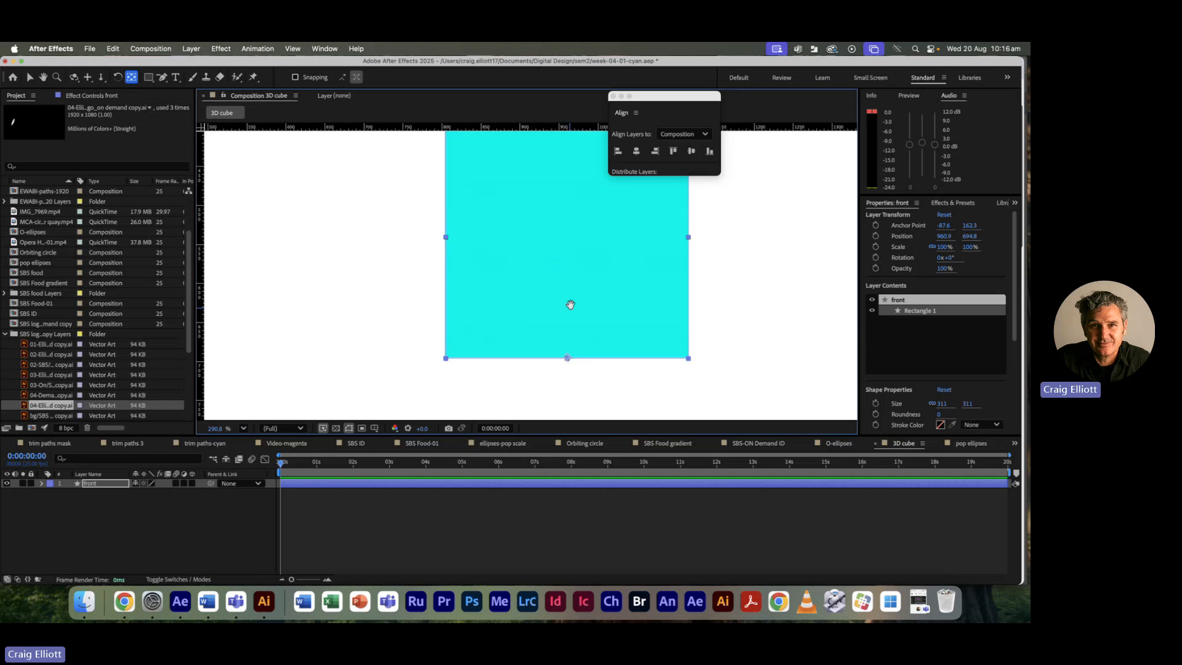
{"action": "scroll", "coordinate": [571, 304], "scroll_direction": "up", "scroll_amount": 6}
Step: Zoom and pan in to set the anchor point exactly on the bottom edge at -88.2, 162.9
{"action": "key", "text": "h"}
{"action": "left_click_drag", "start_coordinate": [551, 264], "coordinate": [544, 99]}
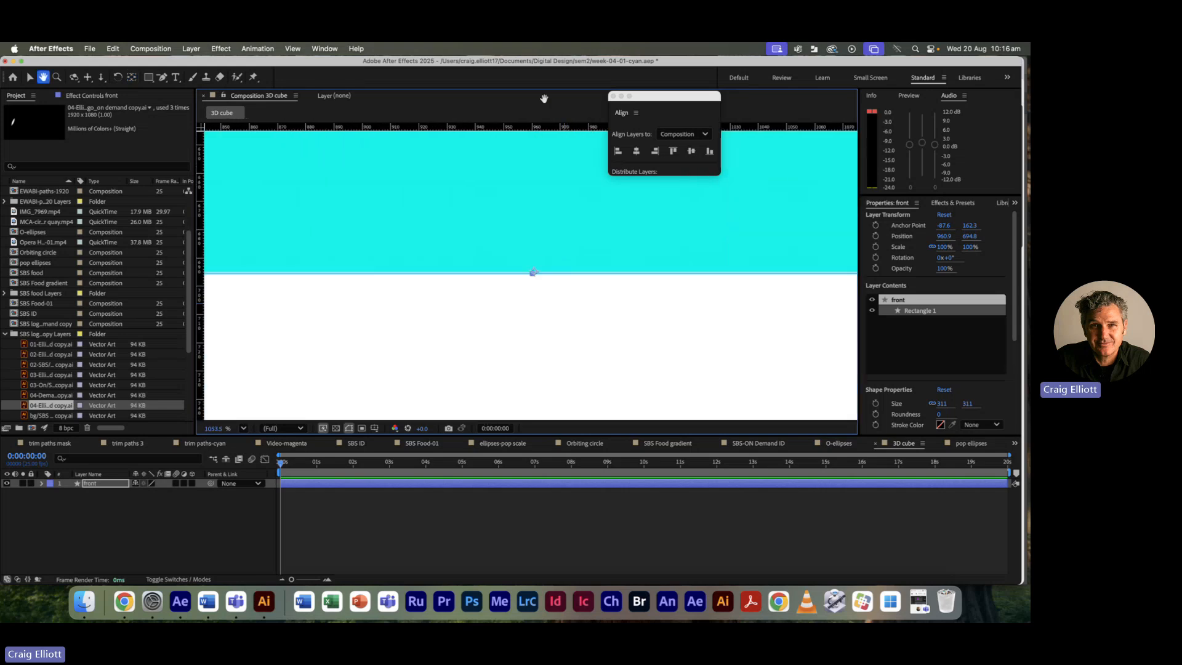
{"action": "key", "text": "y"}
{"action": "left_click_drag", "start_coordinate": [534, 275], "coordinate": [533, 276]}
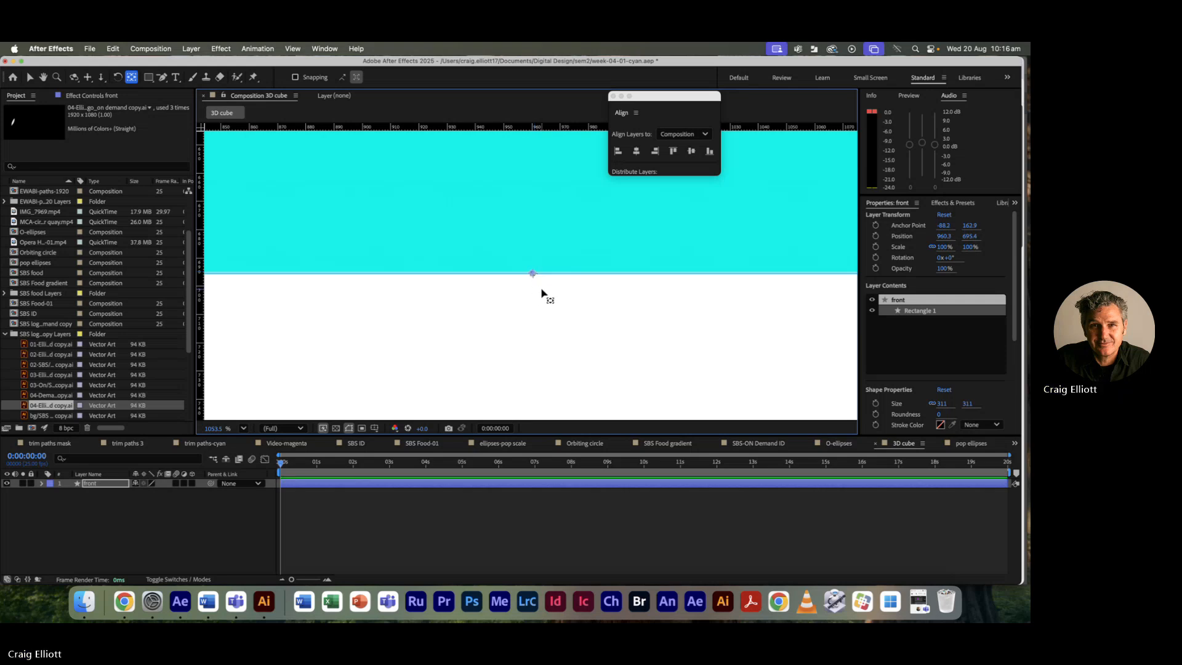
{"action": "scroll", "coordinate": [537, 288], "scroll_direction": "down", "scroll_amount": 5}
{"action": "scroll", "coordinate": [530, 276], "scroll_direction": "down", "scroll_amount": 8}
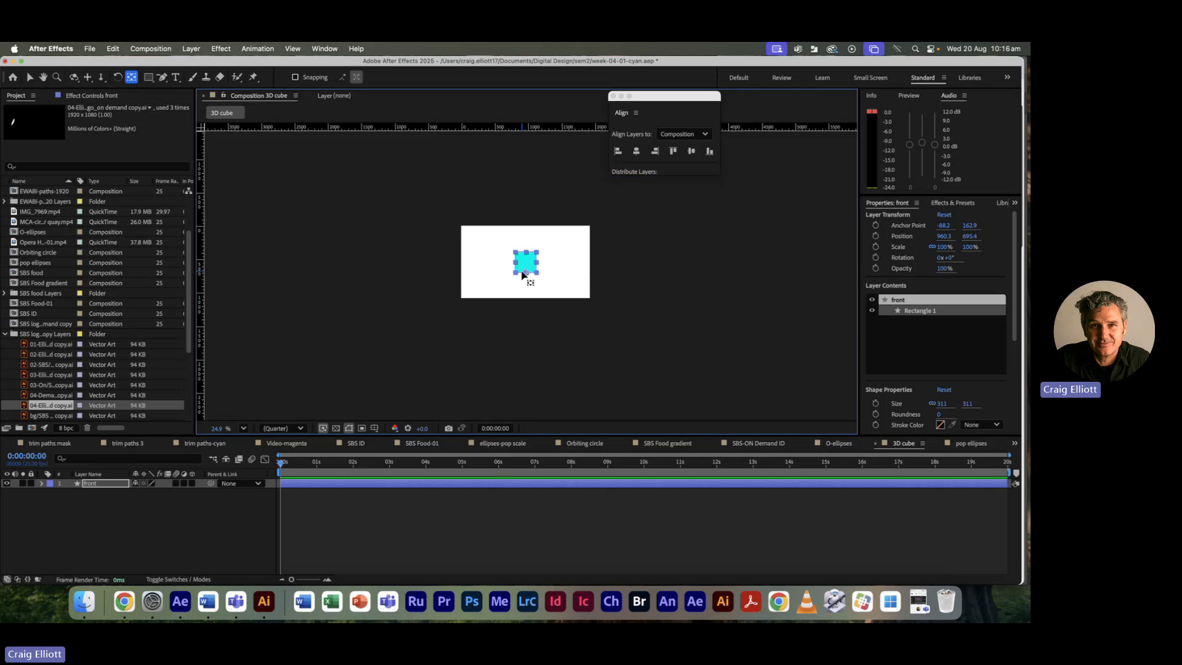
{"action": "scroll", "coordinate": [520, 269], "scroll_direction": "up", "scroll_amount": 3}
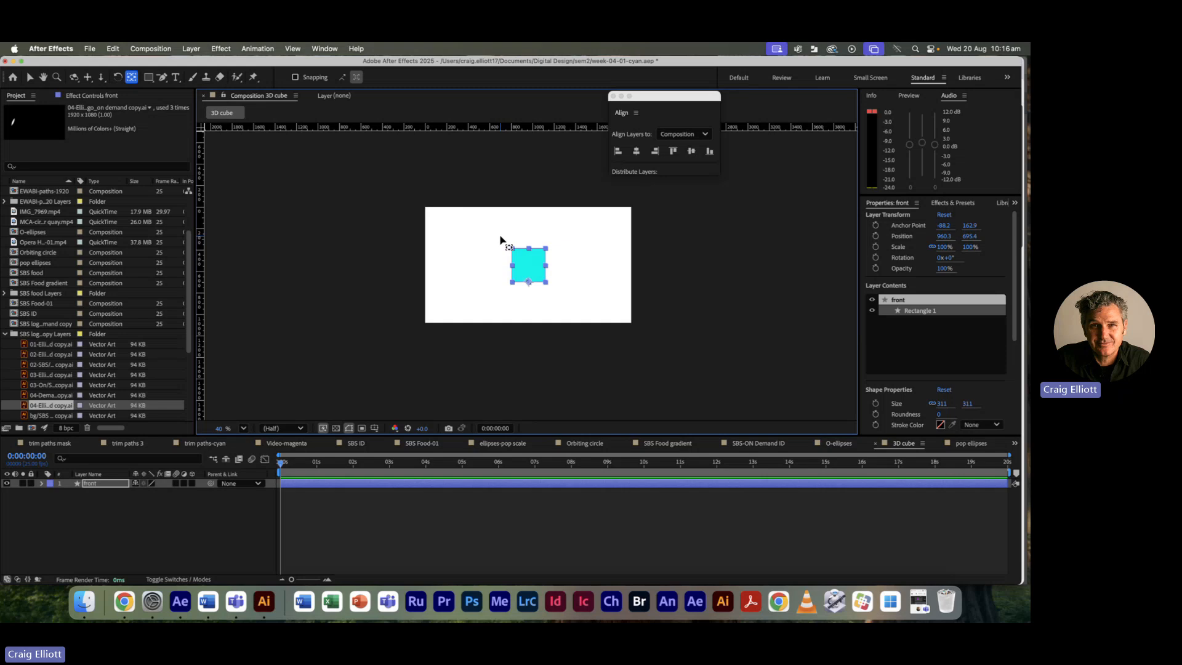
Step: Duplicate the front square layer and rename the copy 'bottom'
{"action": "left_click", "coordinate": [529, 361]}
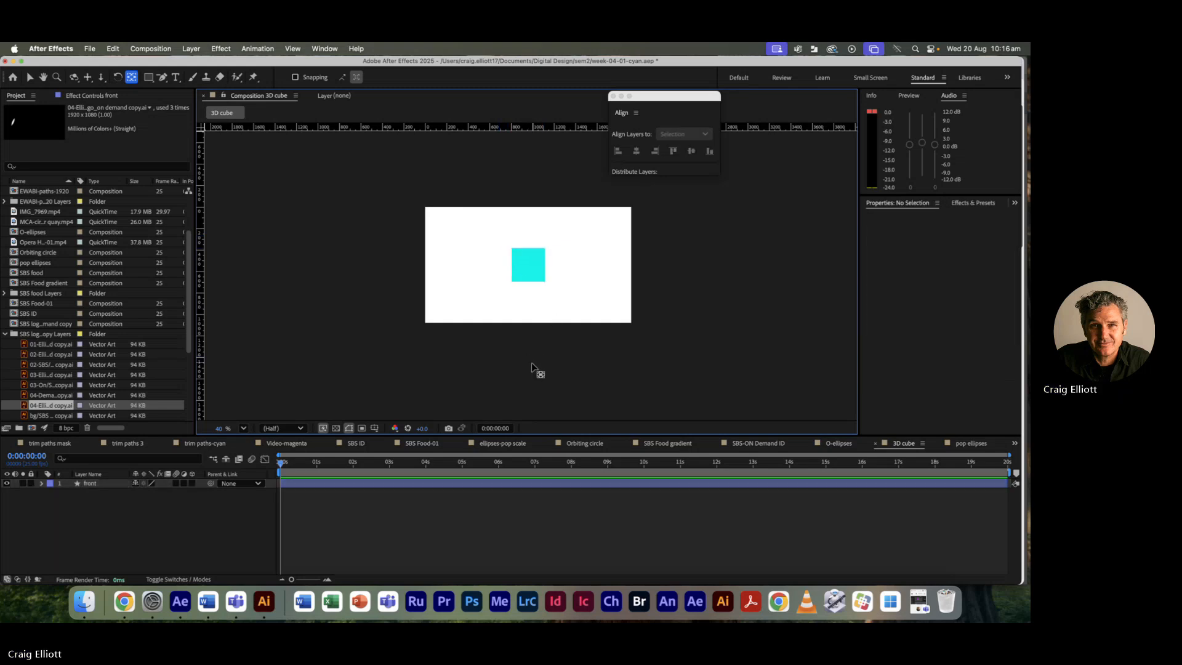
{"action": "left_click", "coordinate": [86, 484]}
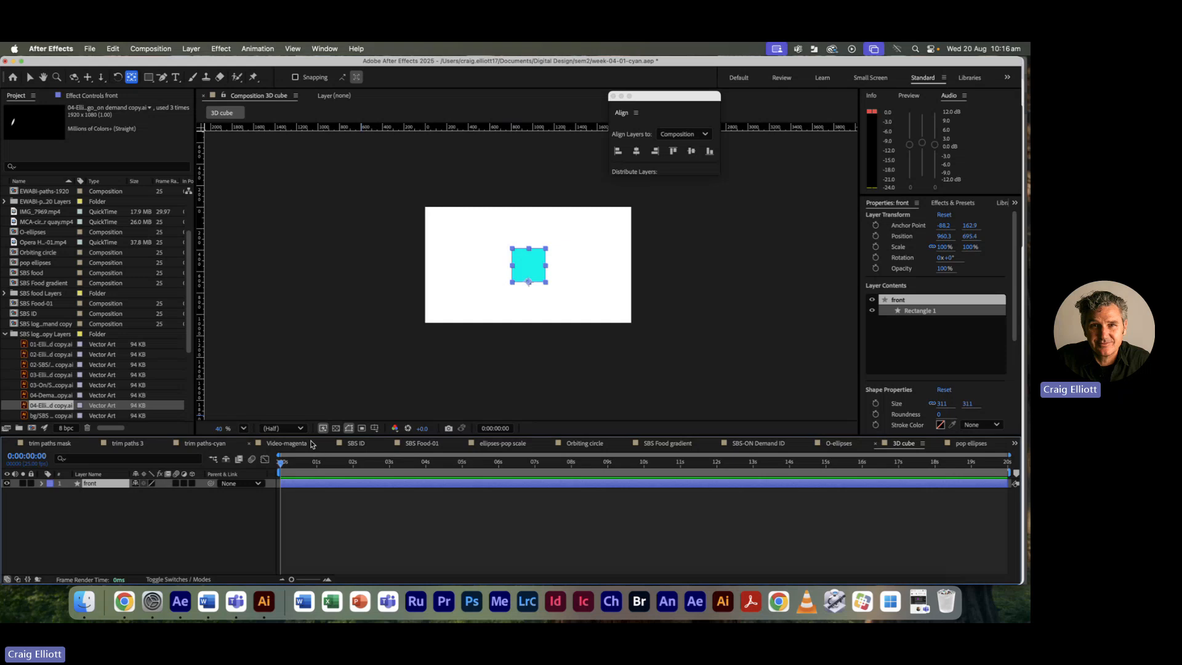
{"action": "left_click", "coordinate": [113, 48]}
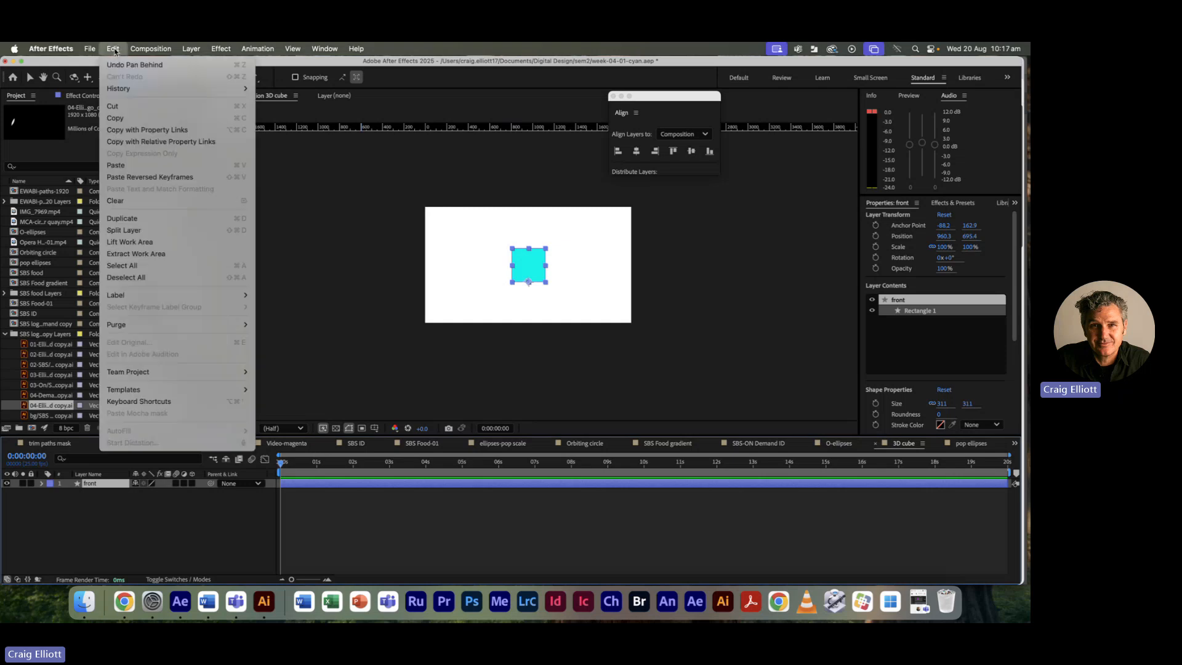
{"action": "left_click", "coordinate": [118, 218]}
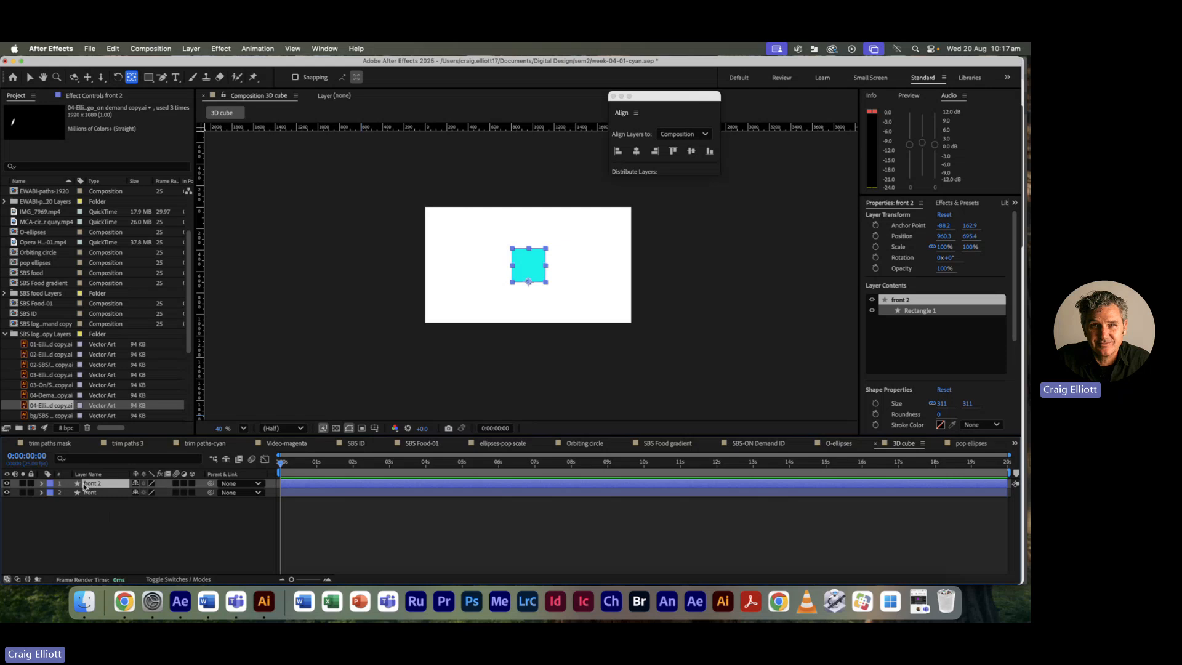
{"action": "key", "text": "Return"}
{"action": "type", "text": "bottom"}
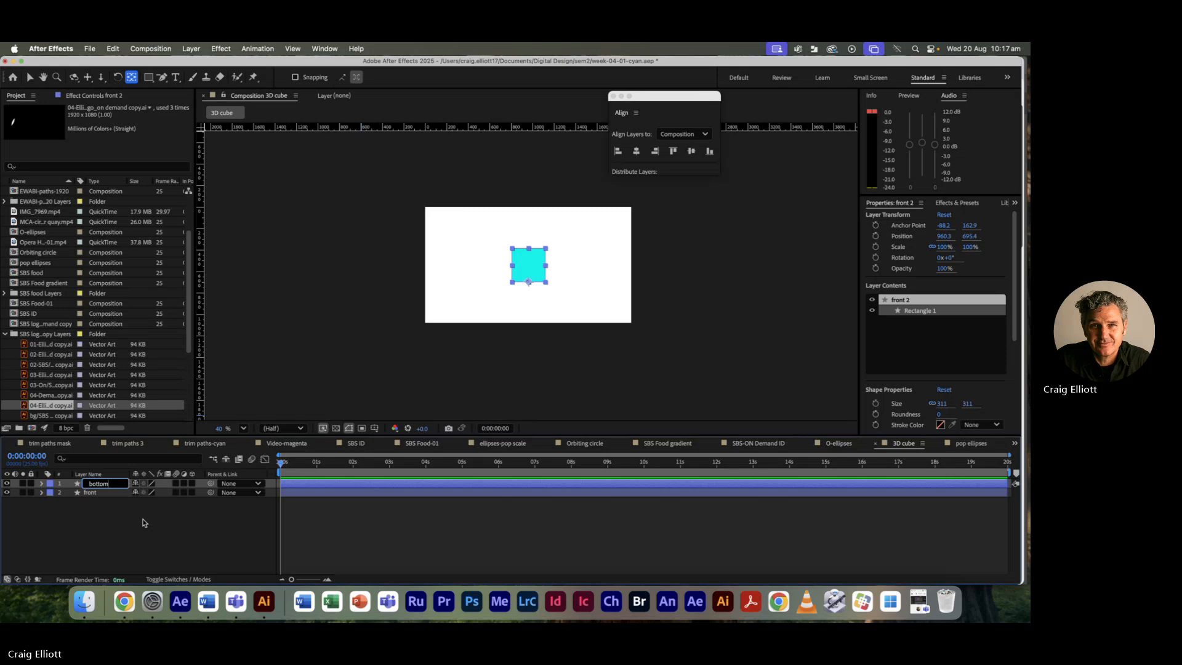
{"action": "left_click", "coordinate": [147, 523]}
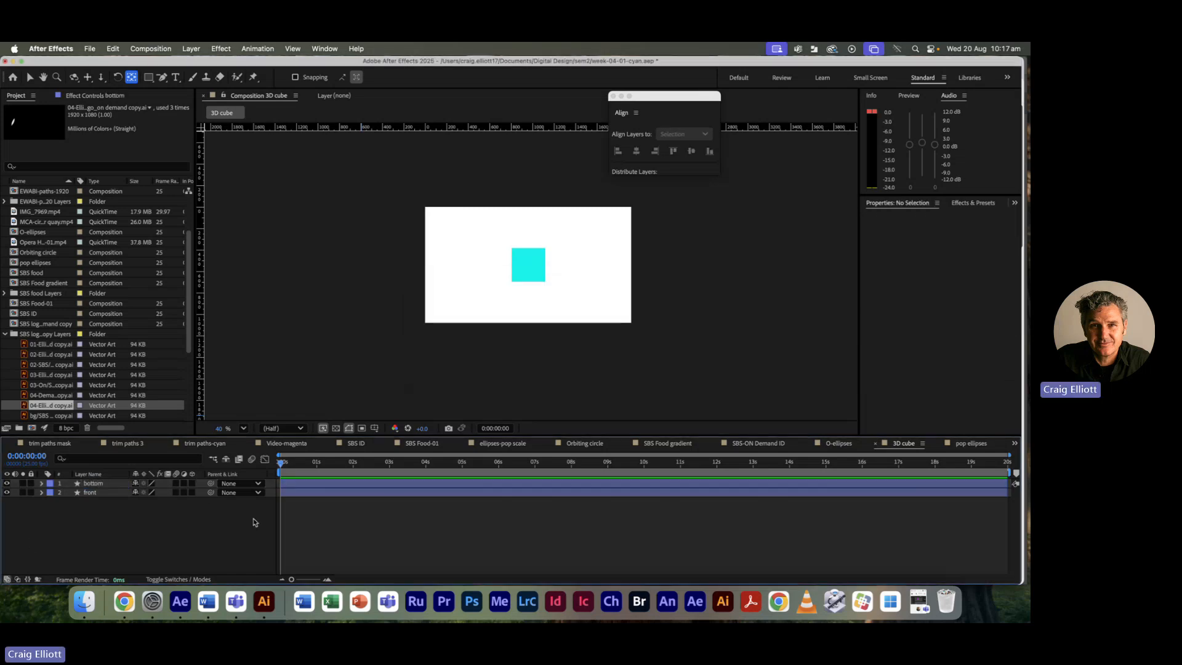
Step: Turn on the 3D Layer switch for the bottom and front layers
{"action": "left_click", "coordinate": [192, 483]}
{"action": "left_click", "coordinate": [193, 493]}
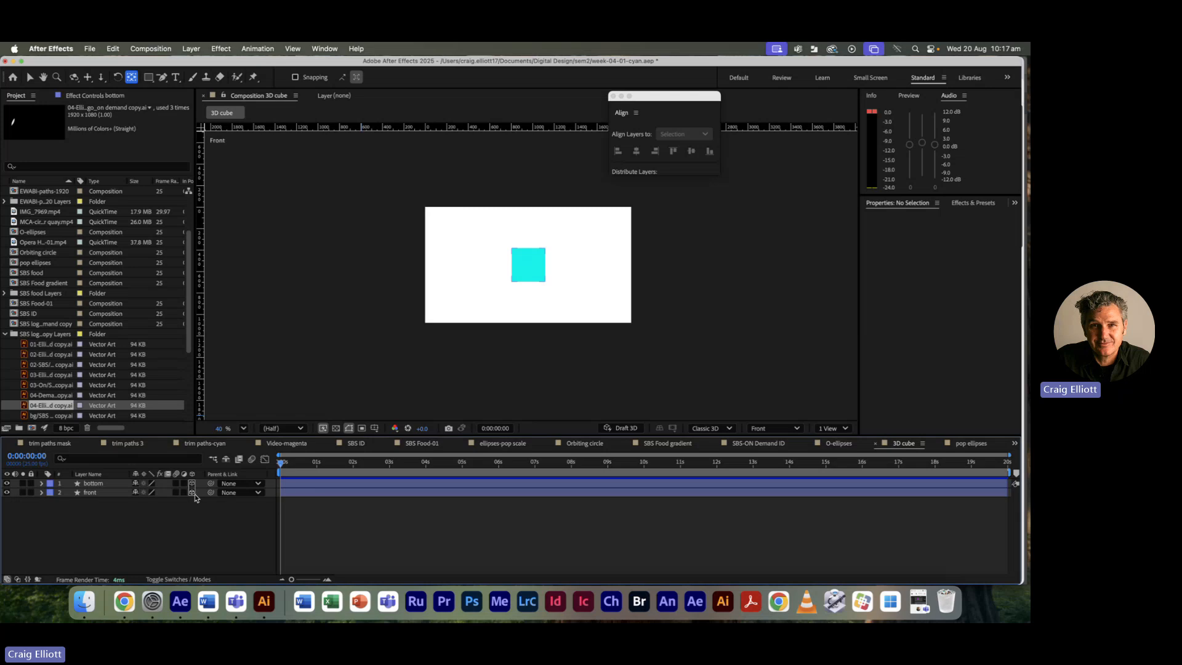
{"action": "scroll", "coordinate": [470, 340], "scroll_direction": "down", "scroll_amount": 2}
{"action": "scroll", "coordinate": [466, 342], "scroll_direction": "up", "scroll_amount": 2}
{"action": "scroll", "coordinate": [466, 343], "scroll_direction": "up", "scroll_amount": 3}
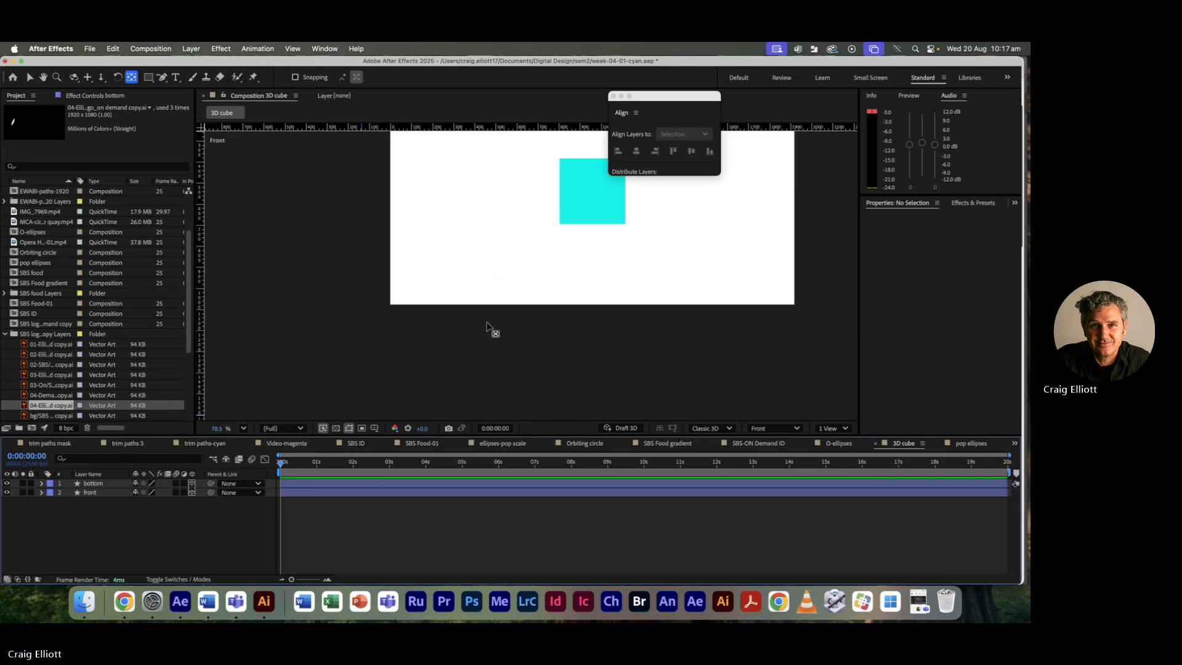
Step: Fit the composition to the viewer, select the bottom layer, and hide the switch columns
{"action": "left_click", "coordinate": [243, 428]}
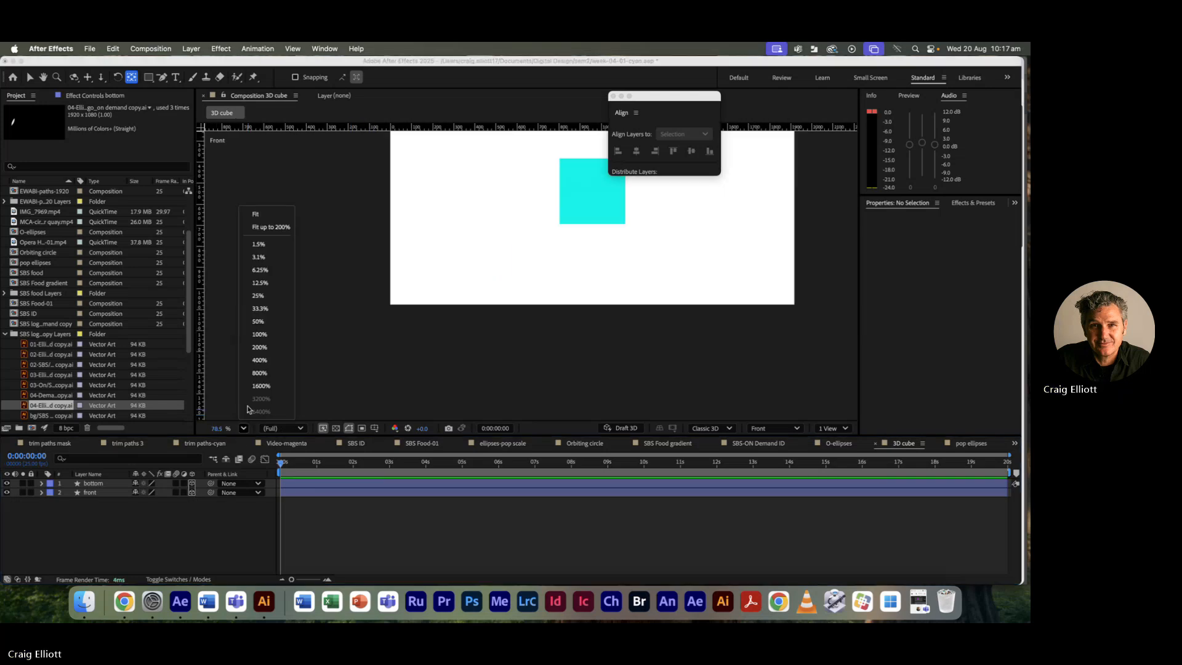
{"action": "left_click", "coordinate": [263, 228]}
{"action": "scroll", "coordinate": [529, 358], "scroll_direction": "up", "scroll_amount": 1}
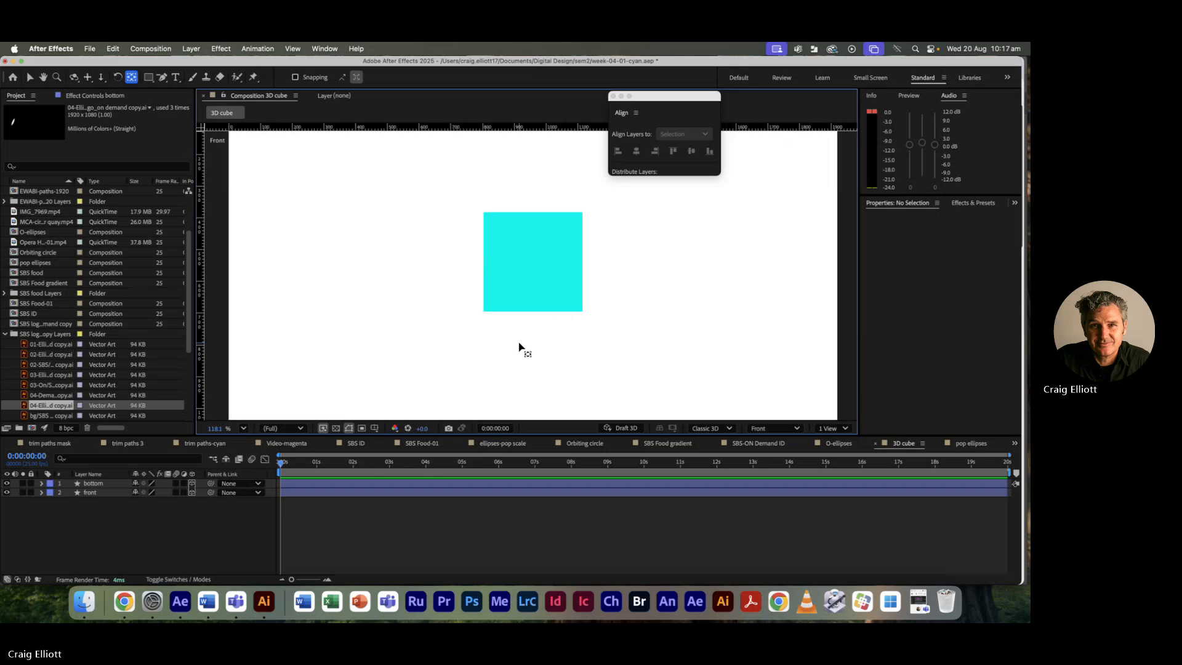
{"action": "left_click", "coordinate": [105, 494]}
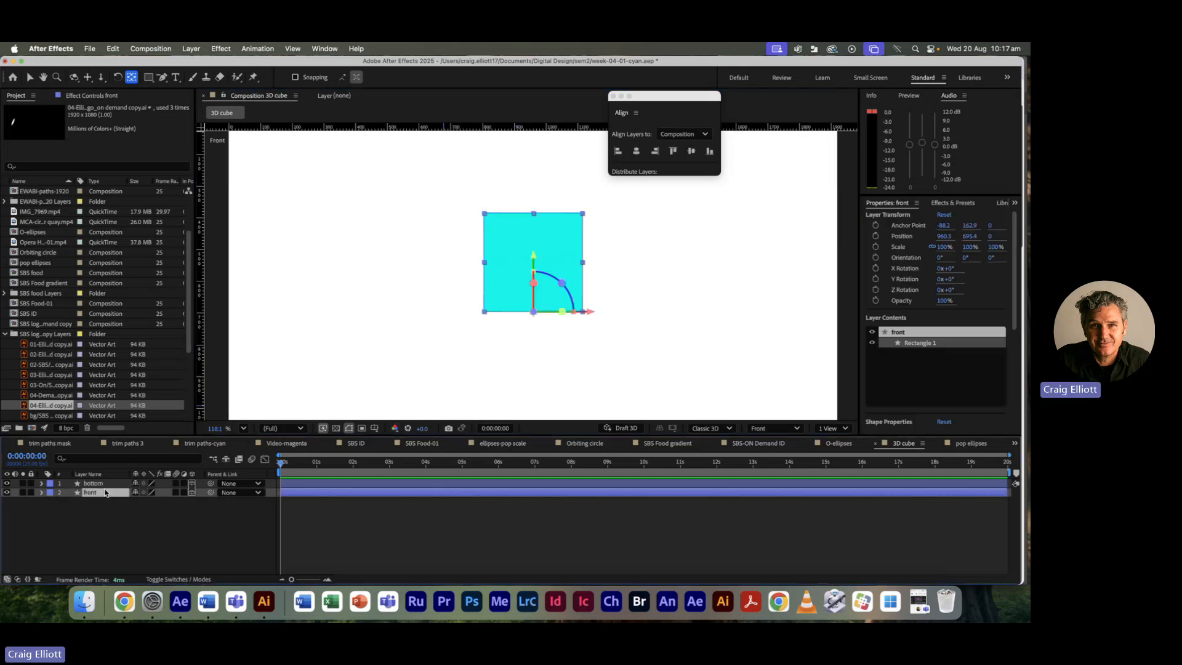
{"action": "left_click", "coordinate": [105, 486]}
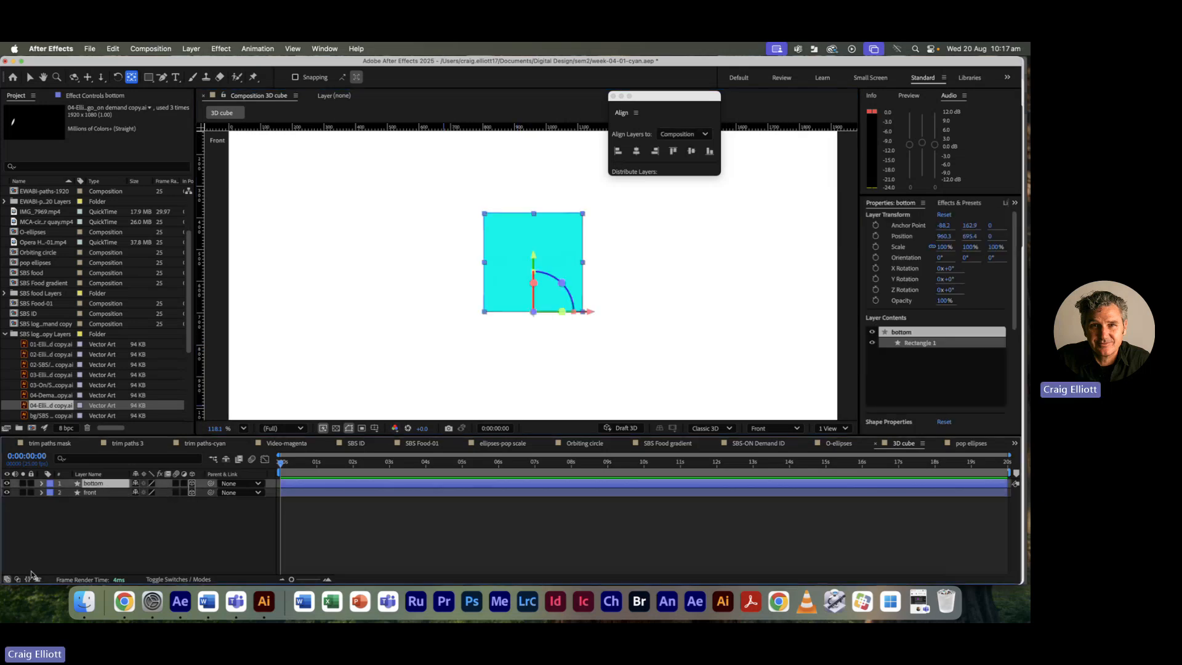
{"action": "left_click", "coordinate": [7, 580]}
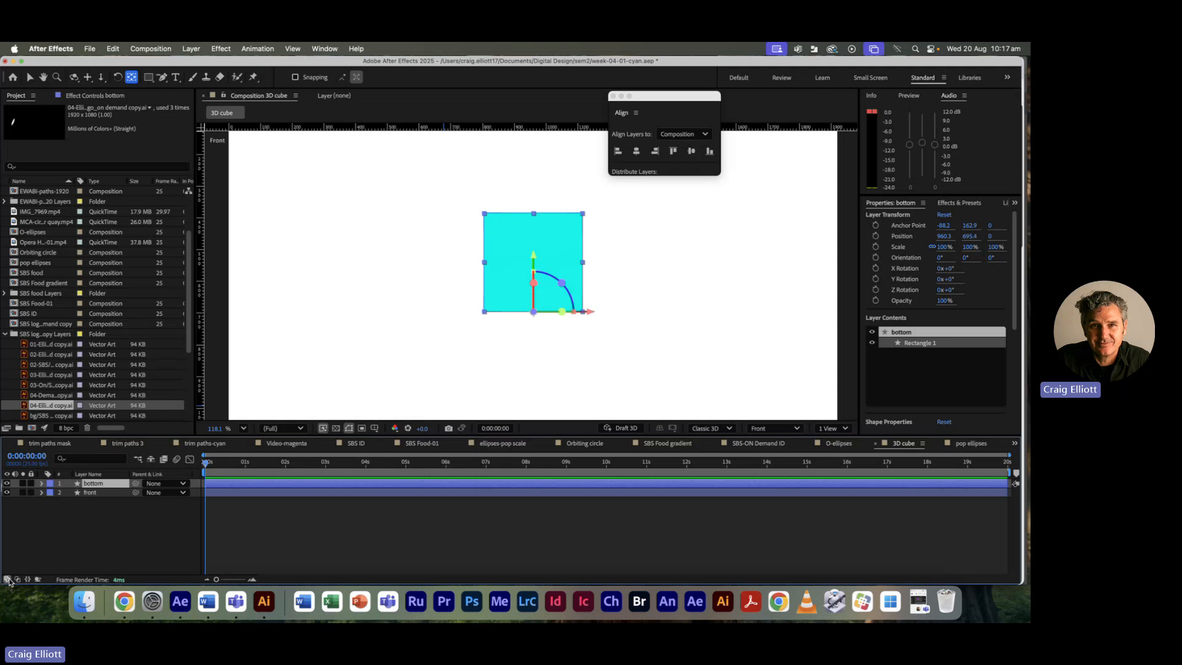
{"action": "left_click", "coordinate": [8, 580]}
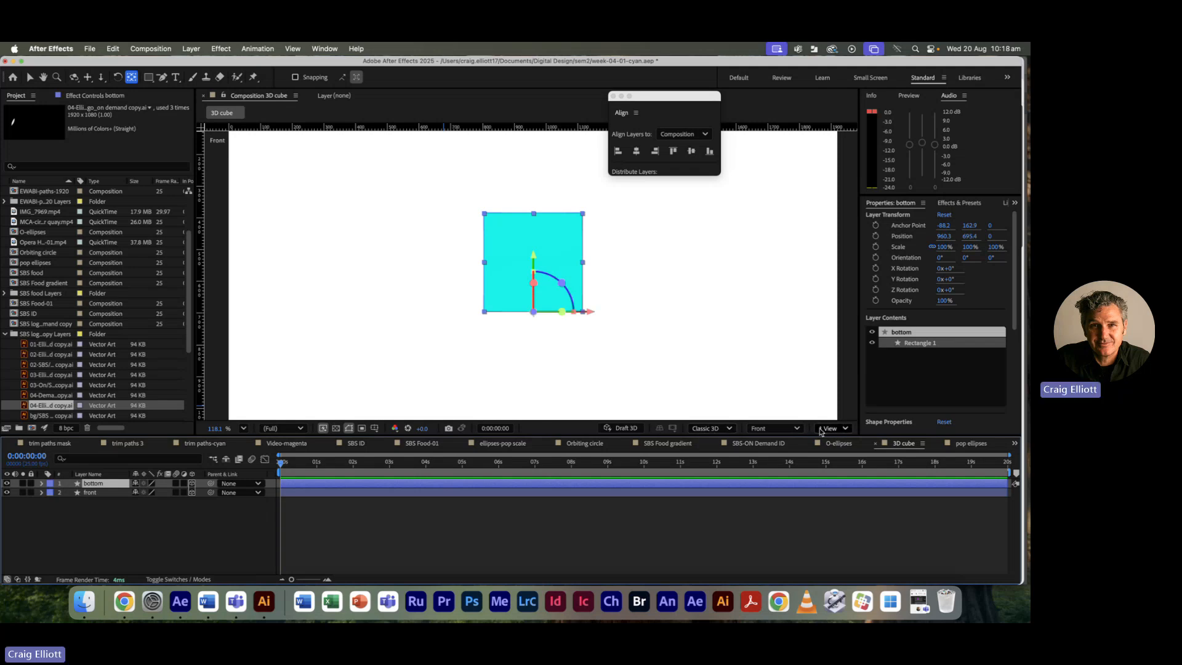
Step: Switch the viewer to 2 Views with Top and Front side by side, panning the Top view slightly
{"action": "left_click", "coordinate": [845, 429]}
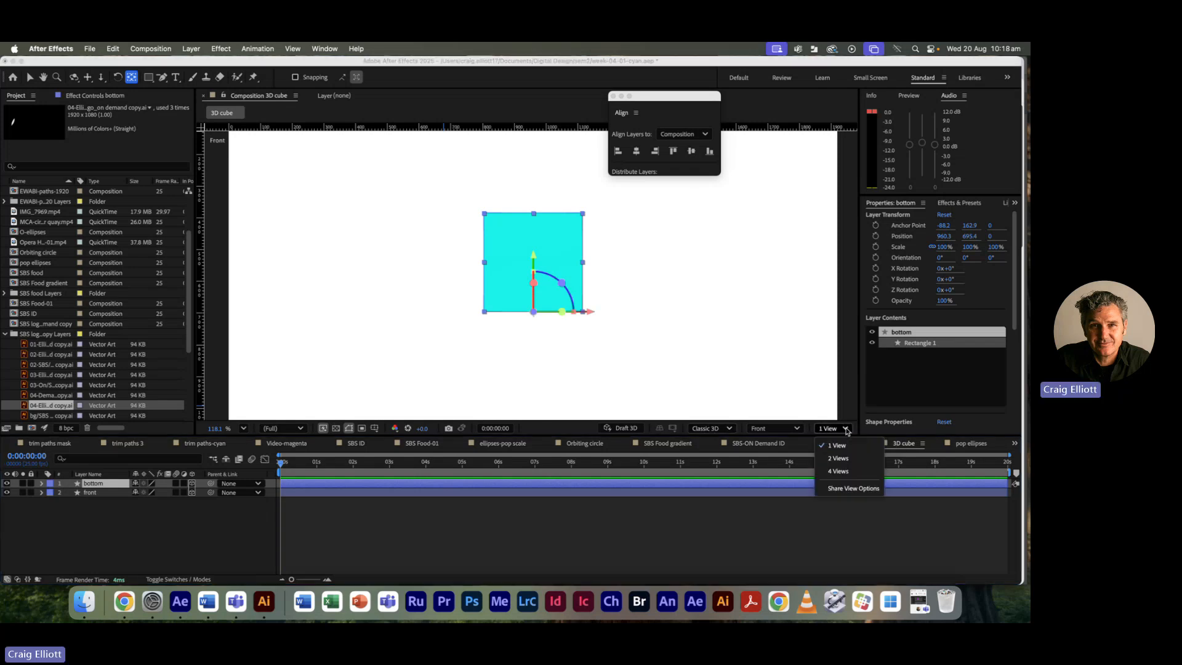
{"action": "left_click", "coordinate": [838, 458]}
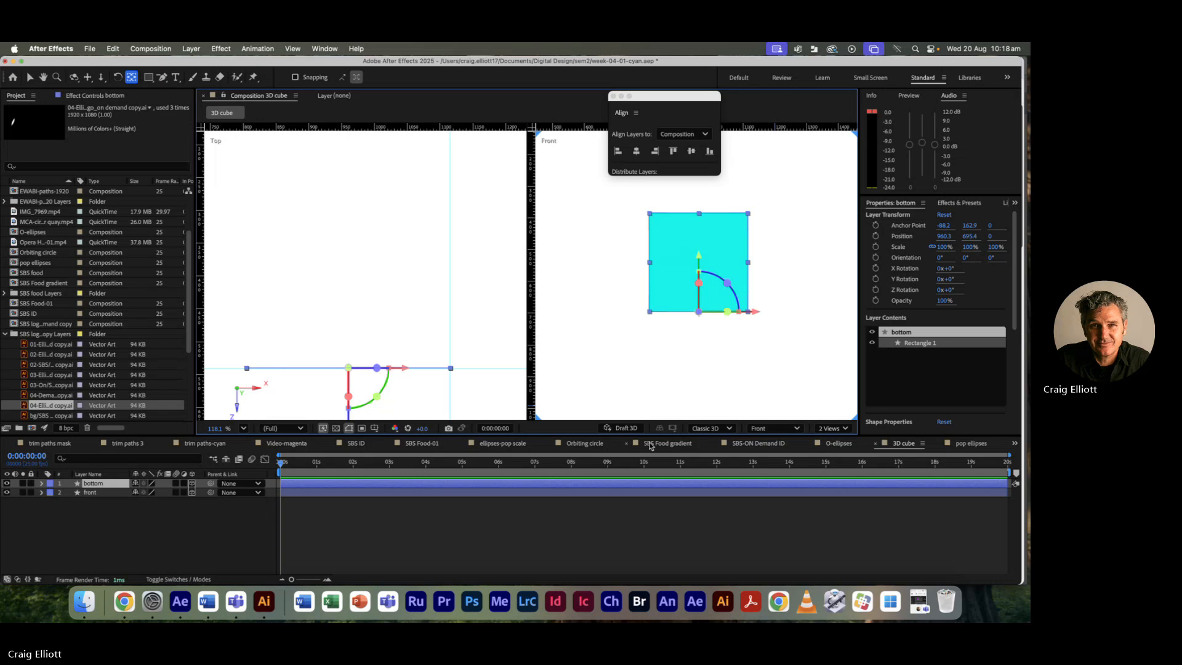
{"action": "key", "text": "h"}
{"action": "left_click_drag", "start_coordinate": [409, 304], "coordinate": [423, 274]}
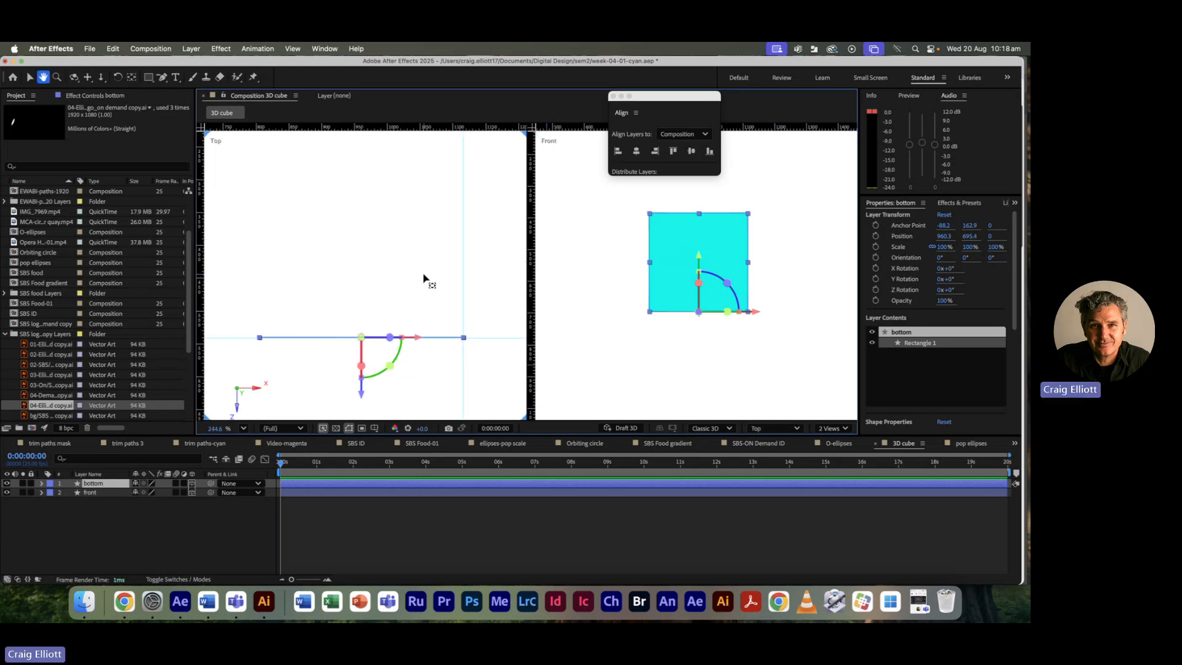
{"action": "key", "text": "y"}
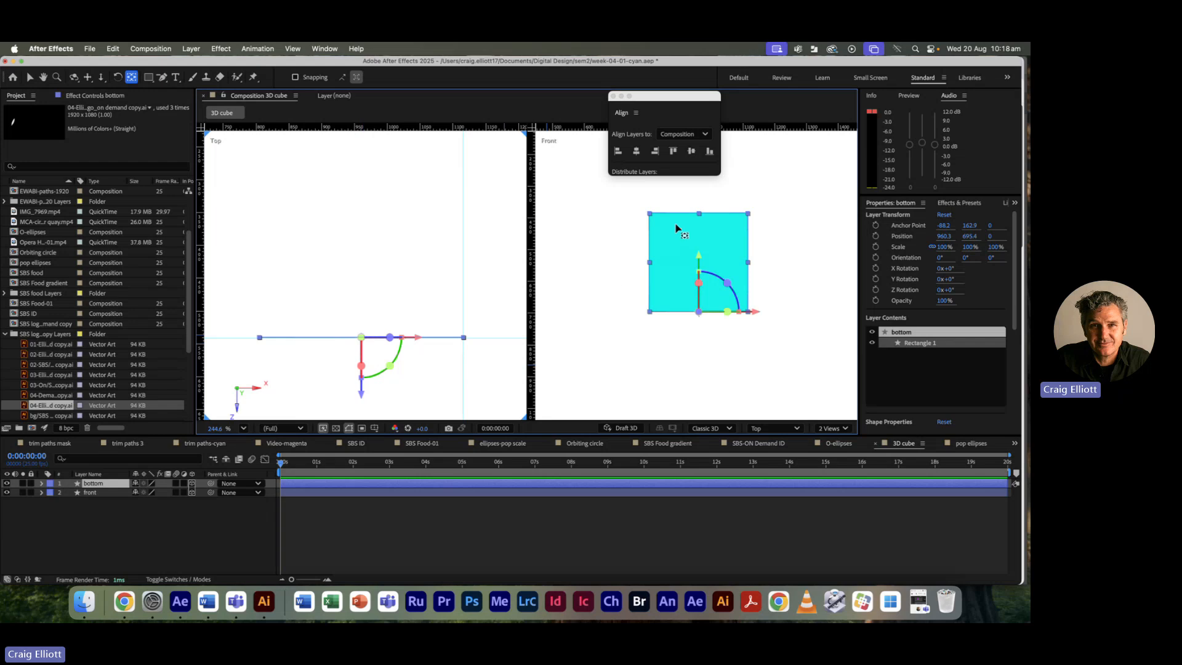
Step: Select the bottom layer and reveal its orientation and X, Y, Z rotation properties
{"action": "left_click", "coordinate": [298, 374]}
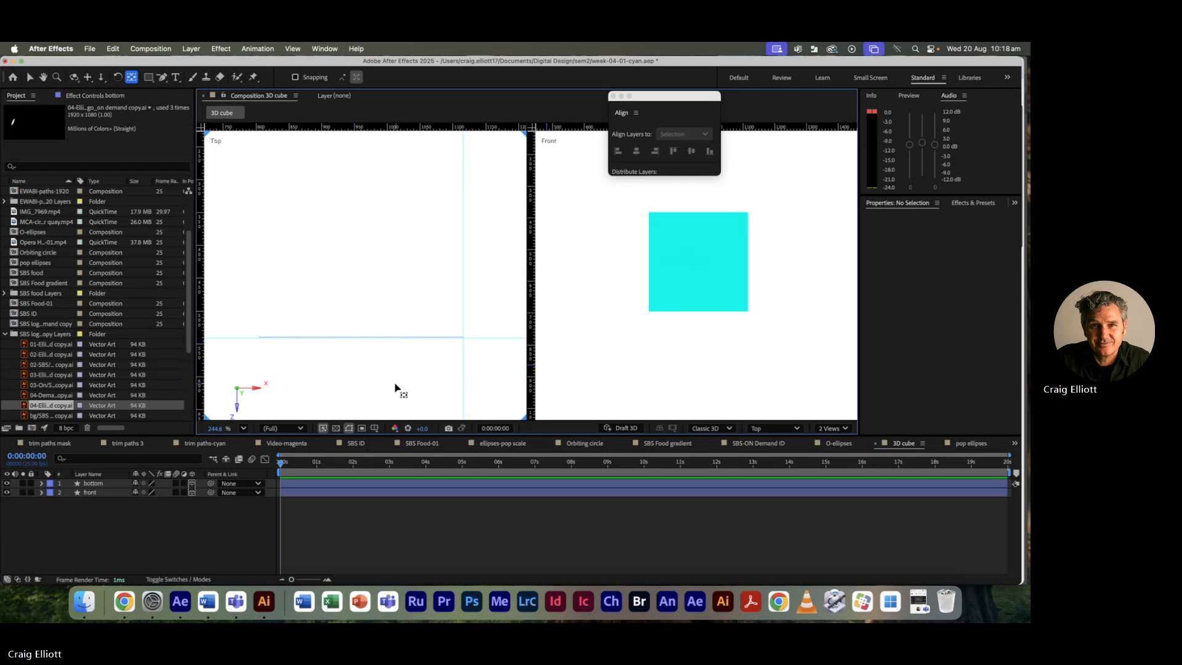
{"action": "left_click", "coordinate": [308, 483]}
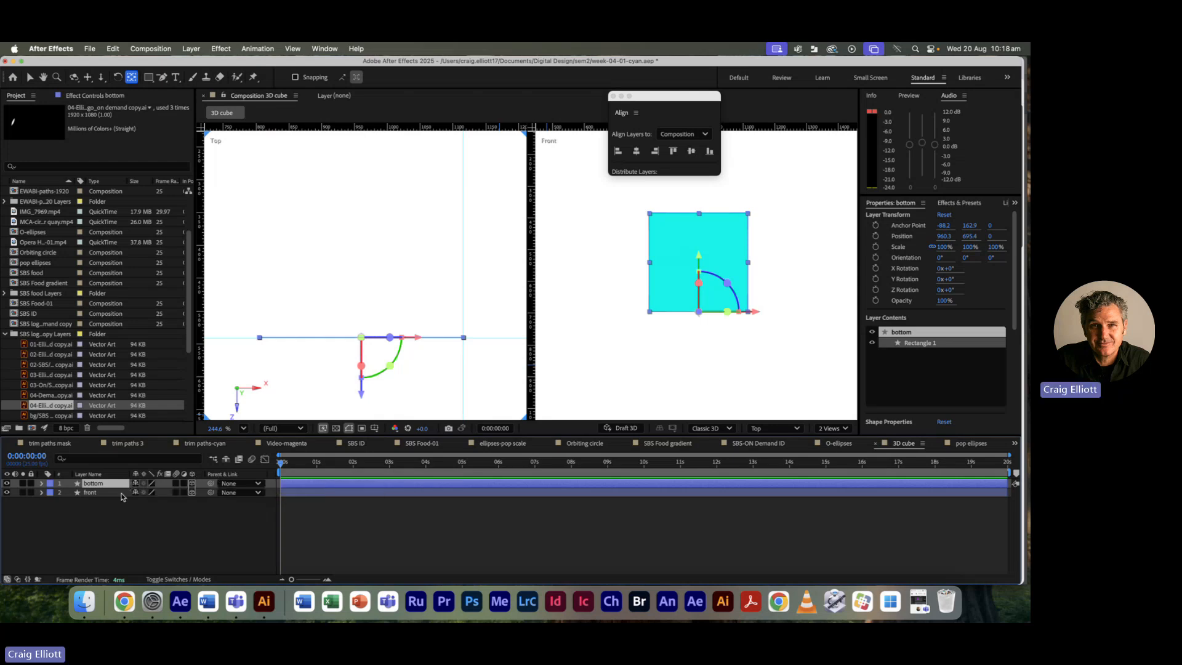
{"action": "key", "text": "r"}
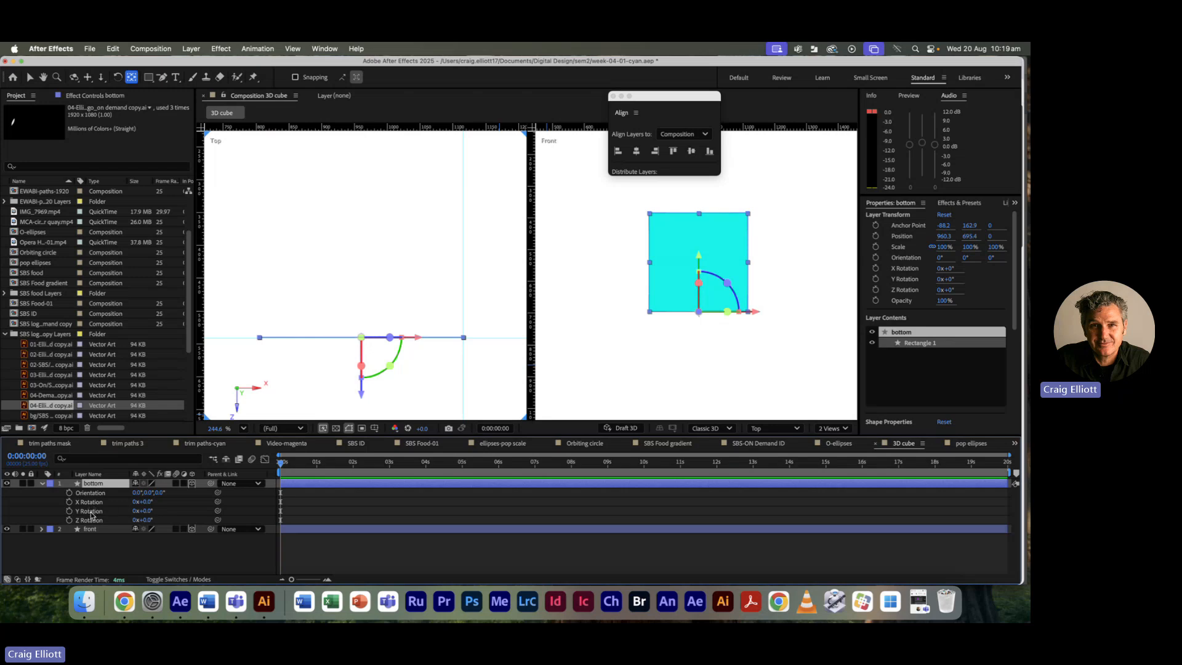
Step: Change the bottom layer's X Rotation from 90 to -90° so it tips flat, then reframe the Top view
{"action": "left_click", "coordinate": [148, 502]}
{"action": "type", "text": "90"}
{"action": "key", "text": "Tab"}
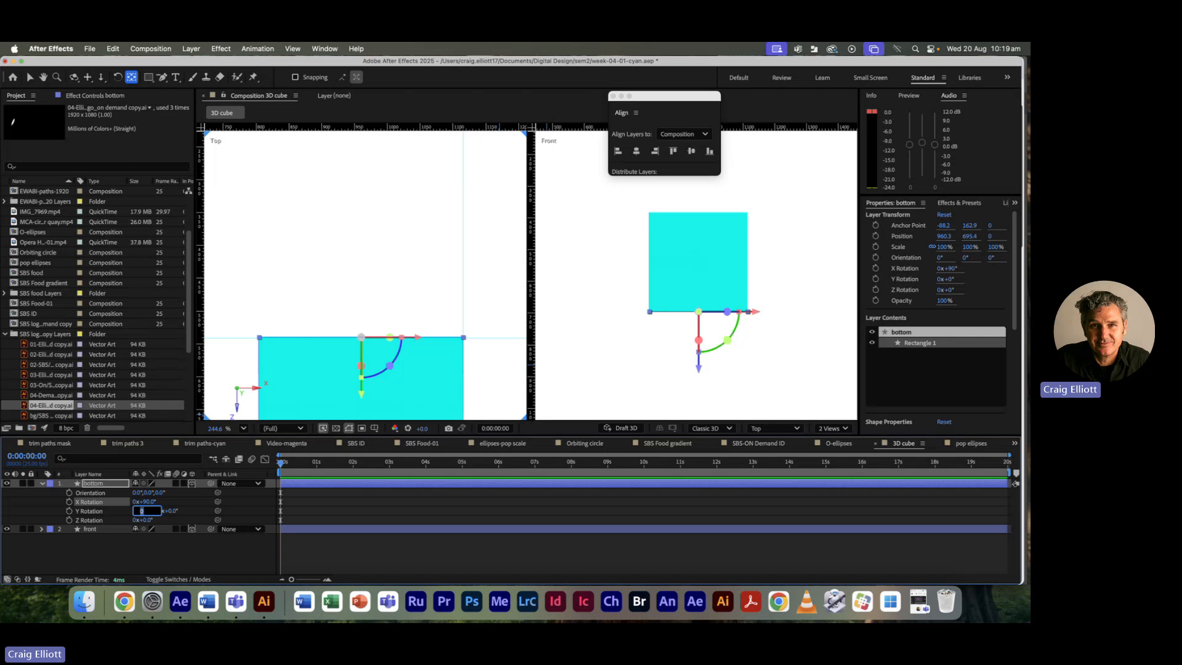
{"action": "left_click", "coordinate": [152, 502]}
{"action": "key", "text": "Left"}
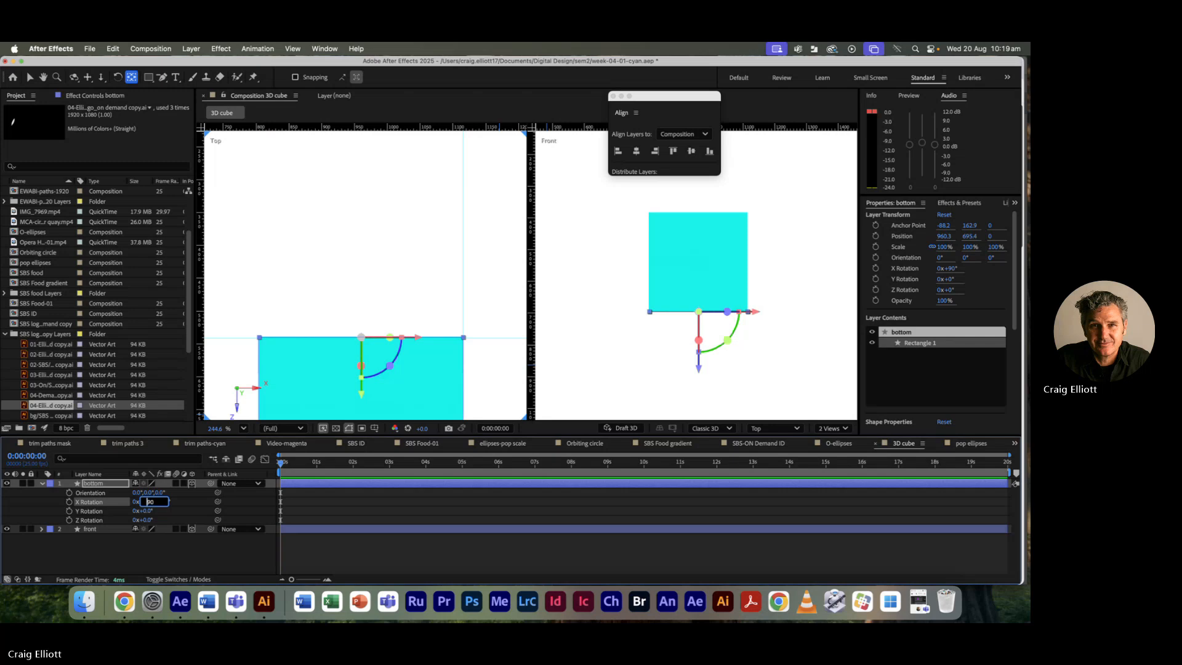
{"action": "type", "text": "-"}
{"action": "key", "text": "Tab"}
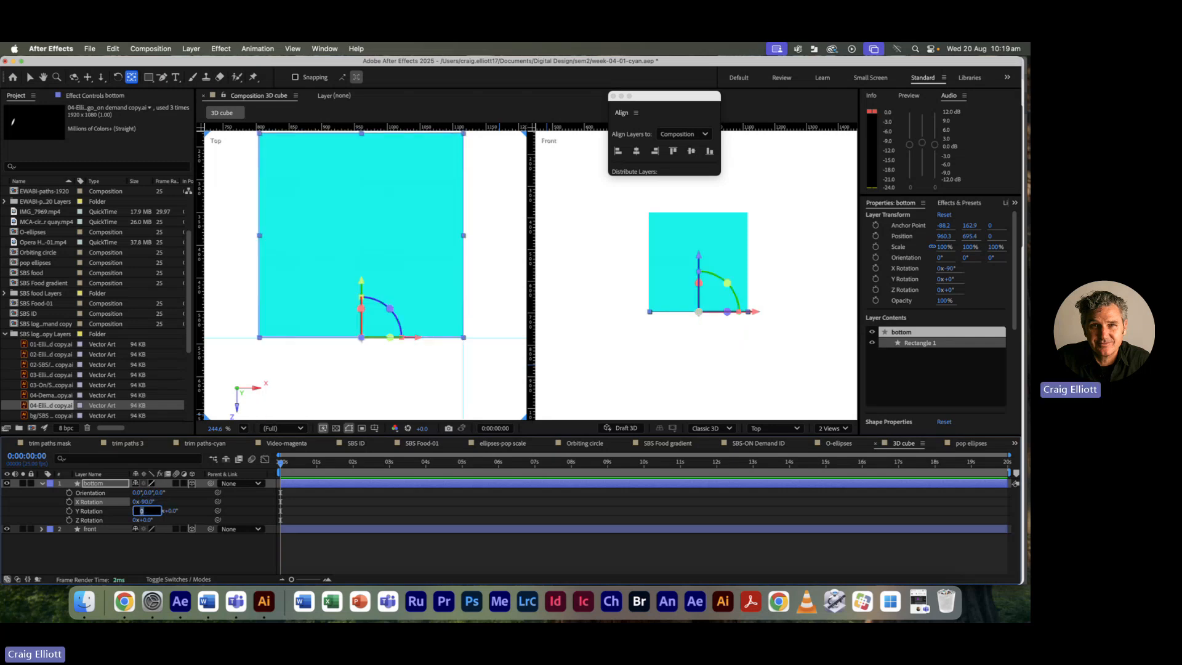
{"action": "left_click", "coordinate": [349, 398]}
{"action": "key", "text": "h"}
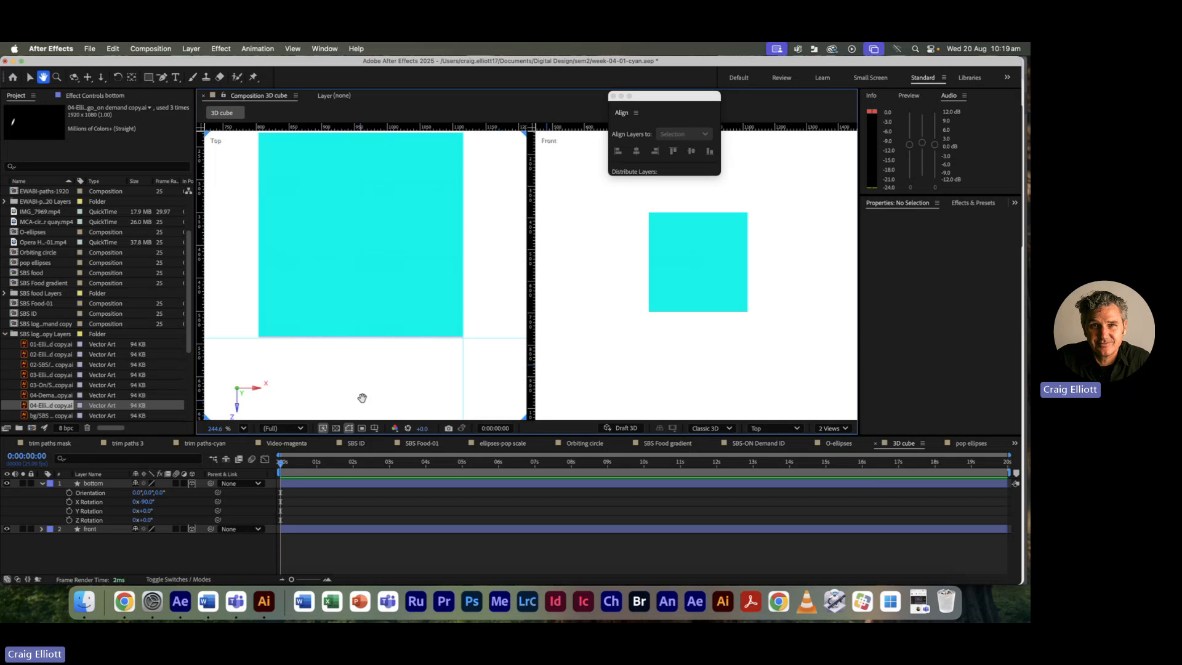
{"action": "left_click_drag", "start_coordinate": [485, 331], "coordinate": [491, 369]}
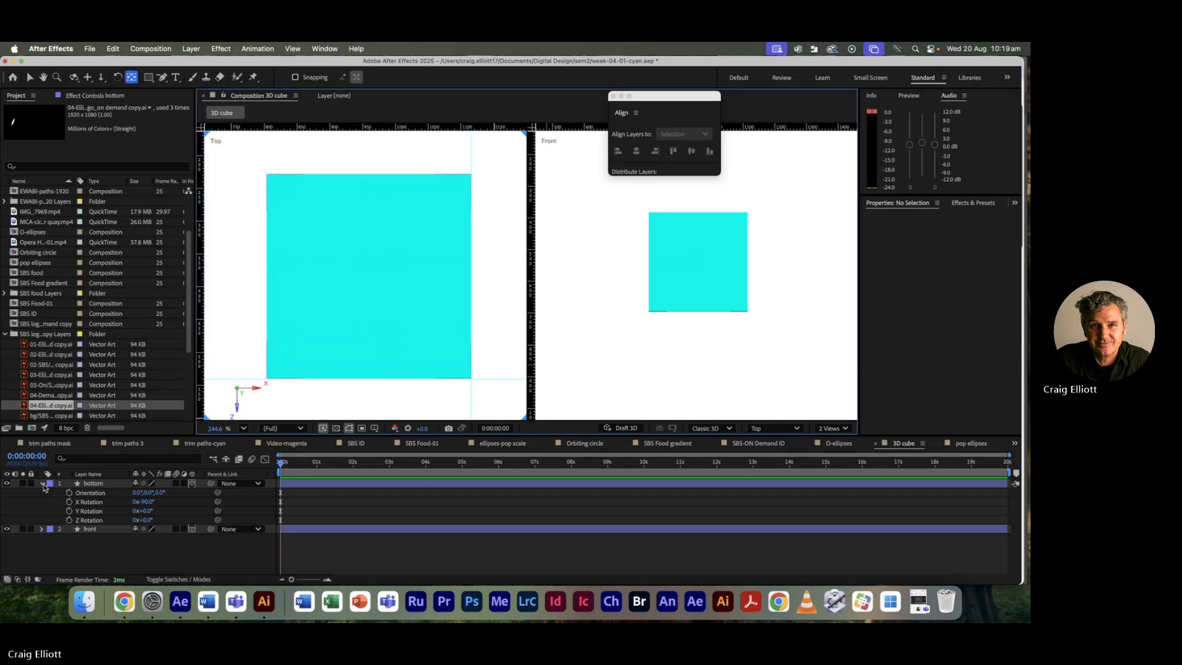
Step: Select the bottom layer and reveal its Contents > Rectangle 1 > Fill 1 settings
{"action": "left_click", "coordinate": [42, 483]}
{"action": "left_click", "coordinate": [94, 484]}
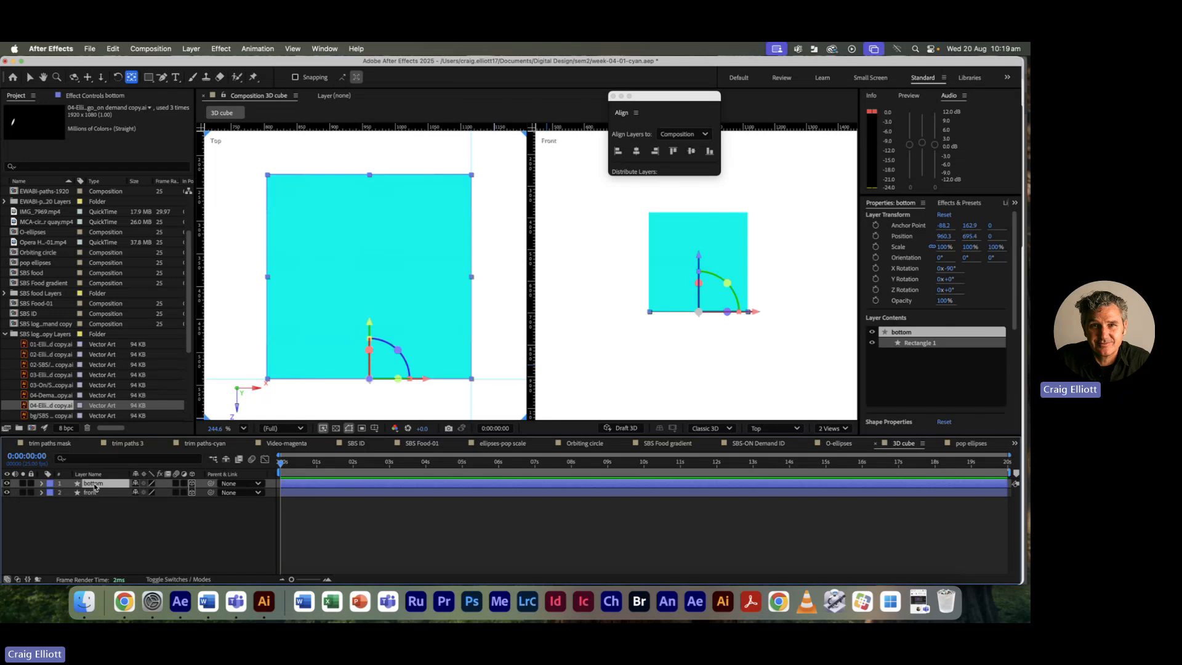
{"action": "left_click", "coordinate": [42, 483]}
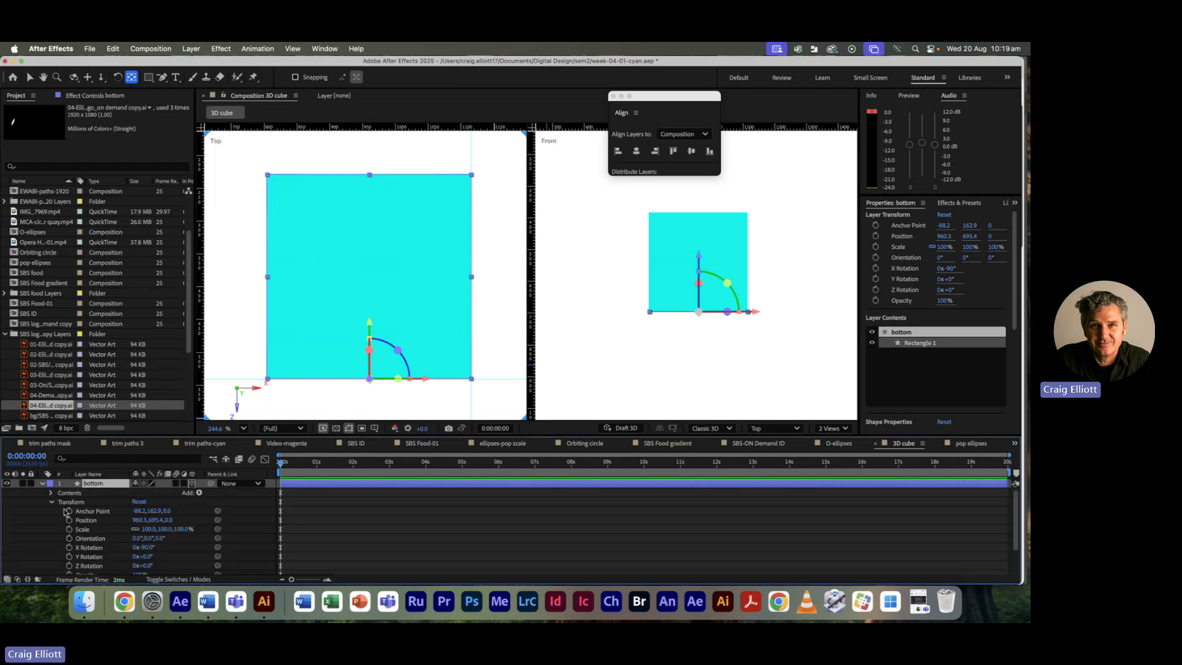
{"action": "left_click", "coordinate": [52, 510]}
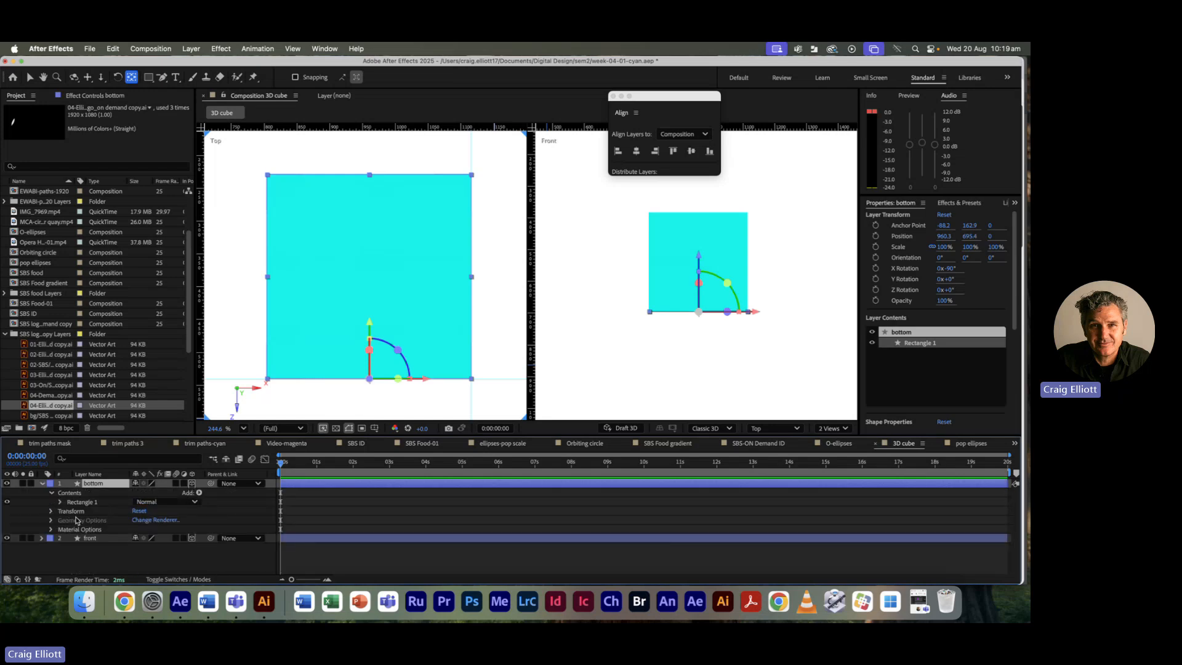
{"action": "left_click", "coordinate": [61, 502]}
{"action": "left_click", "coordinate": [70, 529]}
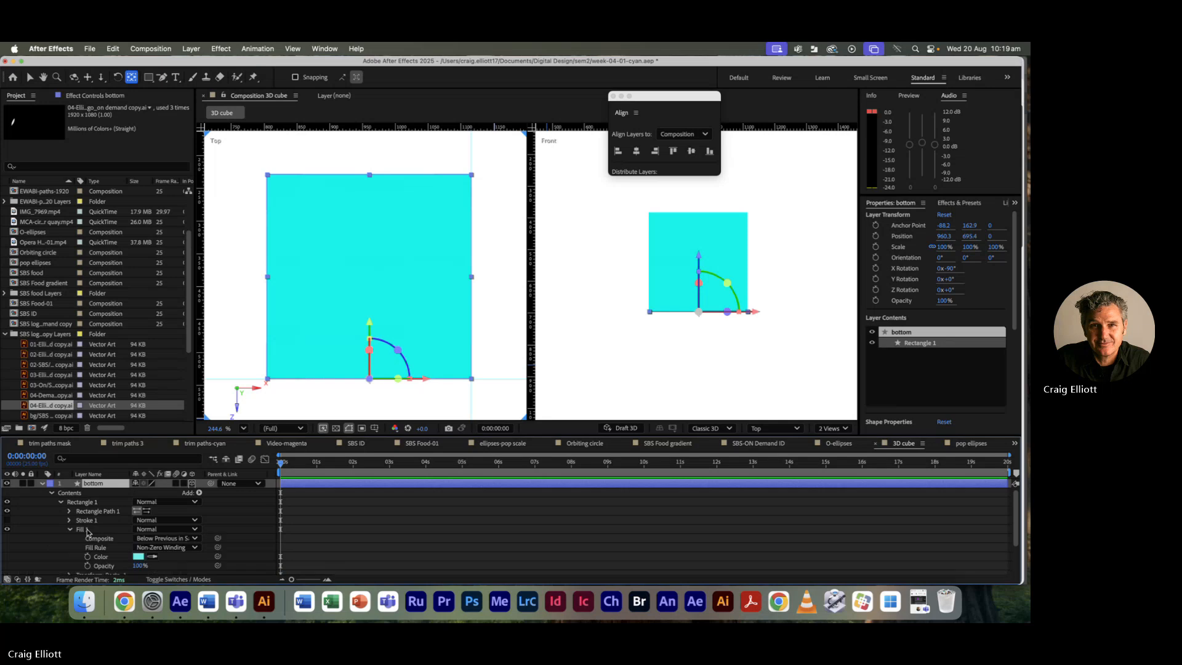
Step: Set the bottom square's Fill 1 colour to purple CF75EA
{"action": "left_click", "coordinate": [138, 558]}
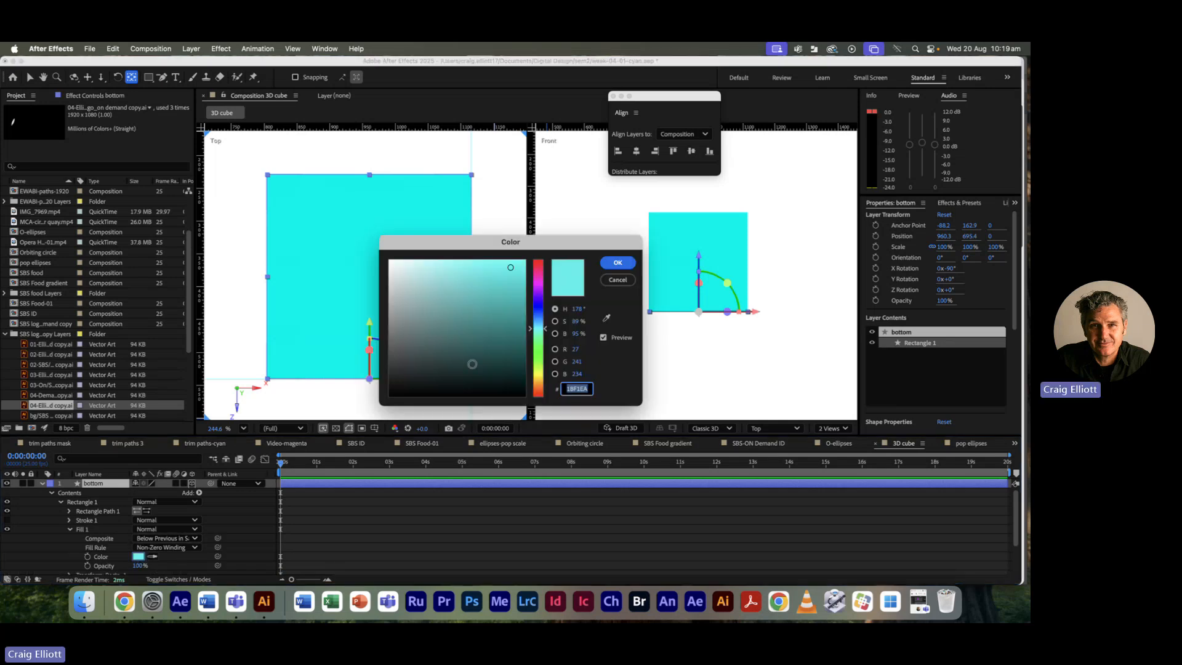
{"action": "left_click", "coordinate": [539, 289]}
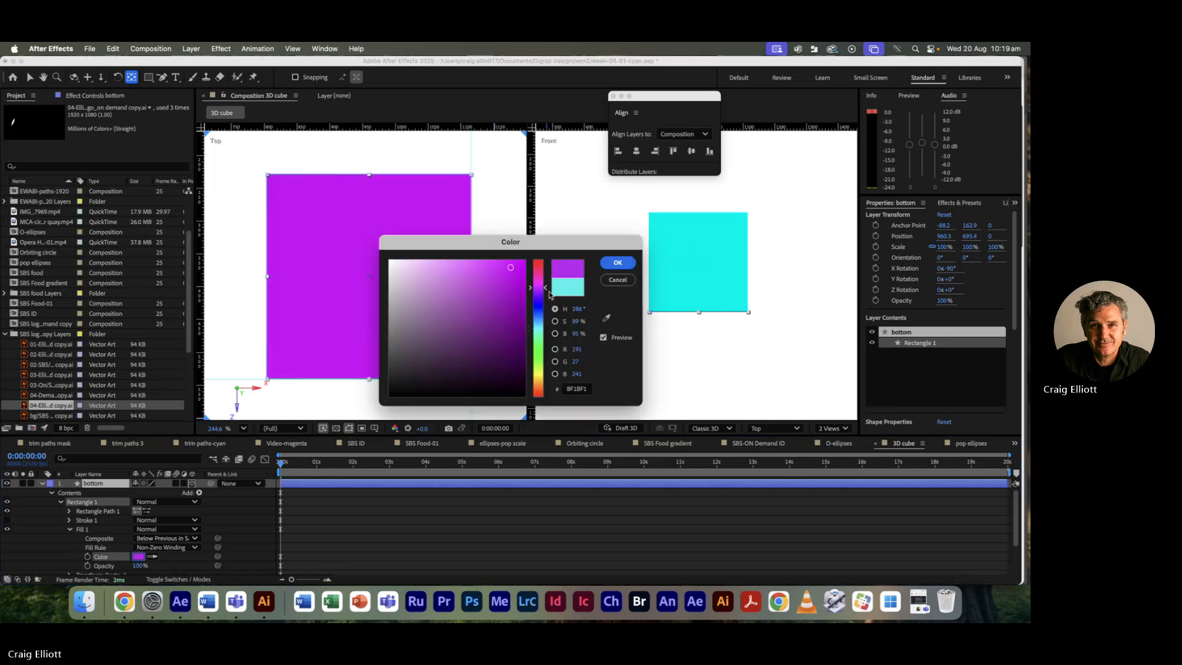
{"action": "left_click", "coordinate": [457, 271]}
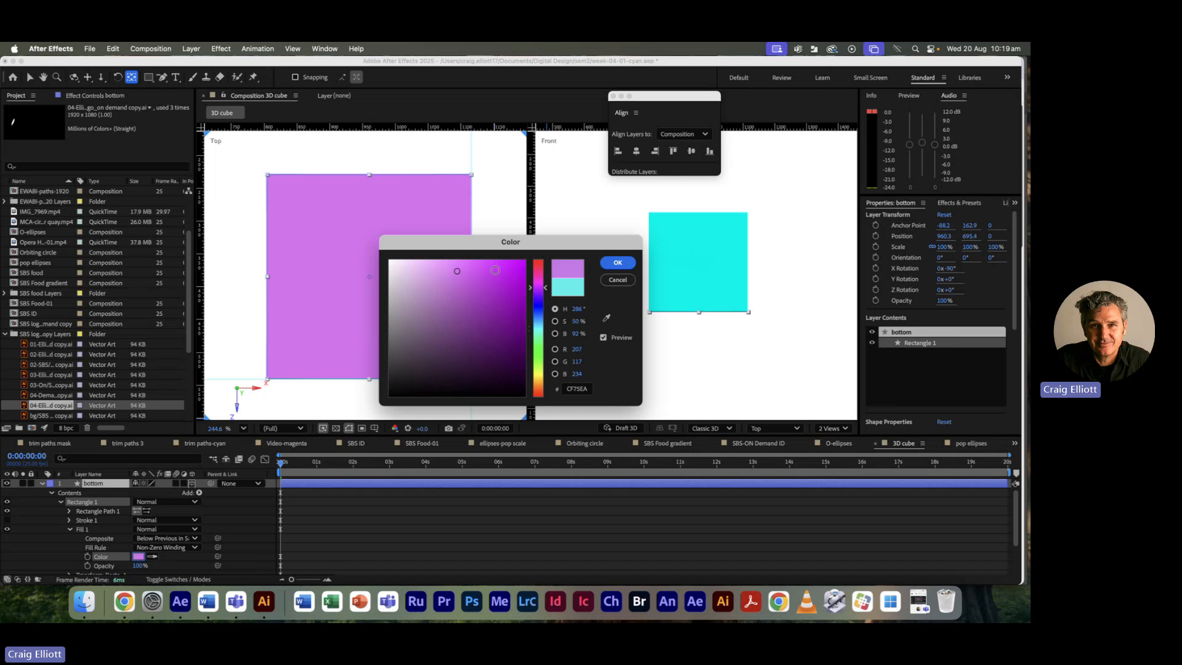
{"action": "left_click", "coordinate": [483, 268]}
{"action": "left_click", "coordinate": [618, 263]}
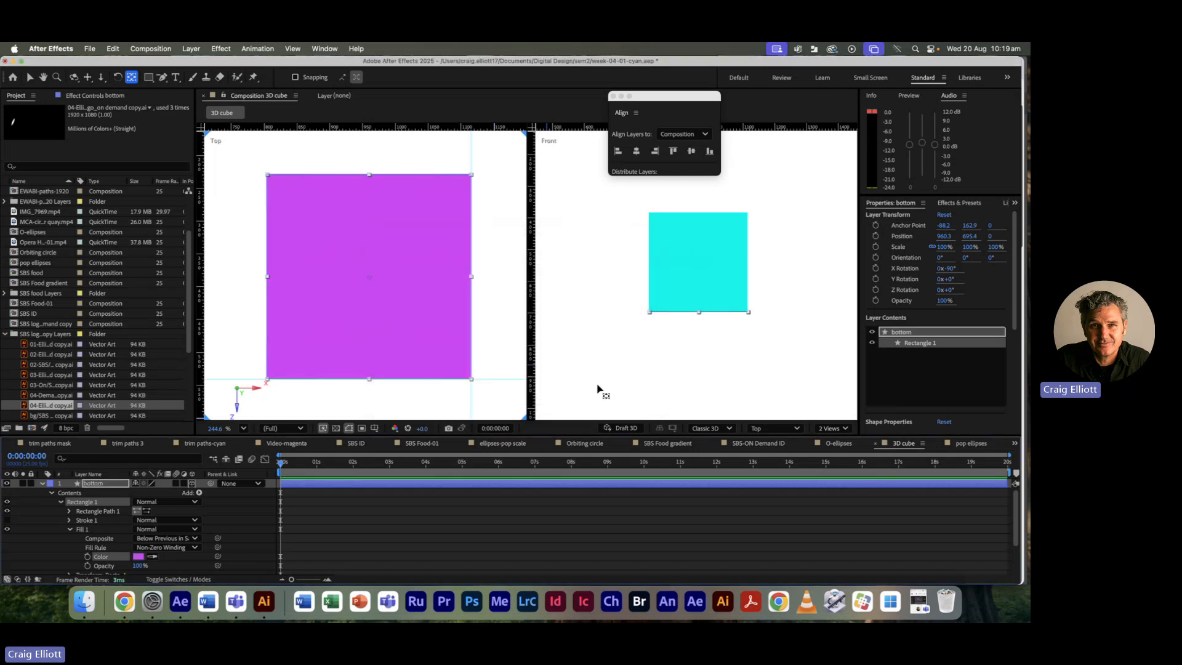
{"action": "left_click", "coordinate": [43, 484]}
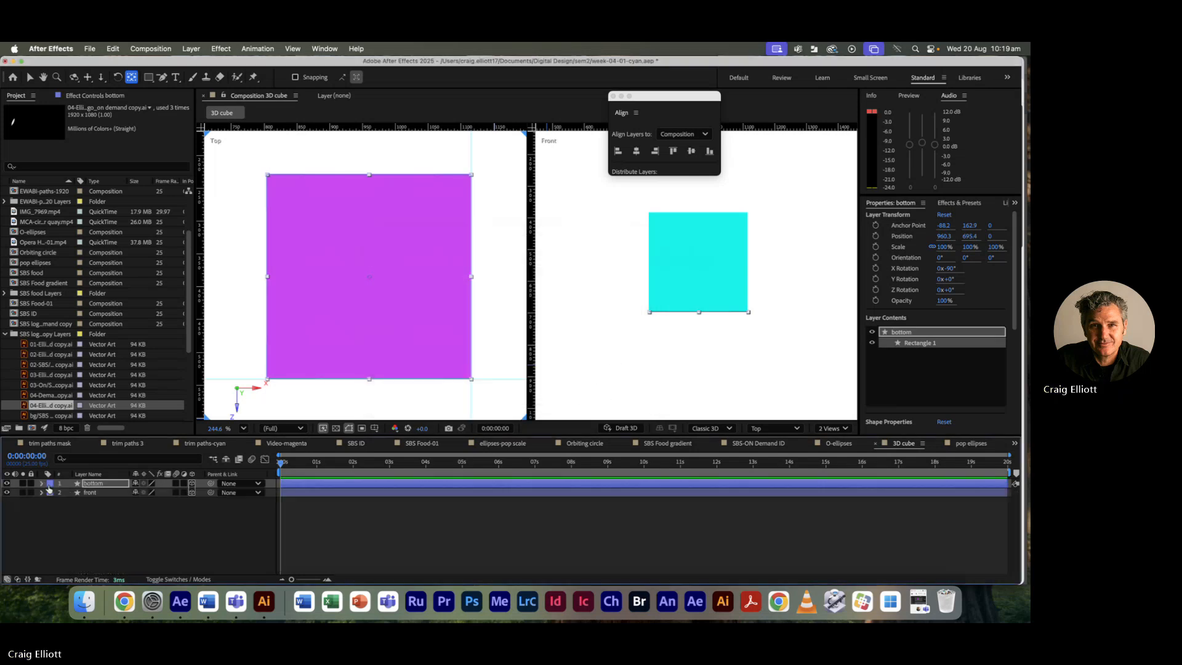
{"action": "left_click", "coordinate": [325, 496]}
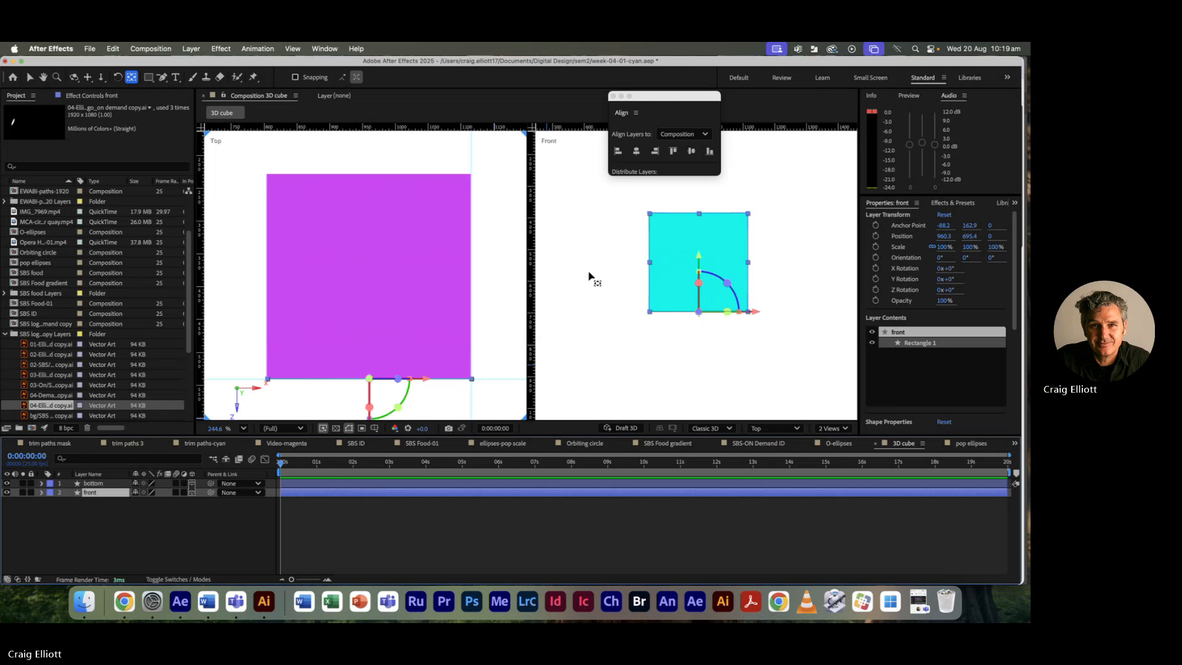
Step: Change the left viewer from Top to the Right 3D view and frame the layers in it
{"action": "left_click", "coordinate": [227, 159]}
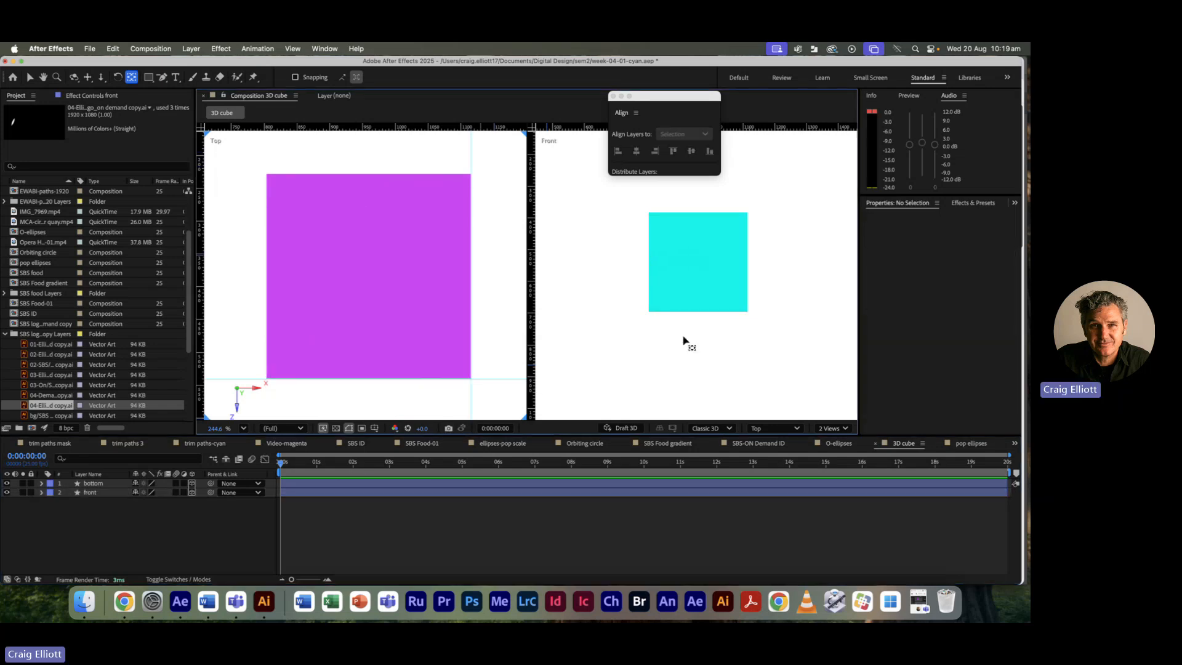
{"action": "left_click", "coordinate": [780, 429]}
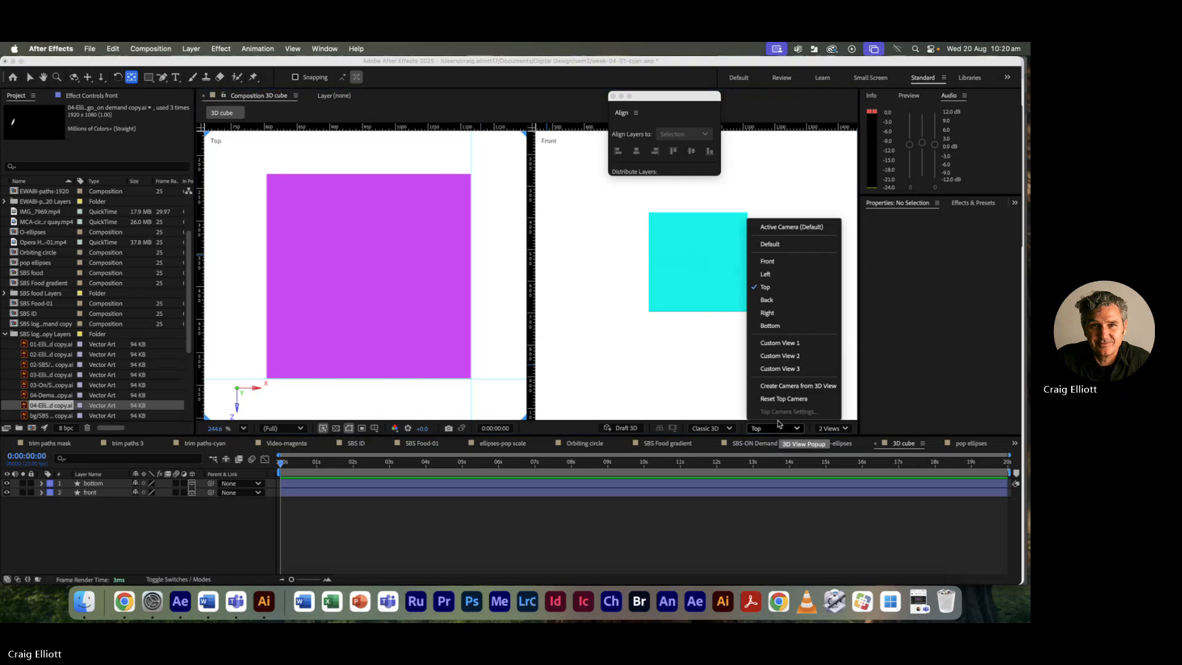
{"action": "left_click", "coordinate": [782, 313]}
{"action": "key", "text": "h"}
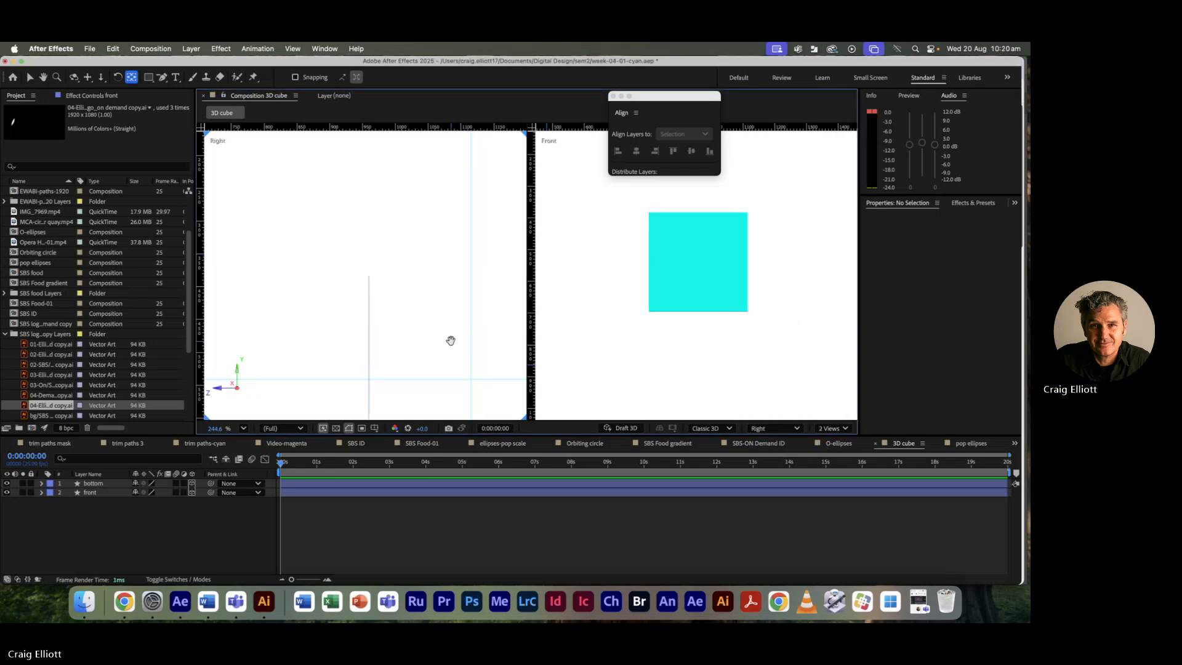
{"action": "left_click_drag", "start_coordinate": [449, 338], "coordinate": [349, 234]}
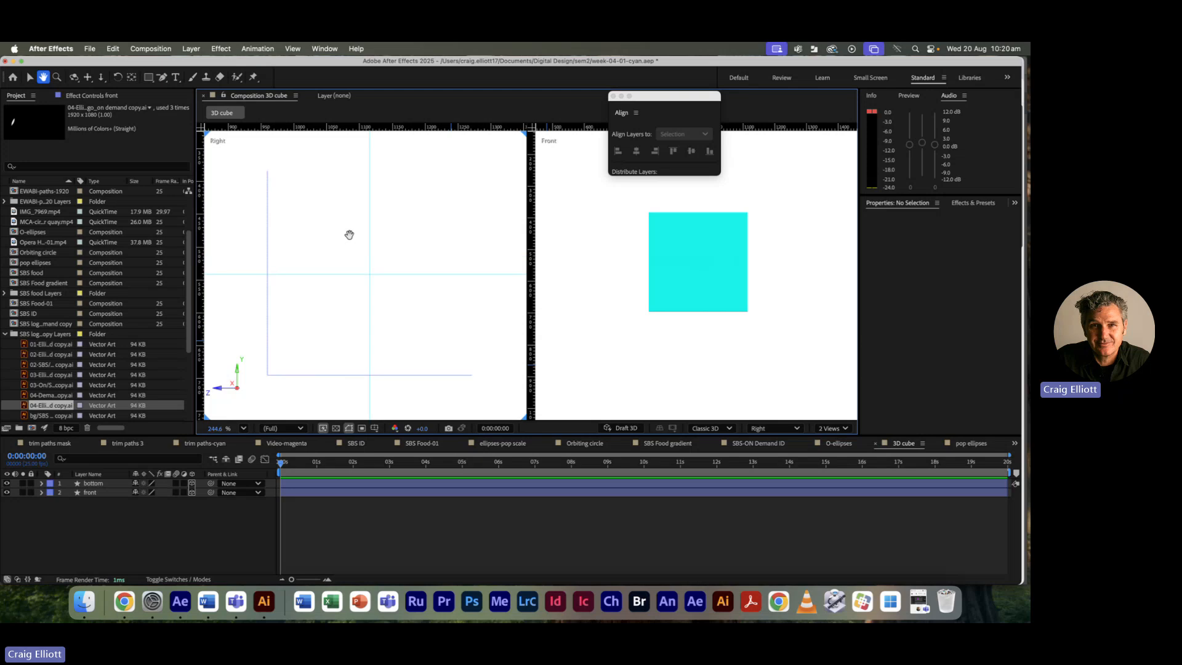
{"action": "key", "text": "y"}
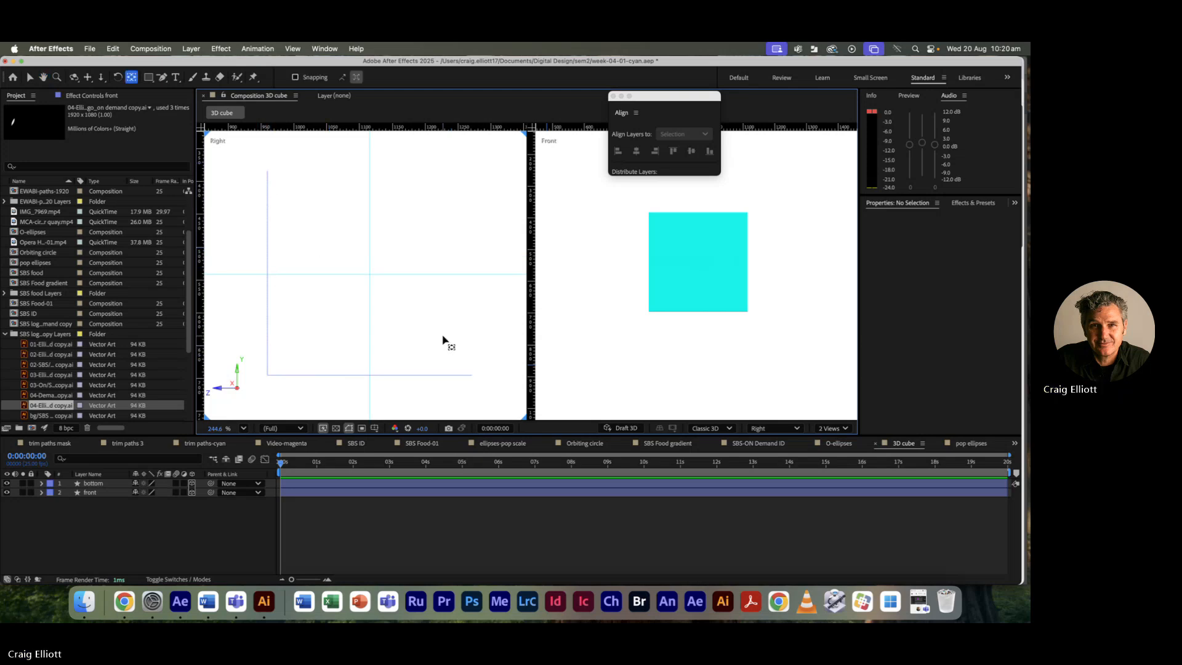
Step: Duplicate the front layer with Cmd+D and rename the copy 'back'
{"action": "left_click", "coordinate": [315, 491]}
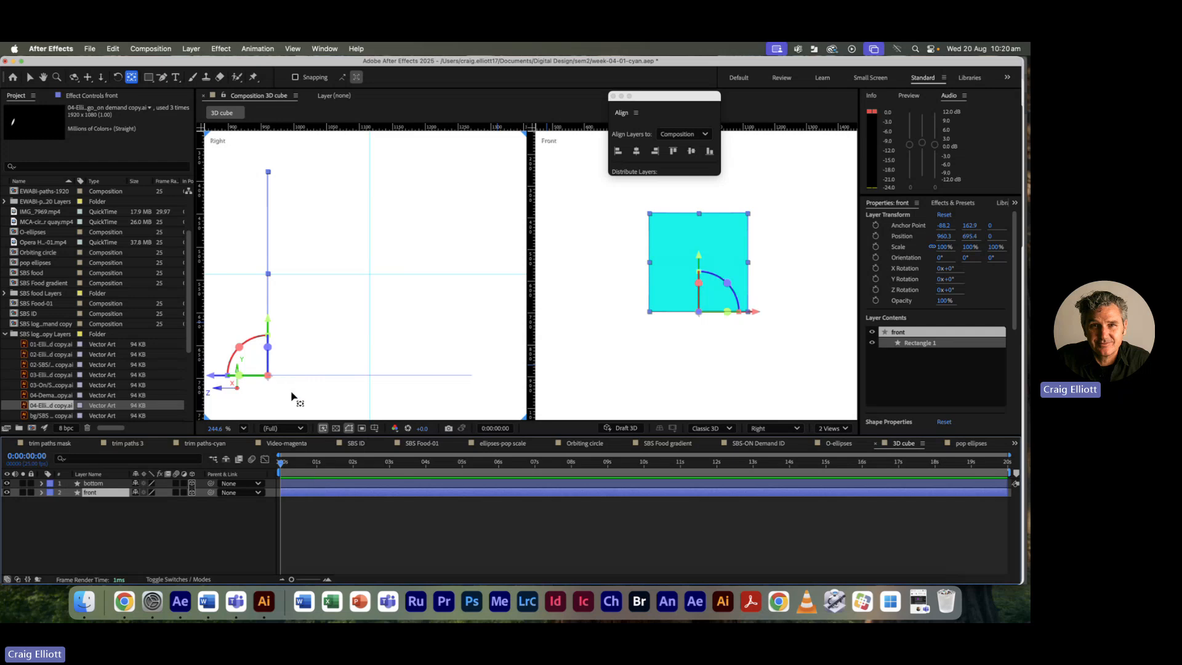
{"action": "key", "text": "super+d"}
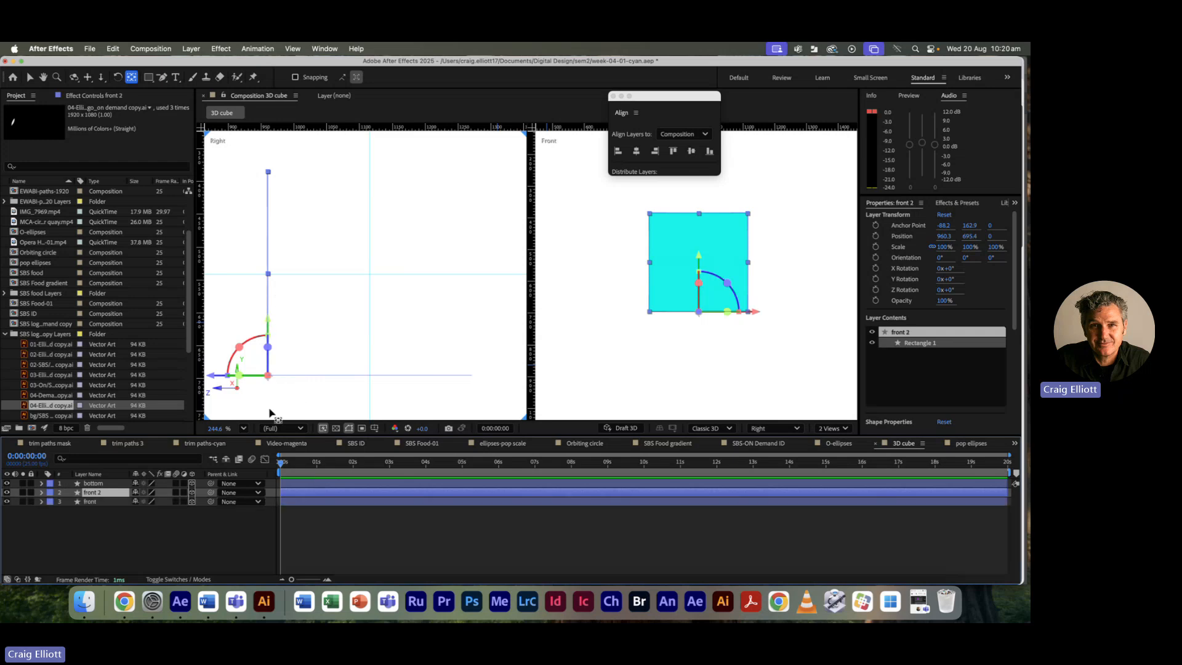
{"action": "key", "text": "Return"}
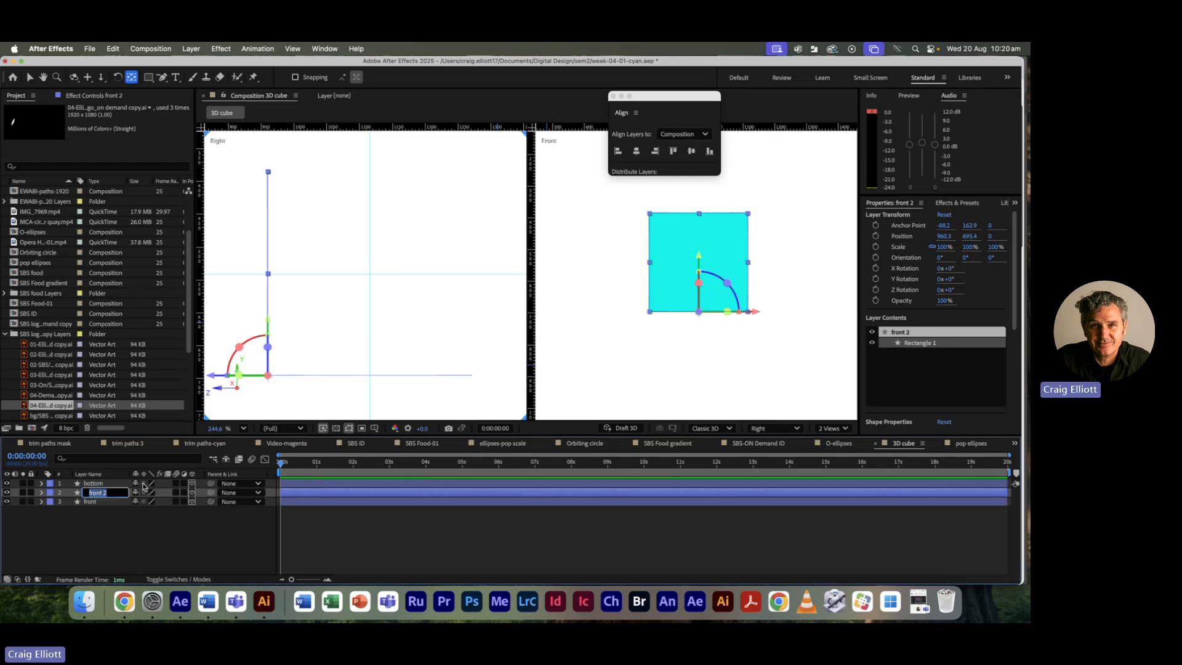
{"action": "type", "text": "back"}
{"action": "key", "text": "Return"}
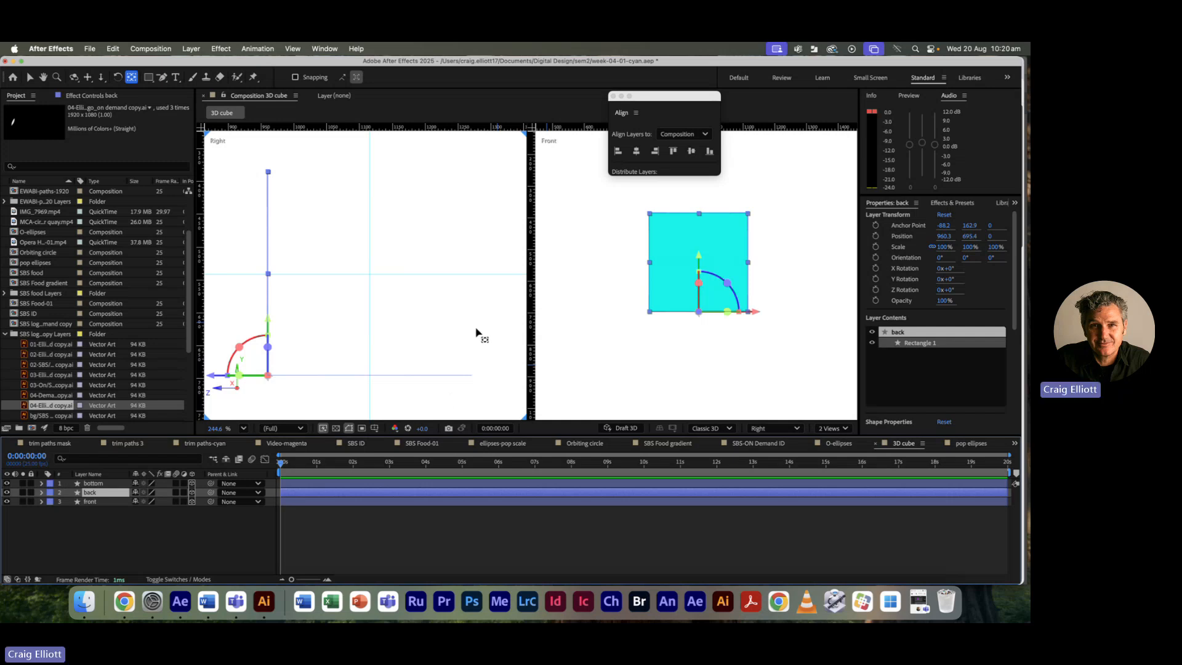
Step: Push the back layer behind the front square by raising its Z position to 311
{"action": "key", "text": "p"}
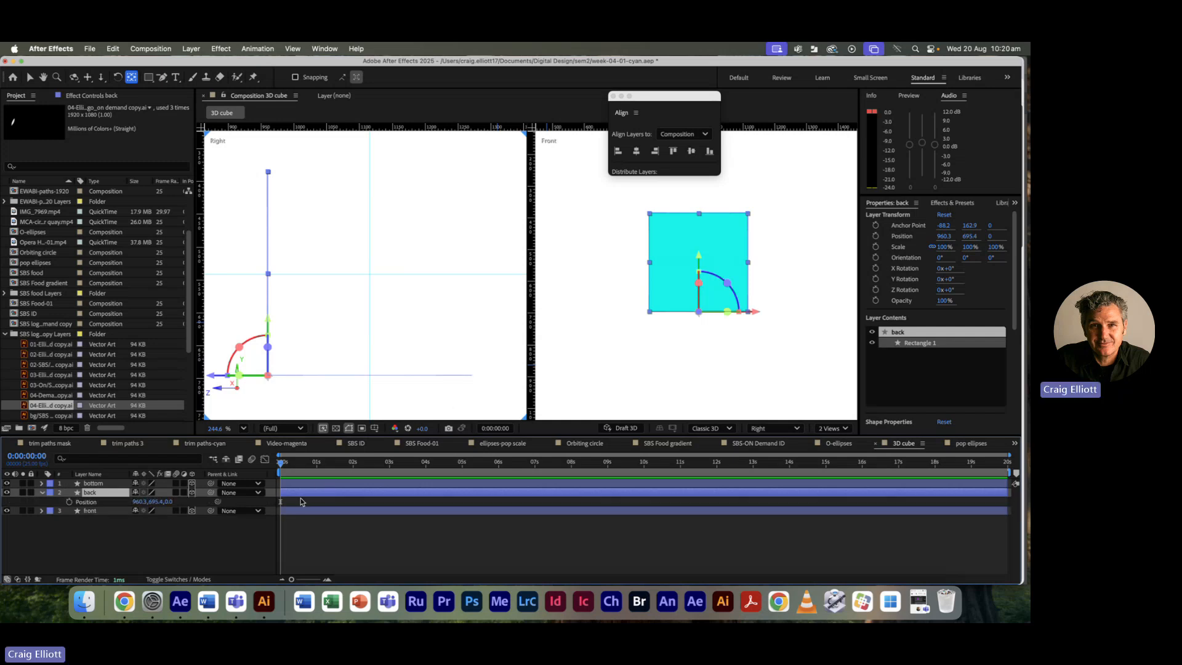
{"action": "left_click", "coordinate": [167, 502]}
{"action": "type", "text": "46"}
{"action": "key", "text": "Return"}
{"action": "left_click_drag", "start_coordinate": [197, 500], "coordinate": [373, 493]}
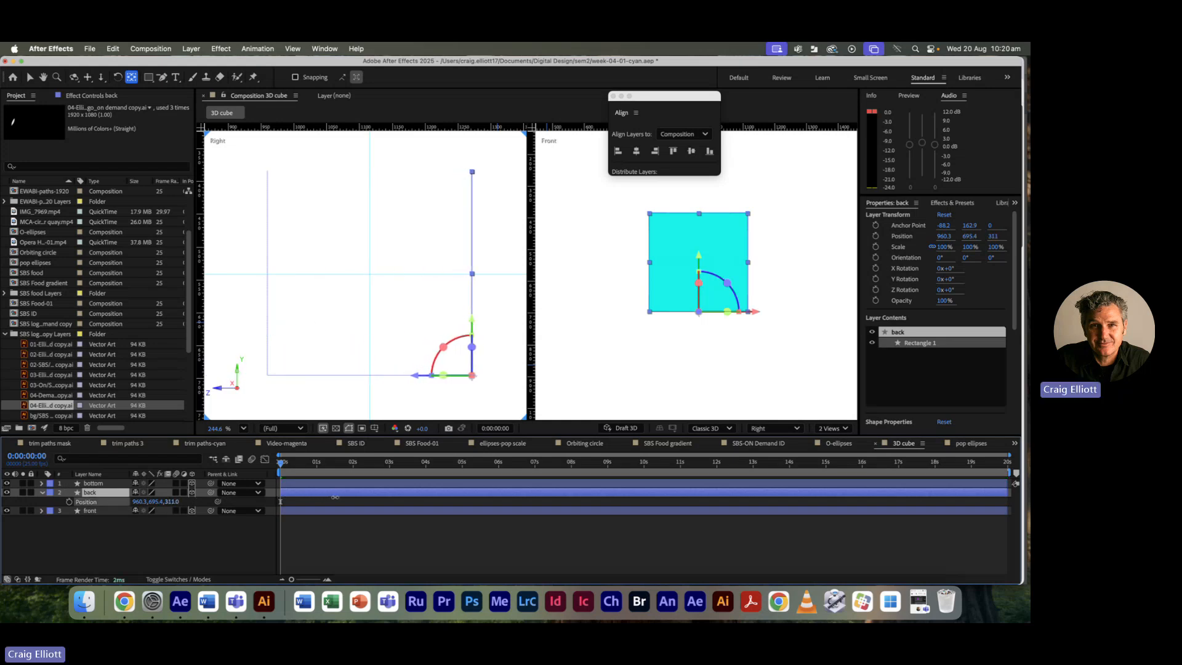
Step: Zoom and pan the Right view so the whole outline of the squares is centred
{"action": "scroll", "coordinate": [471, 397], "scroll_direction": "up", "scroll_amount": 4}
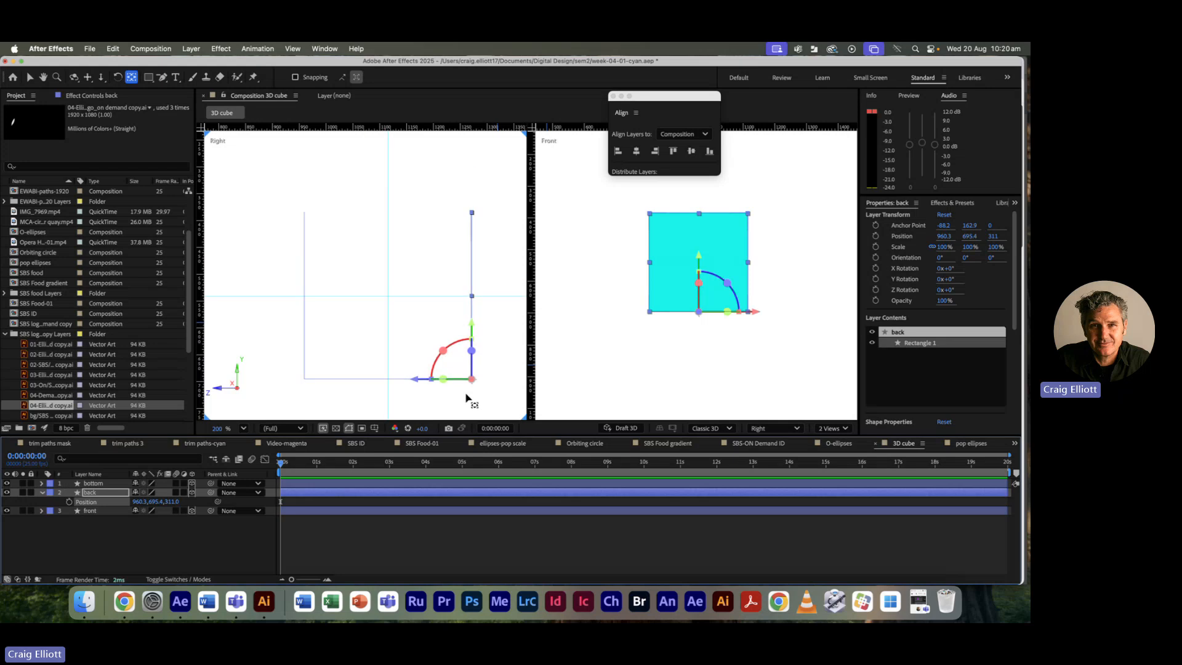
{"action": "scroll", "coordinate": [466, 398], "scroll_direction": "up", "scroll_amount": 5}
{"action": "left_click_drag", "start_coordinate": [447, 386], "coordinate": [311, 398]}
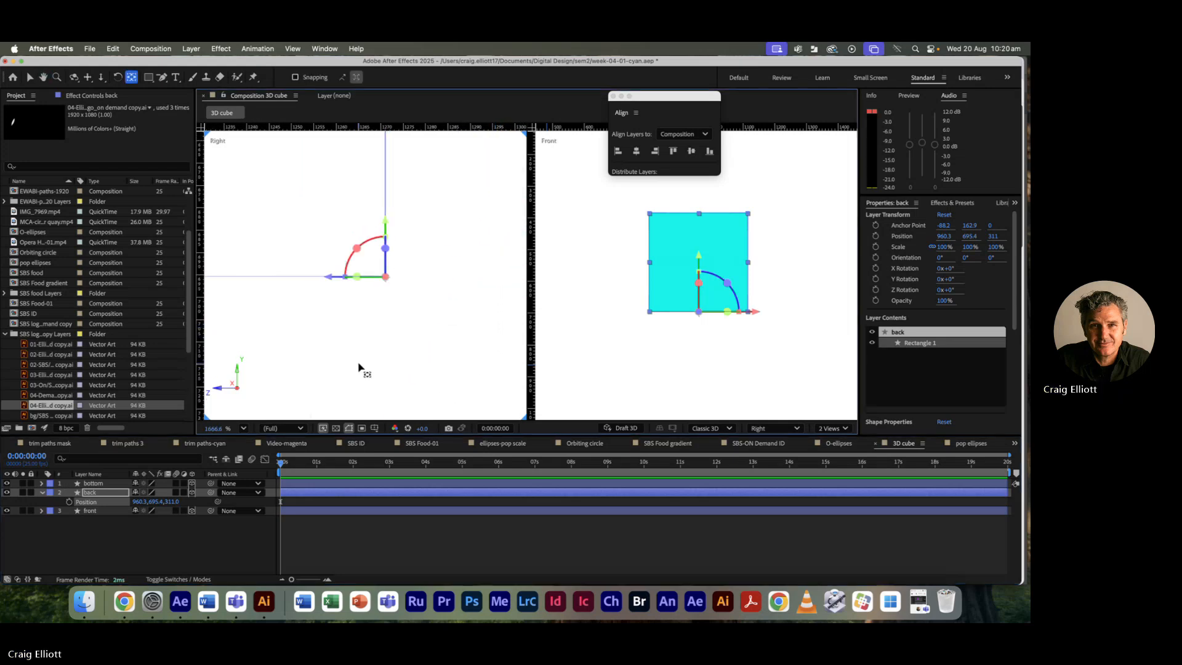
{"action": "left_click", "coordinate": [414, 328]}
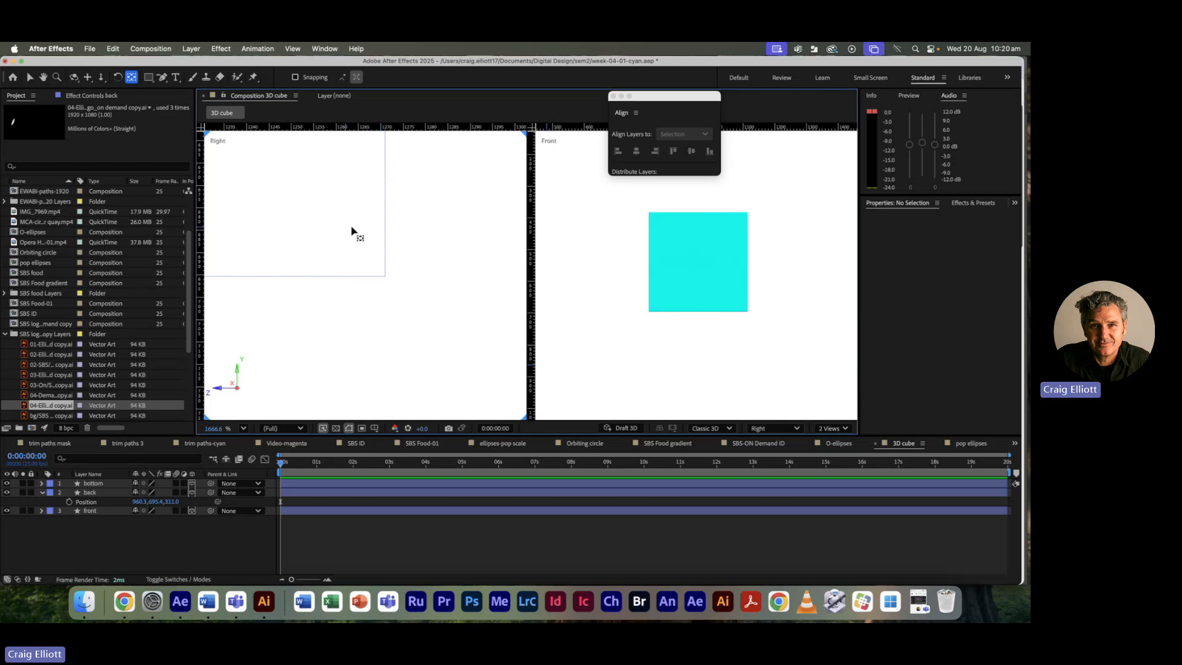
{"action": "left_click", "coordinate": [394, 258]}
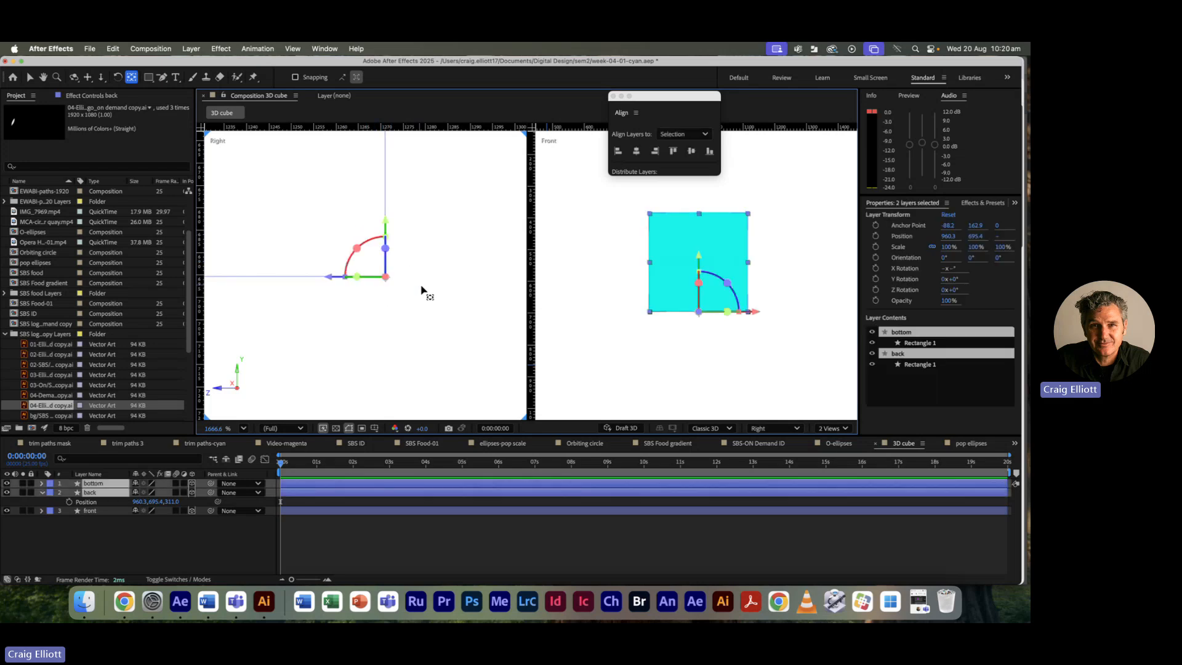
{"action": "left_click", "coordinate": [397, 311]}
{"action": "scroll", "coordinate": [369, 325], "scroll_direction": "down", "scroll_amount": 1}
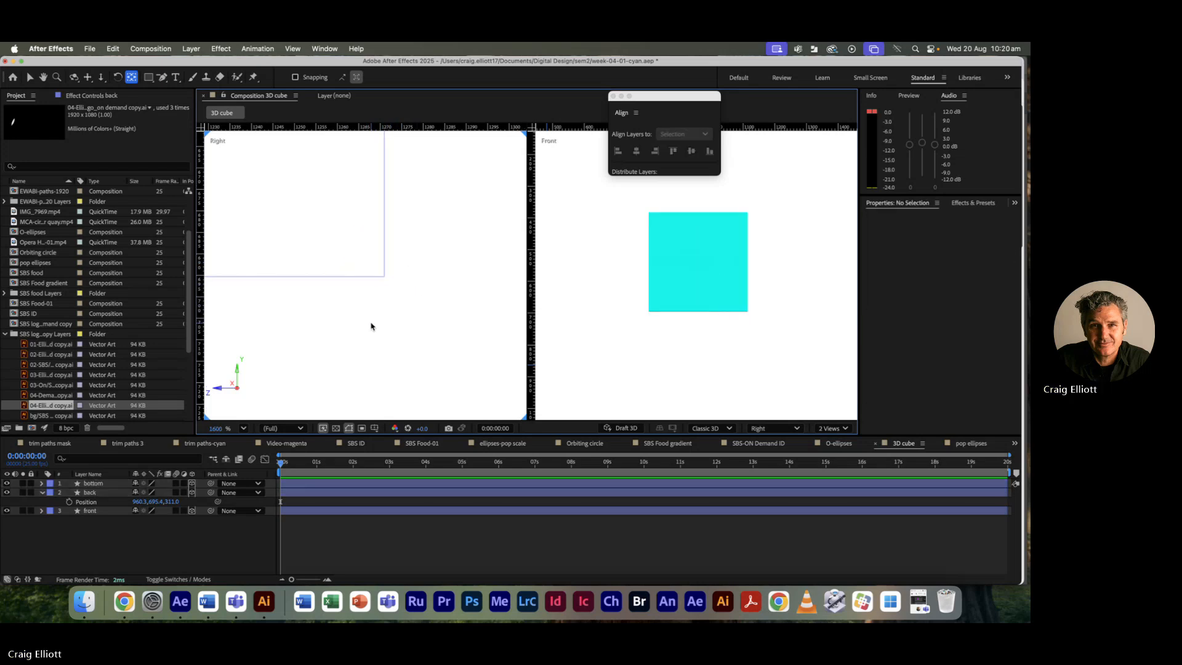
{"action": "scroll", "coordinate": [394, 344], "scroll_direction": "down", "scroll_amount": 10}
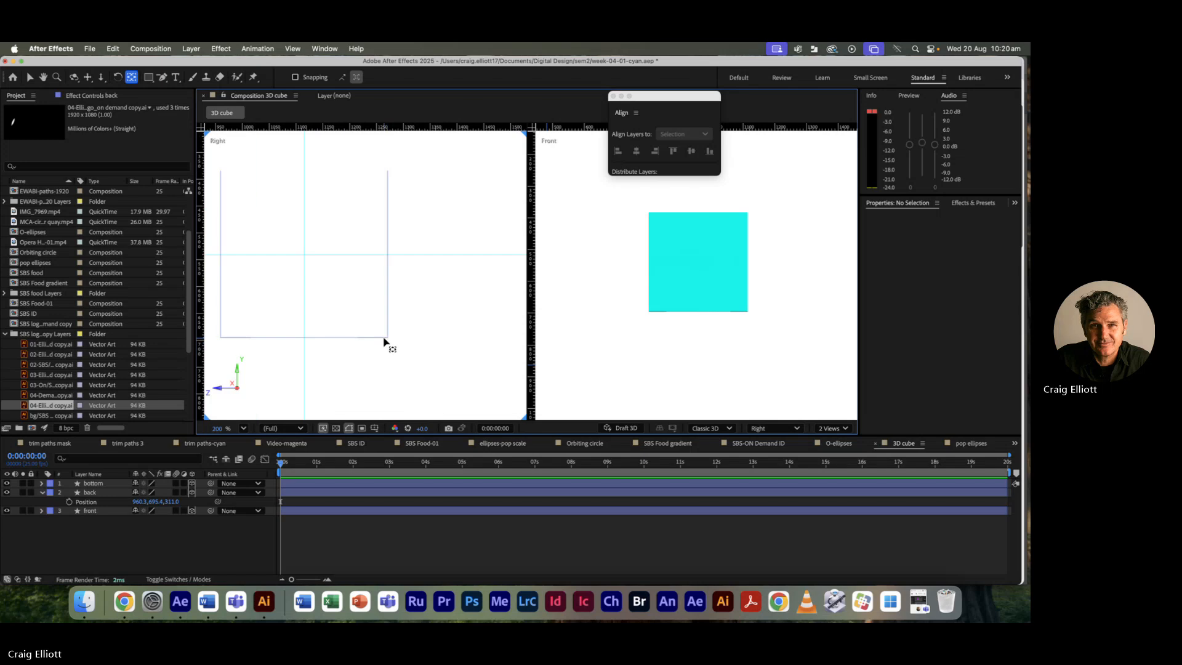
{"action": "left_click_drag", "start_coordinate": [305, 376], "coordinate": [390, 393]}
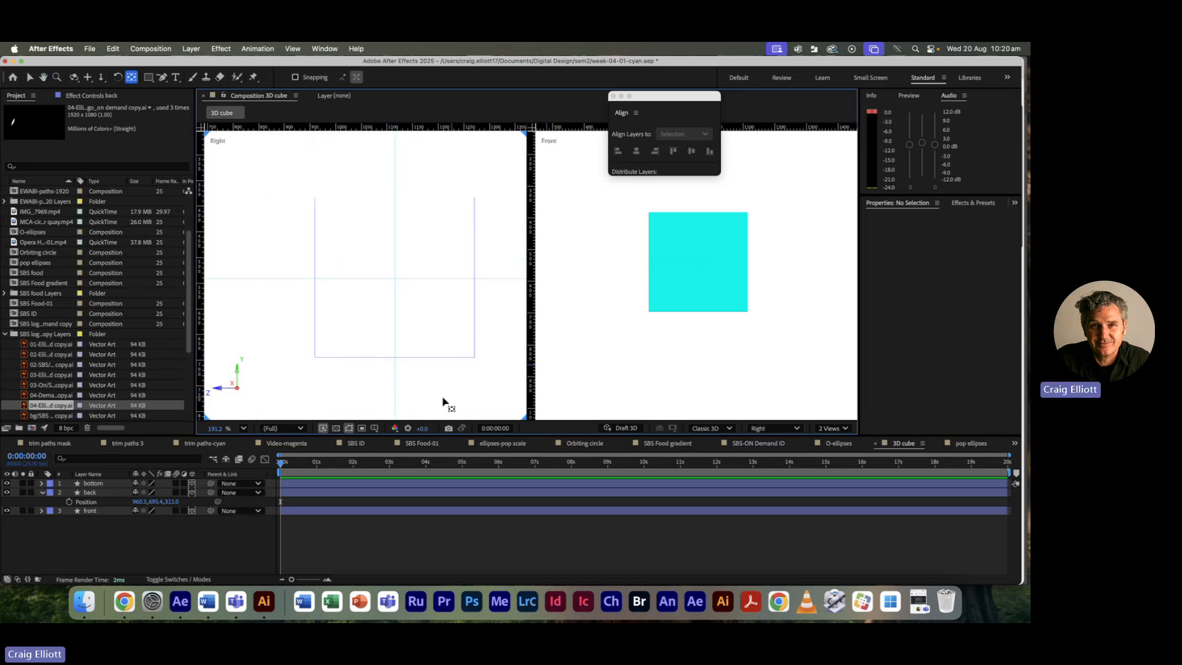
Step: Expand the back layer's Rectangle 1 > Fill 1 and set its colour to yellow FDEF00
{"action": "left_click", "coordinate": [42, 492]}
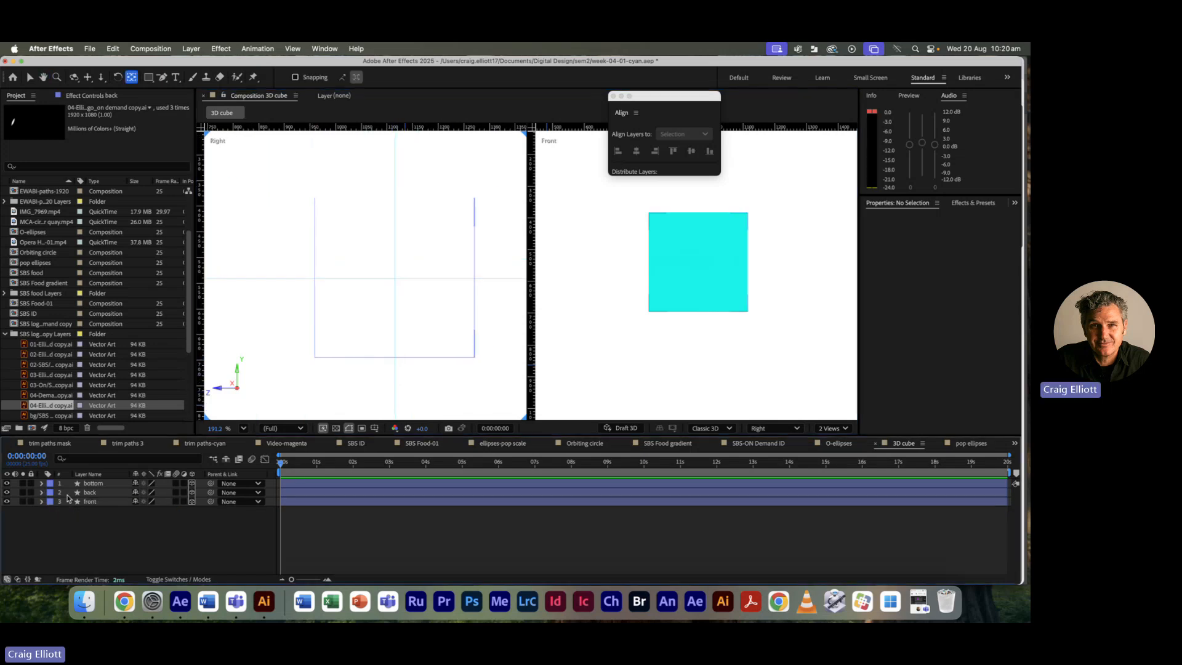
{"action": "left_click", "coordinate": [42, 493]}
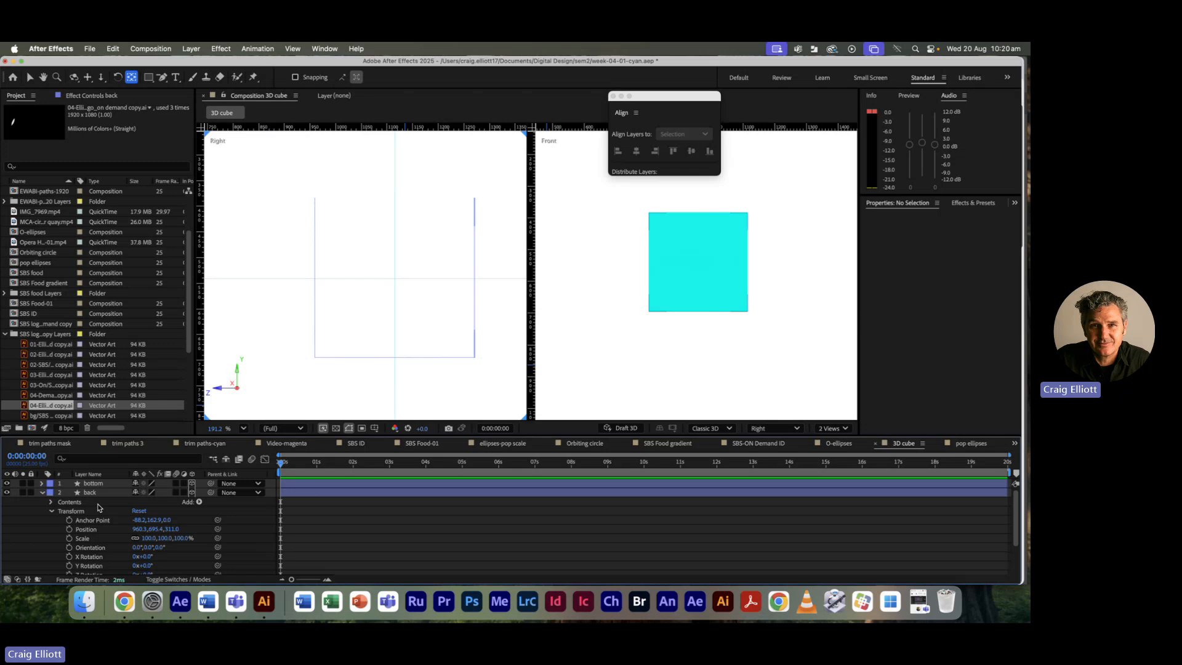
{"action": "left_click", "coordinate": [52, 511]}
{"action": "left_click", "coordinate": [51, 501]}
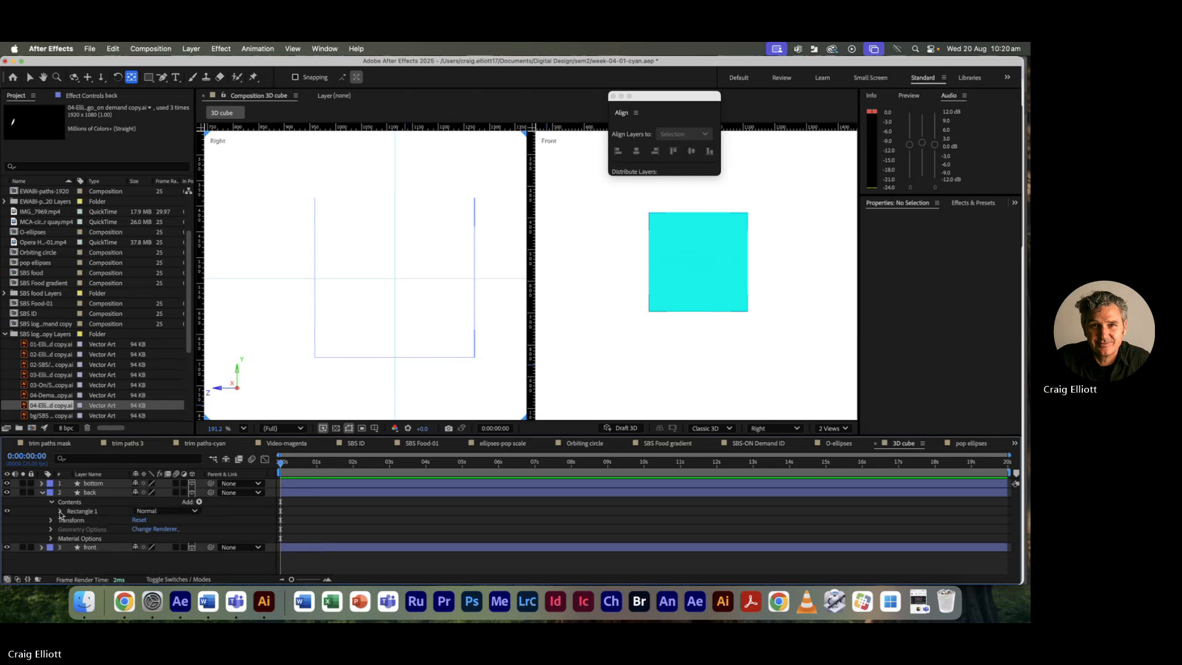
{"action": "left_click", "coordinate": [61, 512]}
{"action": "left_click", "coordinate": [70, 538]}
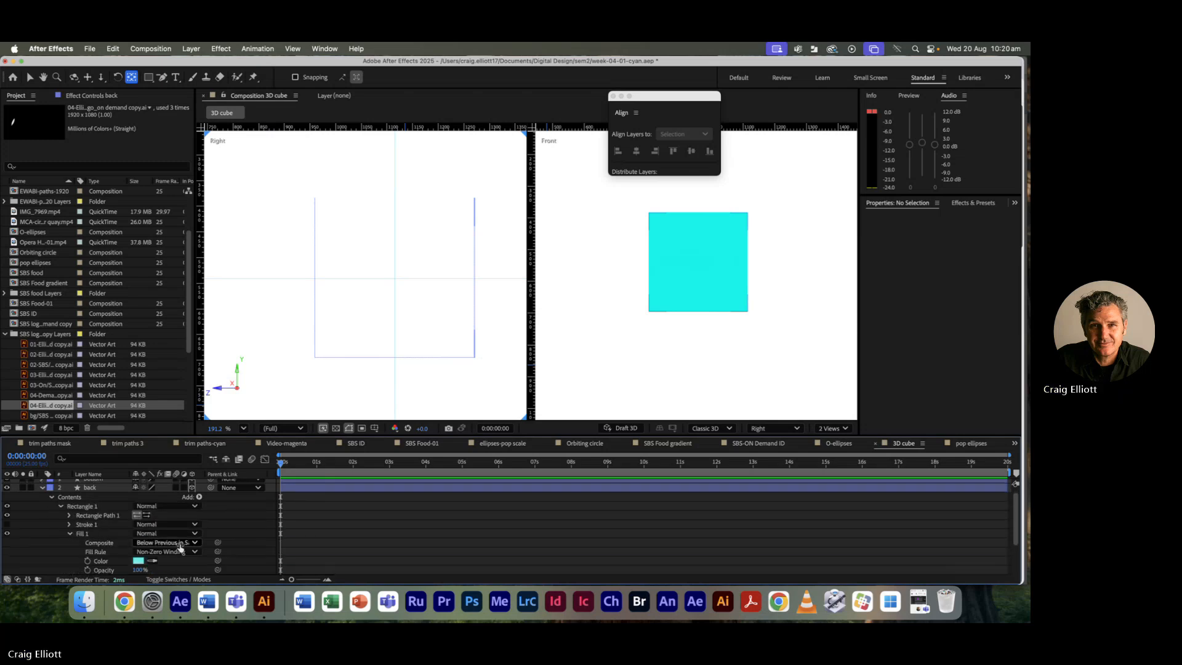
{"action": "left_click", "coordinate": [138, 561]}
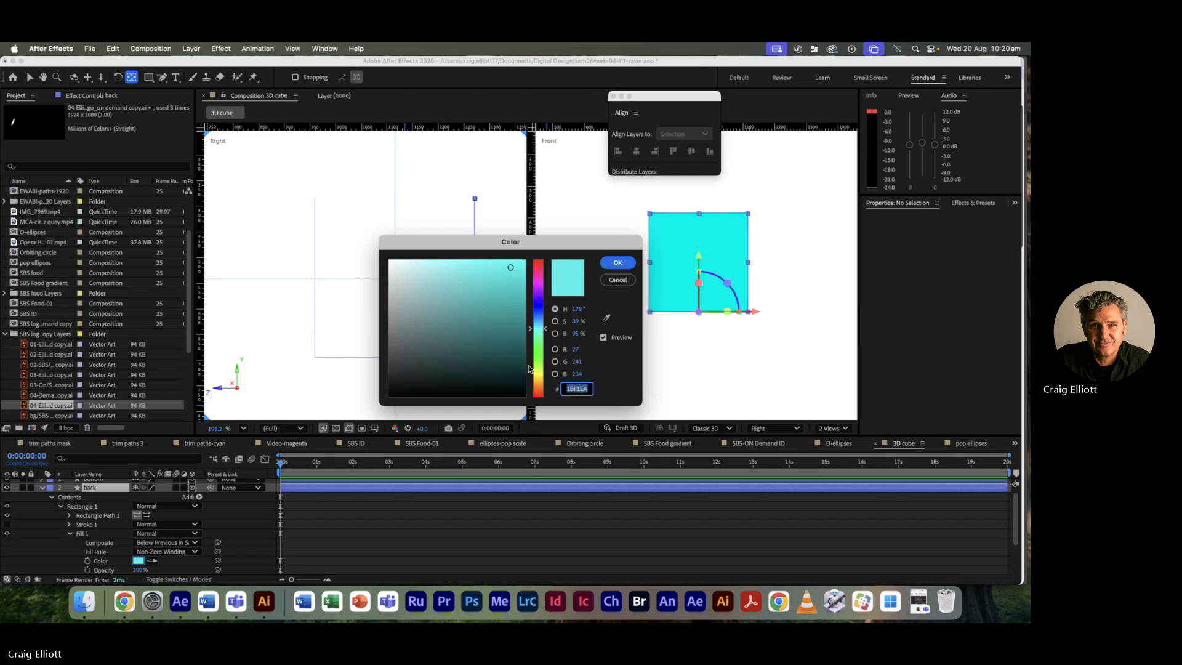
{"action": "left_click", "coordinate": [537, 375]}
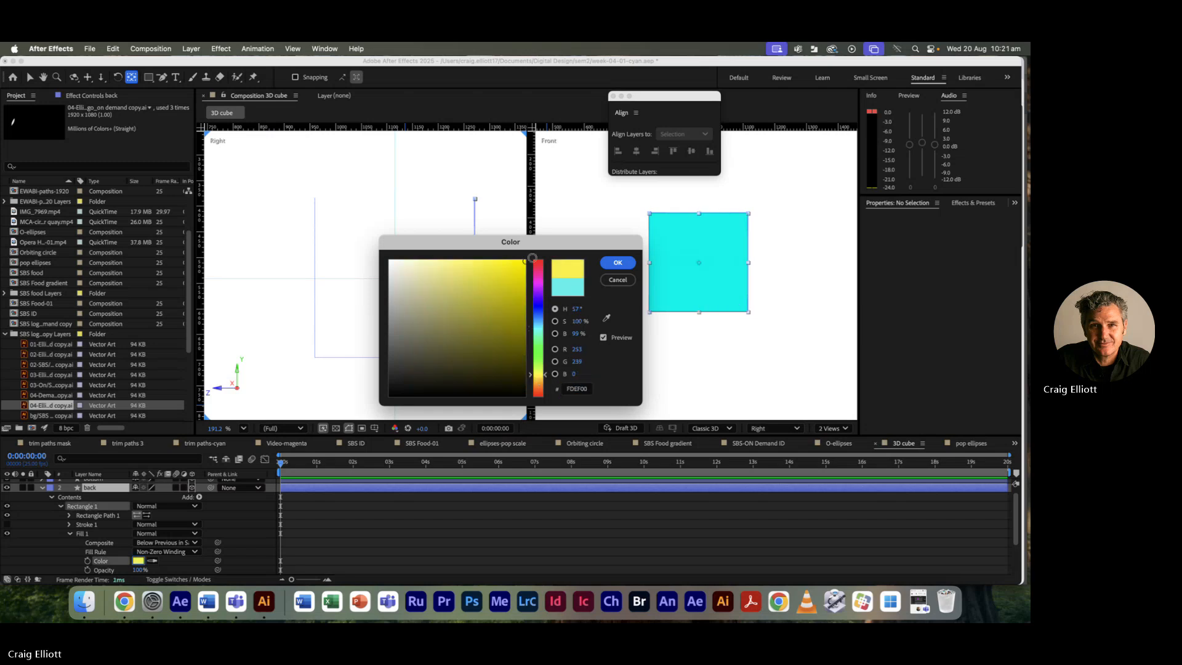
{"action": "left_click", "coordinate": [618, 263]}
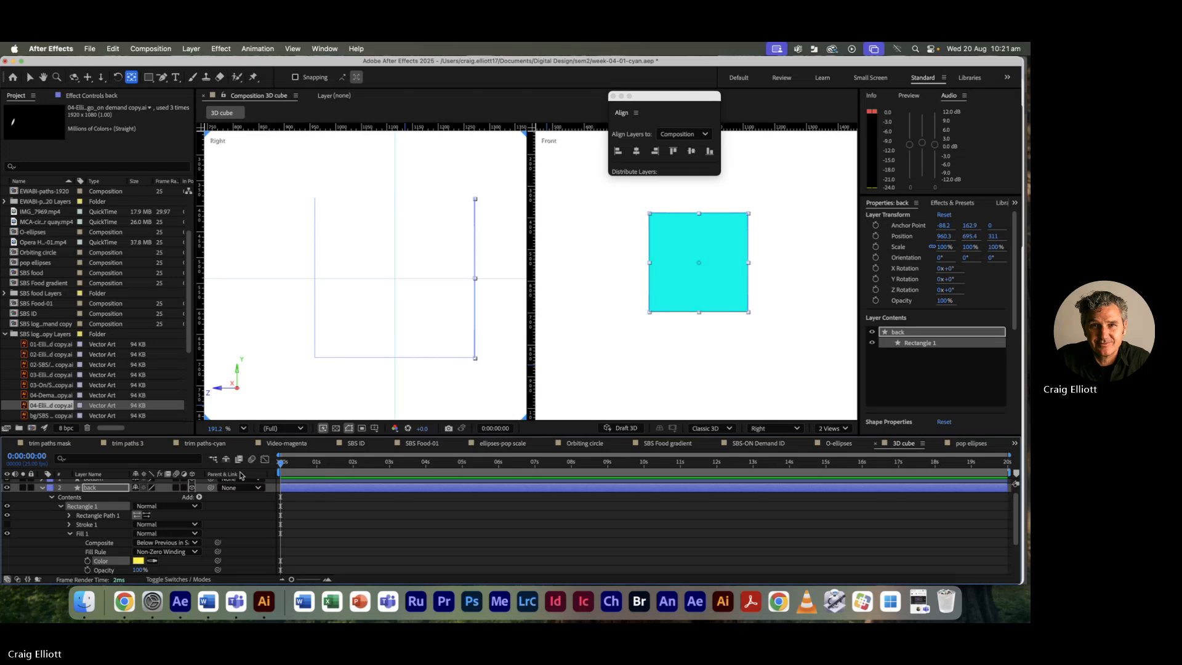
{"action": "left_click", "coordinate": [42, 488]}
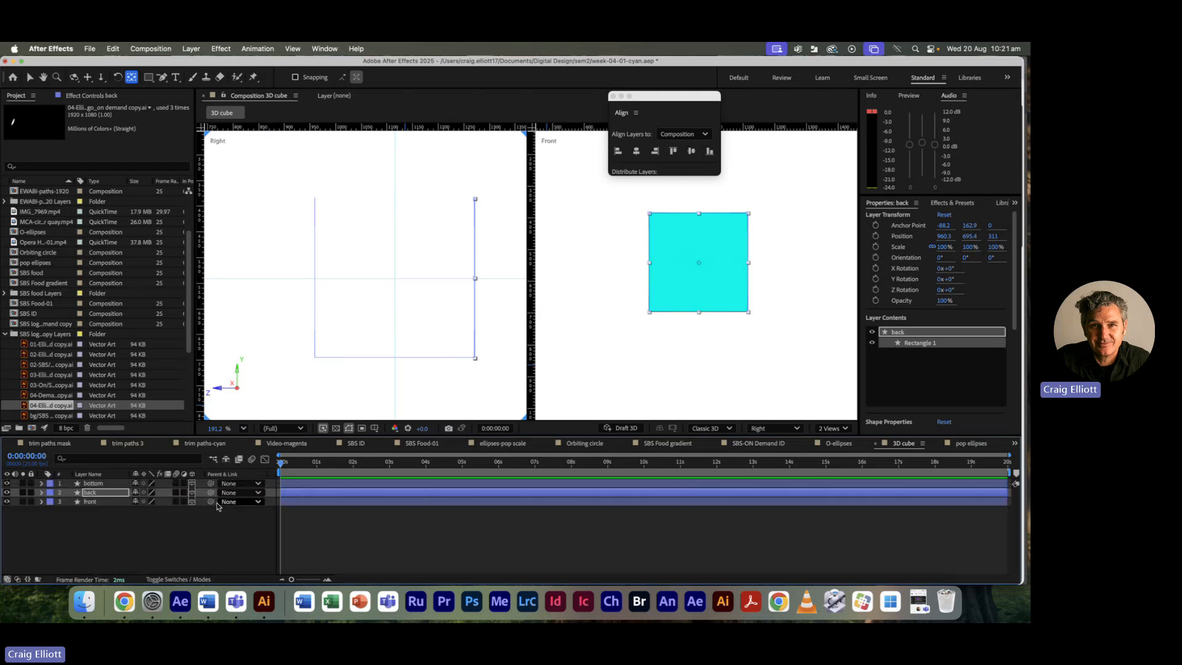
Step: Duplicate the bottom layer with Cmd+D and rename the copy 'top'
{"action": "left_click", "coordinate": [316, 485]}
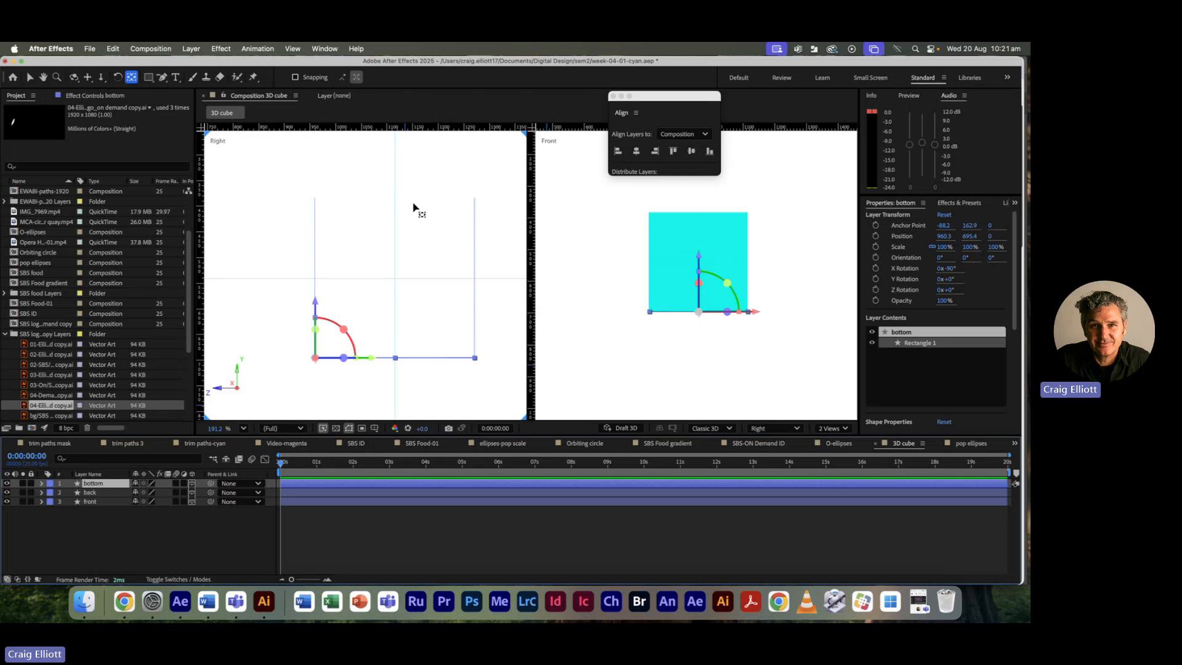
{"action": "key", "text": "super+d"}
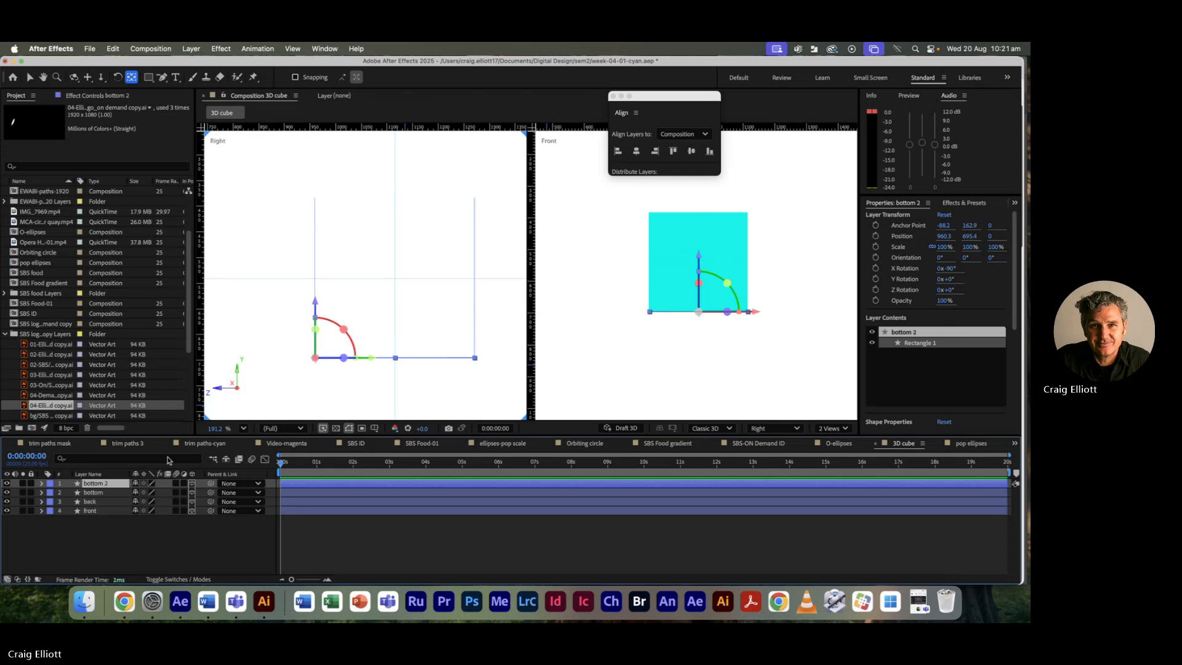
{"action": "key", "text": "Return"}
{"action": "type", "text": "t"}
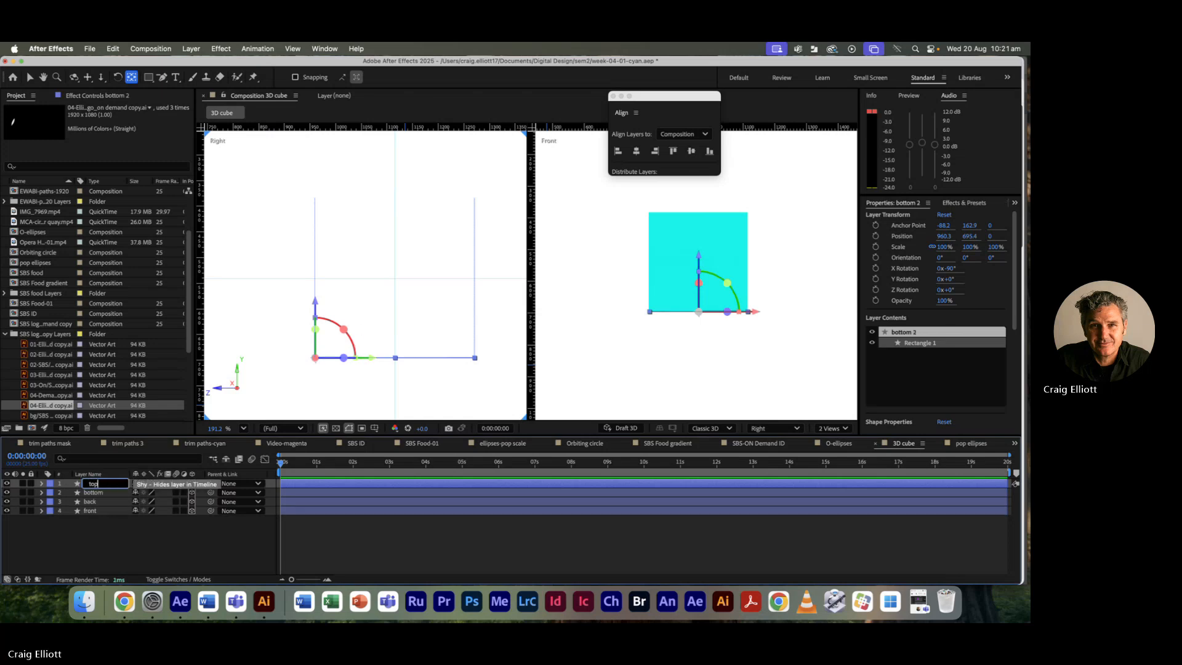
{"action": "type", "text": "op"}
{"action": "key", "text": "Return"}
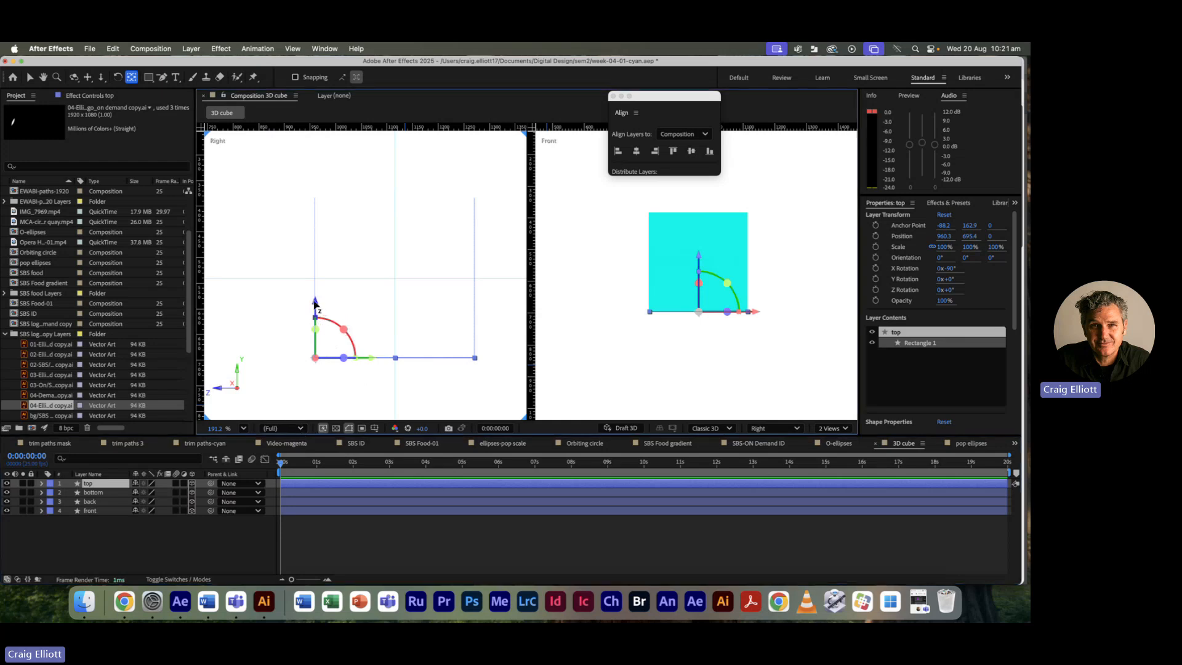
Step: Lift the top layer up in the Right view to Y position 385.4
{"action": "left_click_drag", "start_coordinate": [320, 307], "coordinate": [315, 223]}
{"action": "key", "text": "super+z"}
{"action": "left_click", "coordinate": [30, 77]}
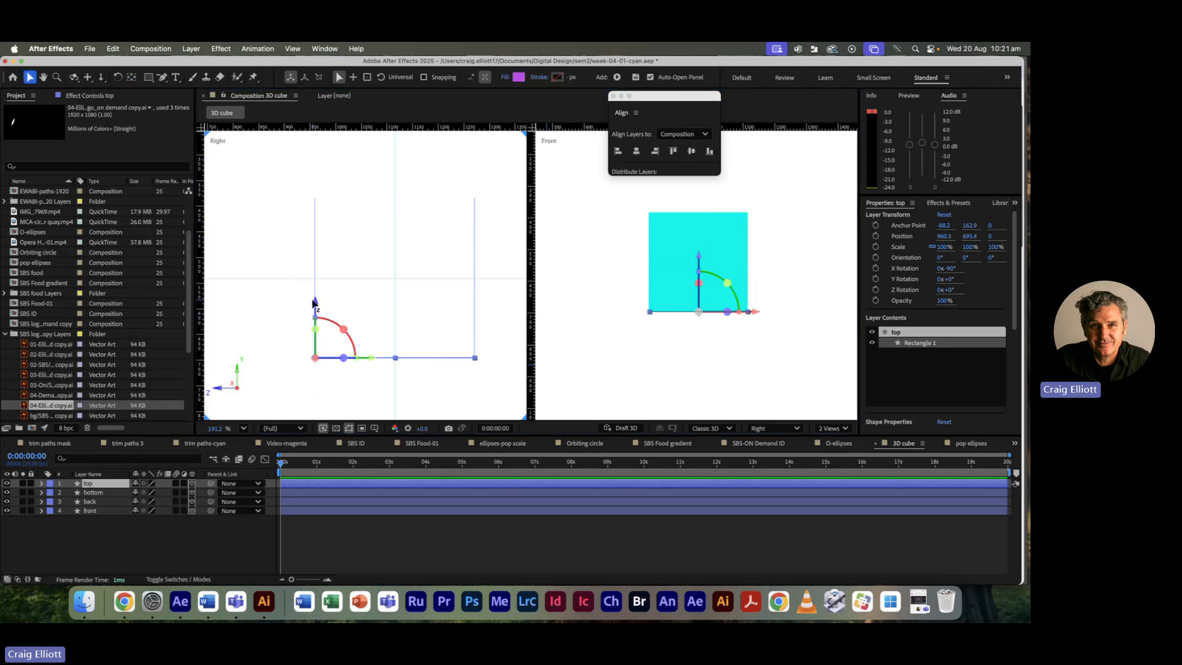
{"action": "left_click_drag", "start_coordinate": [314, 302], "coordinate": [309, 143]}
Step: Reframe the Right view and reveal the top layer's Contents > Rectangle 1 > Fill 1 settings
{"action": "left_click", "coordinate": [250, 353]}
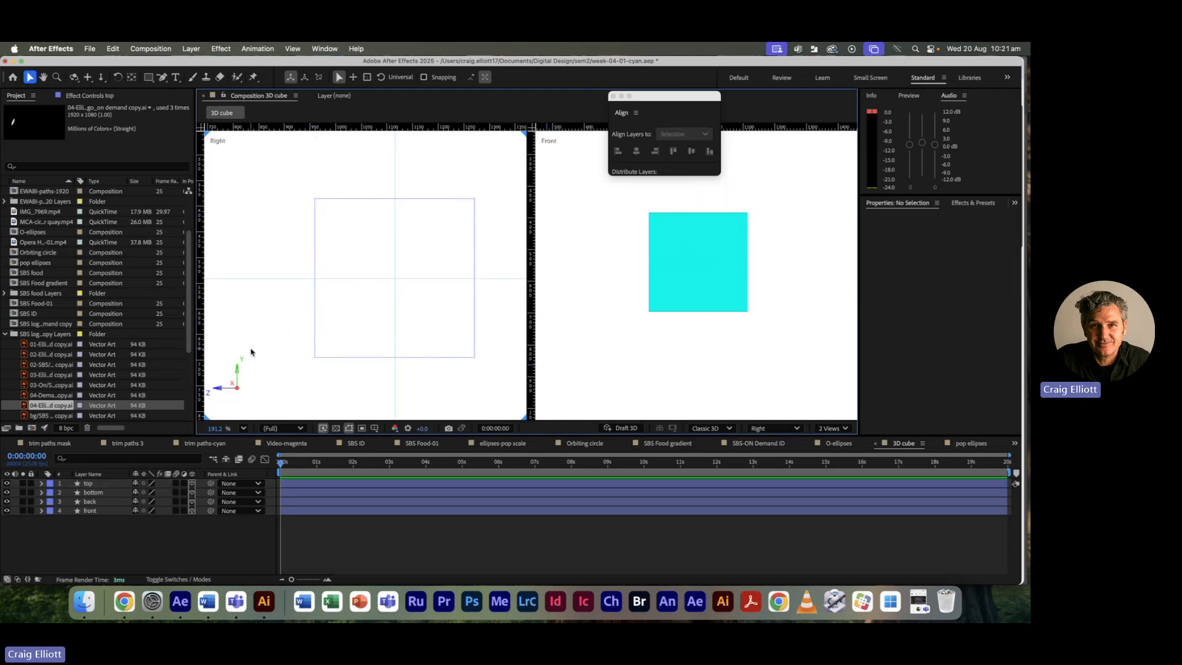
{"action": "scroll", "coordinate": [322, 233], "scroll_direction": "up", "scroll_amount": 5}
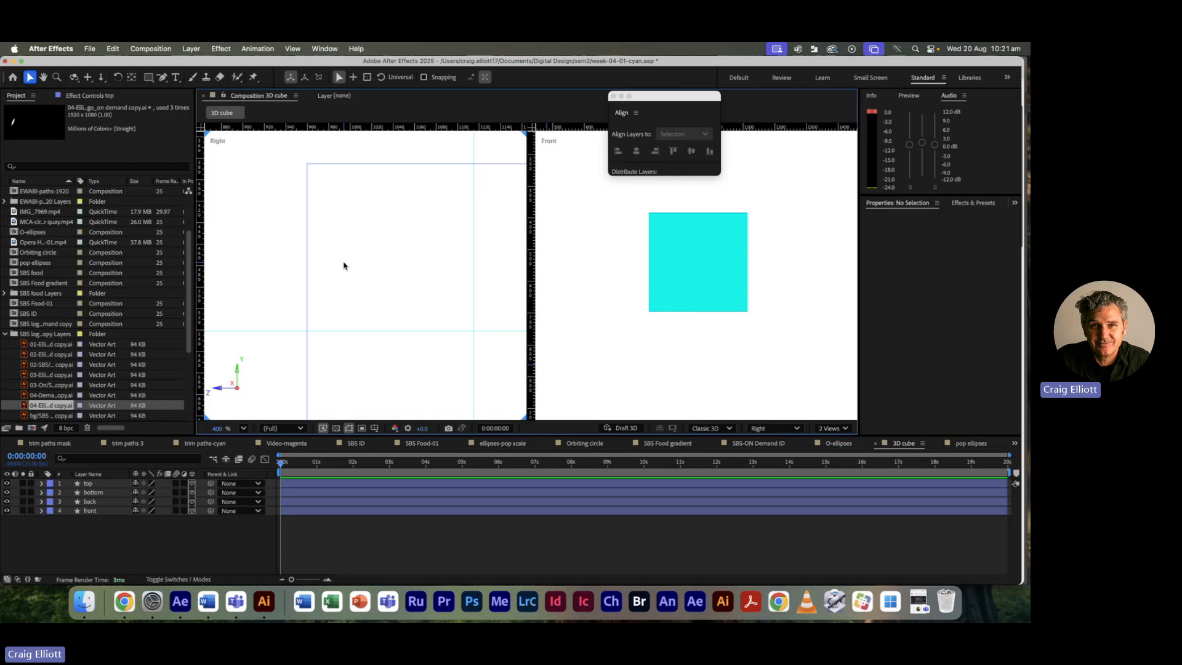
{"action": "scroll", "coordinate": [343, 265], "scroll_direction": "down", "scroll_amount": 5}
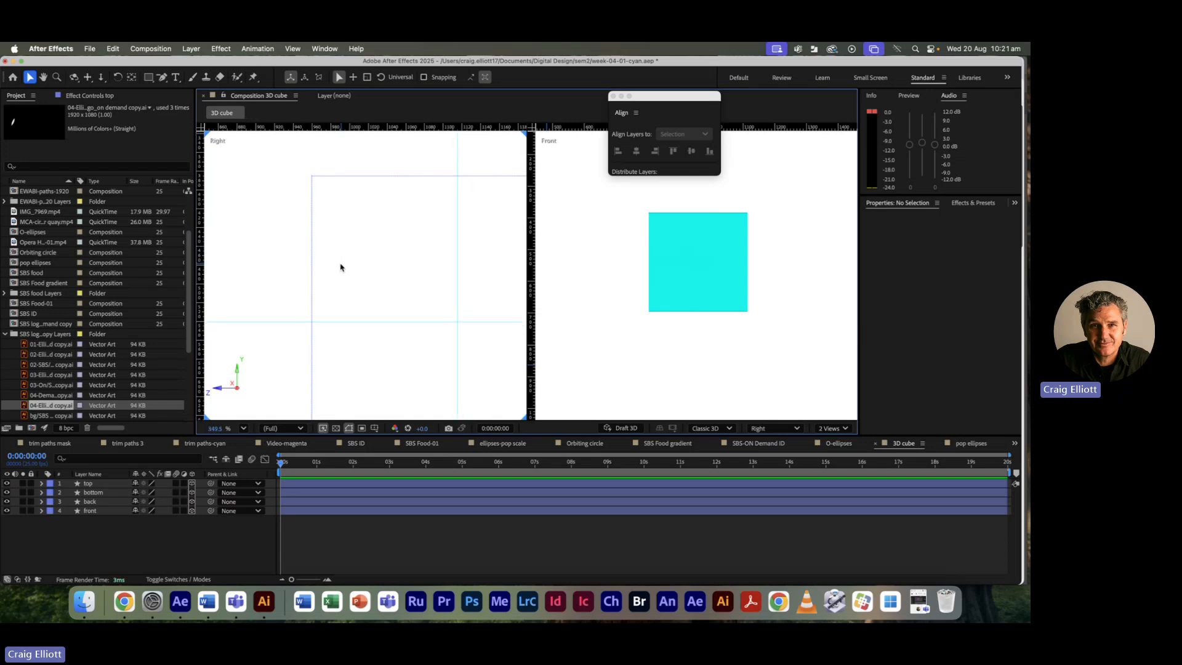
{"action": "left_click_drag", "start_coordinate": [405, 306], "coordinate": [338, 269]}
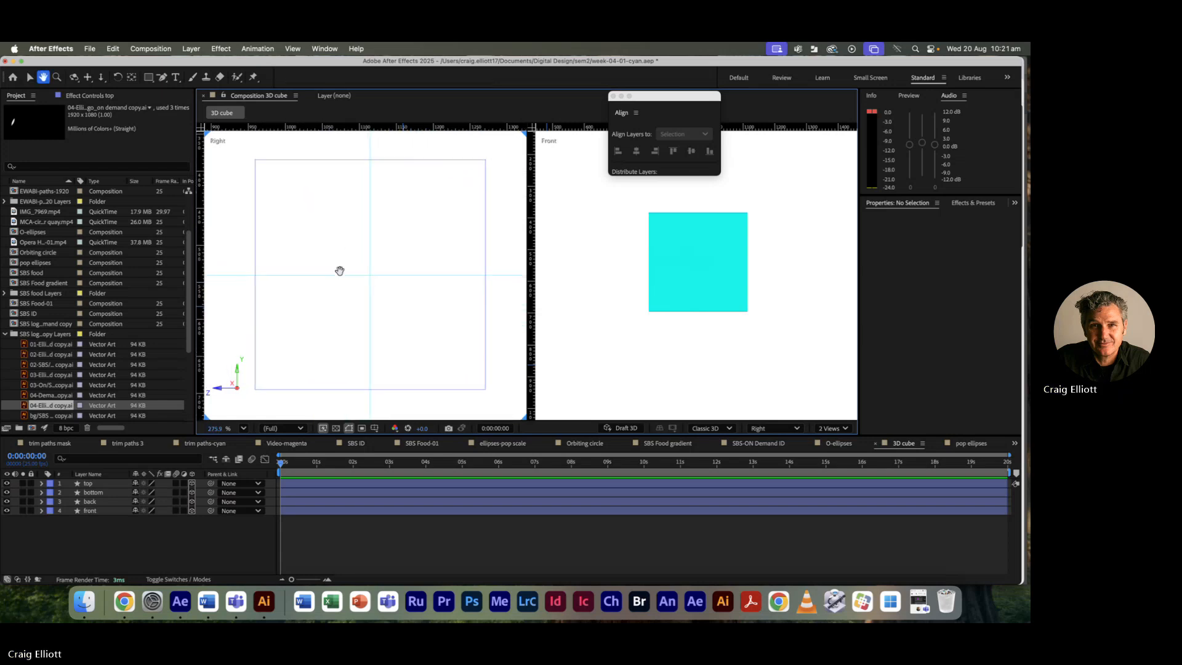
{"action": "left_click", "coordinate": [42, 483]}
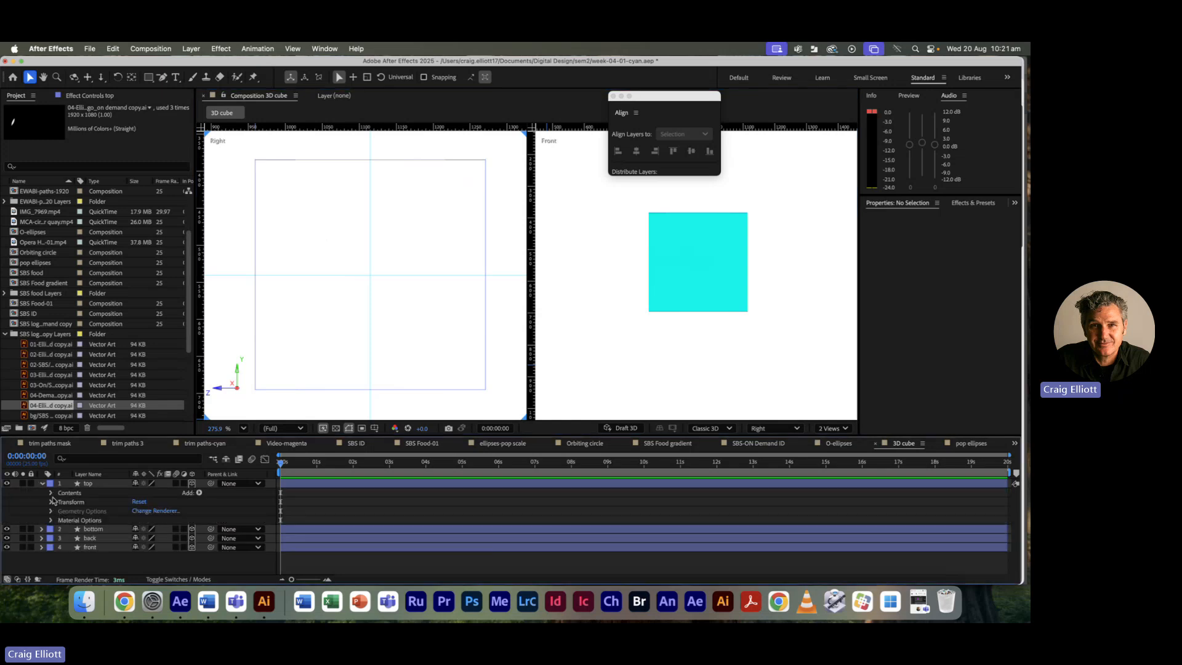
{"action": "left_click", "coordinate": [51, 494]}
{"action": "left_click", "coordinate": [60, 502]}
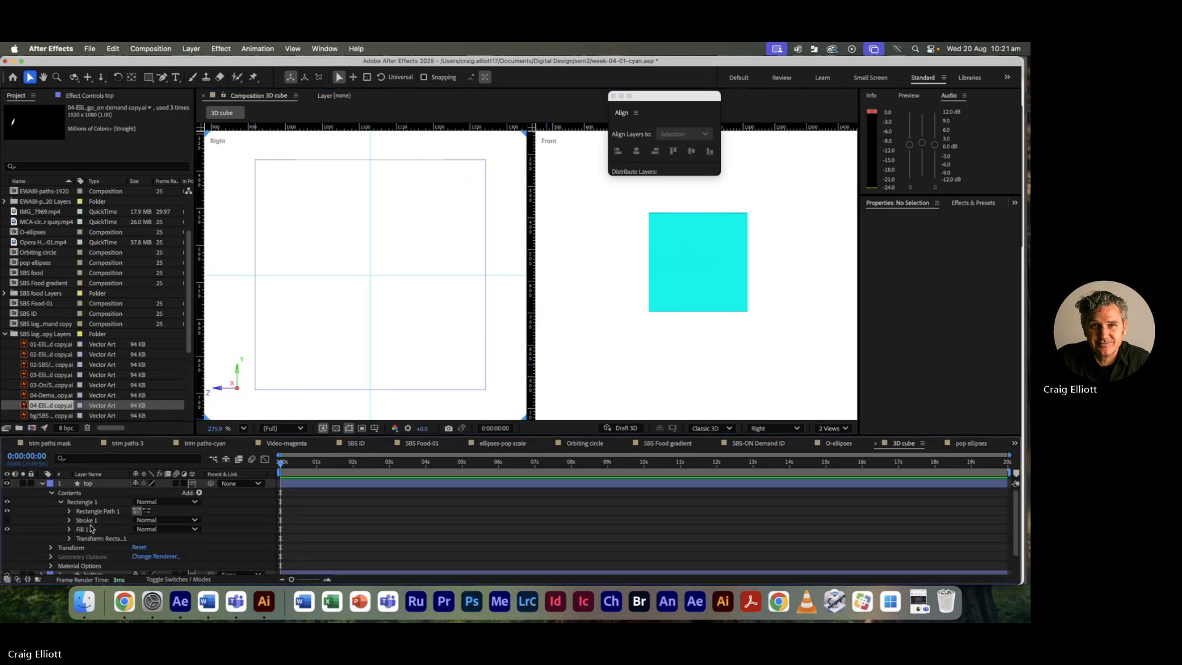
{"action": "left_click", "coordinate": [71, 531]}
Step: Set the top square's Fill 1 colour to red FF0000
{"action": "left_click", "coordinate": [137, 557]}
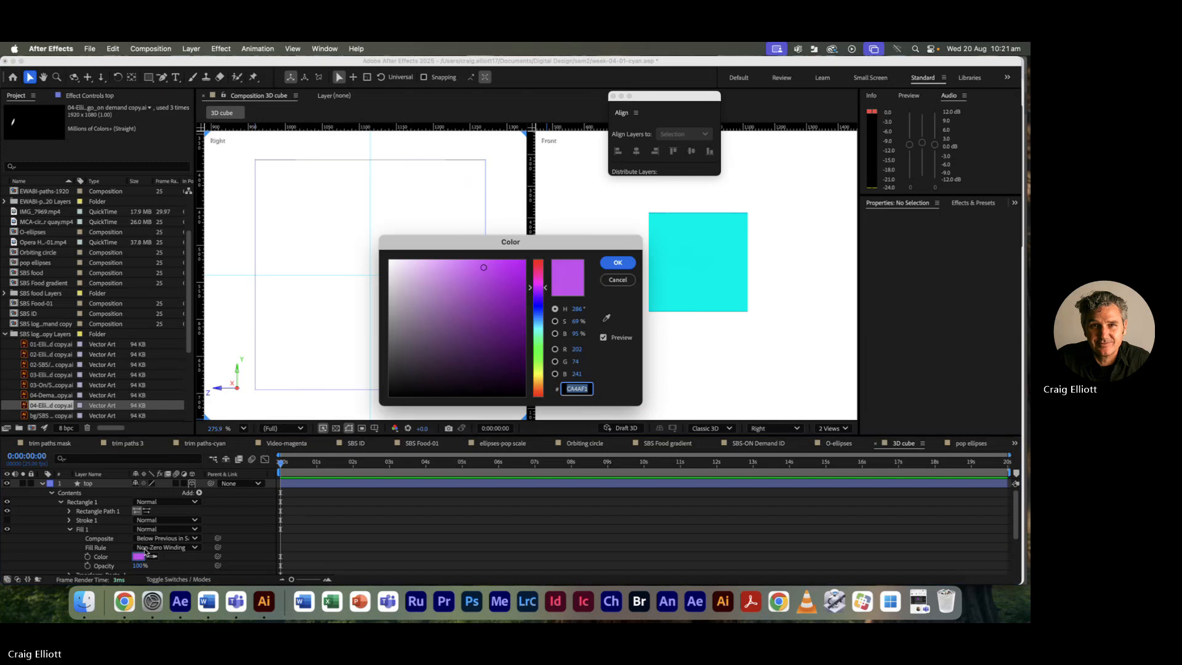
{"action": "mouse_move", "coordinate": [542, 266]}
{"action": "left_mouse_down"}
{"action": "mouse_move", "coordinate": [549, 258]}
{"action": "mouse_move", "coordinate": [516, 259]}
{"action": "mouse_move", "coordinate": [531, 253]}
{"action": "left_mouse_up"}
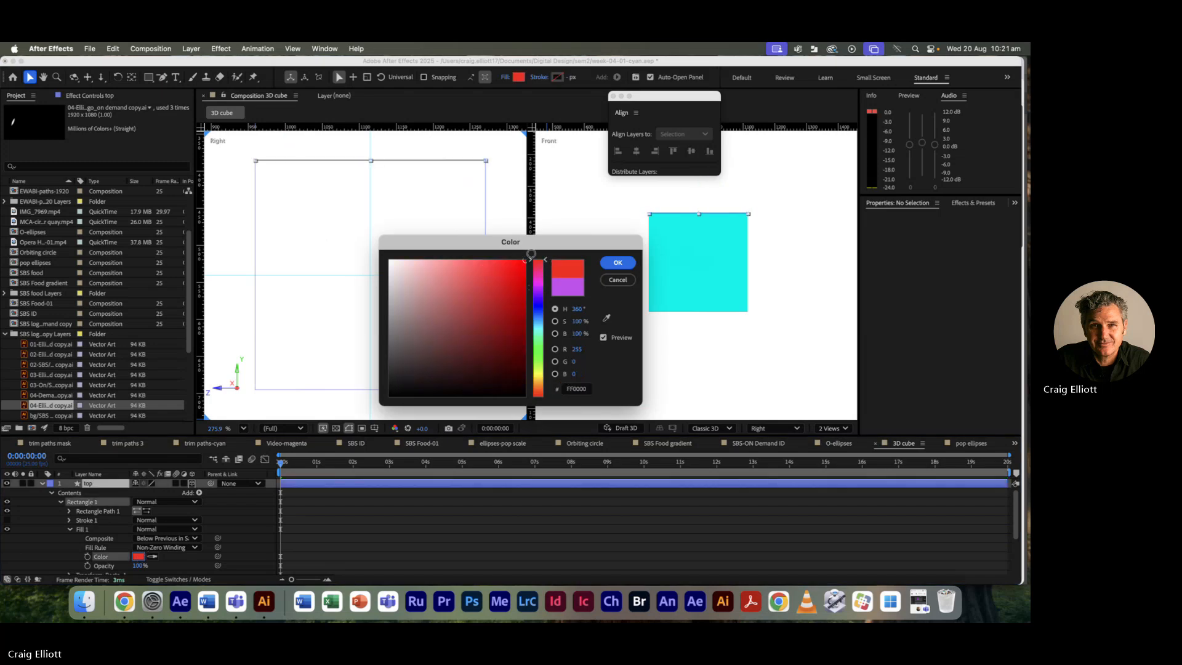
{"action": "left_click", "coordinate": [617, 263]}
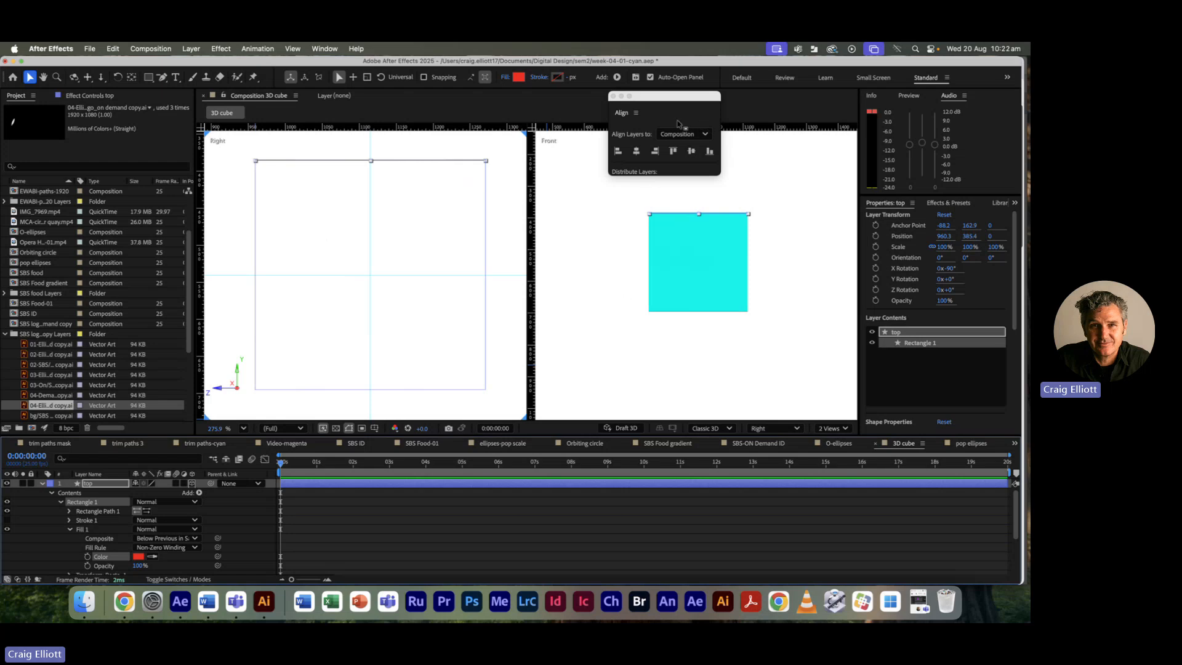
{"action": "left_click", "coordinate": [601, 392]}
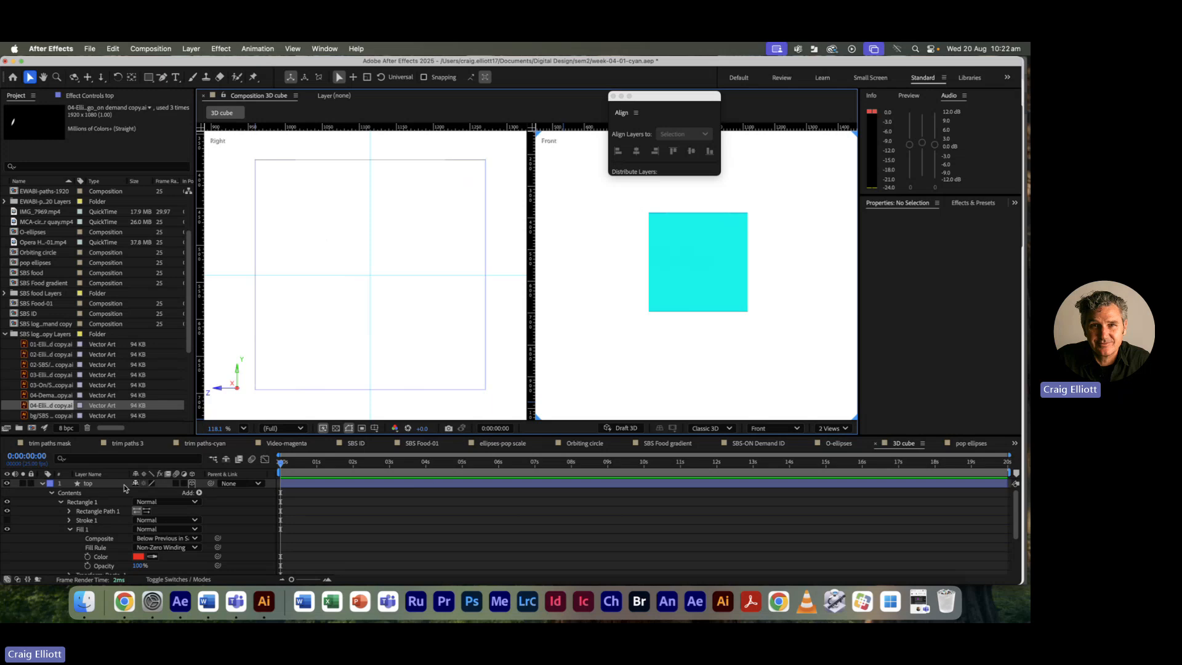
Step: Switch the viewer layout to a single Front view to check the four coloured cube faces
{"action": "left_click", "coordinate": [42, 483]}
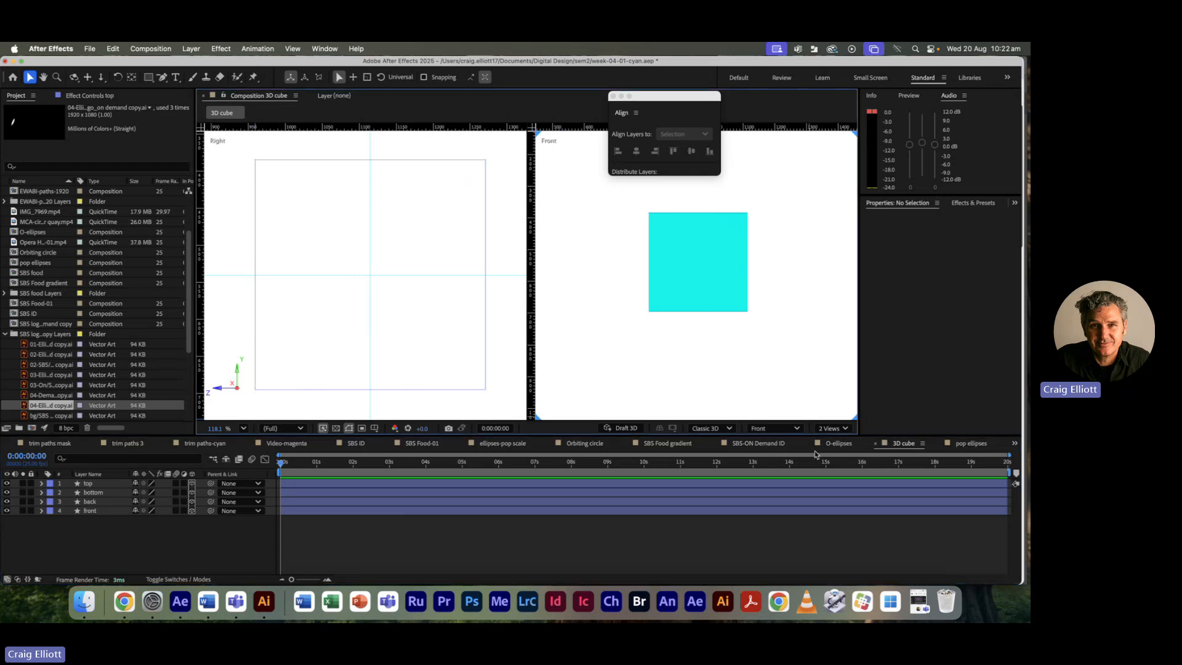
{"action": "left_click", "coordinate": [773, 429]}
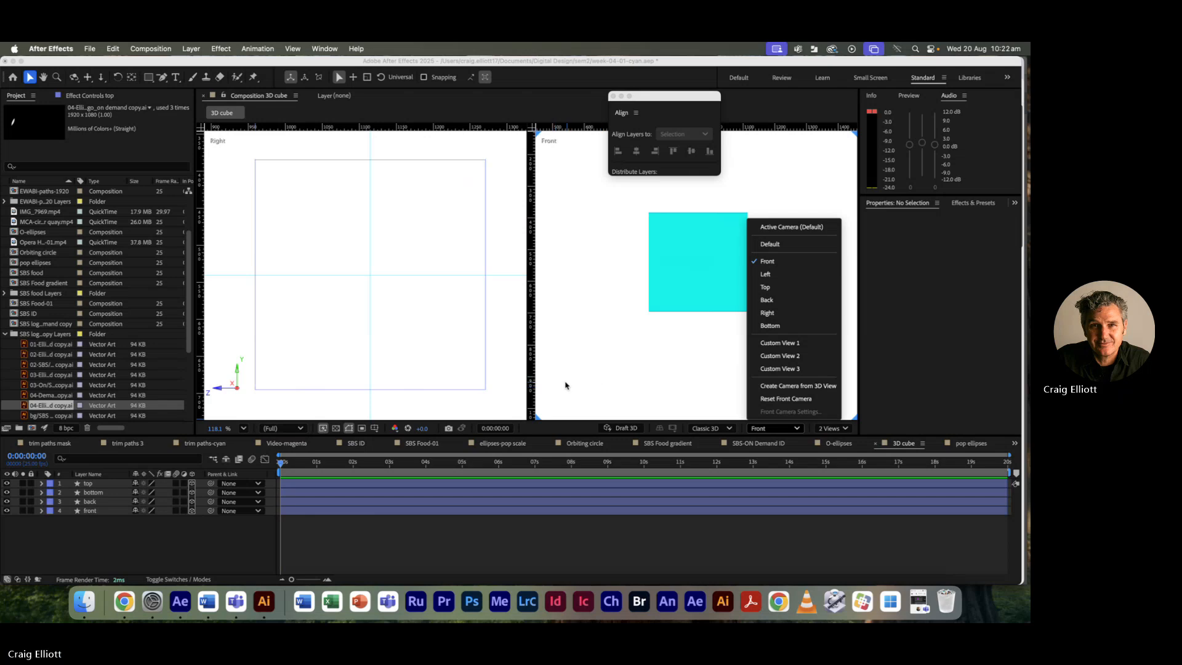
{"action": "left_click", "coordinate": [616, 373]}
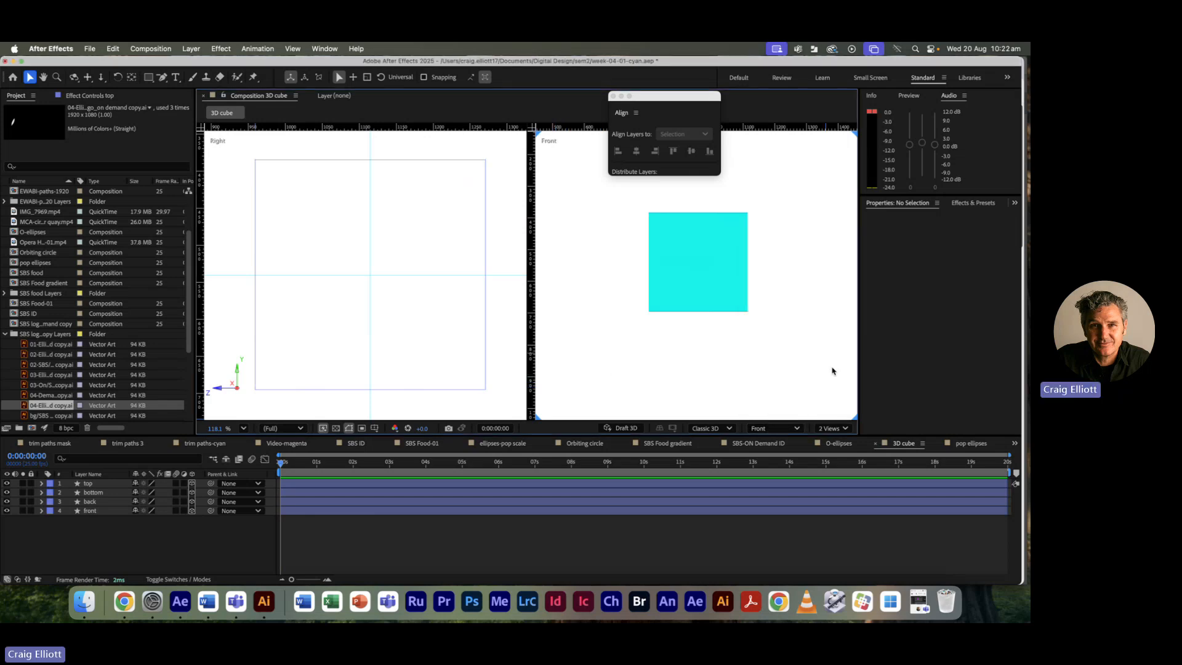
{"action": "left_click", "coordinate": [845, 429]}
{"action": "left_click", "coordinate": [838, 443]}
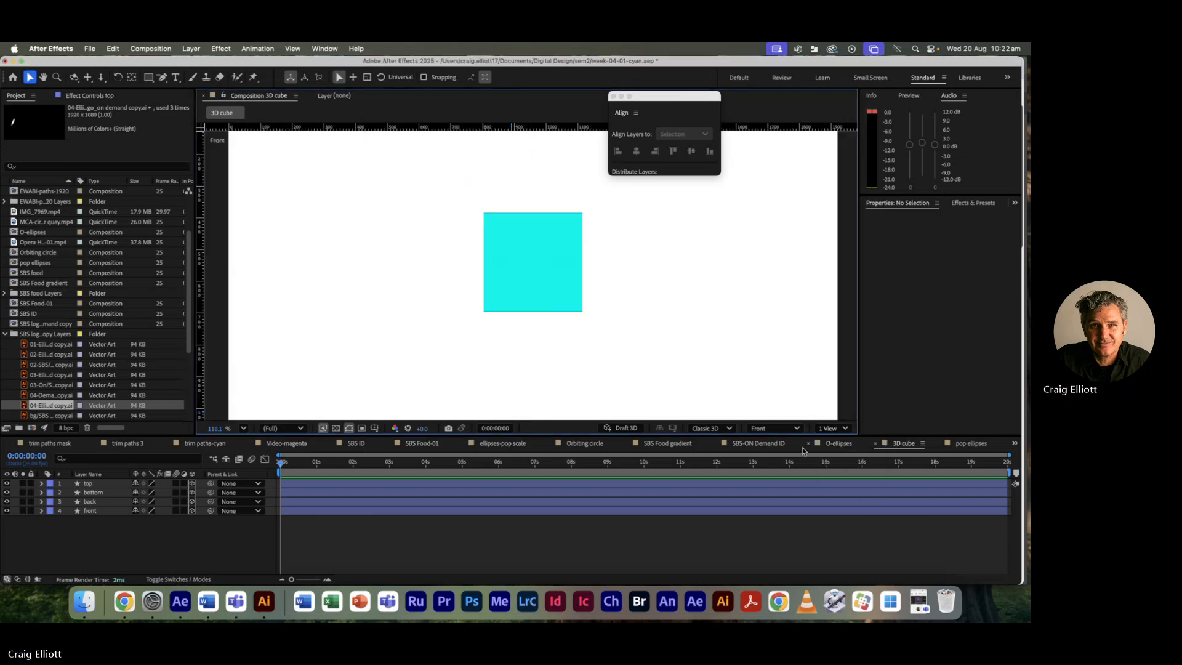
{"action": "left_click", "coordinate": [341, 484]}
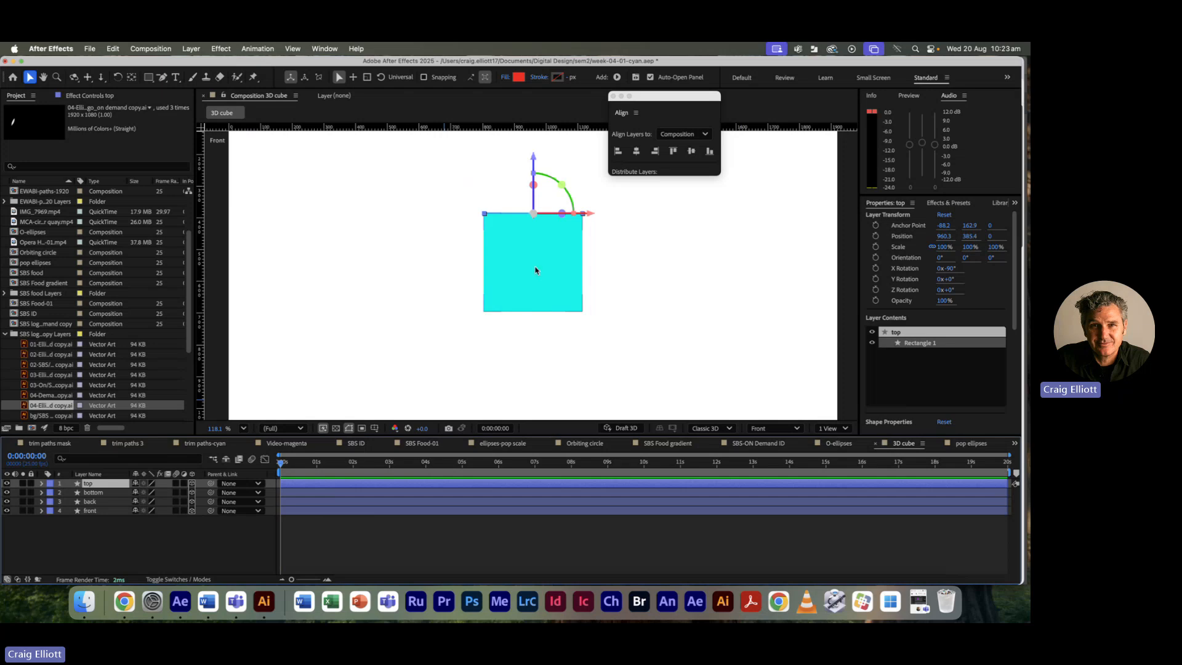
{"action": "left_click", "coordinate": [354, 544]}
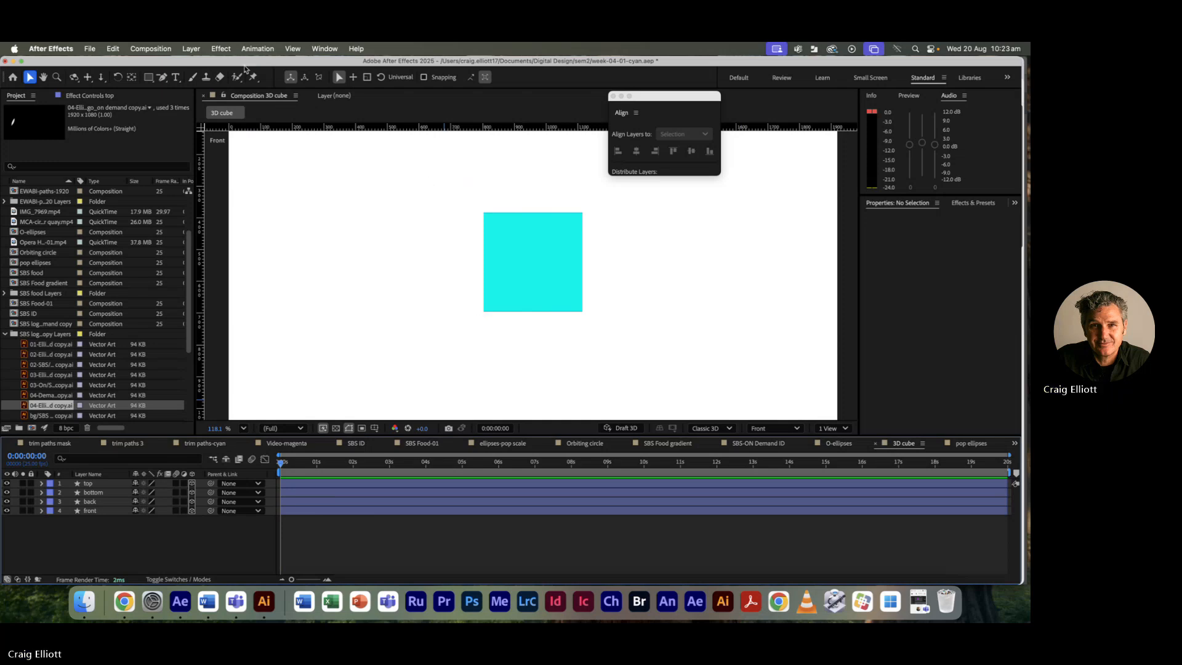
Step: Add a new null object layer, Null 3, through Layer > New > Null Object
{"action": "left_click", "coordinate": [191, 49]}
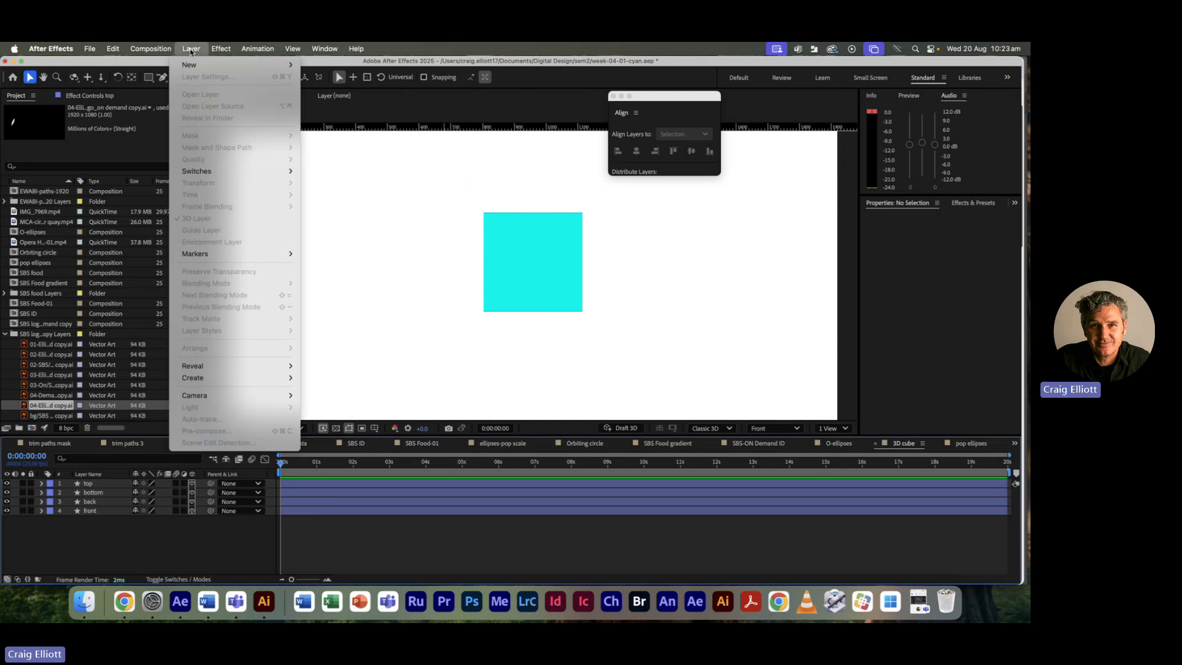
{"action": "mouse_move", "coordinate": [244, 64]}
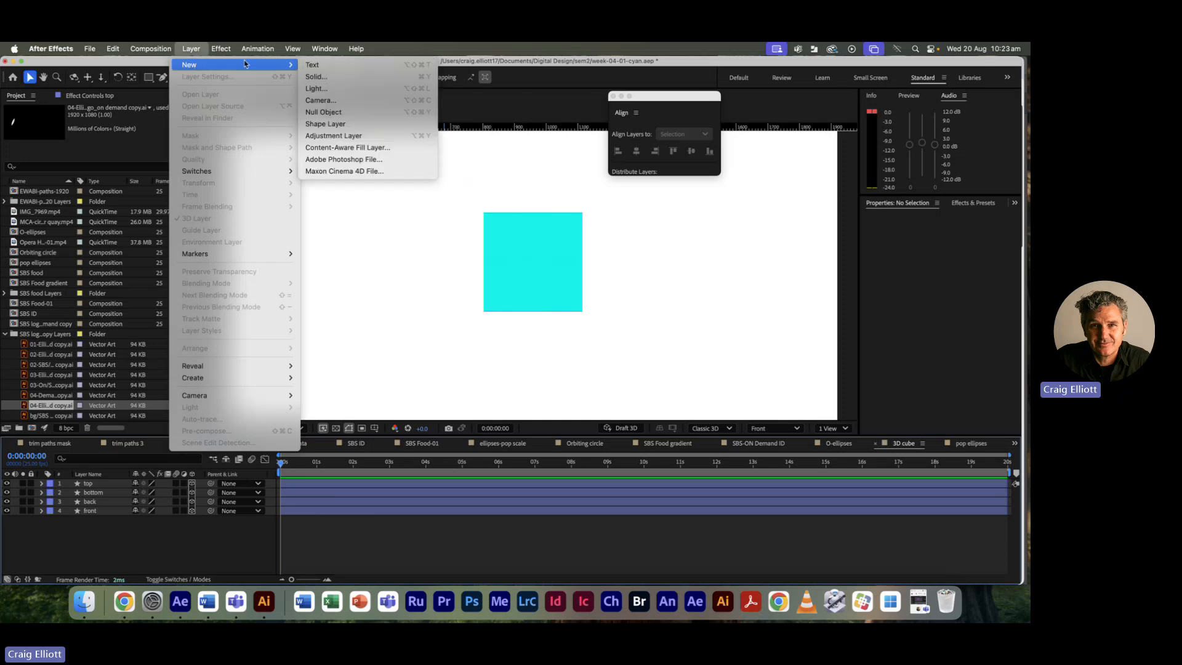
{"action": "left_click", "coordinate": [350, 117]}
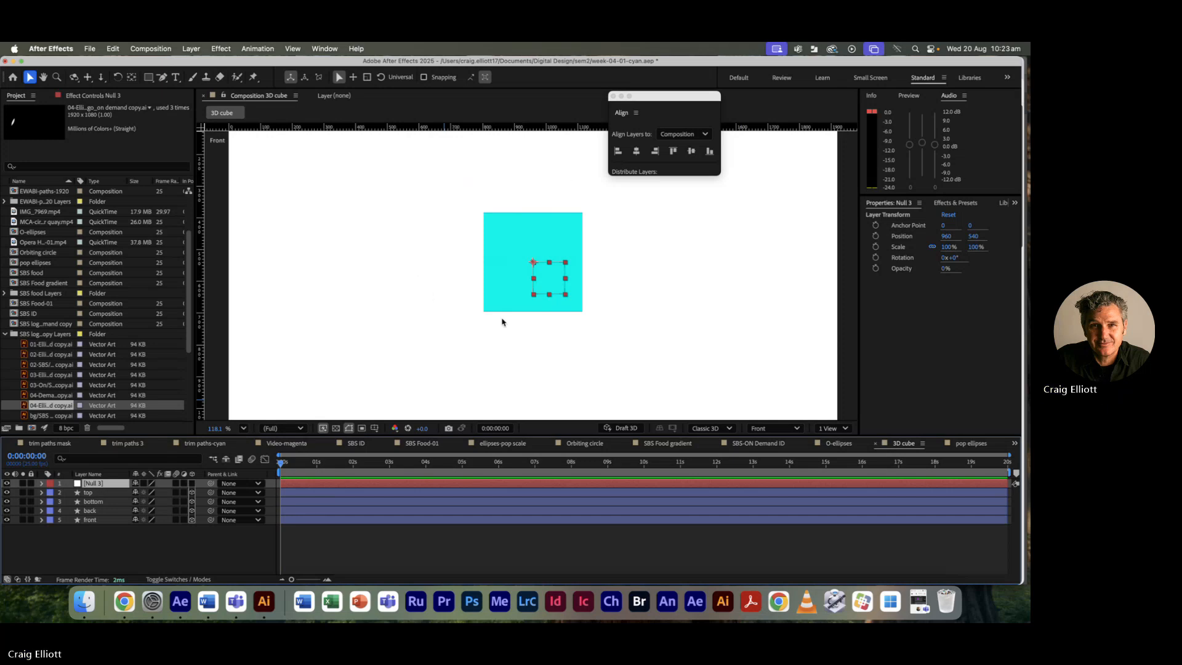
Step: Centre Null 3's anchor point in its layer content
{"action": "scroll", "coordinate": [411, 254], "scroll_direction": "down", "scroll_amount": 3}
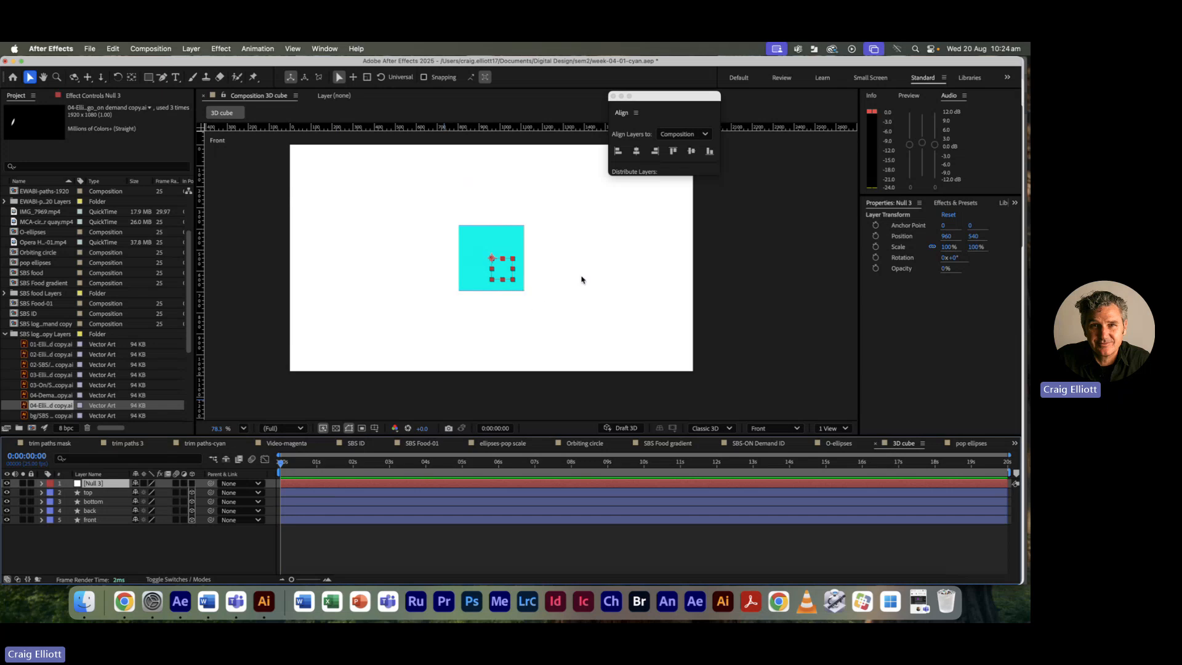
{"action": "left_click", "coordinate": [192, 50]}
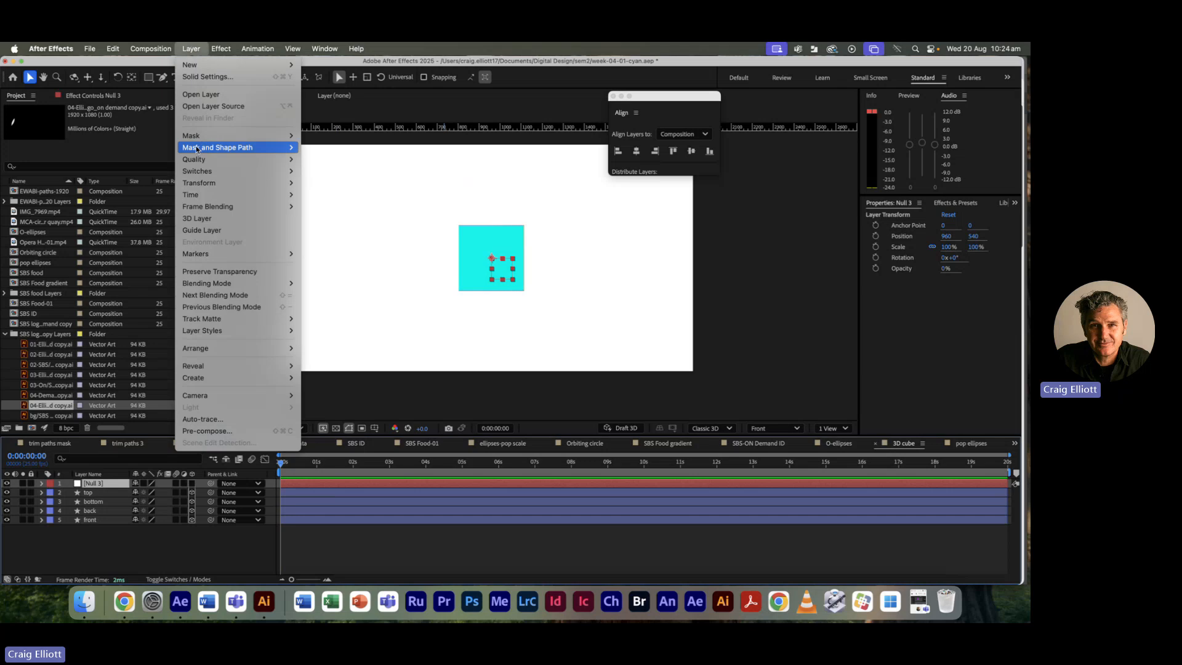
{"action": "mouse_move", "coordinate": [234, 183]}
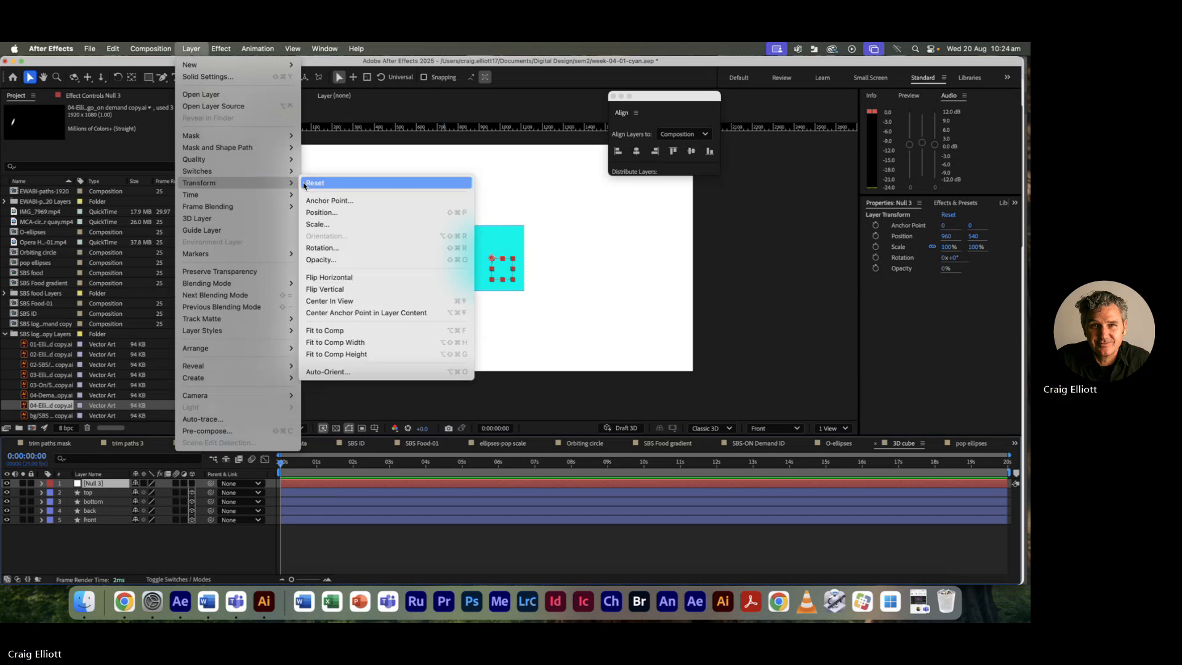
{"action": "left_click", "coordinate": [340, 314]}
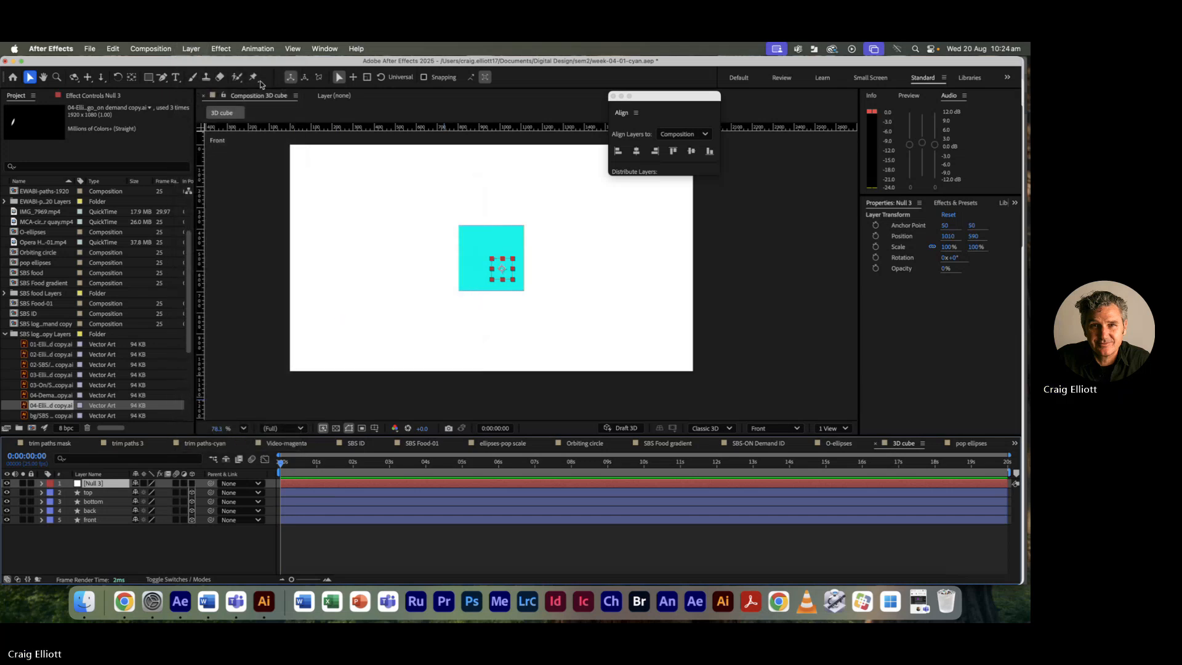
Step: Align the null to the composition centre at 960, 540 and switch the 3D view to Top
{"action": "left_click", "coordinate": [636, 152]}
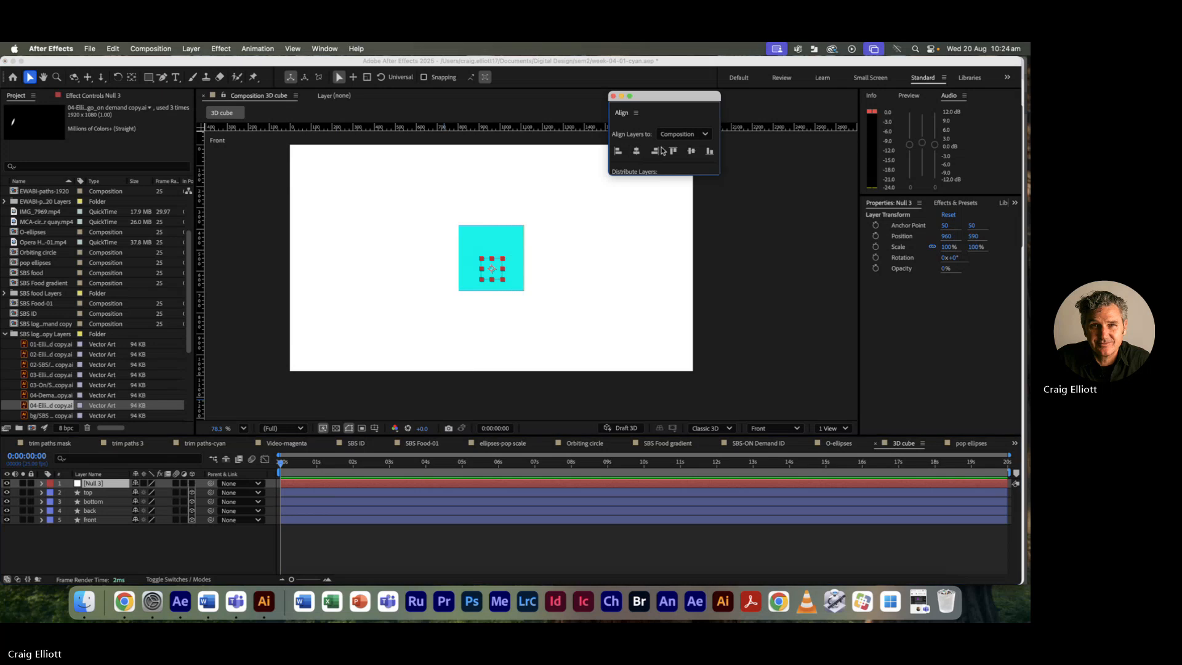
{"action": "left_click", "coordinate": [691, 151]}
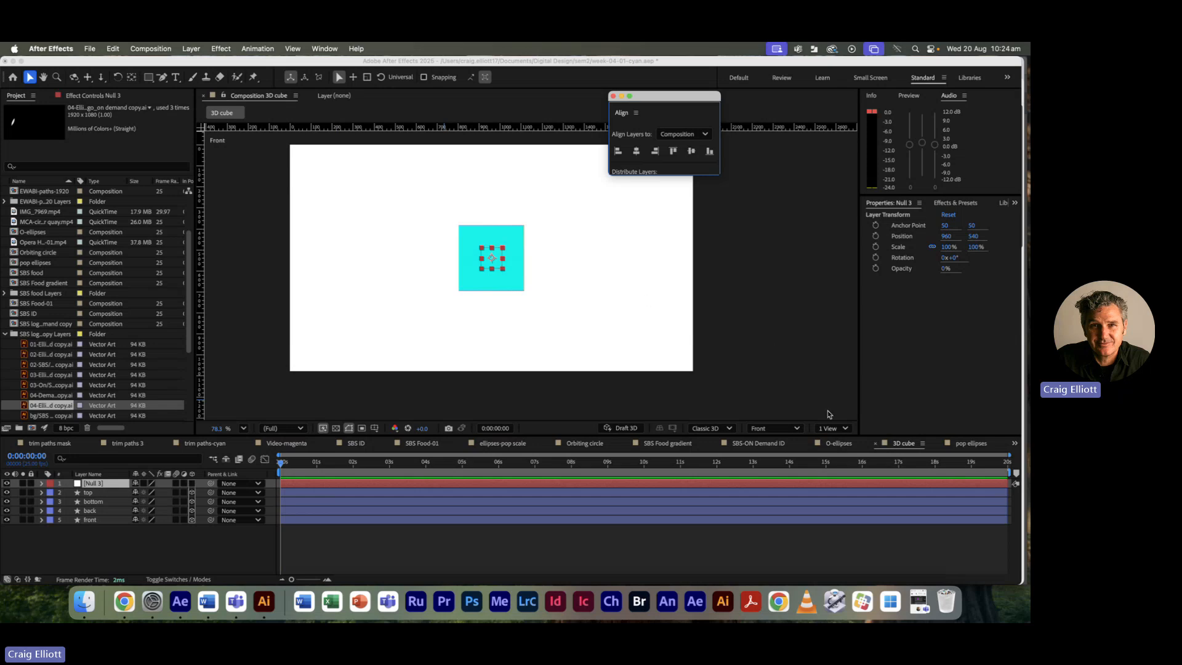
{"action": "left_click", "coordinate": [798, 429]}
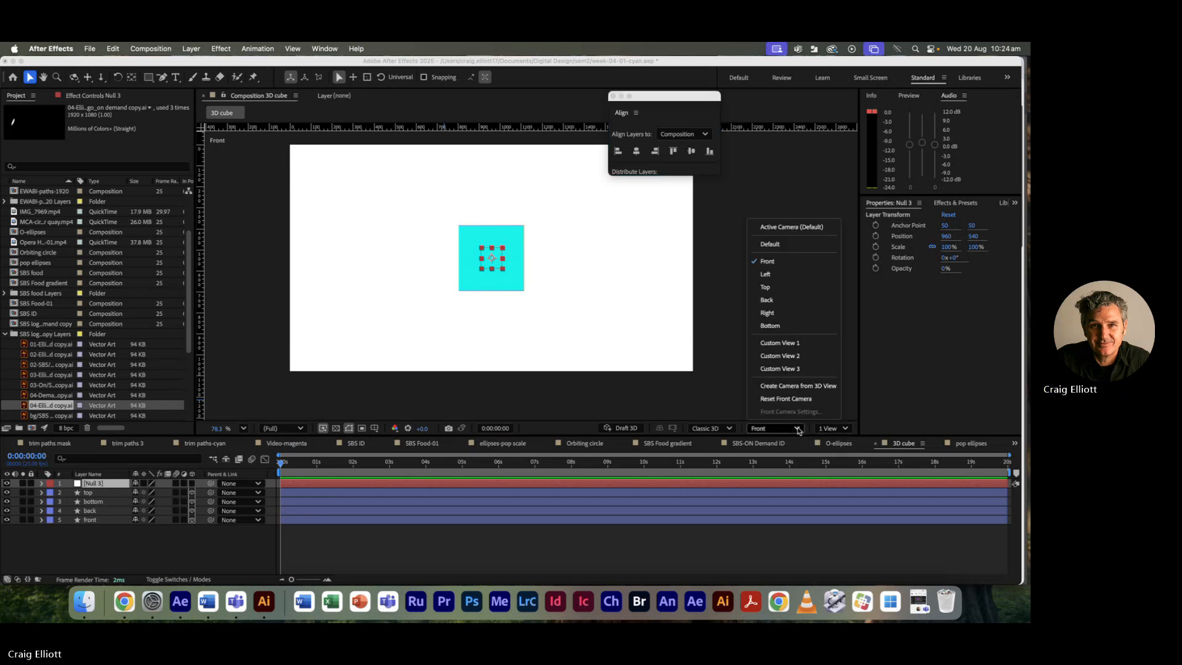
{"action": "left_click", "coordinate": [794, 287]}
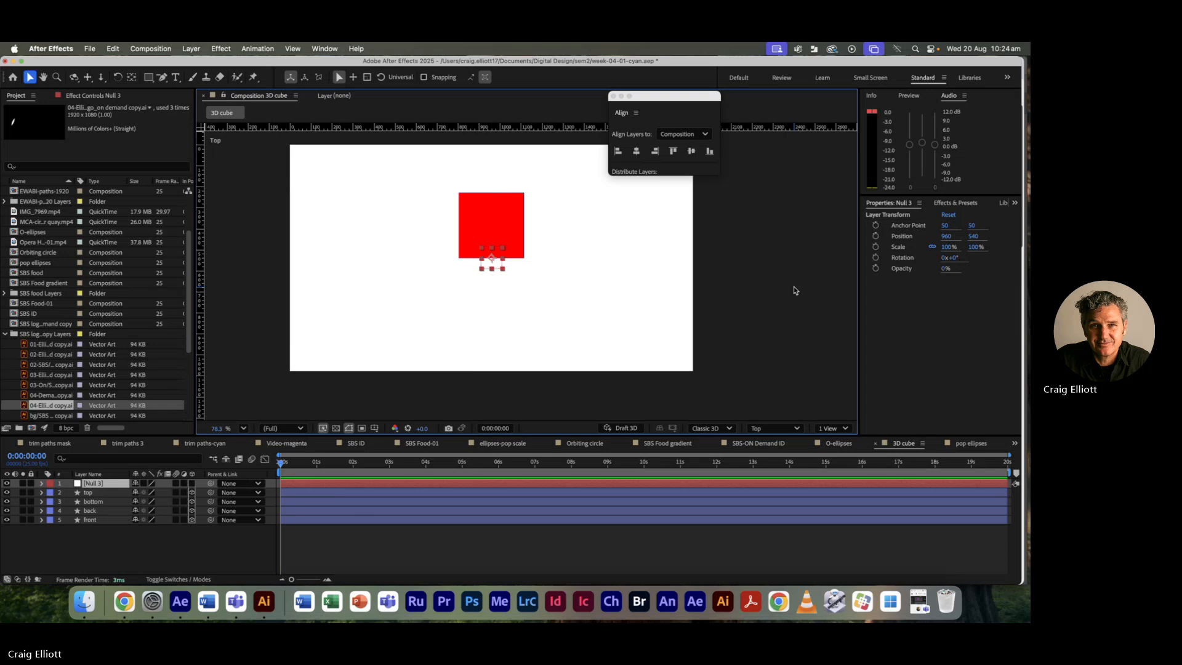
{"action": "left_click", "coordinate": [502, 229]}
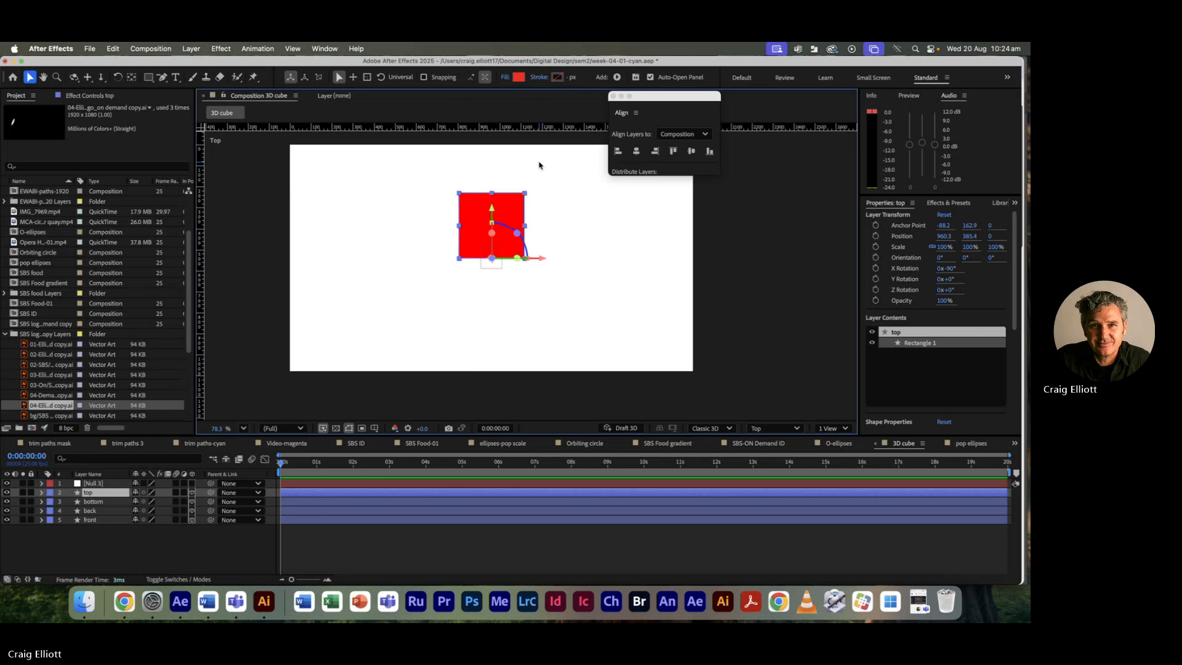
{"action": "scroll", "coordinate": [542, 169], "scroll_direction": "up", "scroll_amount": 3}
{"action": "left_click_drag", "start_coordinate": [557, 319], "coordinate": [624, 270]}
{"action": "scroll", "coordinate": [589, 254], "scroll_direction": "up", "scroll_amount": 1}
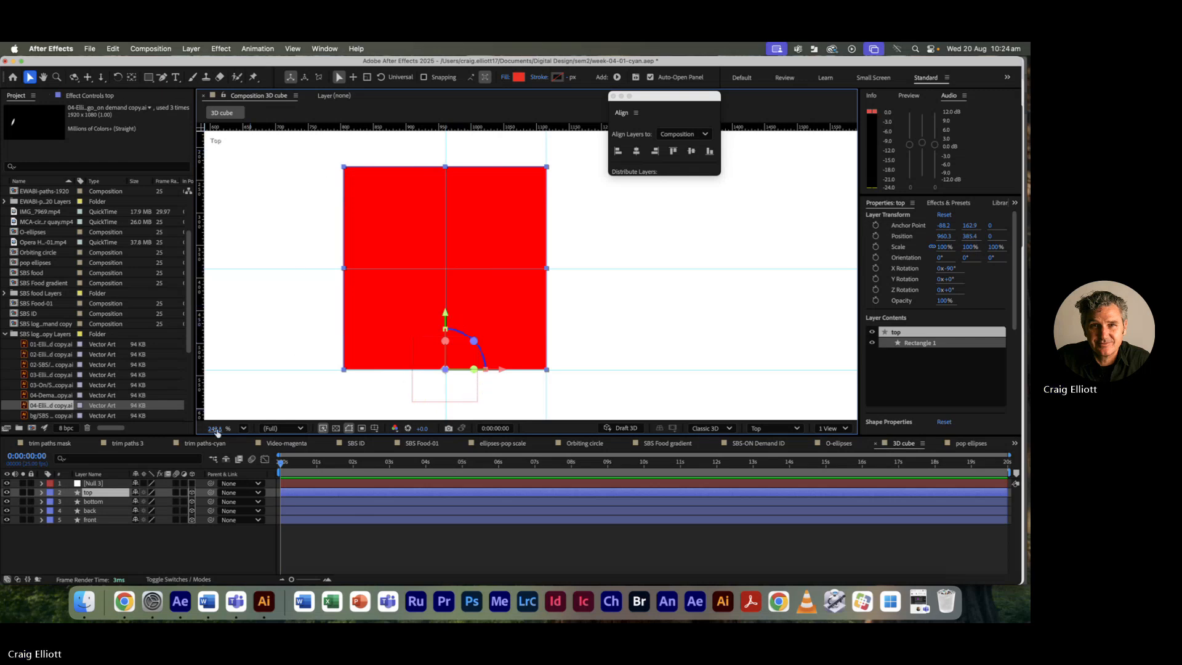
{"action": "left_click", "coordinate": [343, 483]}
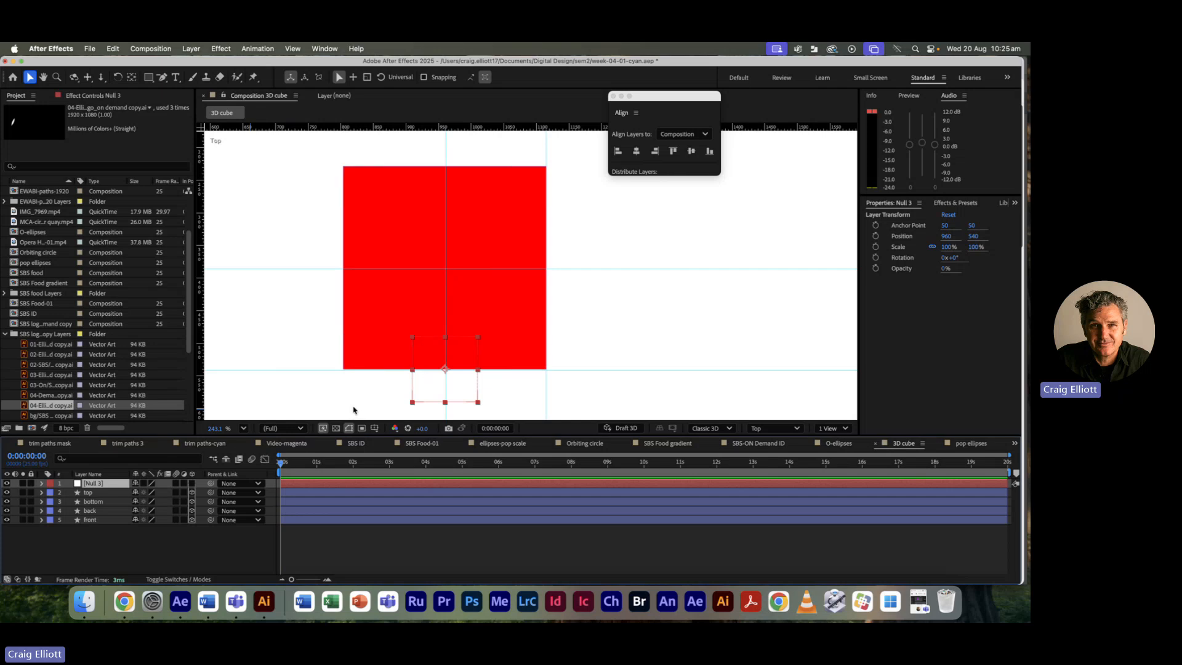
Step: Make Null 3 a 3D layer and show its Position, raising Z slightly
{"action": "key", "text": "p"}
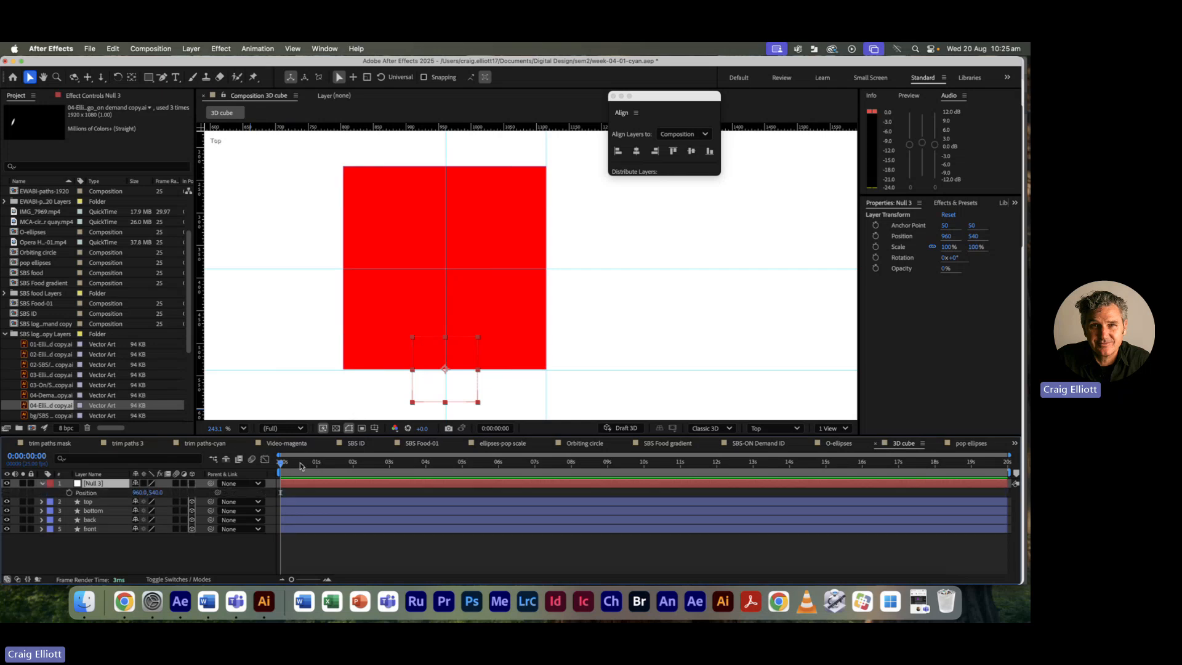
{"action": "left_click", "coordinate": [192, 483]}
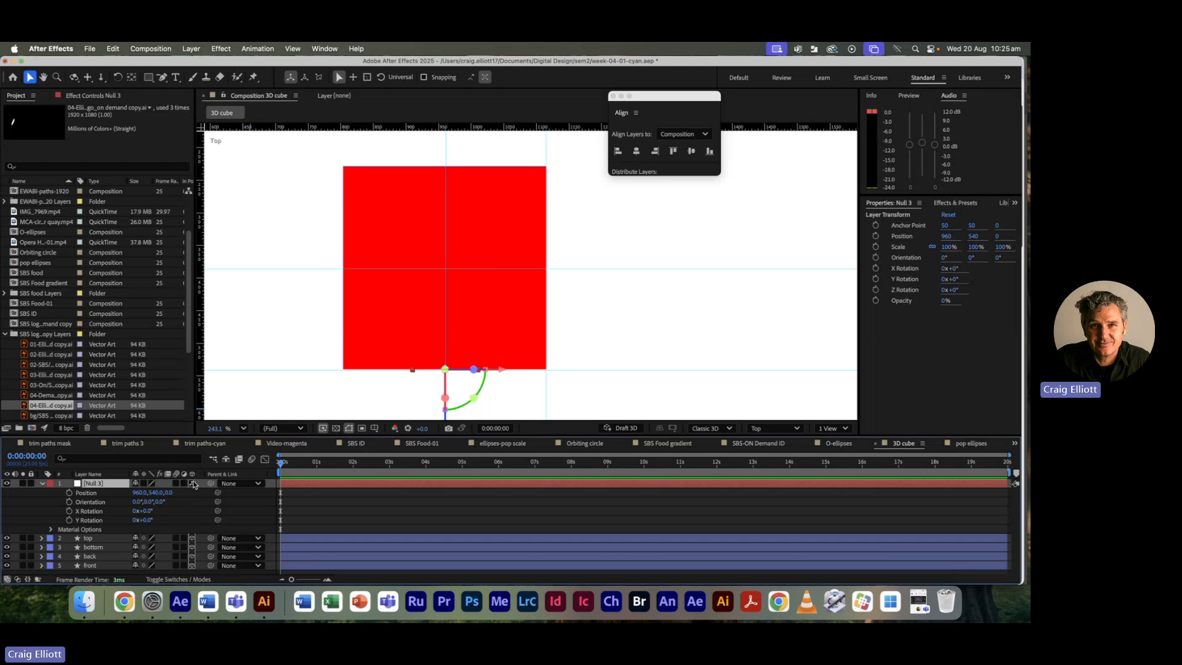
{"action": "left_click", "coordinate": [43, 484]}
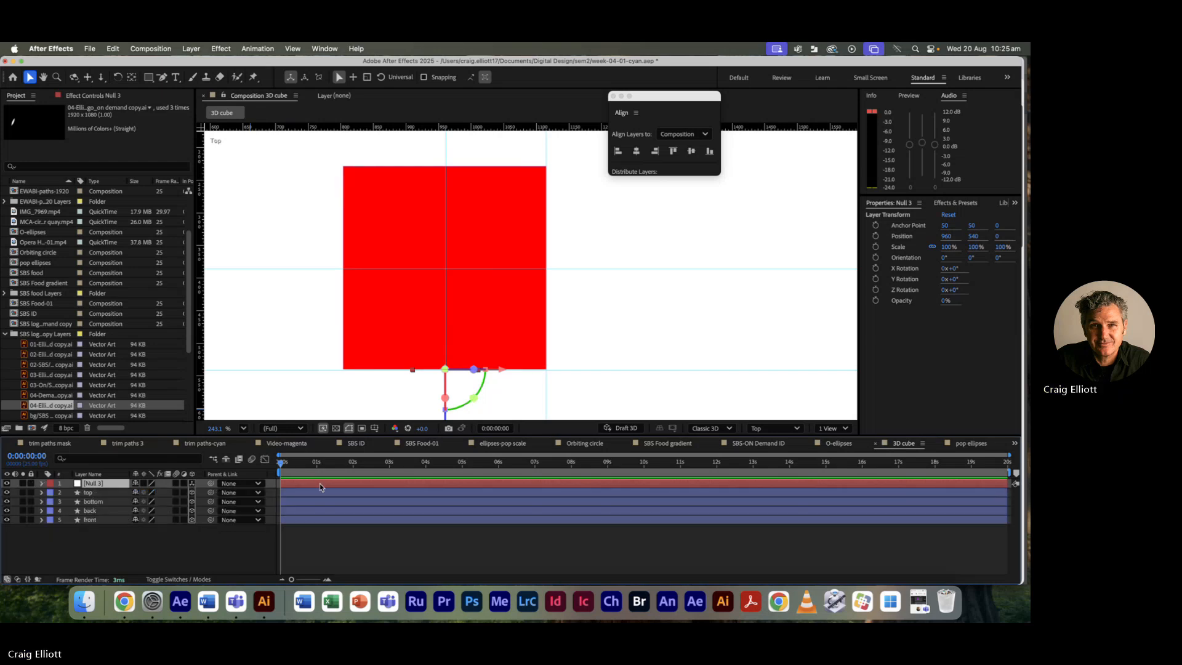
{"action": "key", "text": "p"}
{"action": "left_click_drag", "start_coordinate": [167, 492], "coordinate": [236, 479]}
Step: Pan to the null's gizmo and nudge its Z position to 154
{"action": "scroll", "coordinate": [391, 360], "scroll_direction": "down", "scroll_amount": 5}
{"action": "scroll", "coordinate": [387, 361], "scroll_direction": "up", "scroll_amount": 6}
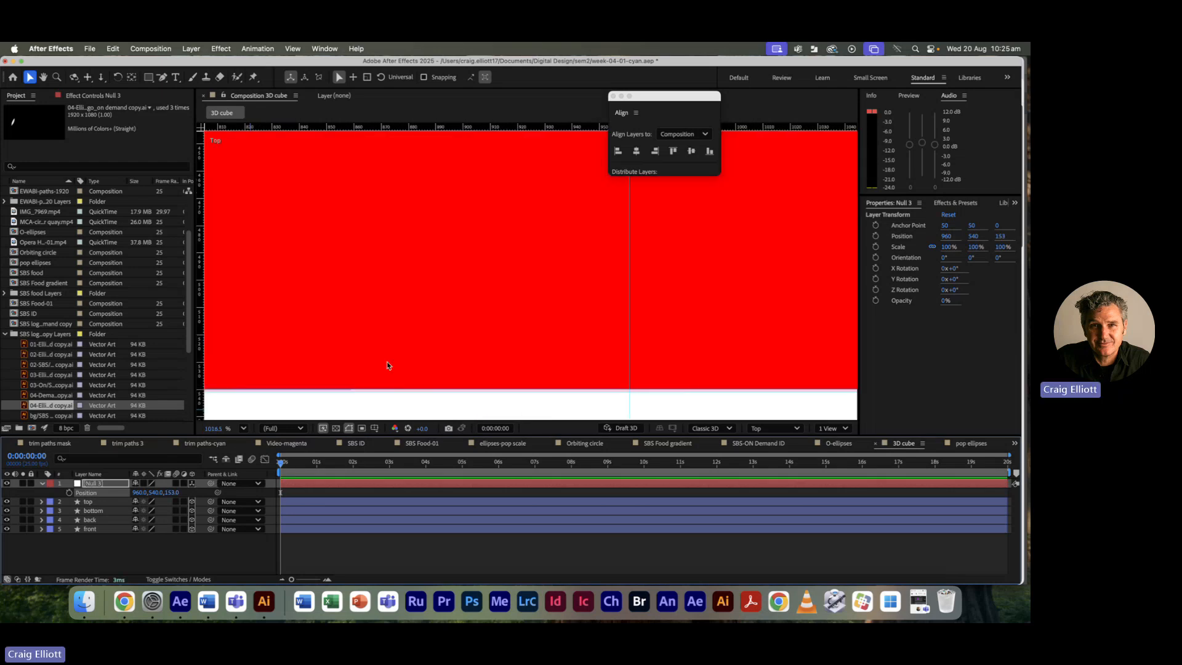
{"action": "key", "text": "space"}
{"action": "left_click_drag", "start_coordinate": [566, 209], "coordinate": [428, 352]}
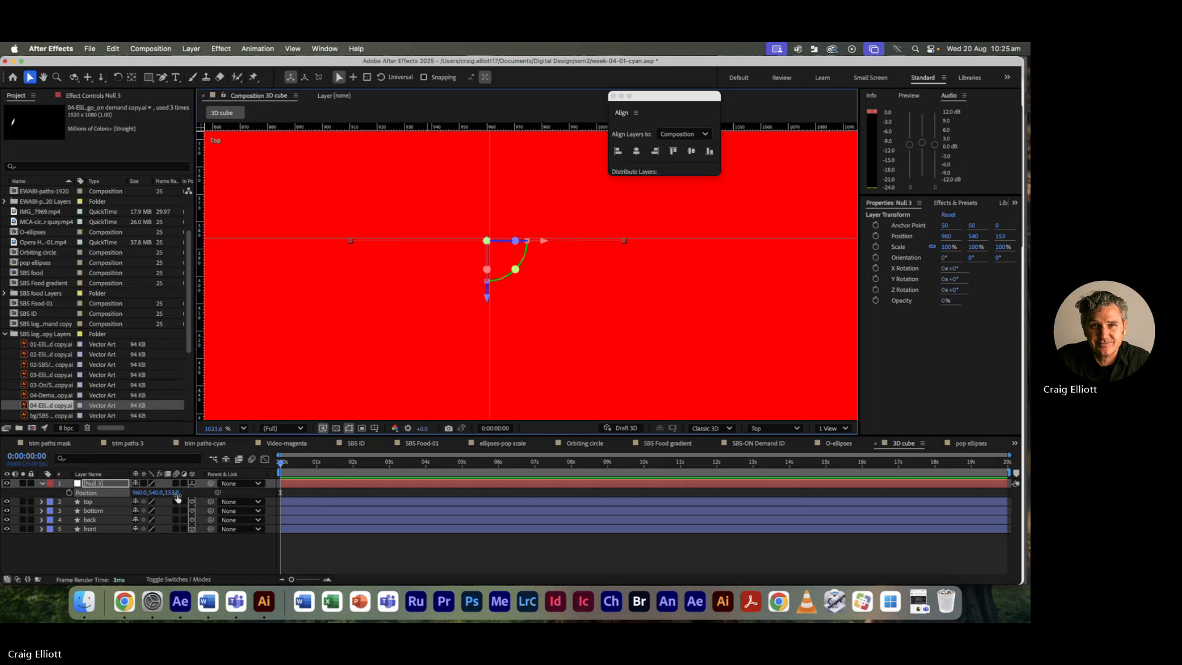
{"action": "left_click_drag", "start_coordinate": [175, 497], "coordinate": [178, 498]}
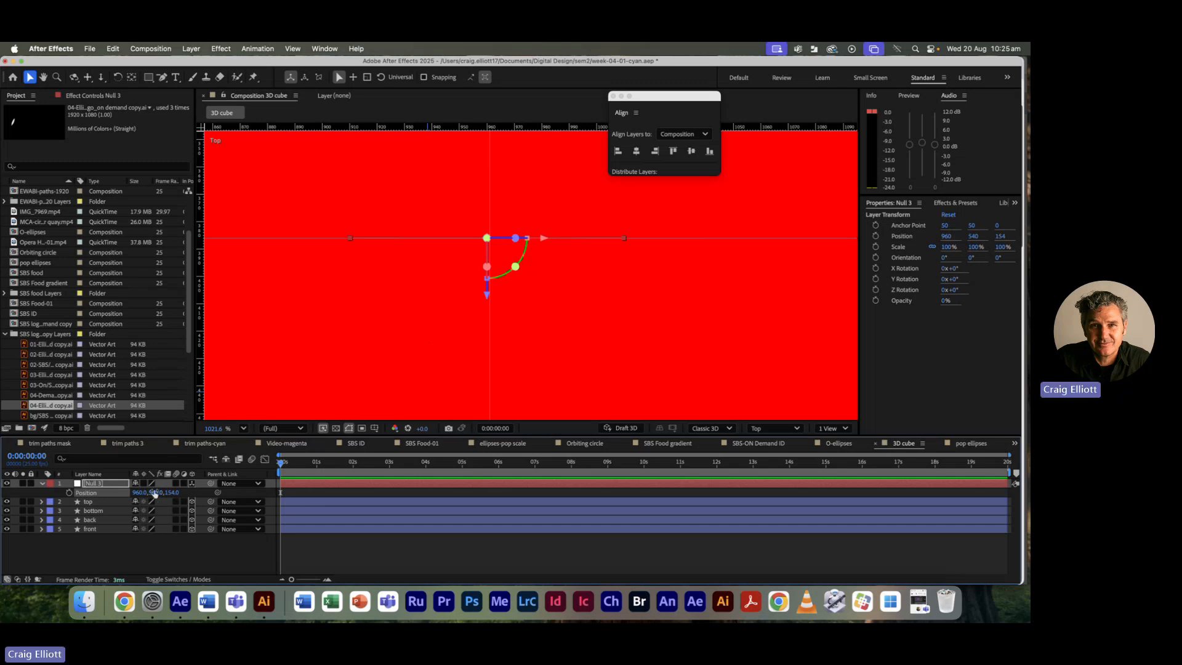
{"action": "left_click_drag", "start_coordinate": [154, 494], "coordinate": [169, 494]}
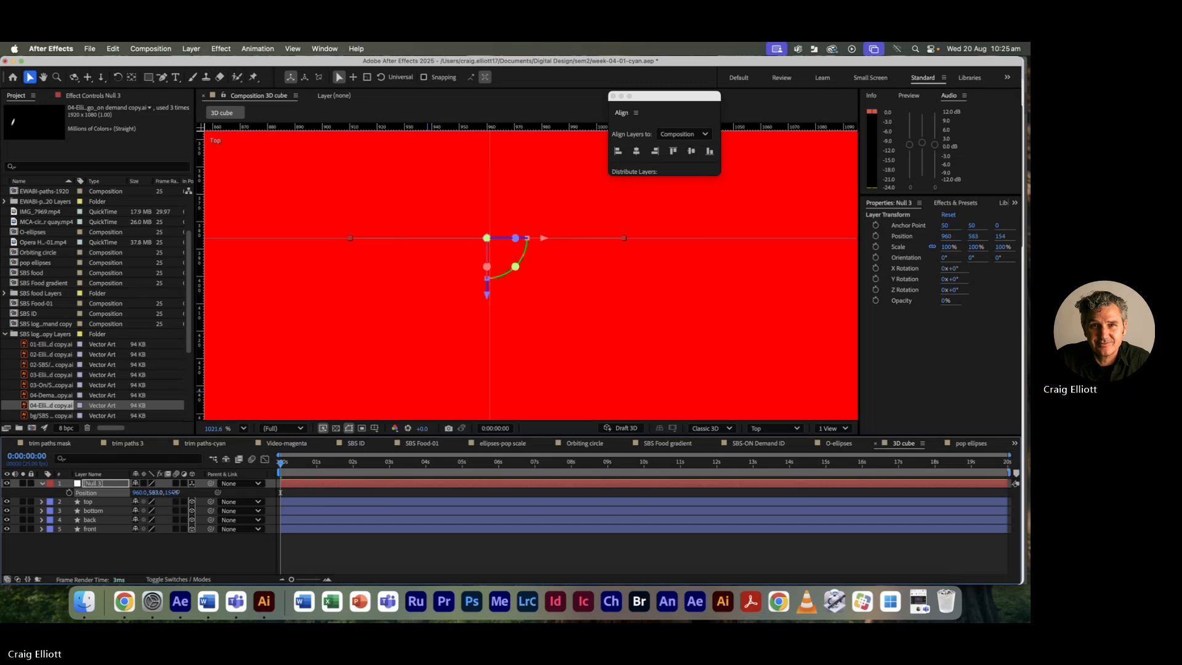
{"action": "key", "text": "super+z"}
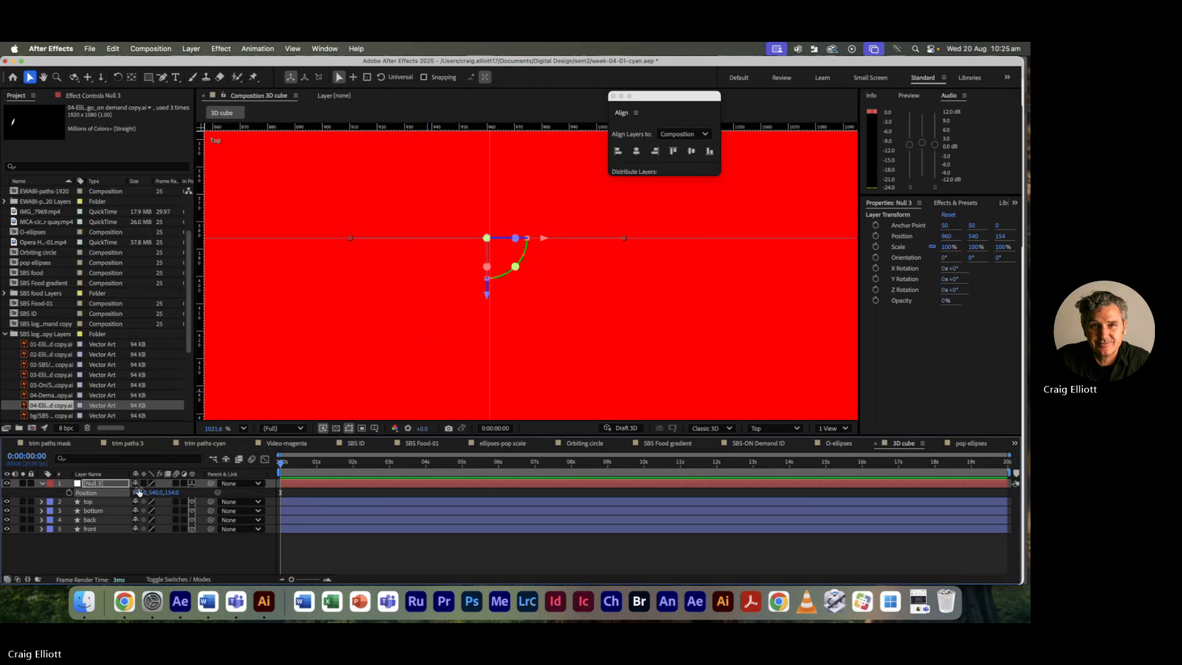
{"action": "left_click_drag", "start_coordinate": [137, 492], "coordinate": [137, 491]}
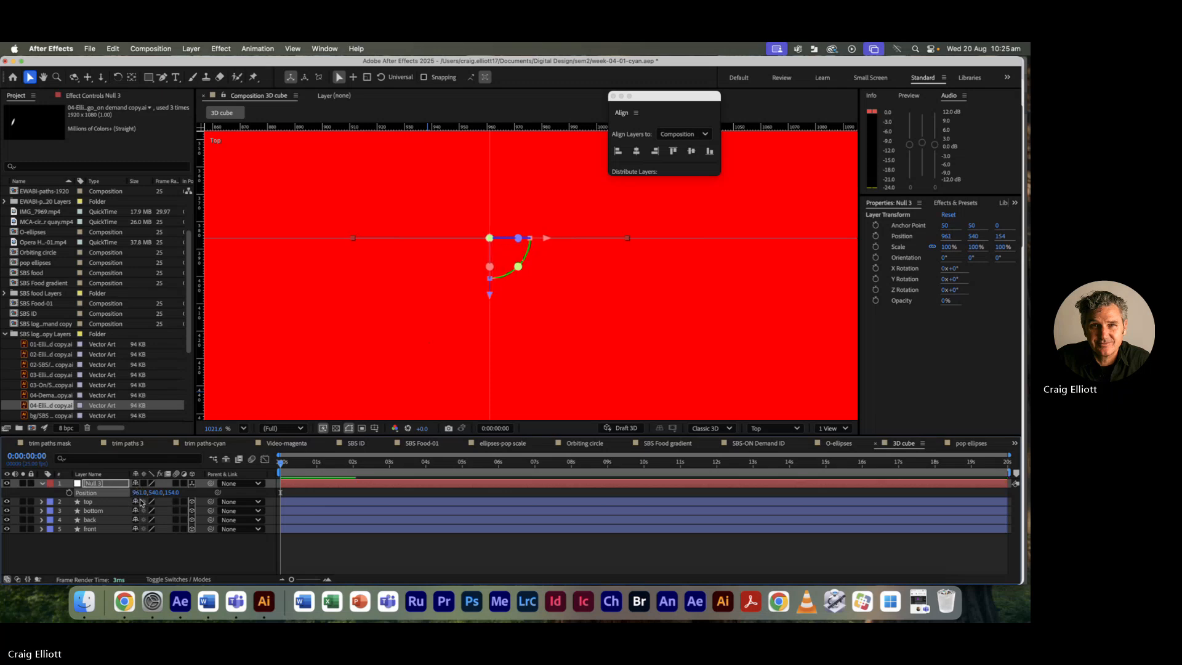
Step: Set Null 3's X position to 960, then collapse its properties and reselect it
{"action": "left_click", "coordinate": [143, 492]}
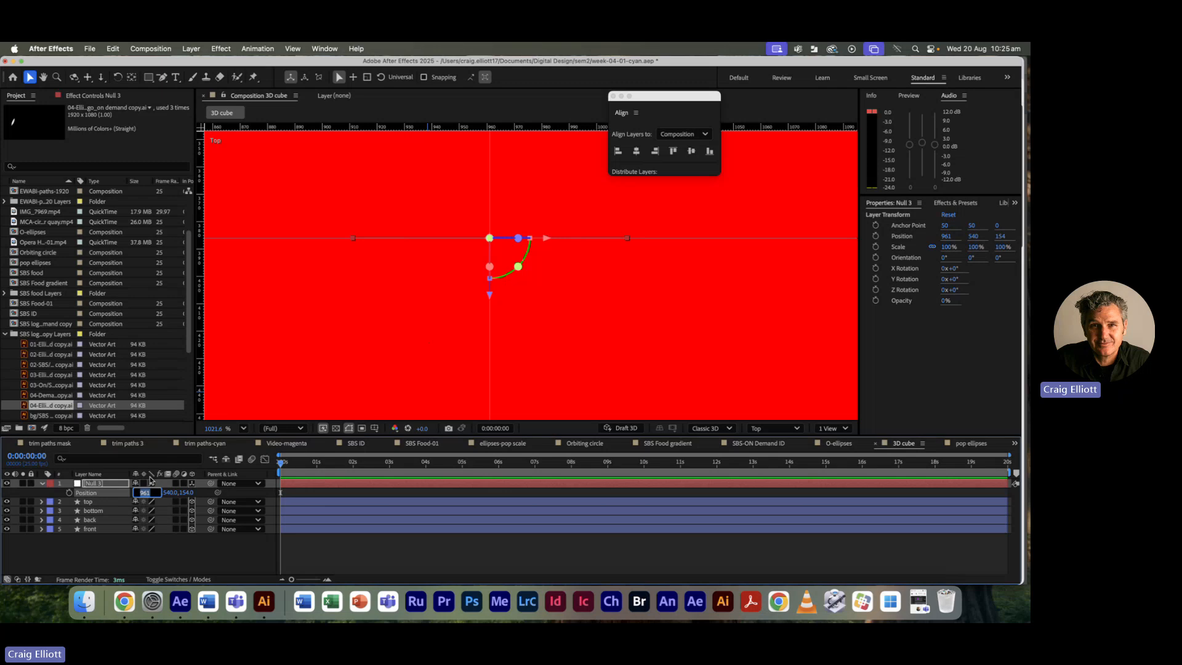
{"action": "type", "text": "5"}
{"action": "type", "text": "60"}
{"action": "key", "text": "Tab"}
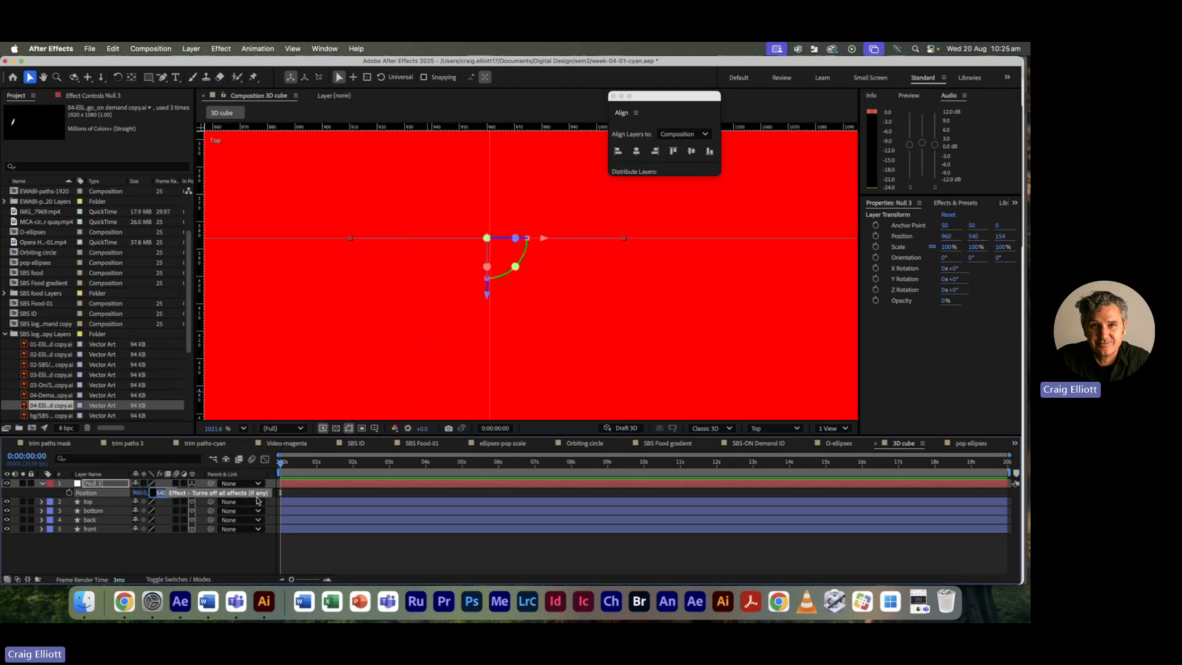
{"action": "left_click", "coordinate": [512, 387]}
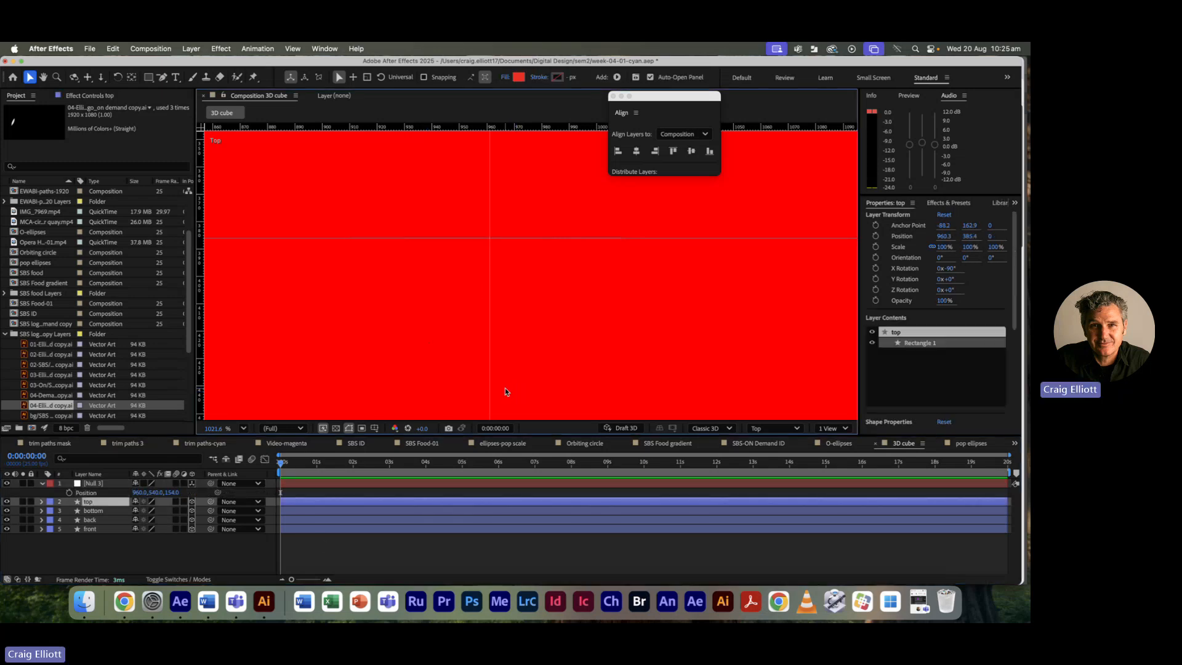
{"action": "key", "text": "comma"}
{"action": "key", "text": "comma"}
{"action": "key", "text": "comma"}
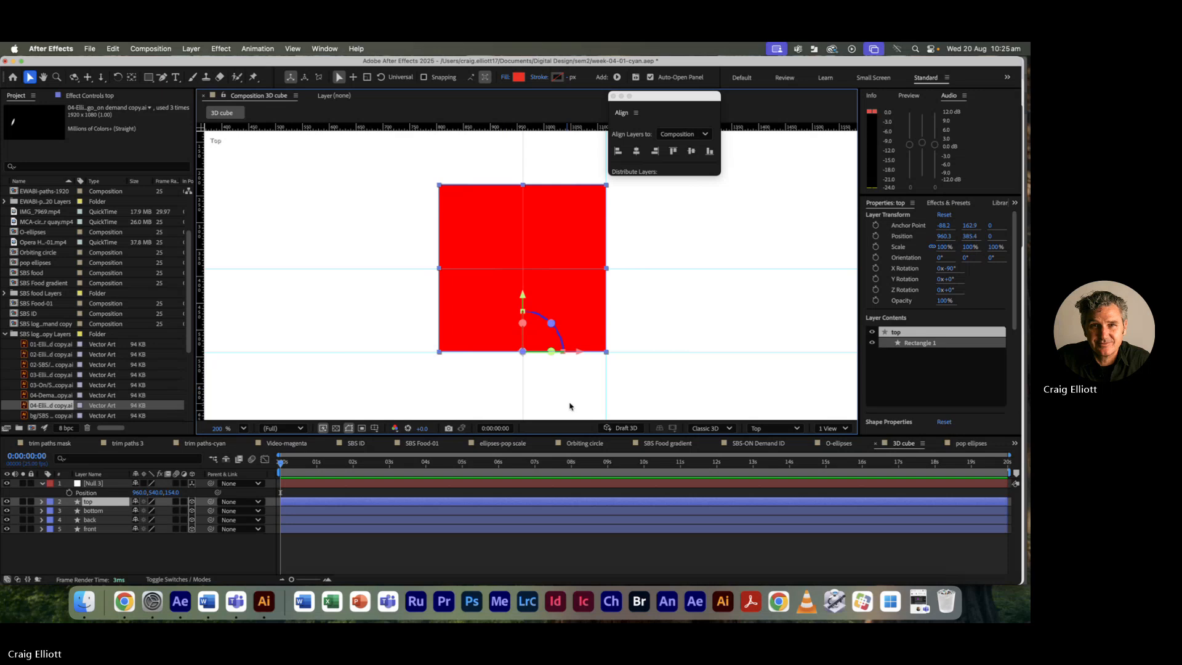
{"action": "left_click", "coordinate": [658, 407]}
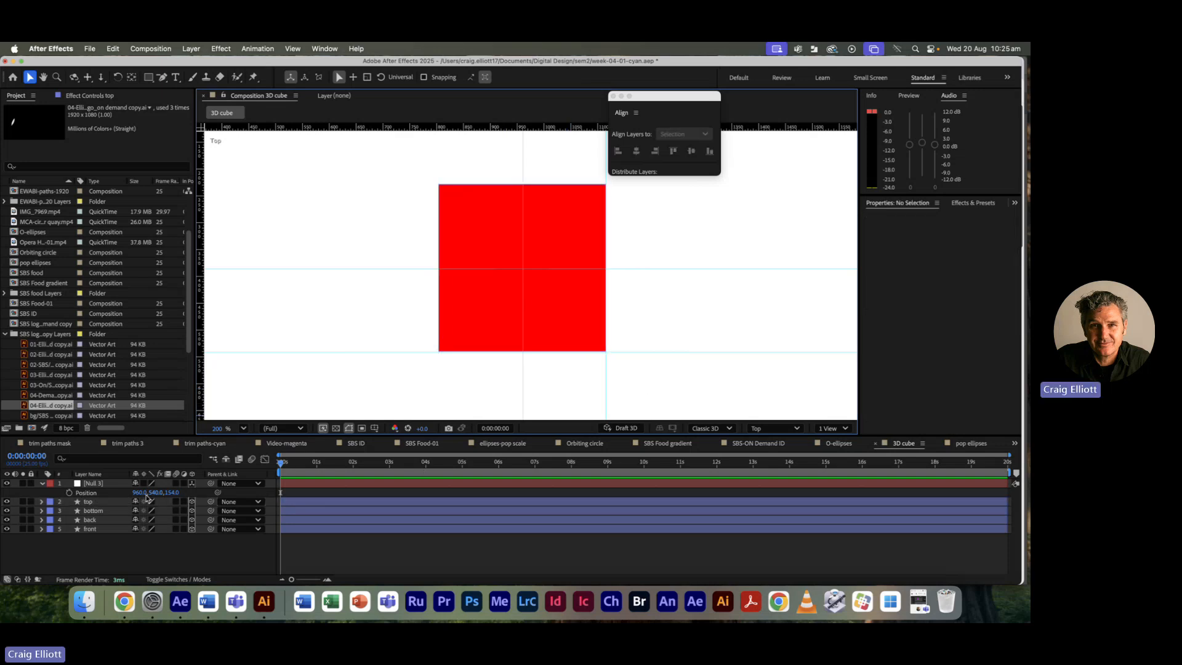
{"action": "left_click", "coordinate": [42, 484]}
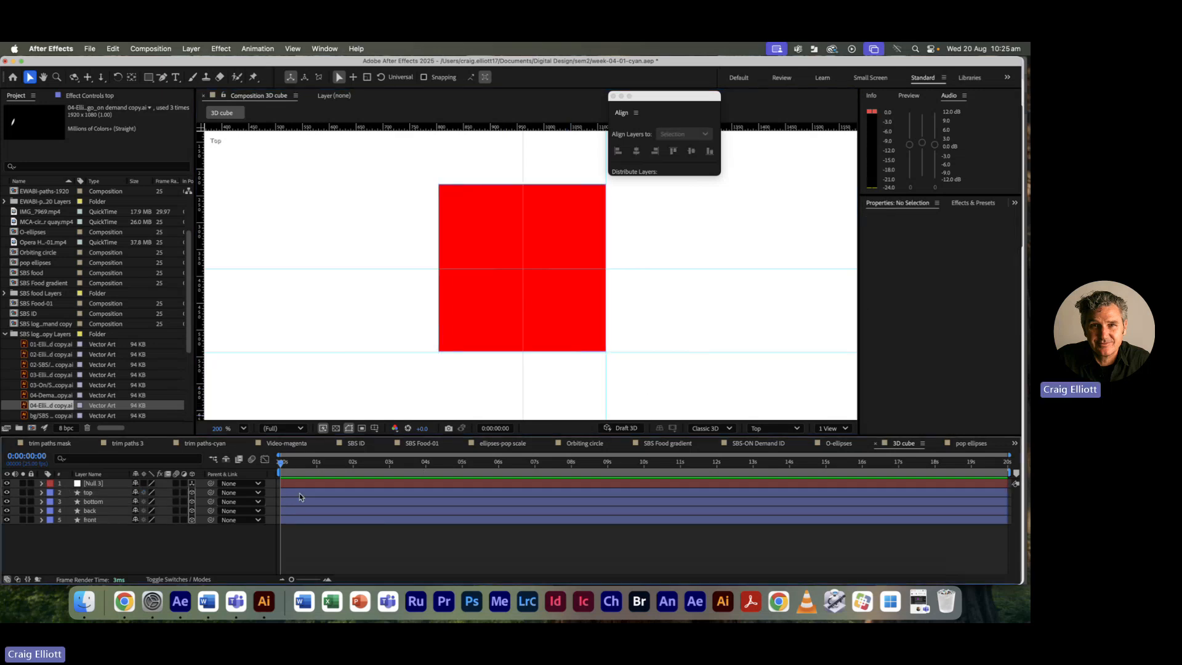
{"action": "left_click", "coordinate": [306, 484]}
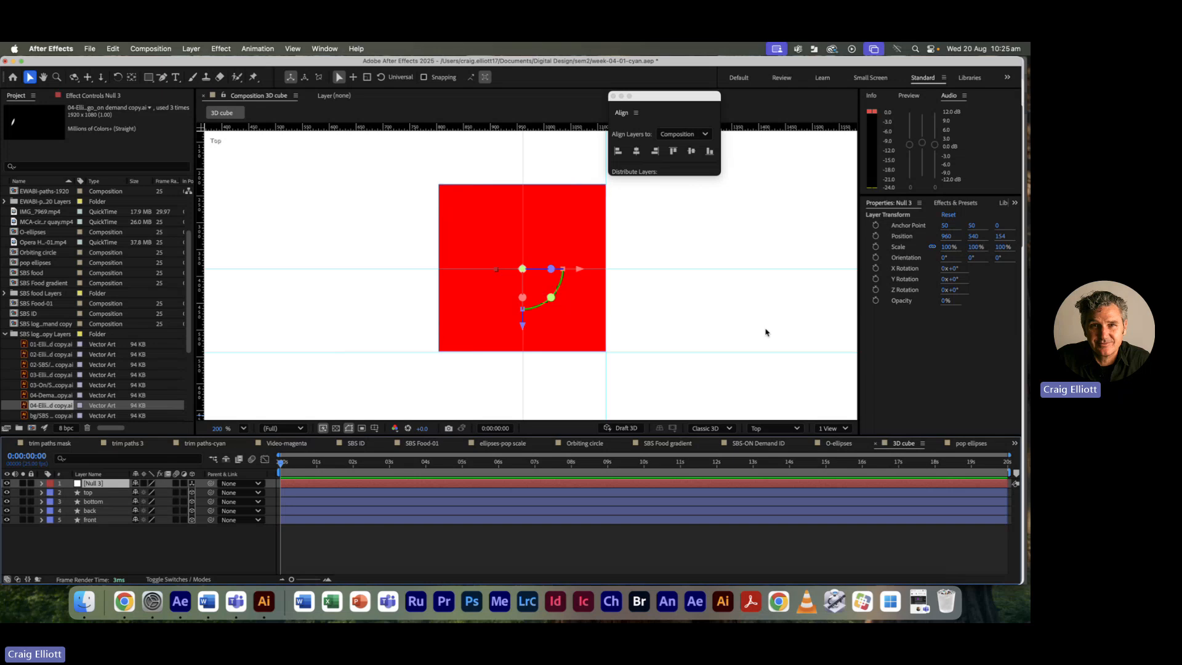
Step: Switch the viewer to 2 Views and parent the top, bottom, back and front faces to Null 3
{"action": "left_click", "coordinate": [834, 429]}
{"action": "left_click", "coordinate": [843, 458]}
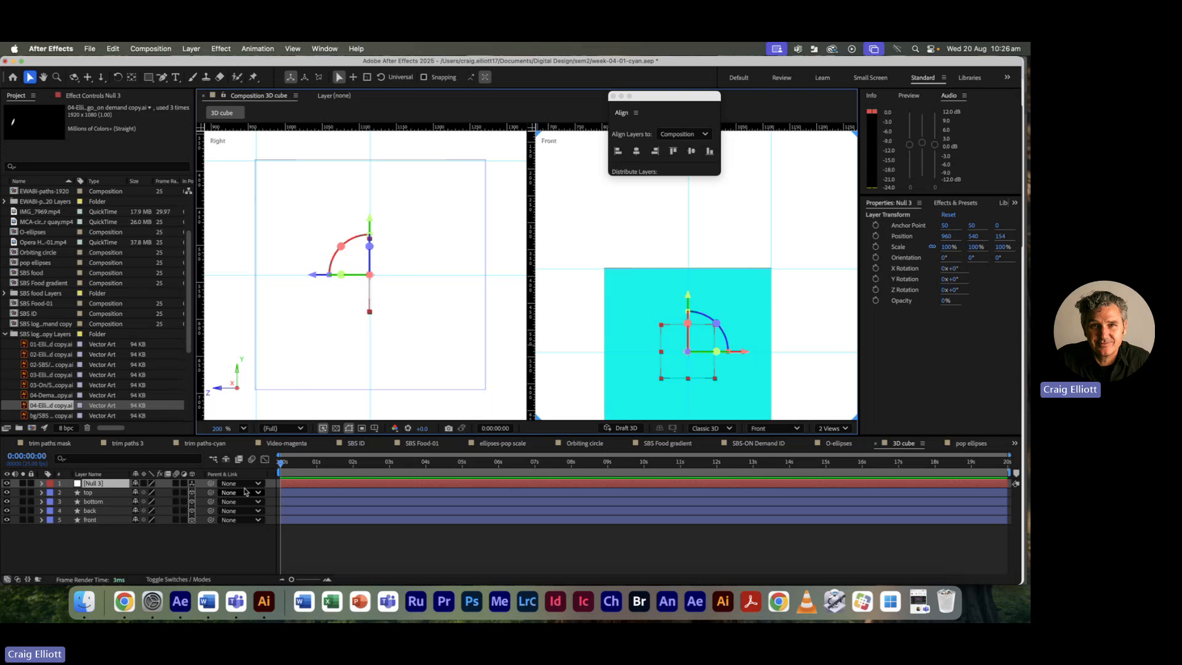
{"action": "left_click", "coordinate": [116, 493]}
{"action": "left_click", "coordinate": [112, 520], "text": "shift"}
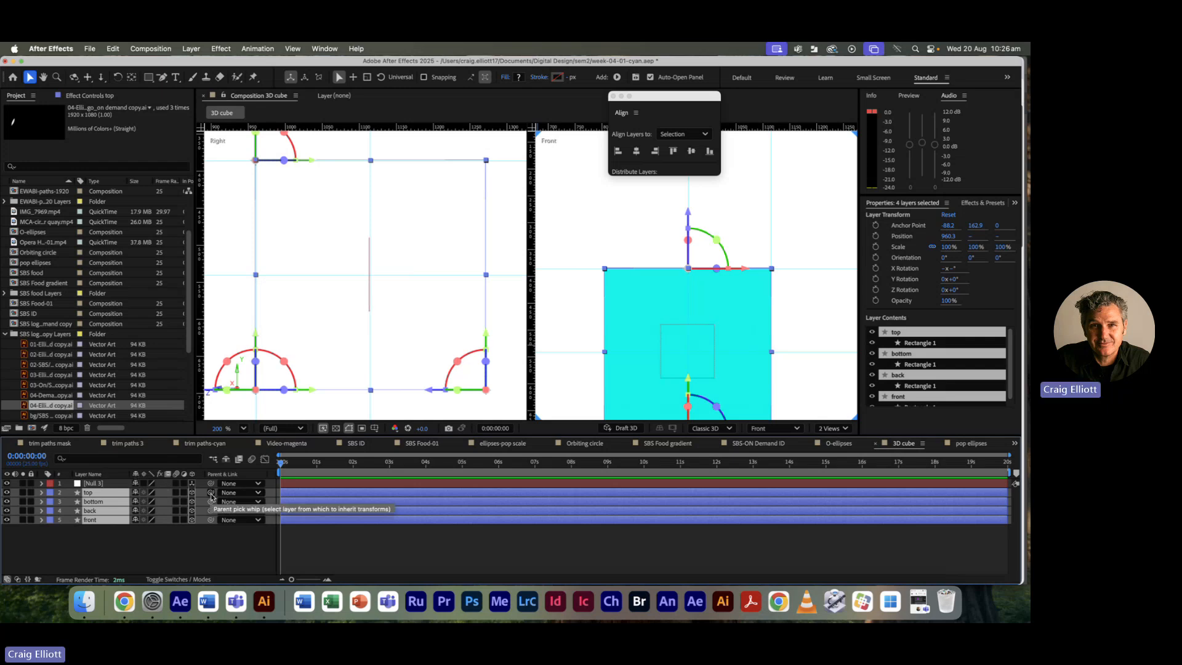
{"action": "left_click_drag", "start_coordinate": [211, 496], "coordinate": [108, 487]}
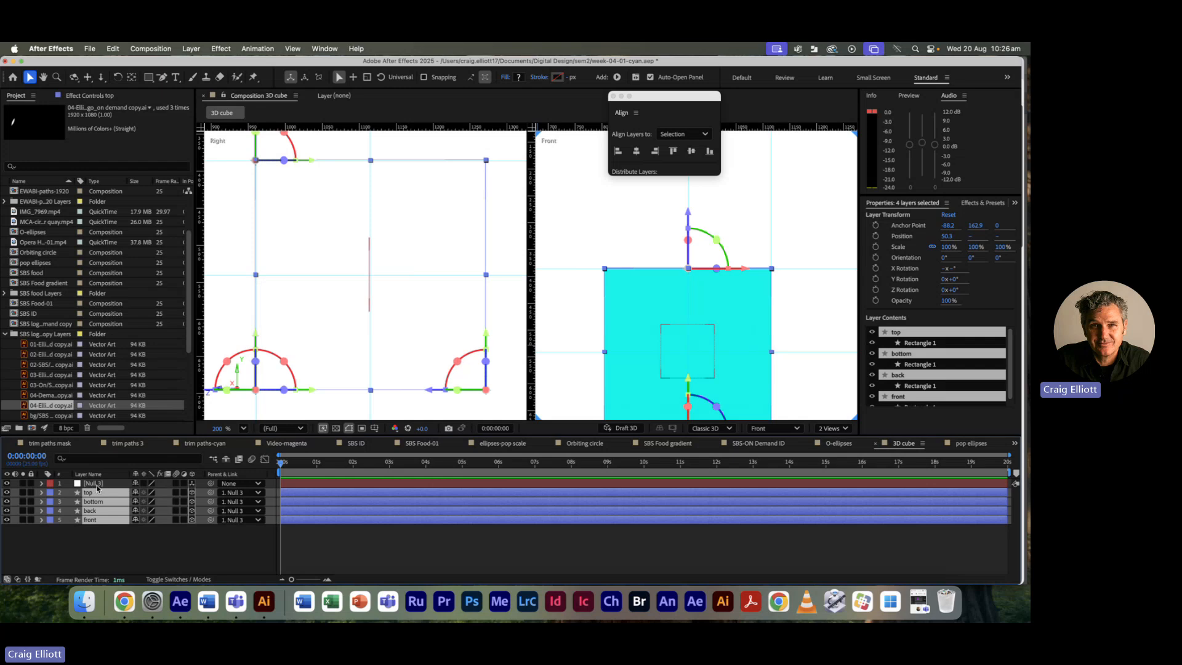
{"action": "left_click", "coordinate": [294, 528]}
{"action": "left_click", "coordinate": [310, 484]}
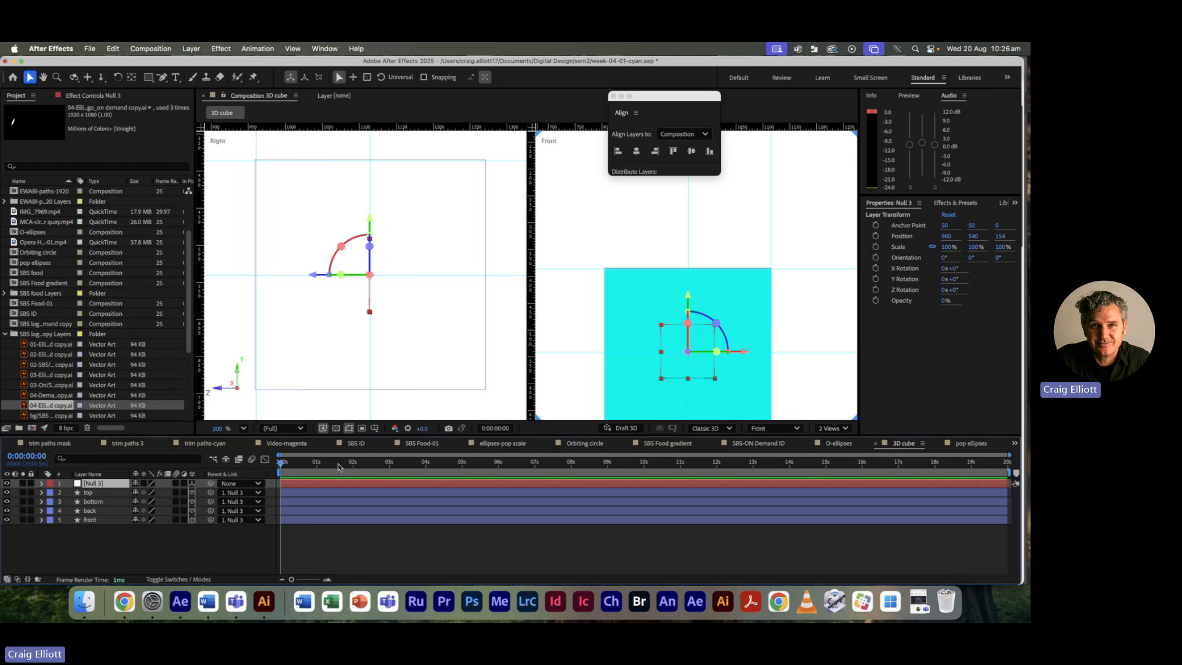
Step: Return to 1 View, reveal Null 3's rotation and test a 52° Y rotation, then undo it
{"action": "left_click", "coordinate": [839, 429]}
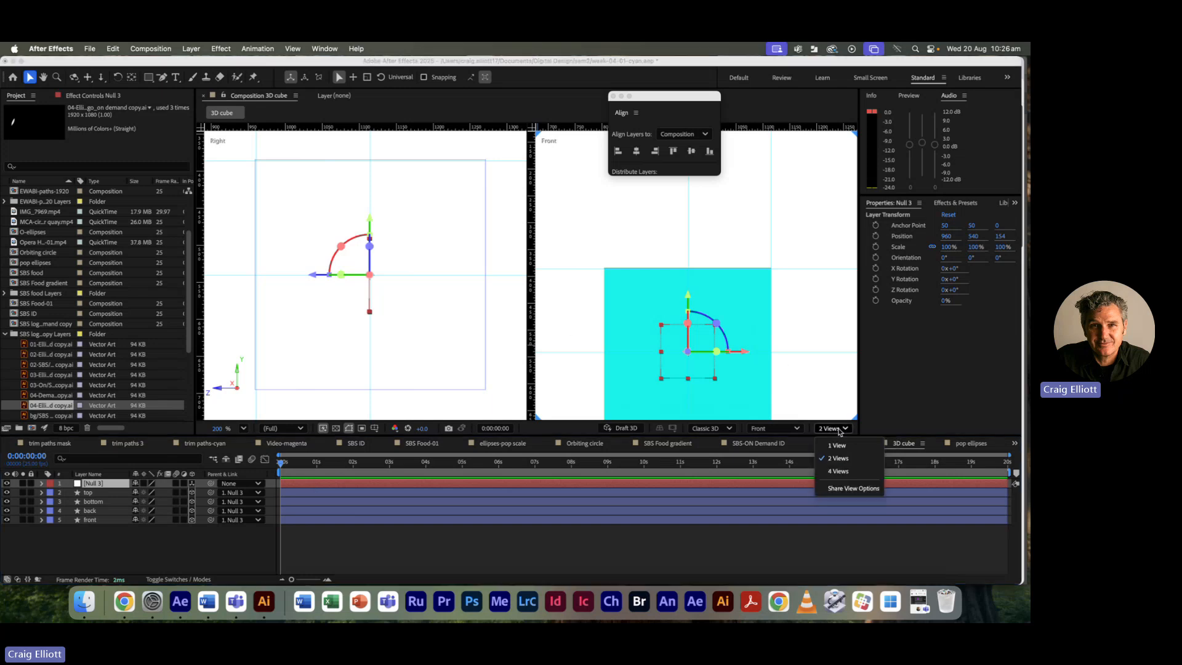
{"action": "left_click", "coordinate": [840, 446]}
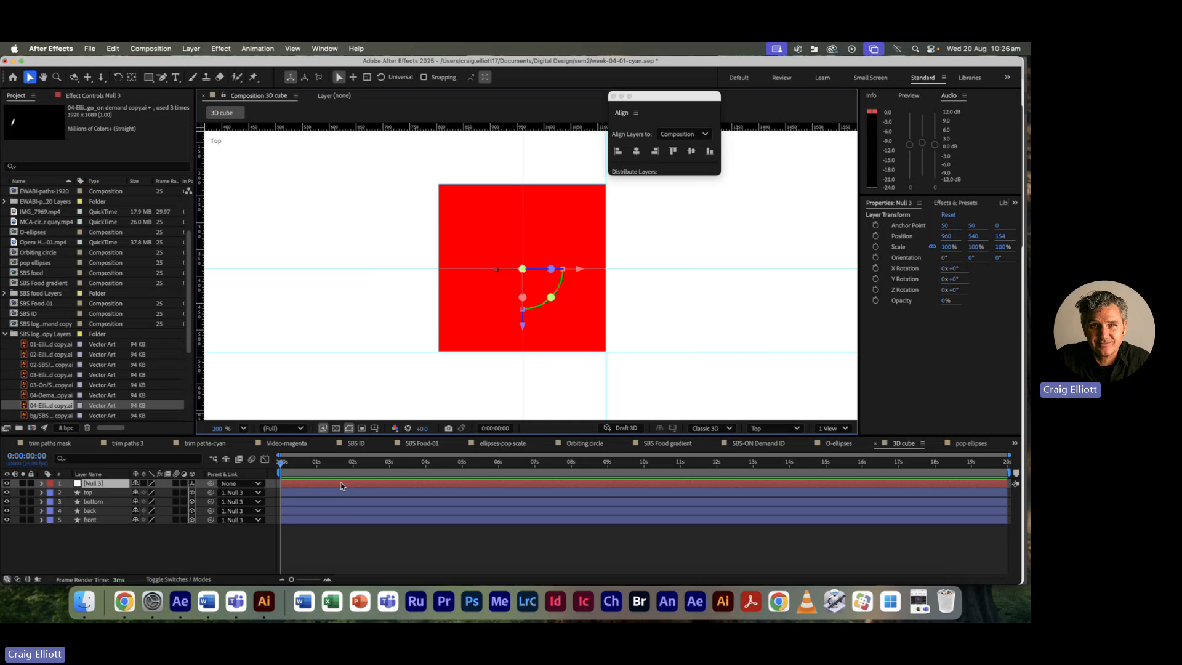
{"action": "key", "text": "r"}
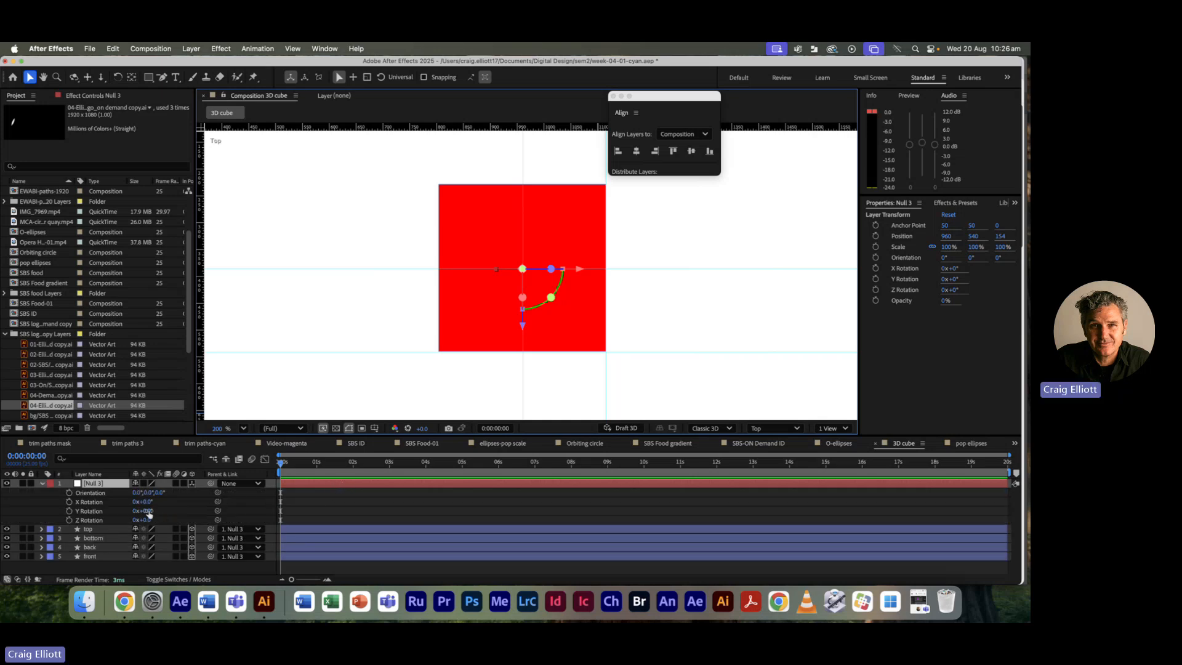
{"action": "left_click_drag", "start_coordinate": [146, 514], "coordinate": [173, 508]}
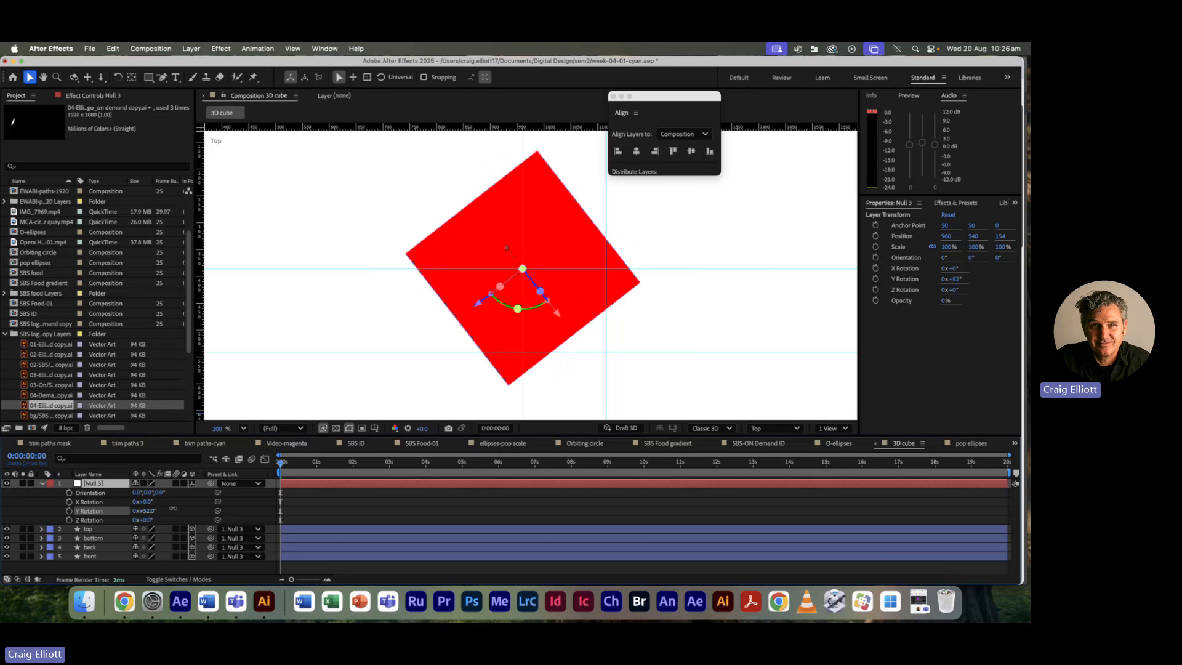
{"action": "key", "text": "super+z"}
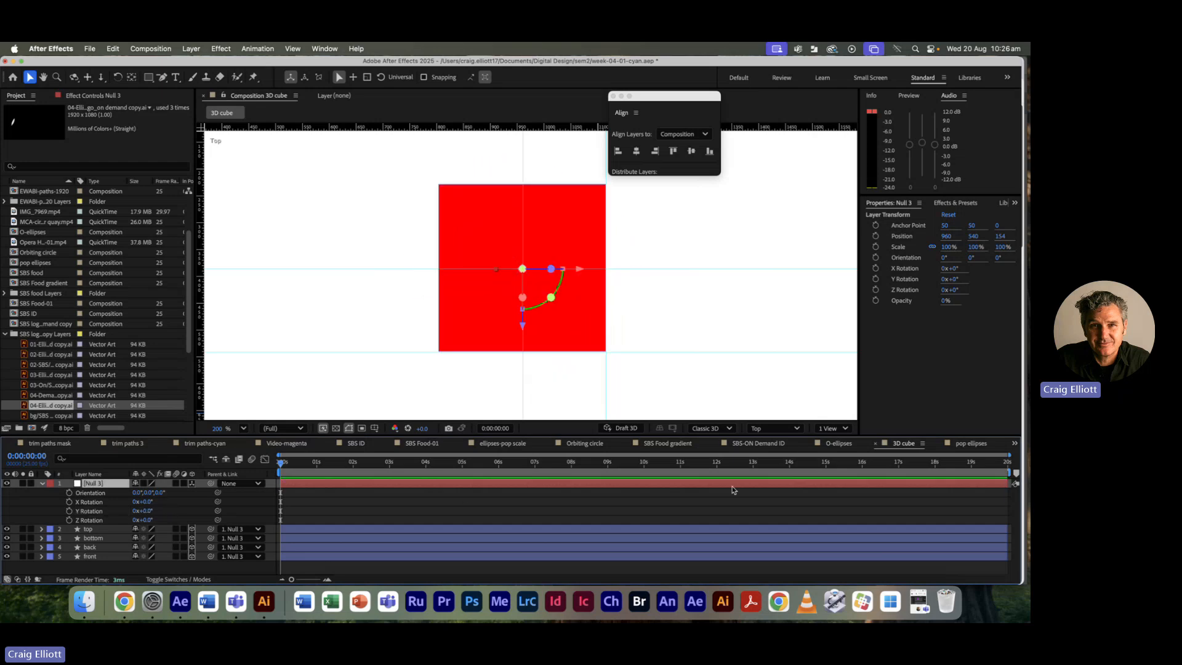
Step: Switch to the Front view, pan to the cyan face, and test-spin Y Rotation before undoing
{"action": "left_click", "coordinate": [792, 432]}
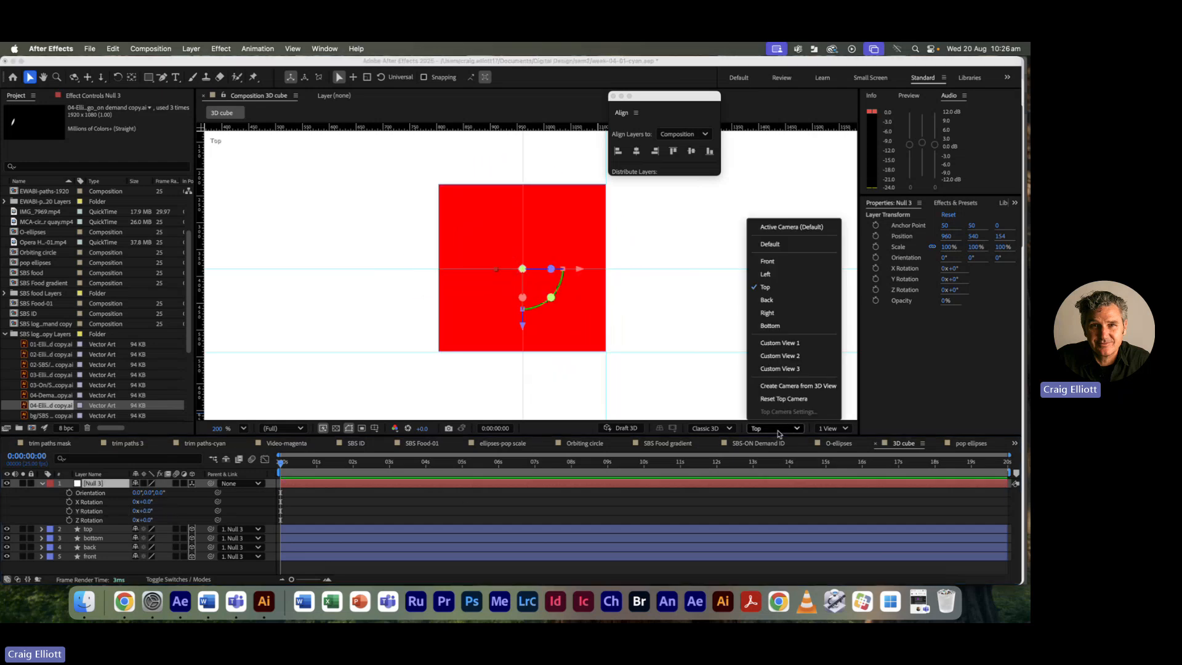
{"action": "left_click", "coordinate": [767, 260]}
{"action": "key", "text": "space"}
{"action": "left_click_drag", "start_coordinate": [669, 359], "coordinate": [666, 278]}
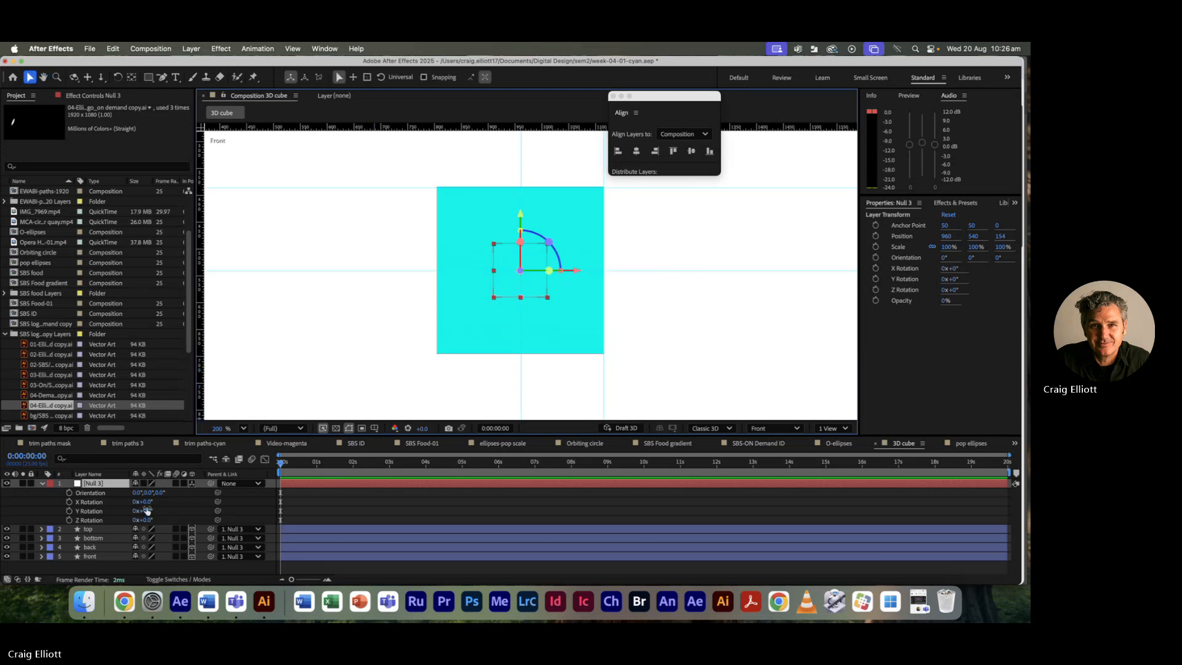
{"action": "left_click_drag", "start_coordinate": [147, 510], "coordinate": [217, 511]}
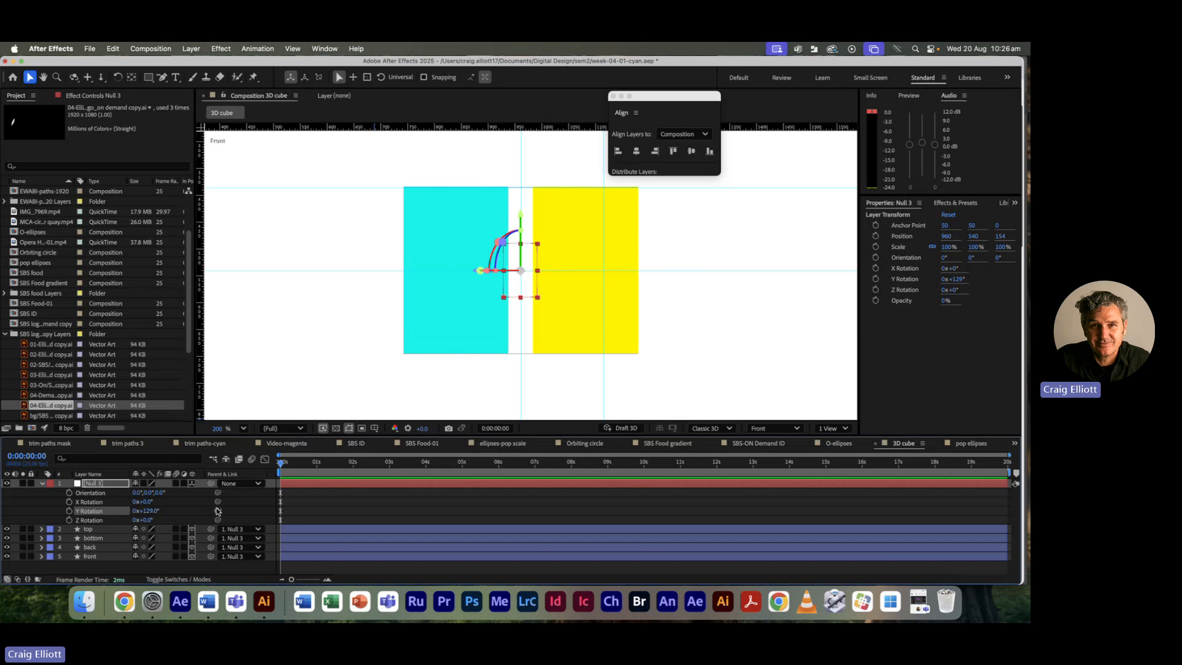
{"action": "key", "text": "super+z"}
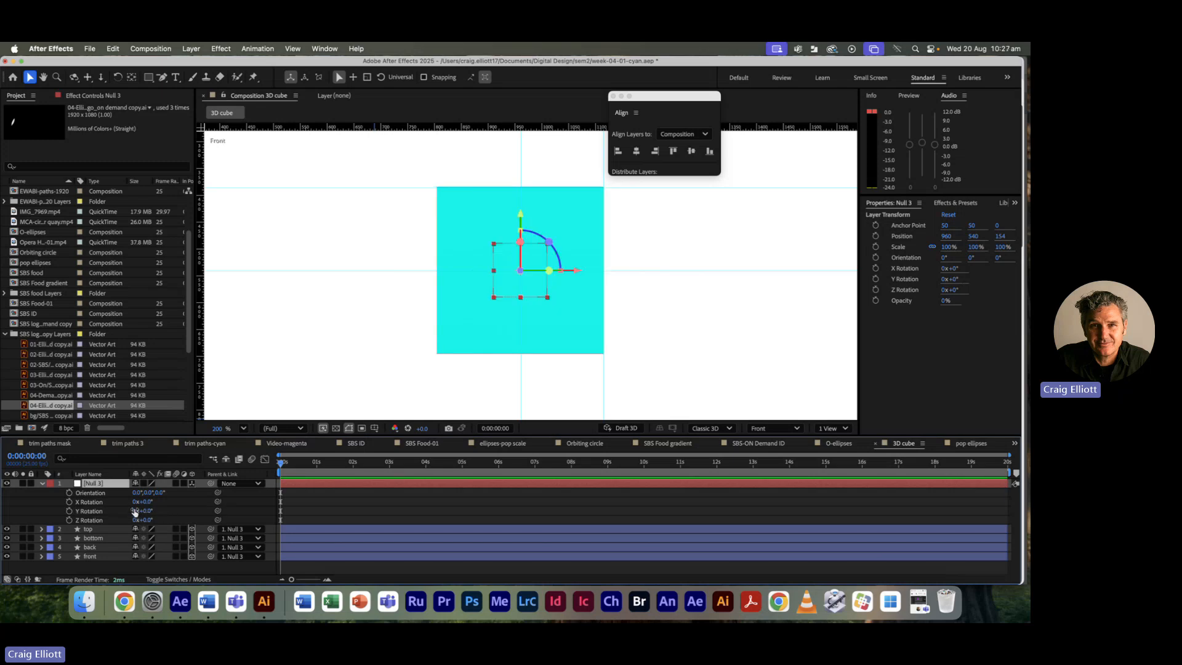
Step: Start keyframes on Null 3's X, Y and Z Rotation and move to 3 seconds
{"action": "left_click", "coordinate": [69, 502]}
{"action": "left_click", "coordinate": [69, 511]}
{"action": "left_click", "coordinate": [70, 520]}
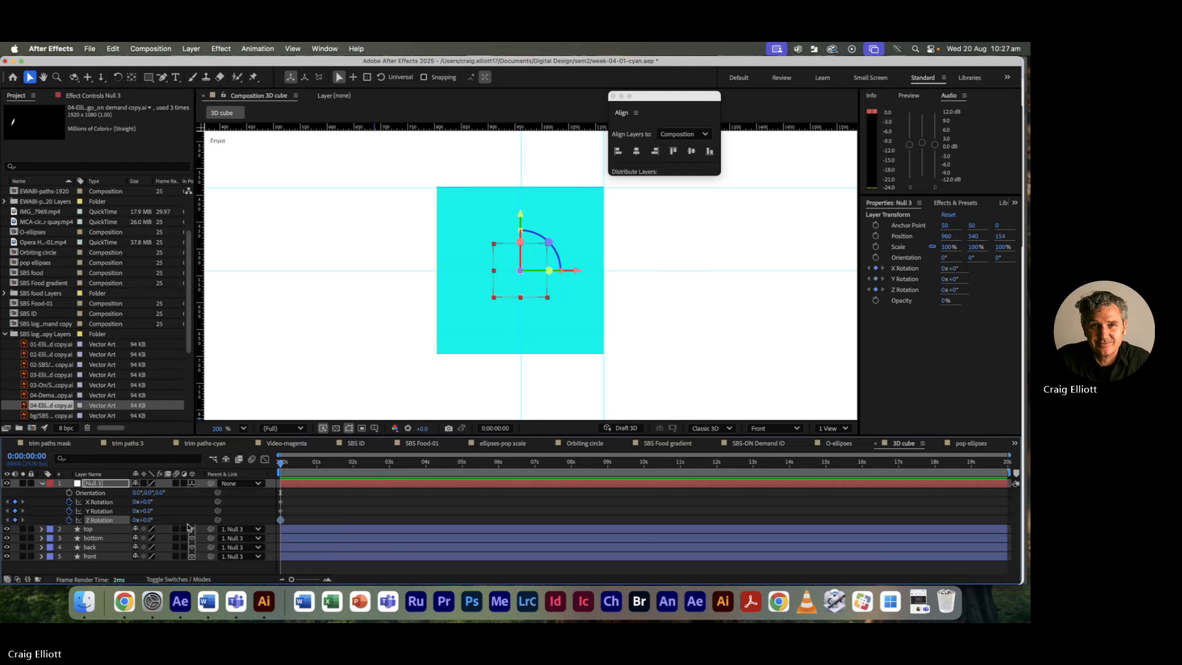
{"action": "left_click", "coordinate": [135, 502]}
{"action": "left_click", "coordinate": [279, 465]}
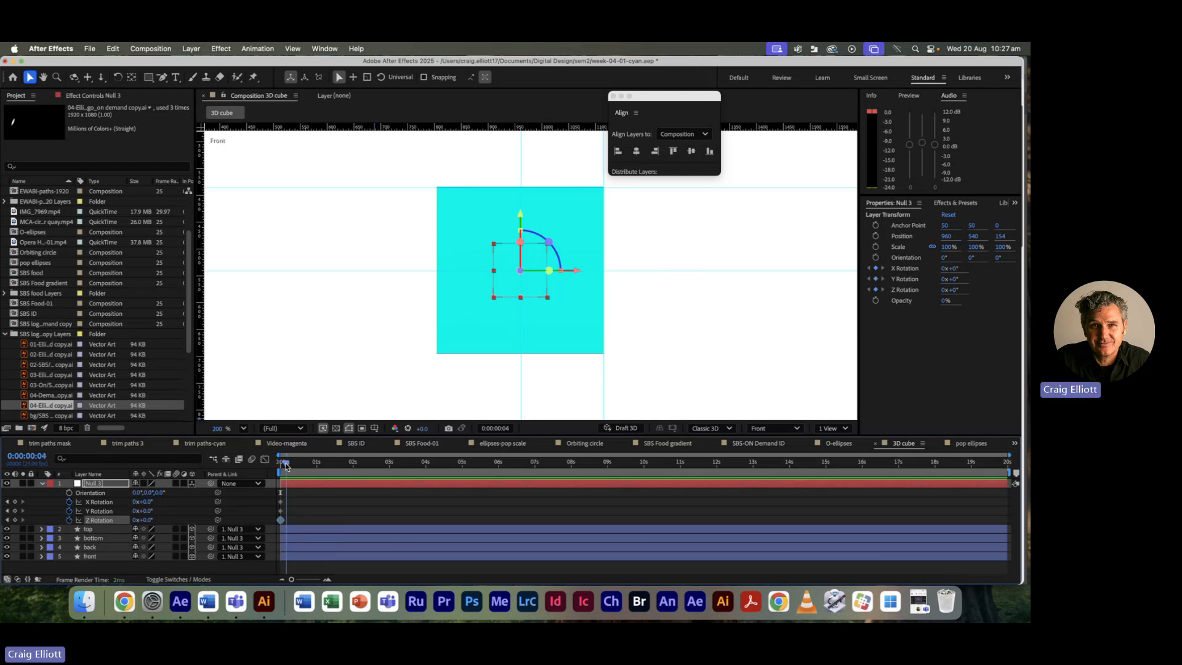
{"action": "left_click_drag", "start_coordinate": [280, 465], "coordinate": [388, 468]}
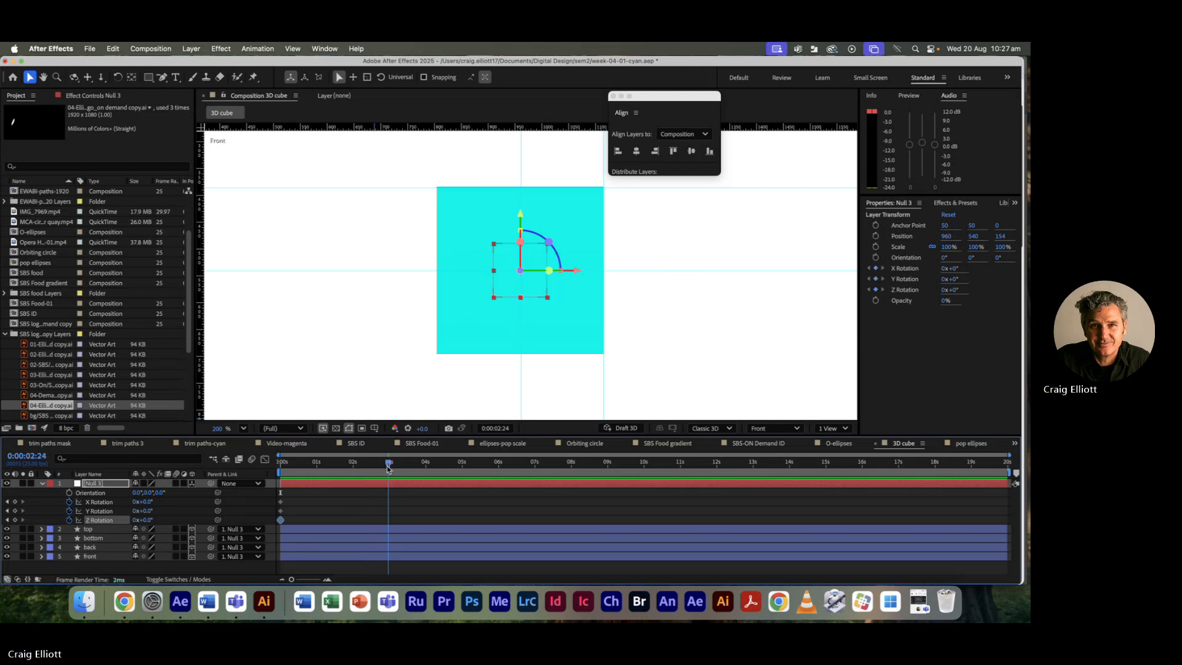
{"action": "left_click_drag", "start_coordinate": [388, 468], "coordinate": [390, 466]}
Step: Set 2 revolutions on X, Y and Z Rotation at 3 seconds and preview the spin
{"action": "left_click", "coordinate": [137, 503]}
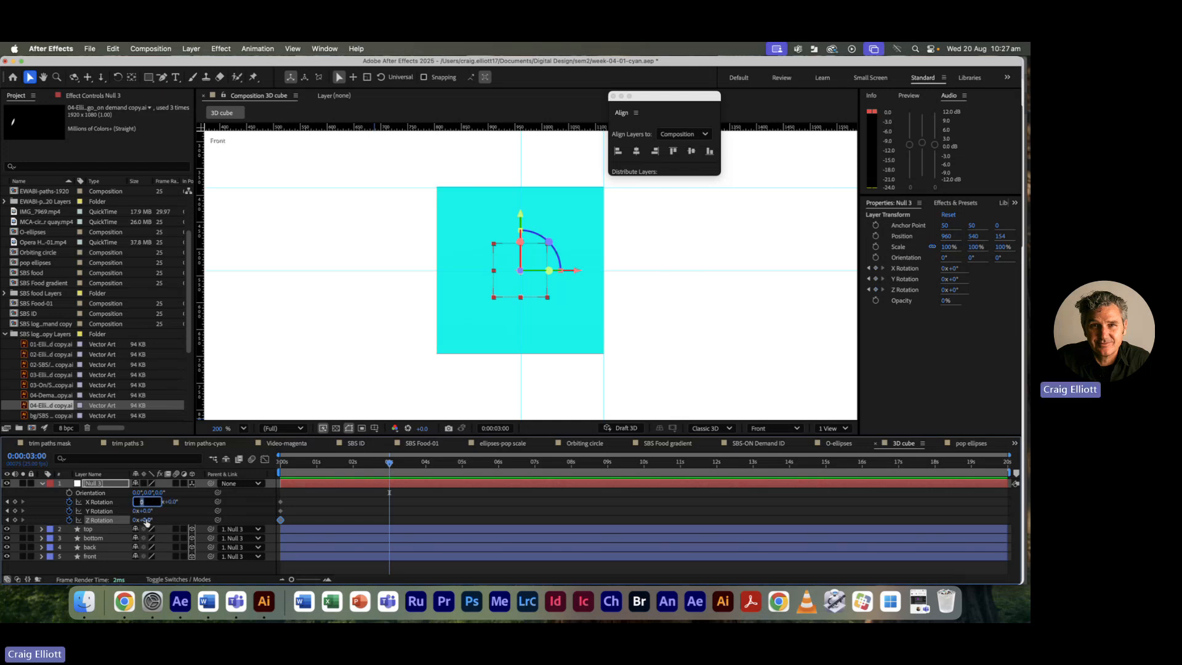
{"action": "type", "text": "2"}
{"action": "key", "text": "Tab"}
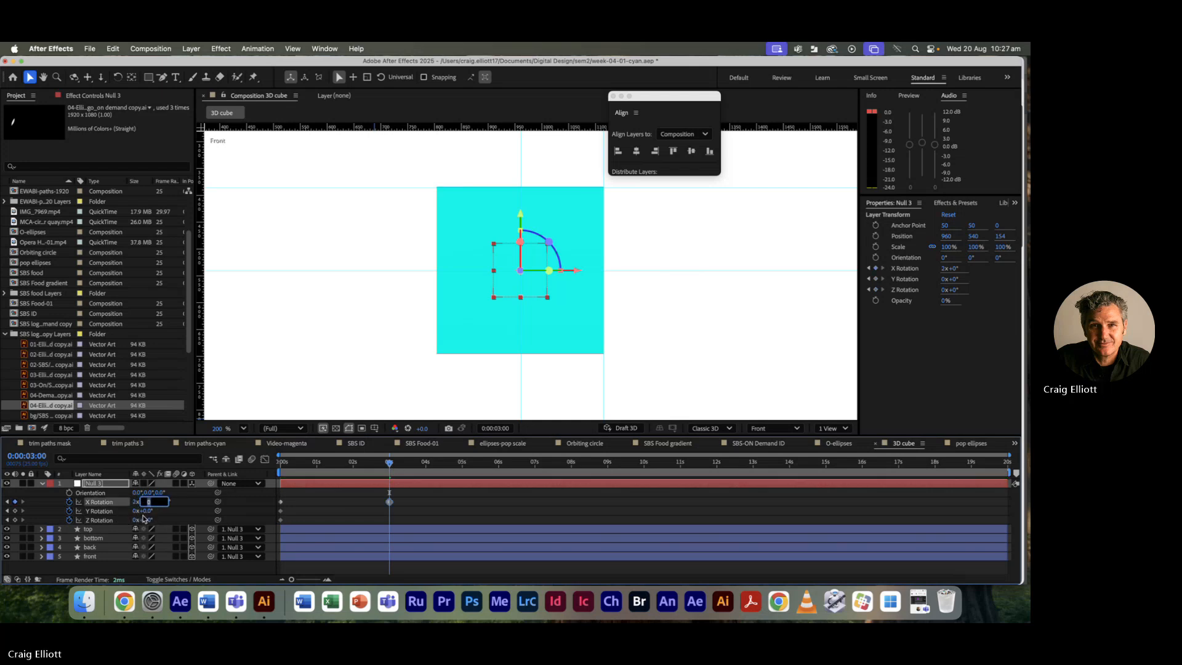
{"action": "key", "text": "Tab"}
{"action": "type", "text": "2"}
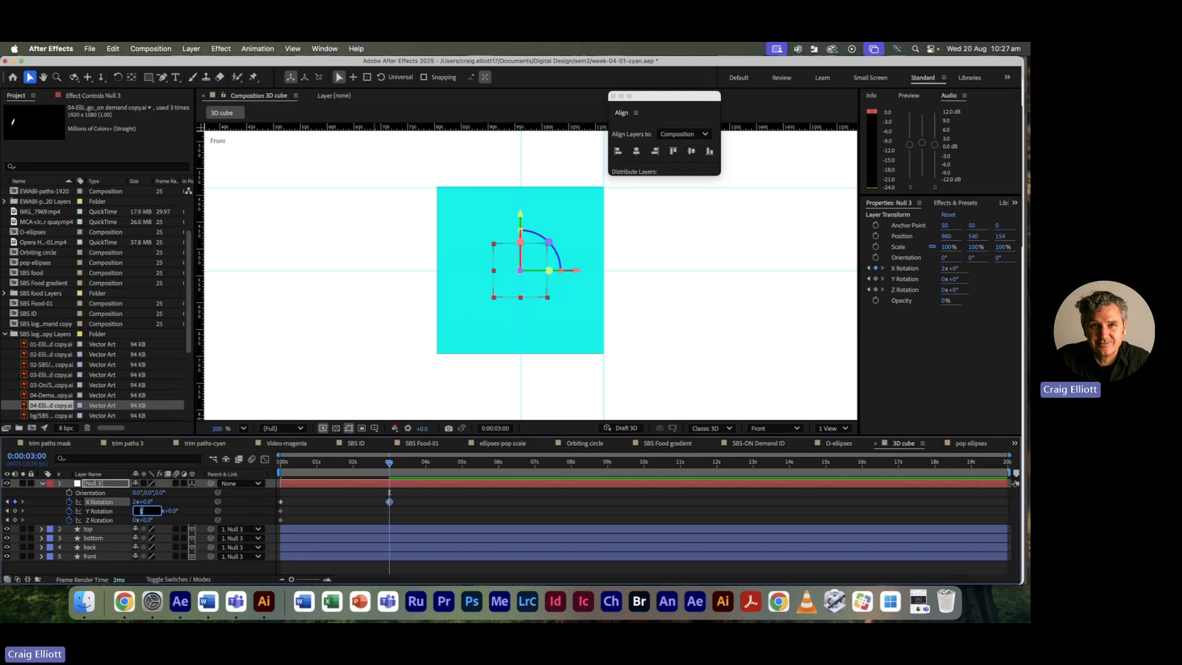
{"action": "key", "text": "Tab"}
{"action": "key", "text": "Tab"}
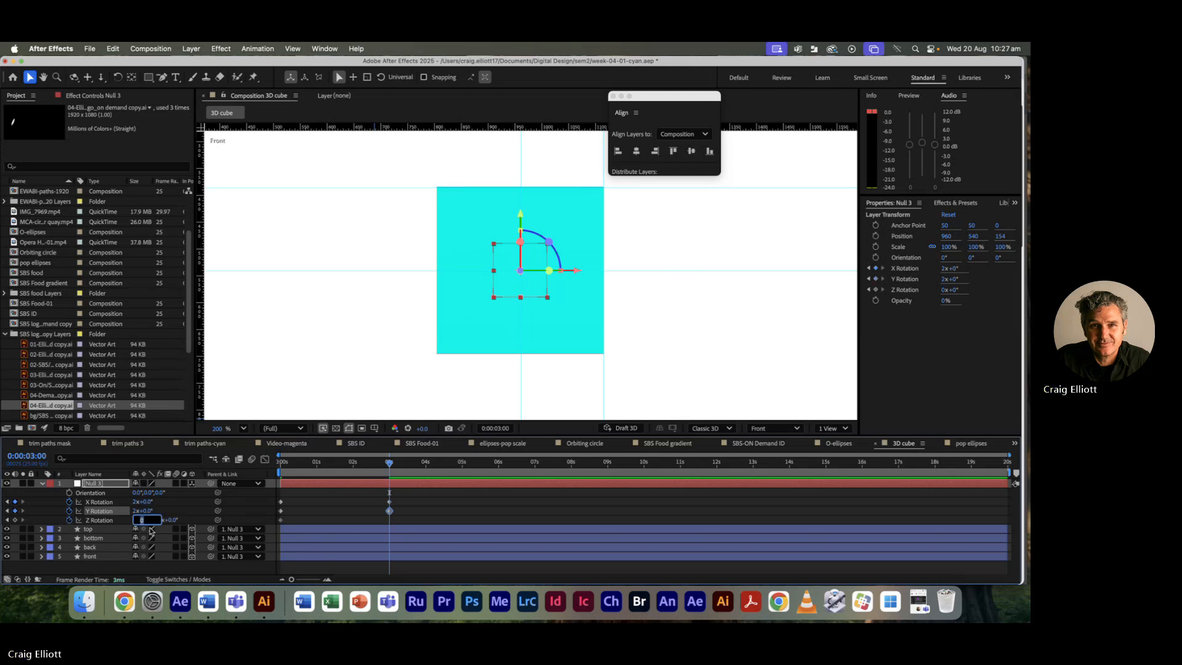
{"action": "type", "text": "2"}
{"action": "key", "text": "Tab"}
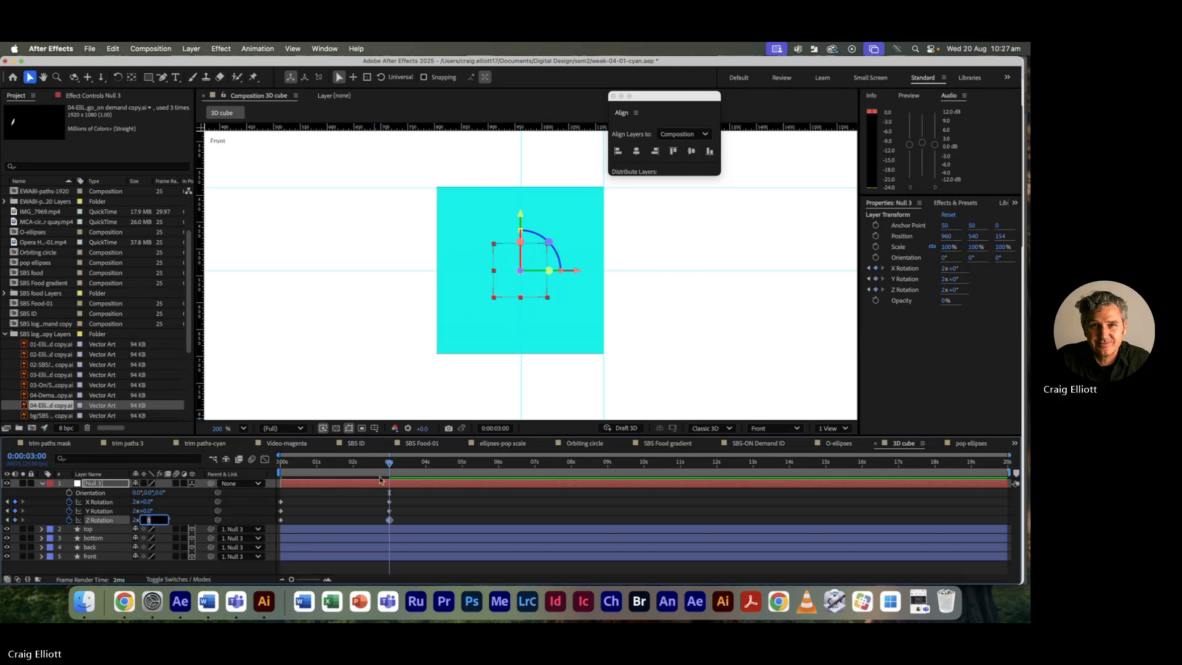
{"action": "left_click_drag", "start_coordinate": [390, 464], "coordinate": [226, 458]}
{"action": "key", "text": "space"}
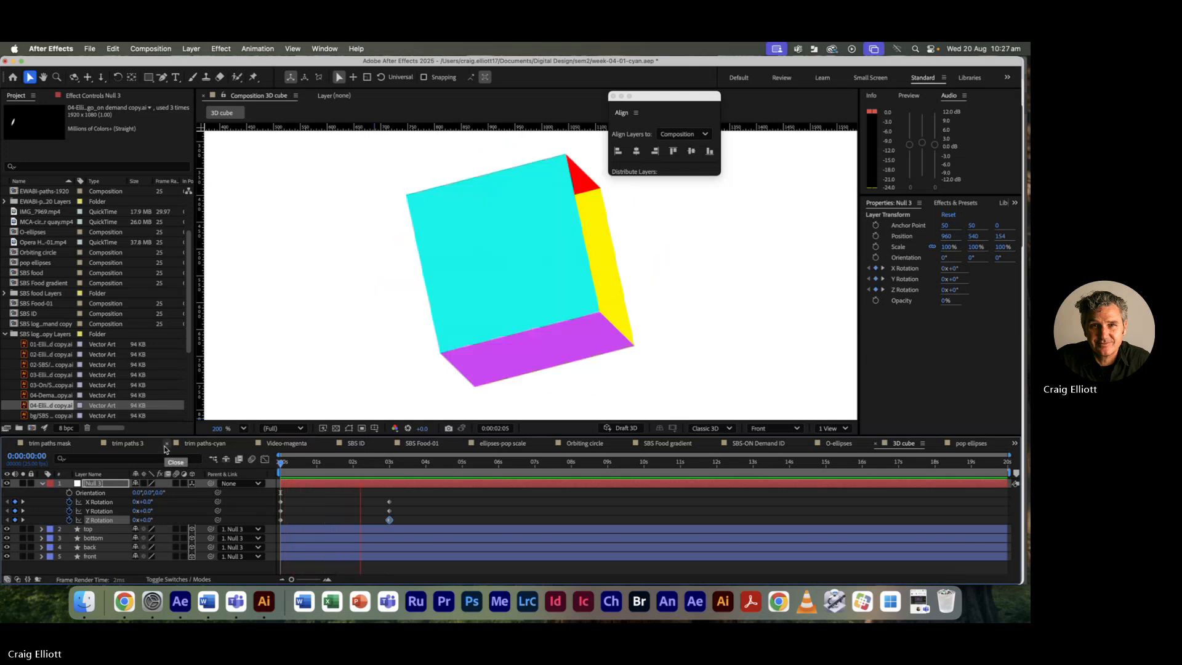
{"action": "key", "text": "space"}
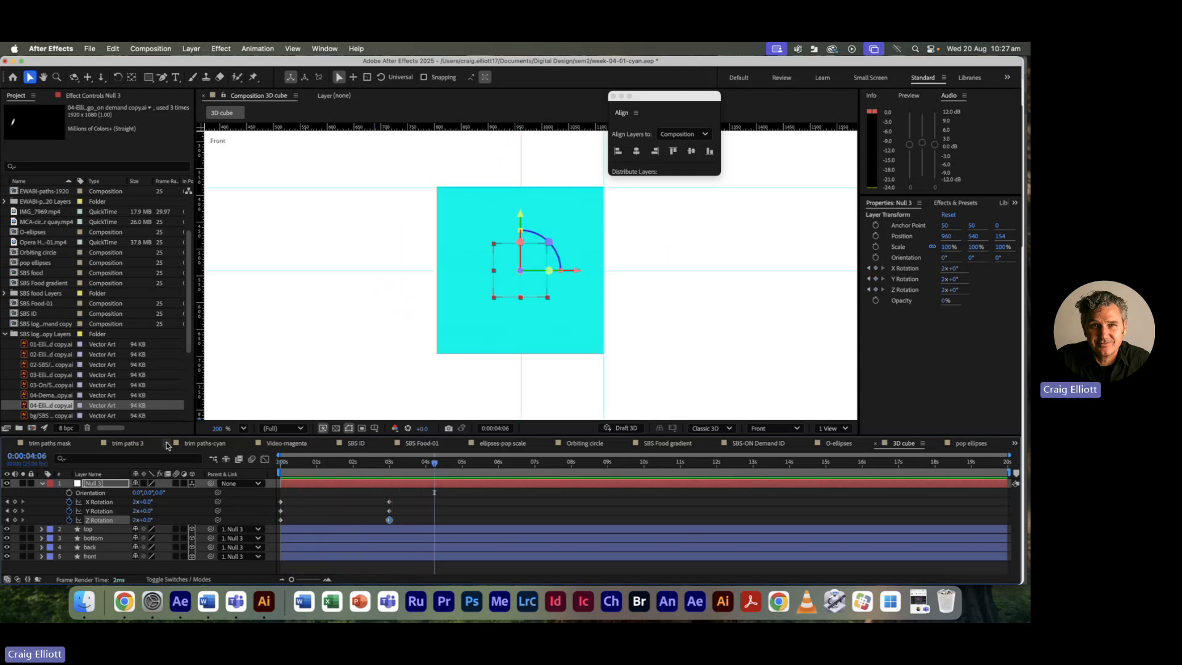
Step: Try 1 revolution per axis at about 4 seconds, then delete those three keyframes
{"action": "left_click", "coordinate": [436, 465]}
{"action": "left_click", "coordinate": [134, 503]}
{"action": "type", "text": "1"}
{"action": "key", "text": "Tab"}
{"action": "type", "text": "1"}
{"action": "key", "text": "Tab"}
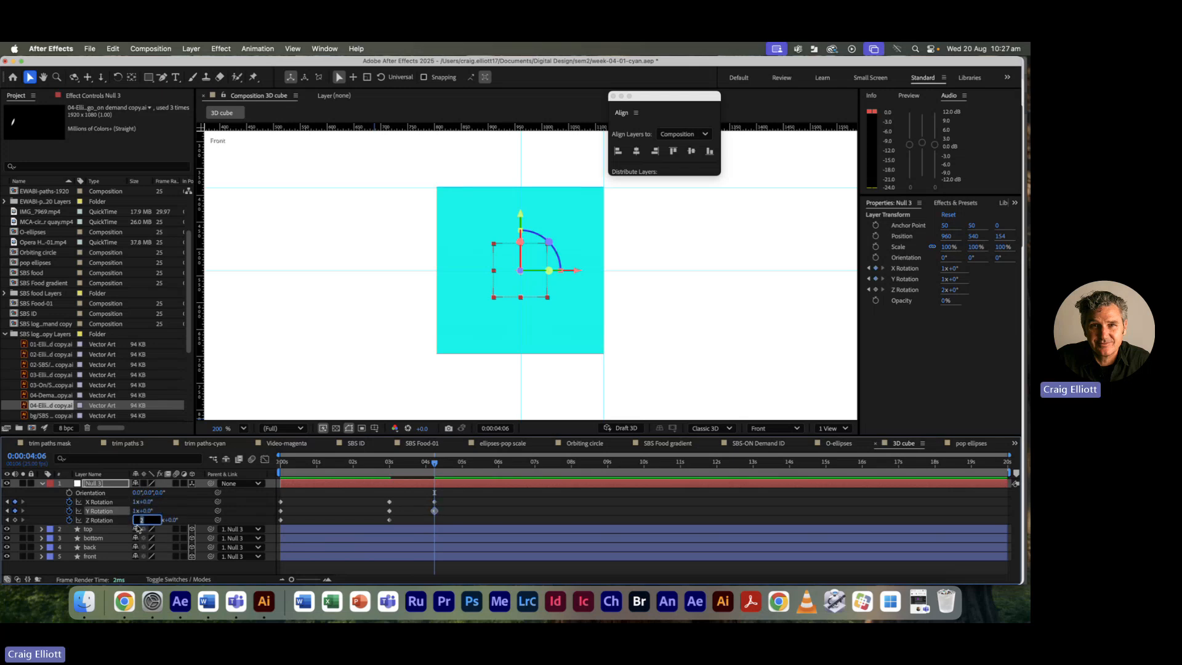
{"action": "type", "text": "1"}
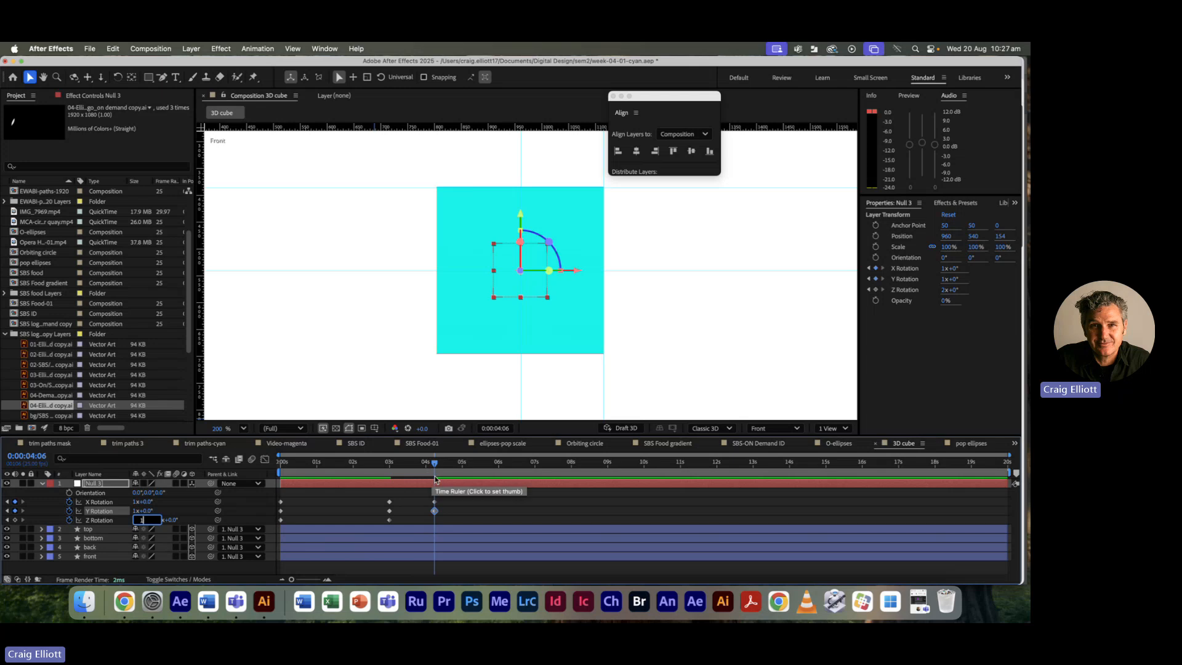
{"action": "left_click_drag", "start_coordinate": [446, 519], "coordinate": [390, 469]}
{"action": "key", "text": "Delete"}
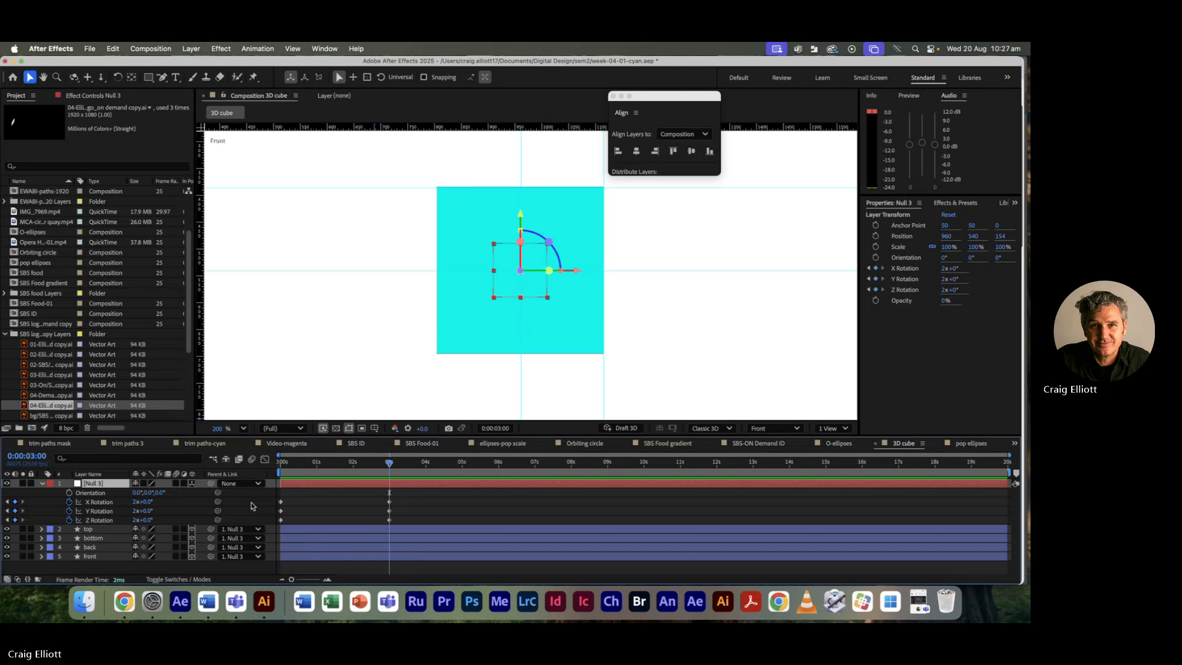
Step: Set X, Y and Z Rotation to 1 revolution at 3 seconds and preview the rotation
{"action": "left_click", "coordinate": [137, 502]}
{"action": "type", "text": "1"}
{"action": "left_click", "coordinate": [135, 511]}
{"action": "type", "text": "1"}
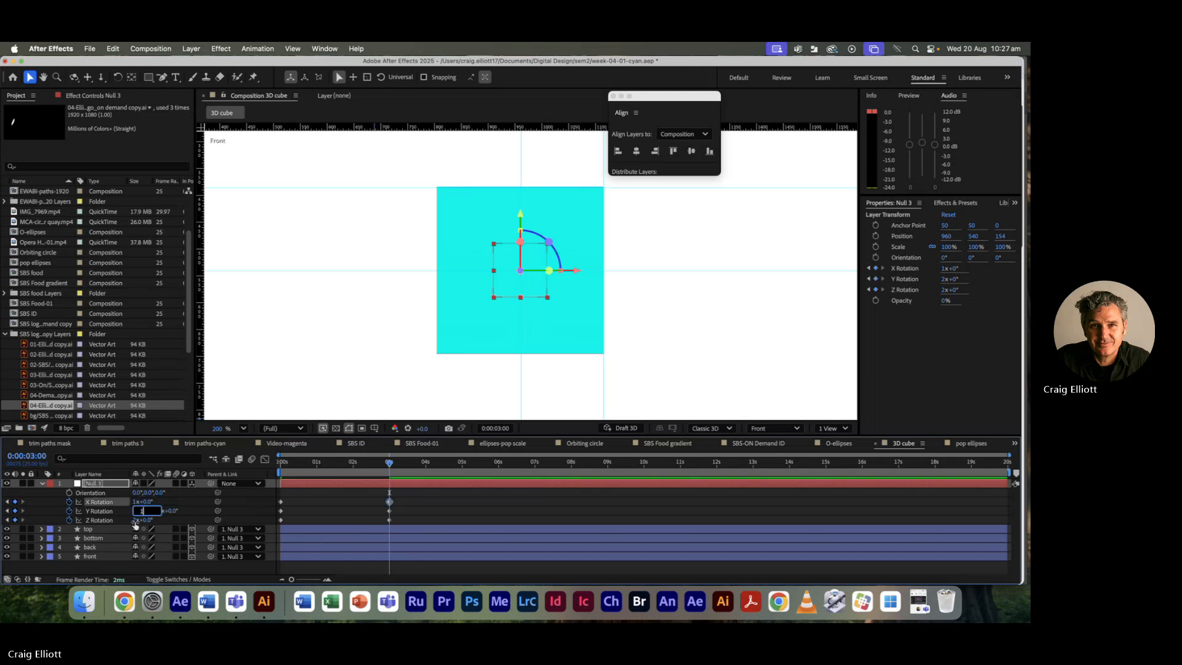
{"action": "left_click", "coordinate": [136, 520]}
{"action": "type", "text": "1"}
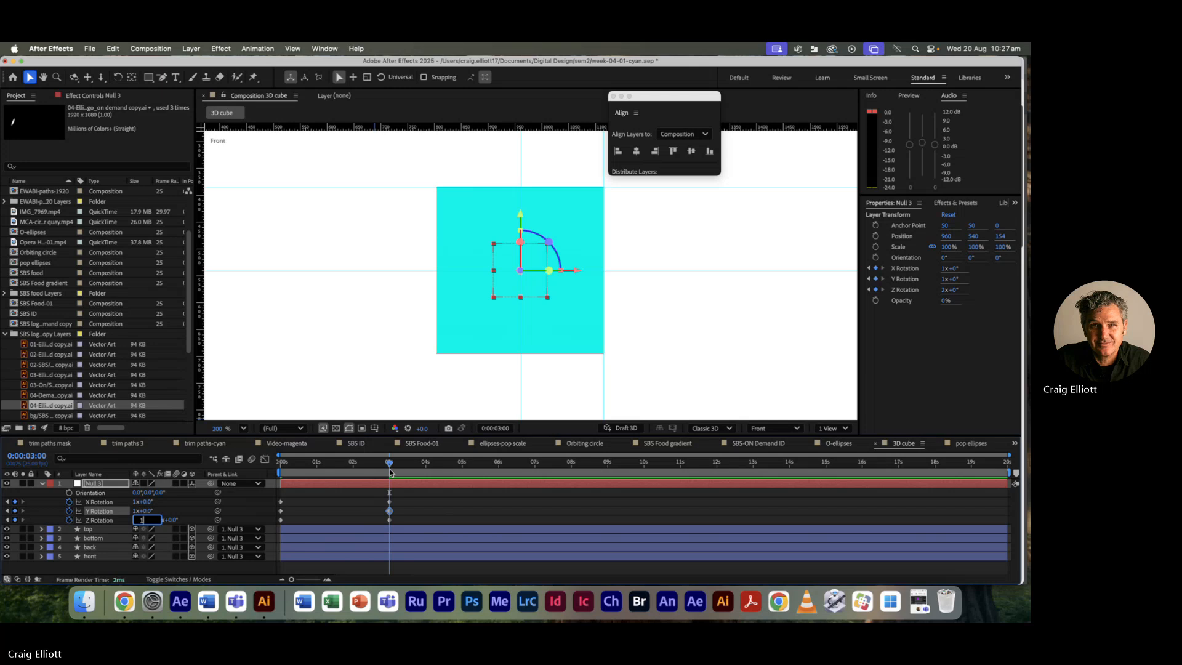
{"action": "key", "text": "Return"}
{"action": "key", "text": "space"}
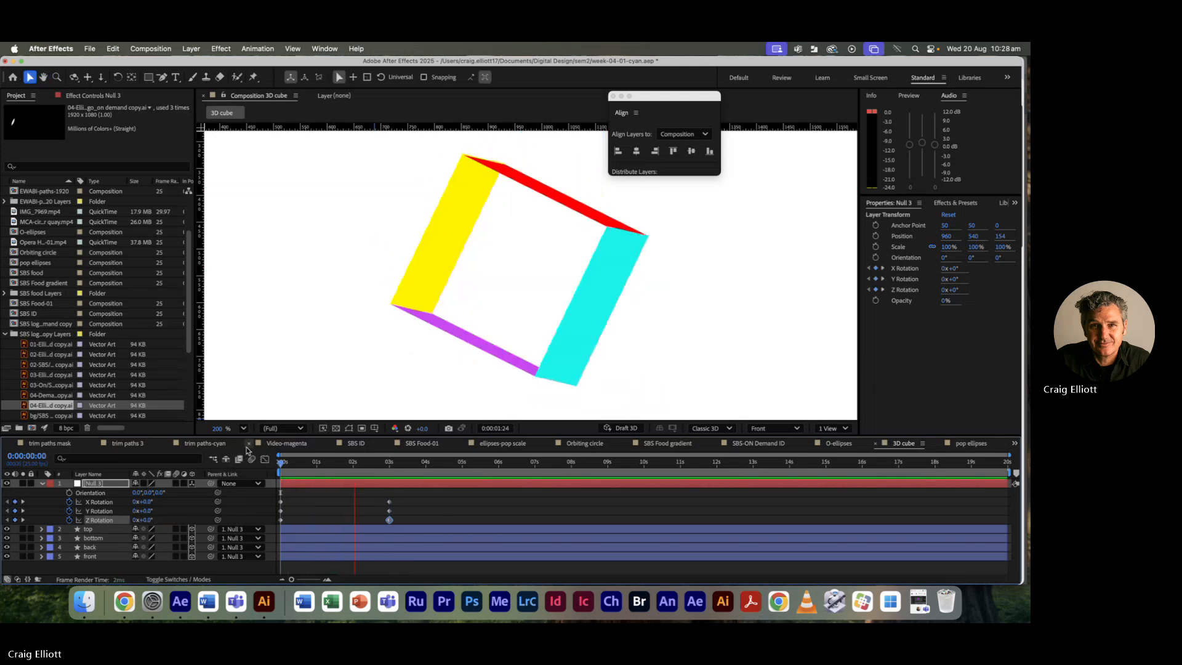
{"action": "key", "text": "space"}
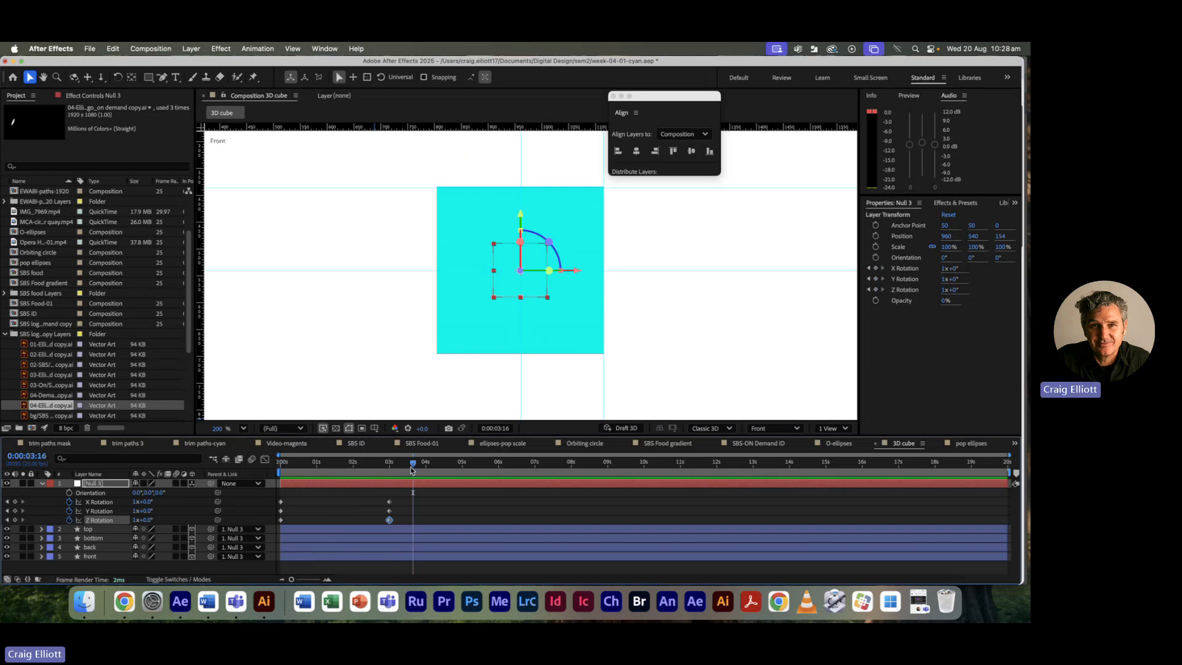
Step: Drag the Y Rotation keyframes to about 1.5–4.5 s and Z to 3–6 s, then play back
{"action": "left_click_drag", "start_coordinate": [412, 465], "coordinate": [397, 466]}
{"action": "left_click_drag", "start_coordinate": [406, 523], "coordinate": [335, 514]}
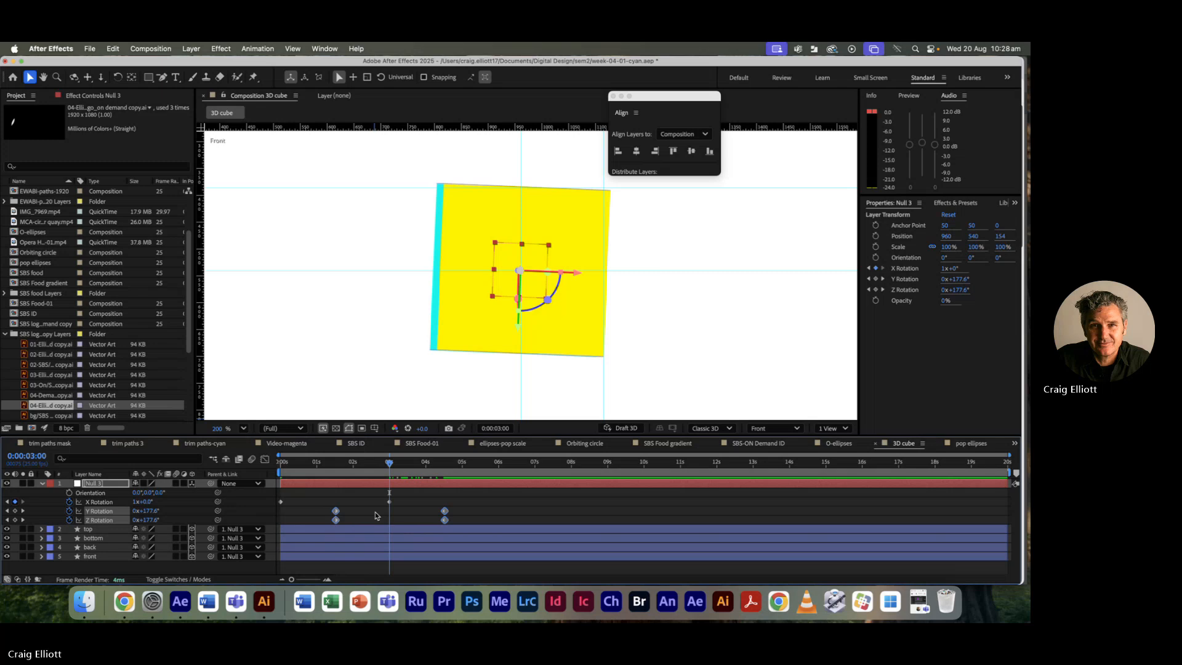
{"action": "left_click_drag", "start_coordinate": [494, 519], "coordinate": [307, 528]}
{"action": "left_click_drag", "start_coordinate": [481, 522], "coordinate": [395, 524]}
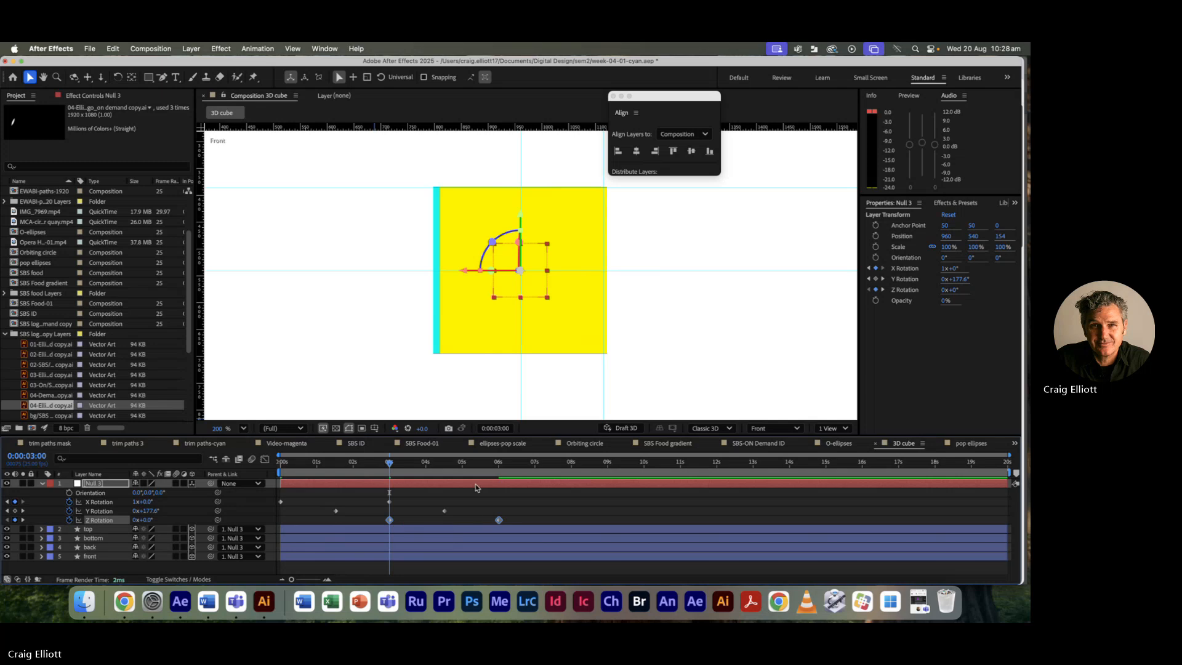
{"action": "left_click_drag", "start_coordinate": [386, 467], "coordinate": [200, 462]}
{"action": "key", "text": "space"}
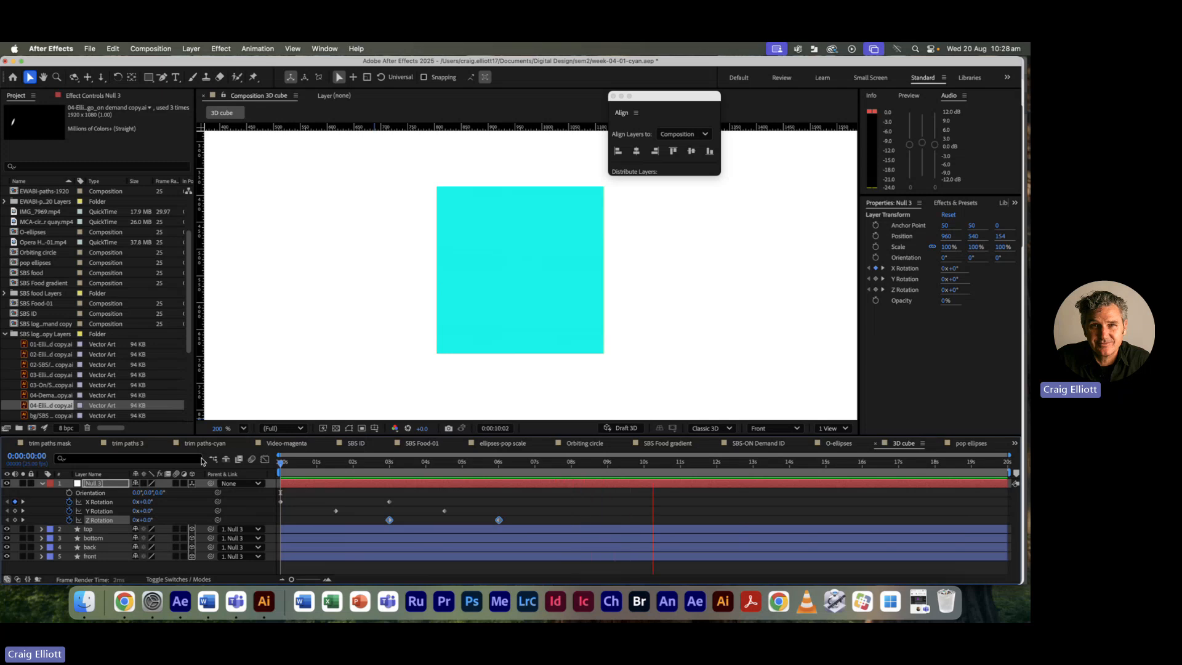
Step: Stop playback, rewind to frame zero and deselect Null 3 and its keyframes
{"action": "key", "text": "space"}
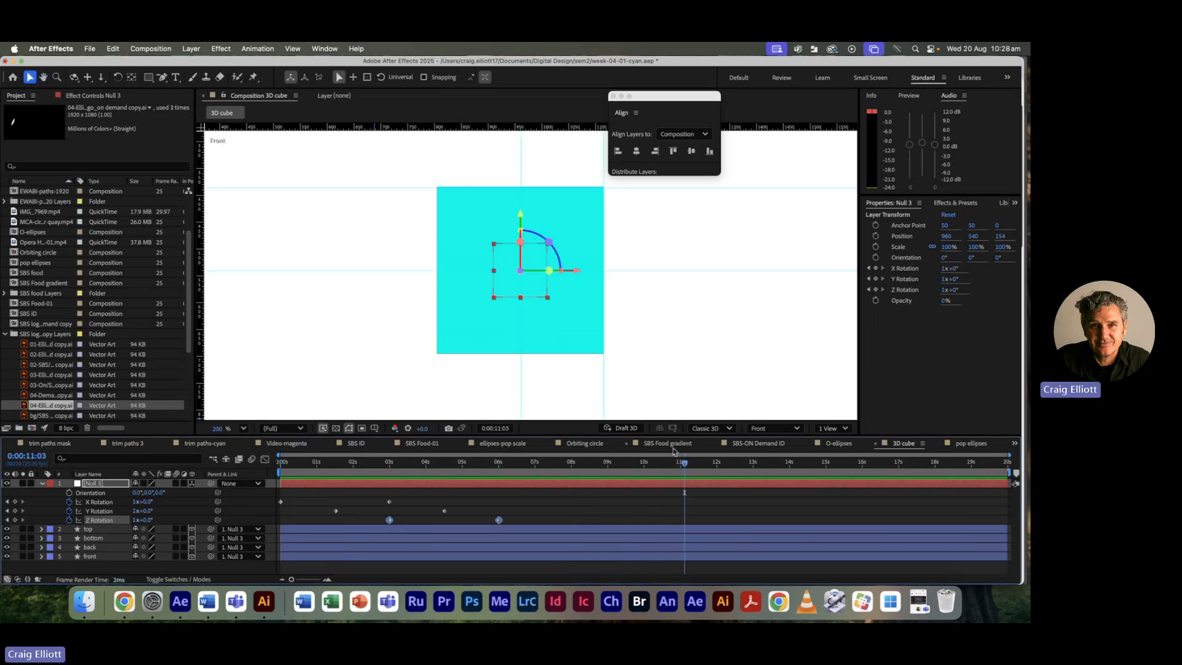
{"action": "left_click_drag", "start_coordinate": [684, 463], "coordinate": [247, 463]}
{"action": "left_click", "coordinate": [568, 490]}
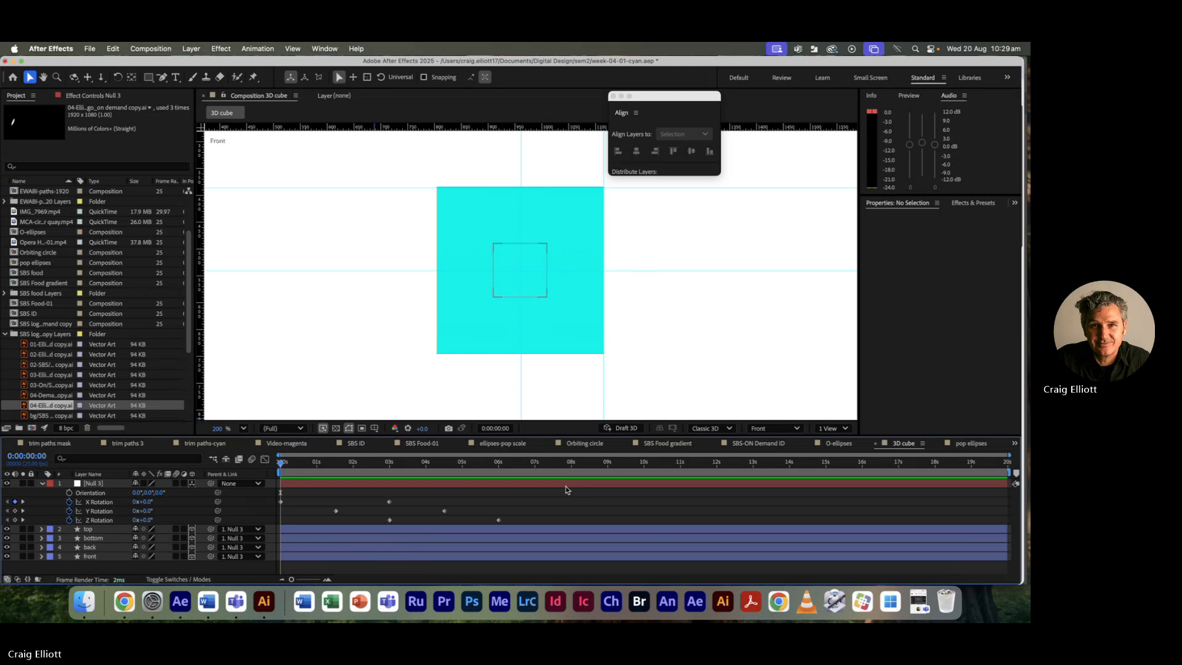
Step: Create a new camera layer via Layer > New > Camera and move its settings dialog up-left
{"action": "left_click", "coordinate": [191, 49]}
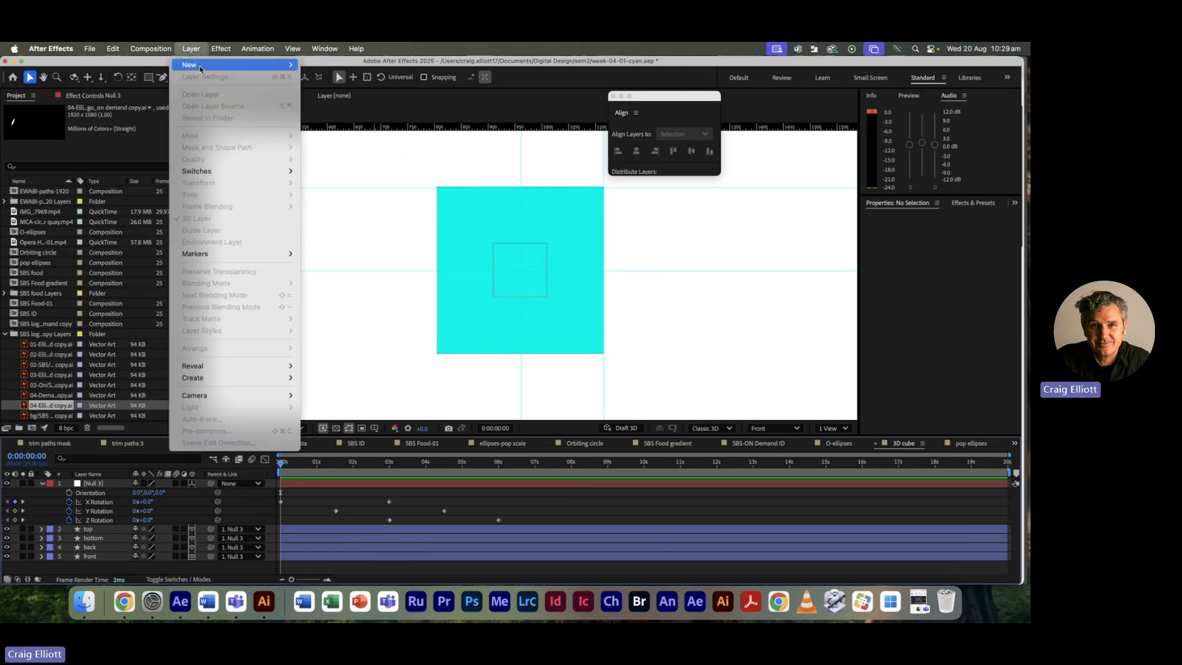
{"action": "mouse_move", "coordinate": [259, 65]}
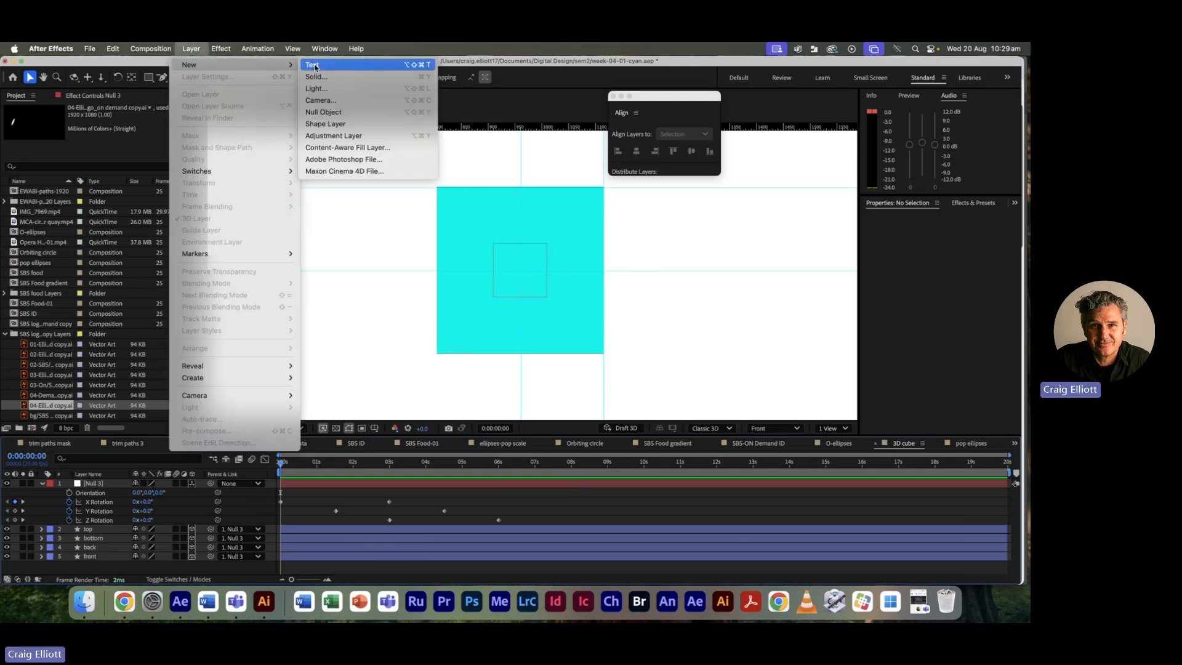
{"action": "left_click", "coordinate": [340, 103]}
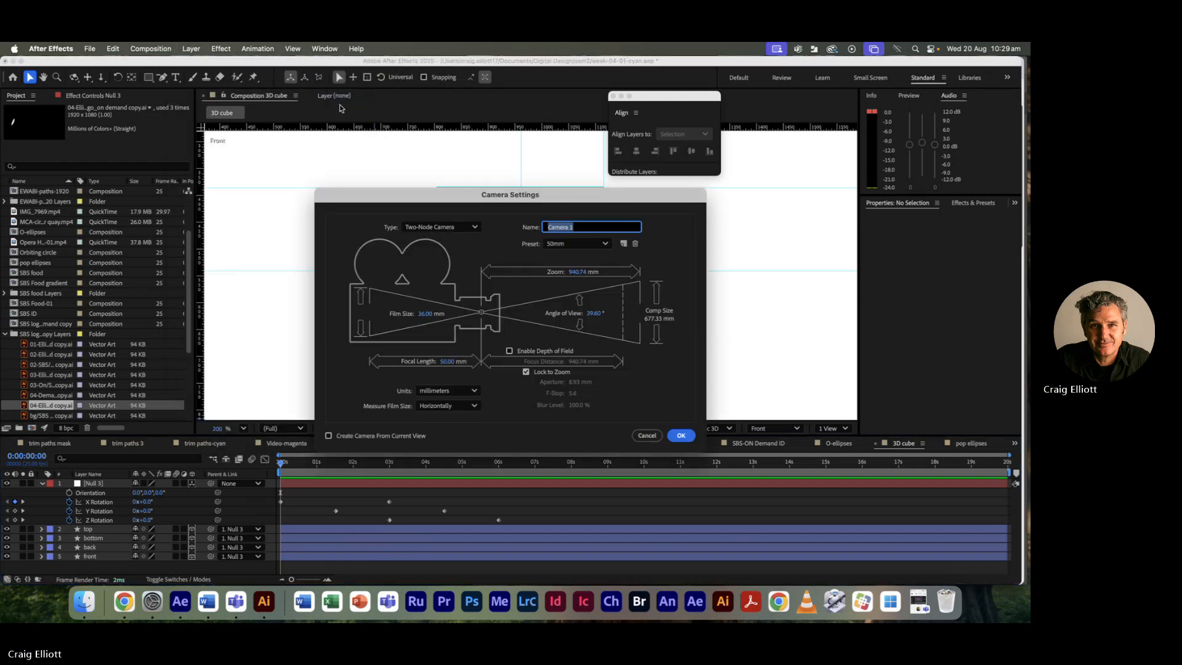
{"action": "left_click_drag", "start_coordinate": [448, 187], "coordinate": [411, 141]}
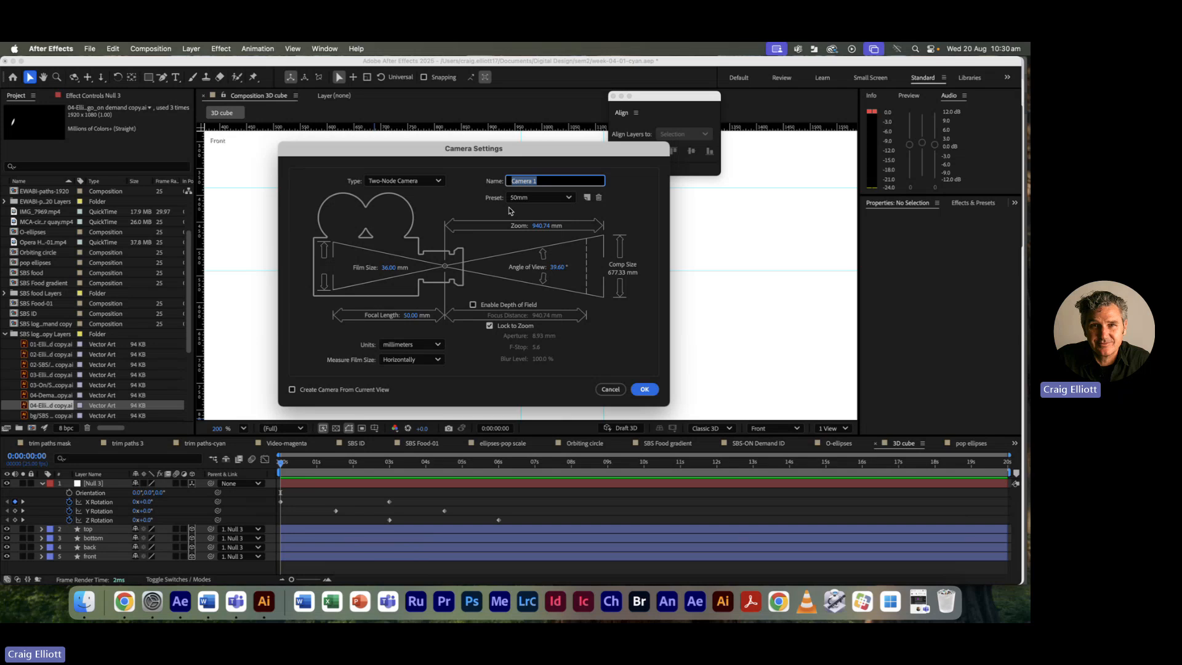
Step: Set Camera 1's type to One-Node Camera and add it to the composition
{"action": "left_click", "coordinate": [439, 183]}
{"action": "left_click", "coordinate": [423, 194]}
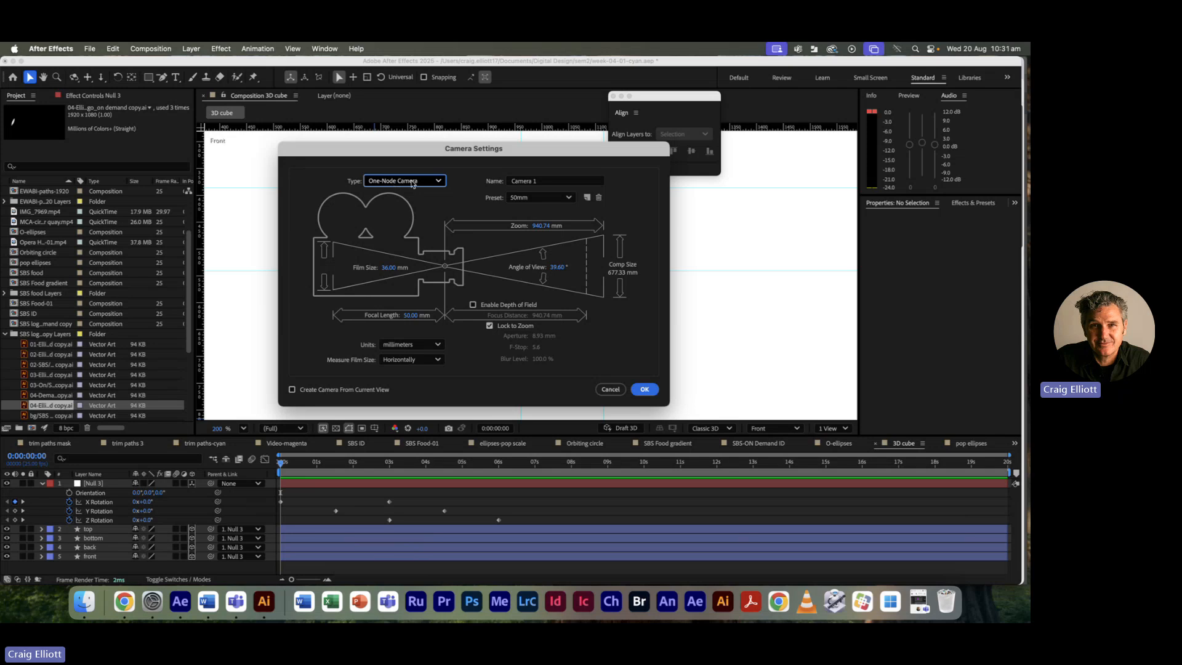
{"action": "left_click", "coordinate": [647, 390]}
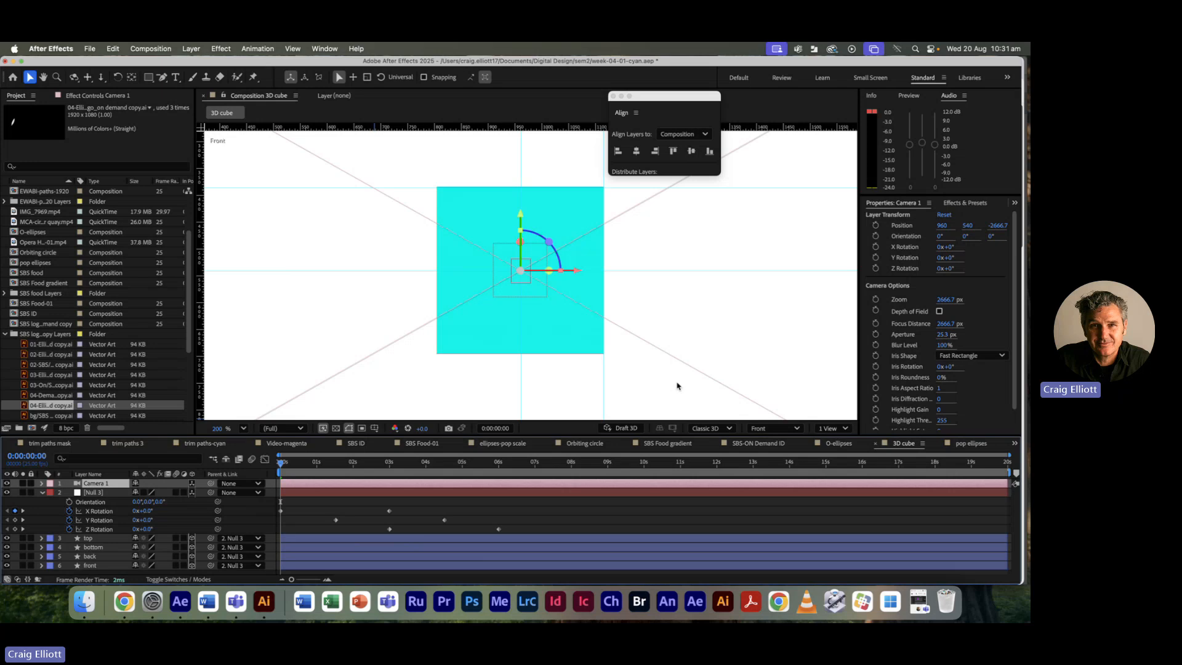
Step: Collapse the null's rotation properties and switch the 3D view to Camera 1
{"action": "left_click", "coordinate": [42, 492]}
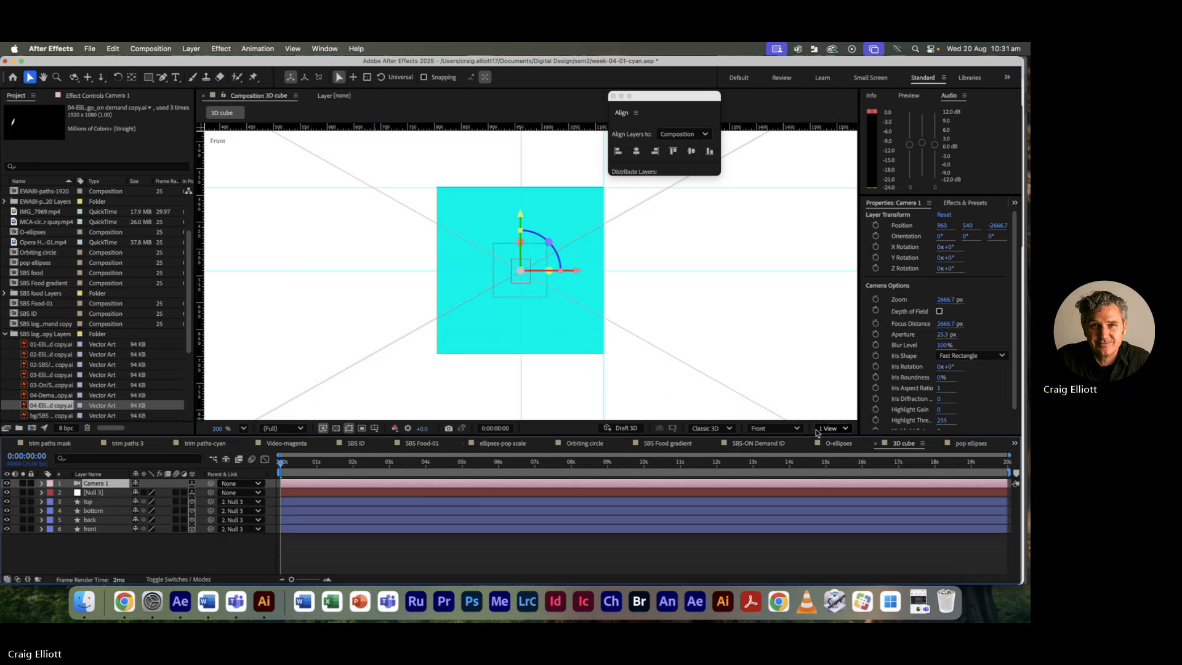
{"action": "left_click", "coordinate": [789, 429]}
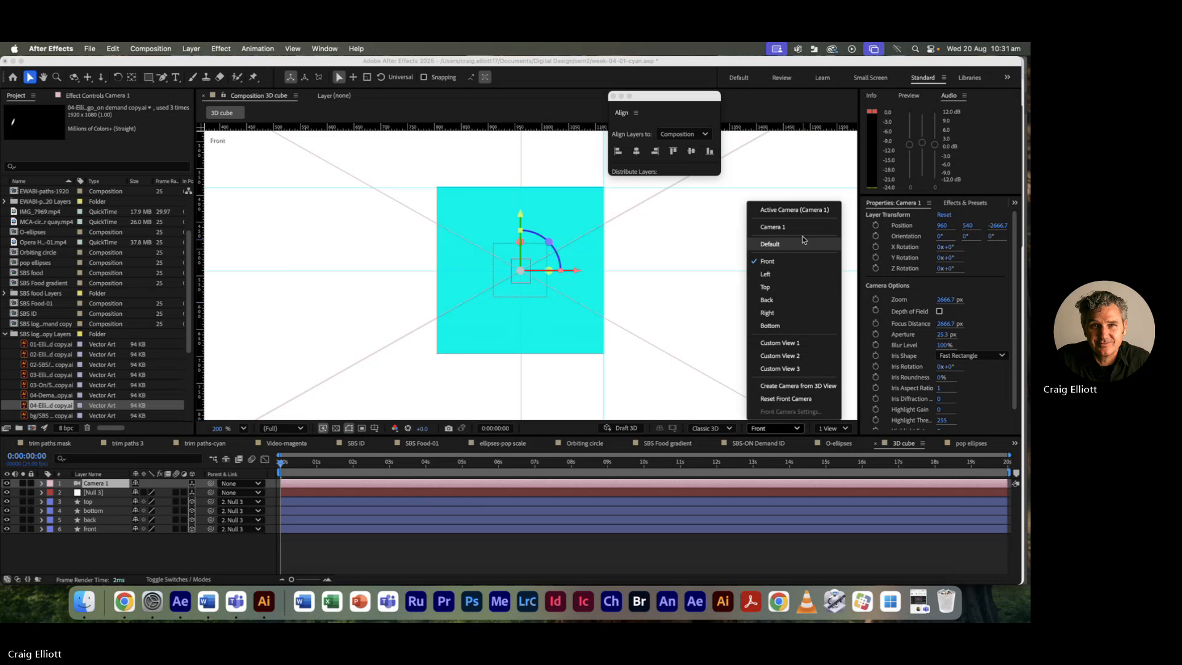
{"action": "left_click", "coordinate": [781, 227]}
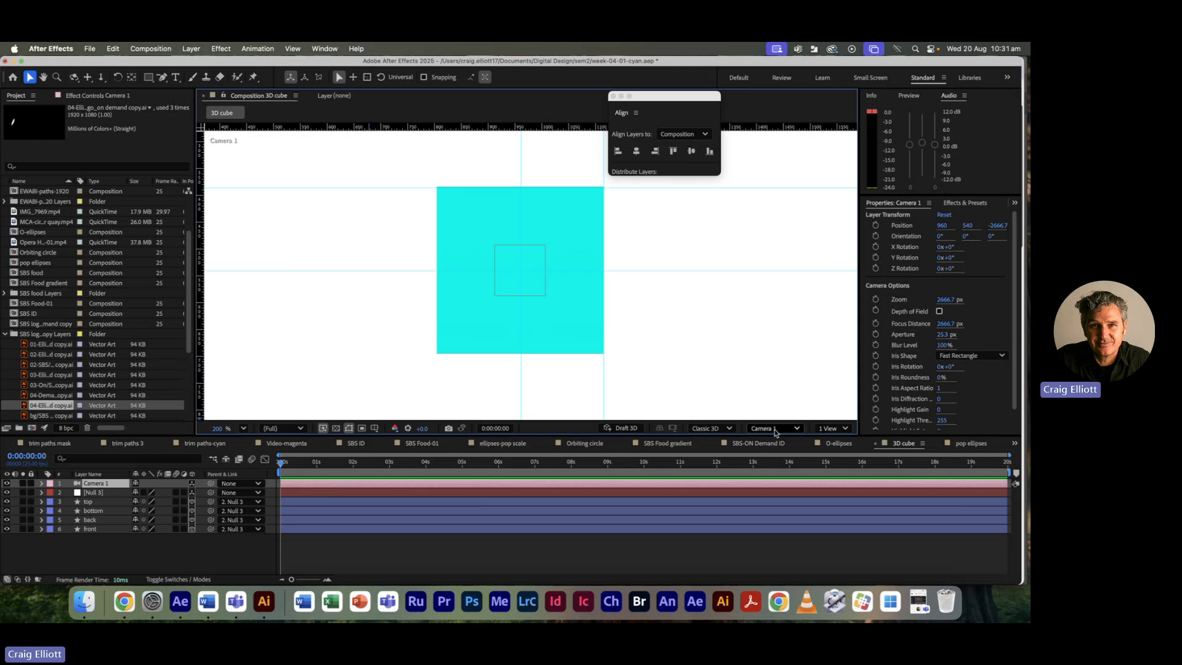
Step: Split the viewer into 2 Views, with Camera 1 in one view and Top in the other
{"action": "left_click", "coordinate": [846, 429]}
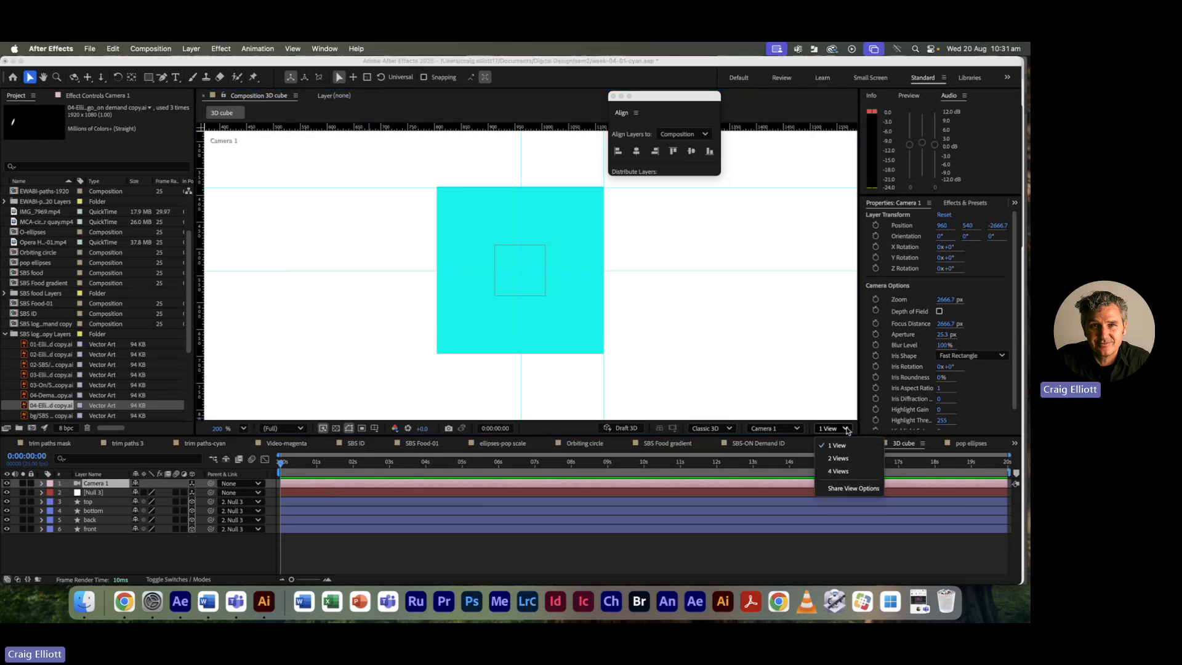
{"action": "left_click", "coordinate": [838, 458]}
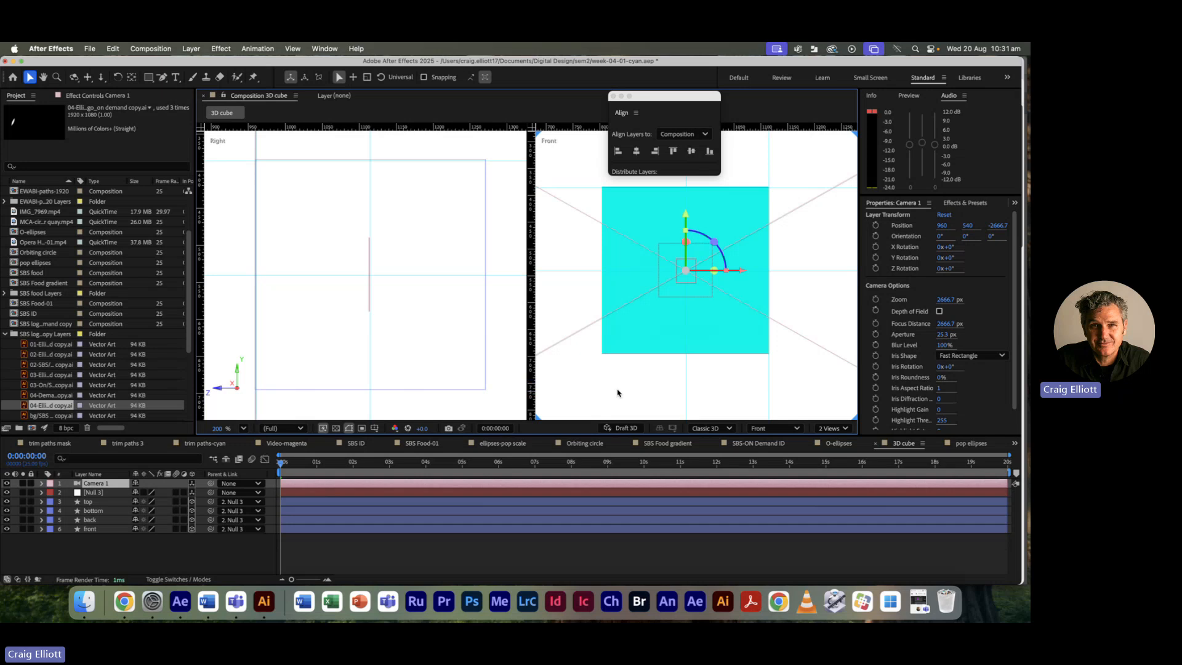
{"action": "left_click", "coordinate": [781, 429]}
{"action": "left_click", "coordinate": [786, 227]}
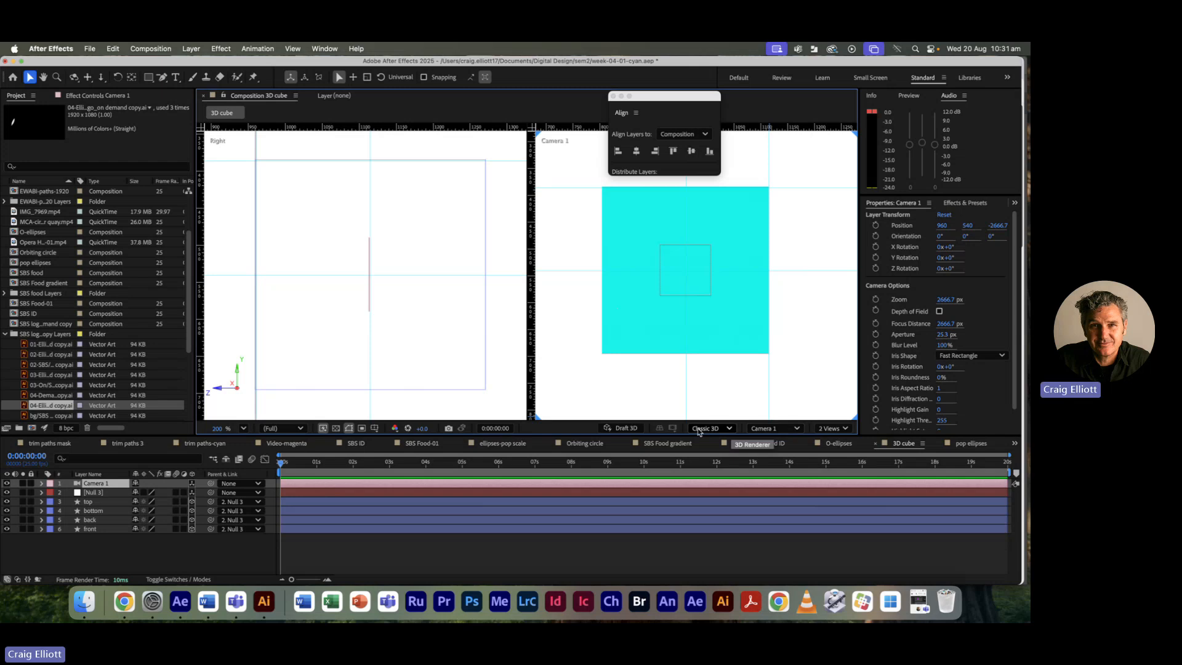
{"action": "left_click", "coordinate": [410, 330]}
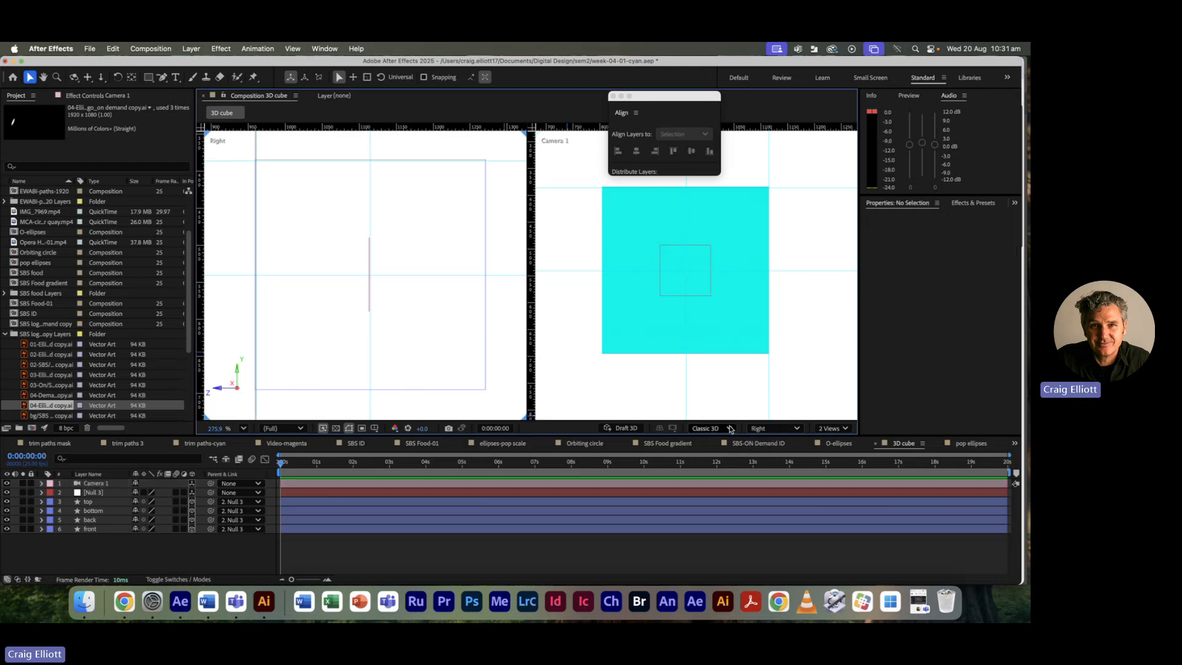
{"action": "left_click", "coordinate": [766, 429]}
{"action": "left_click", "coordinate": [767, 287]}
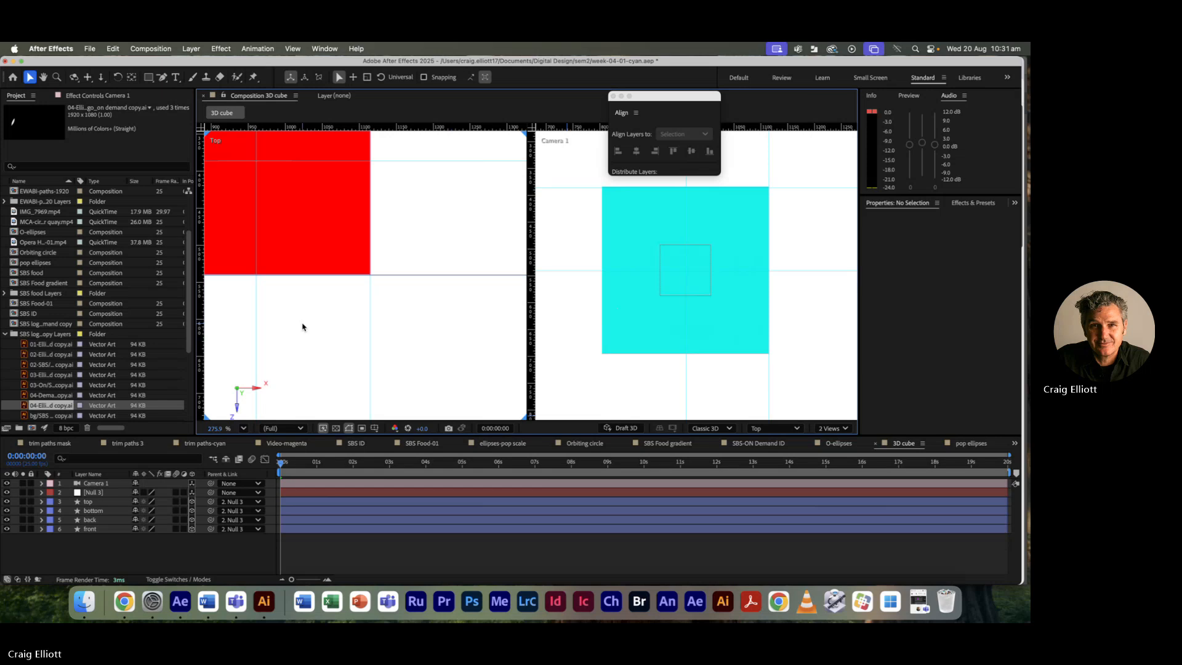
Step: In the Top view, drag Camera 1 back along its Z axis to -3743.7
{"action": "scroll", "coordinate": [303, 326], "scroll_direction": "down", "scroll_amount": 5}
{"action": "scroll", "coordinate": [306, 328], "scroll_direction": "down", "scroll_amount": 2}
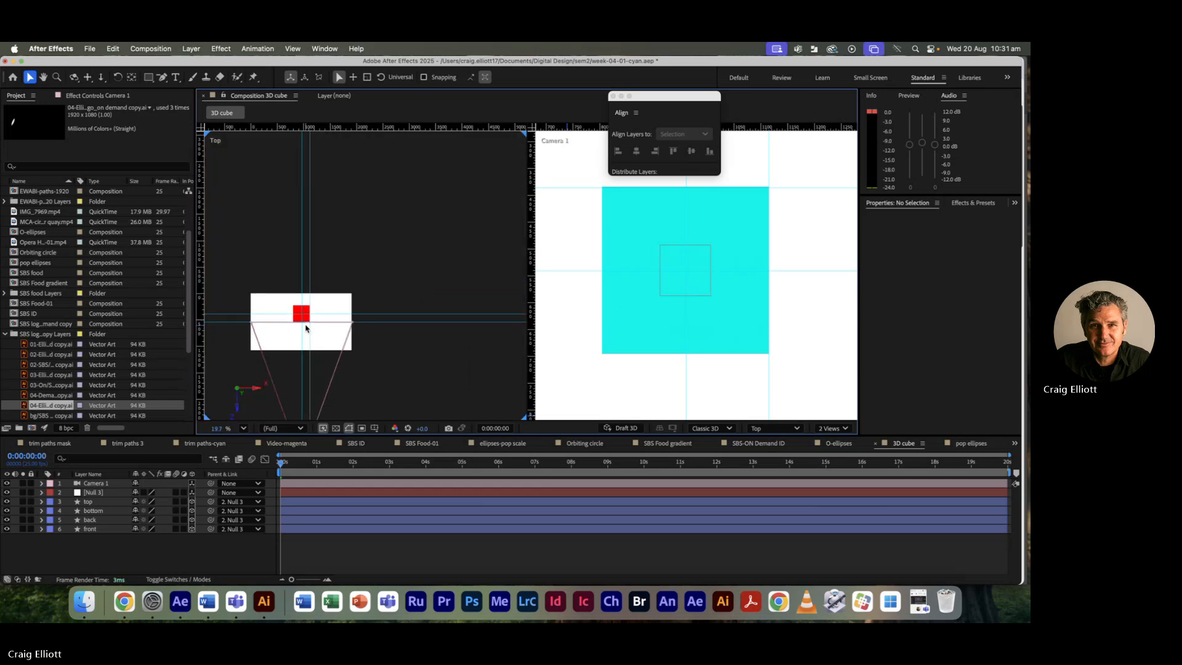
{"action": "key", "text": "h"}
{"action": "left_click_drag", "start_coordinate": [390, 379], "coordinate": [454, 249]}
{"action": "key", "text": "v"}
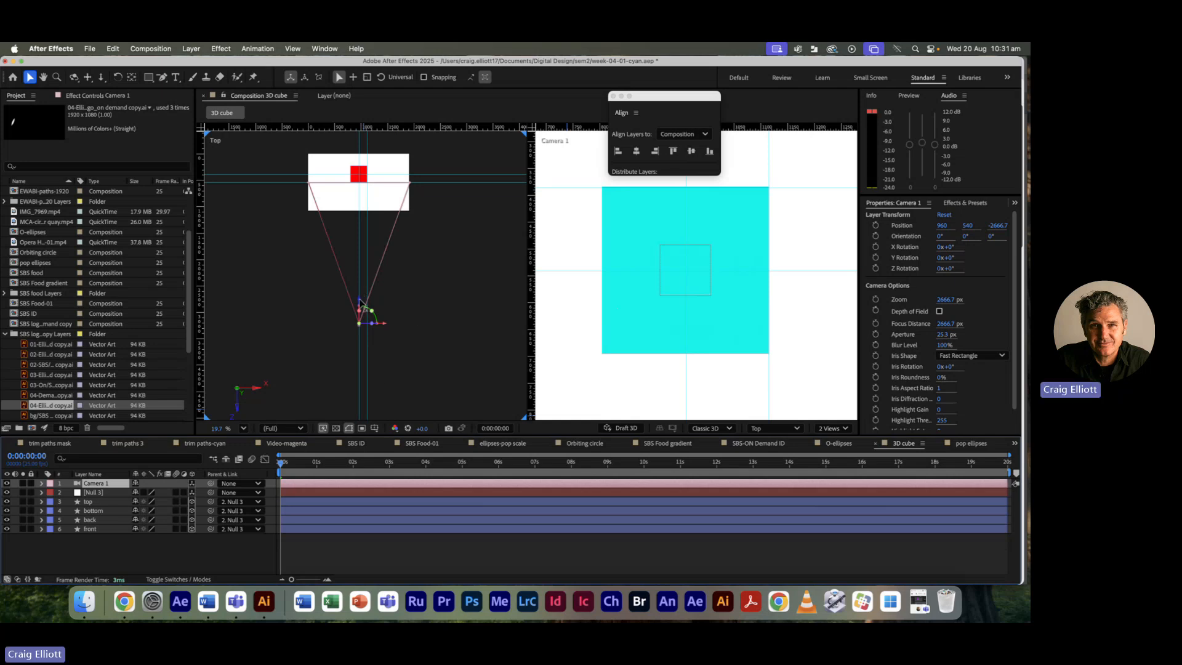
{"action": "left_click_drag", "start_coordinate": [362, 303], "coordinate": [340, 357]}
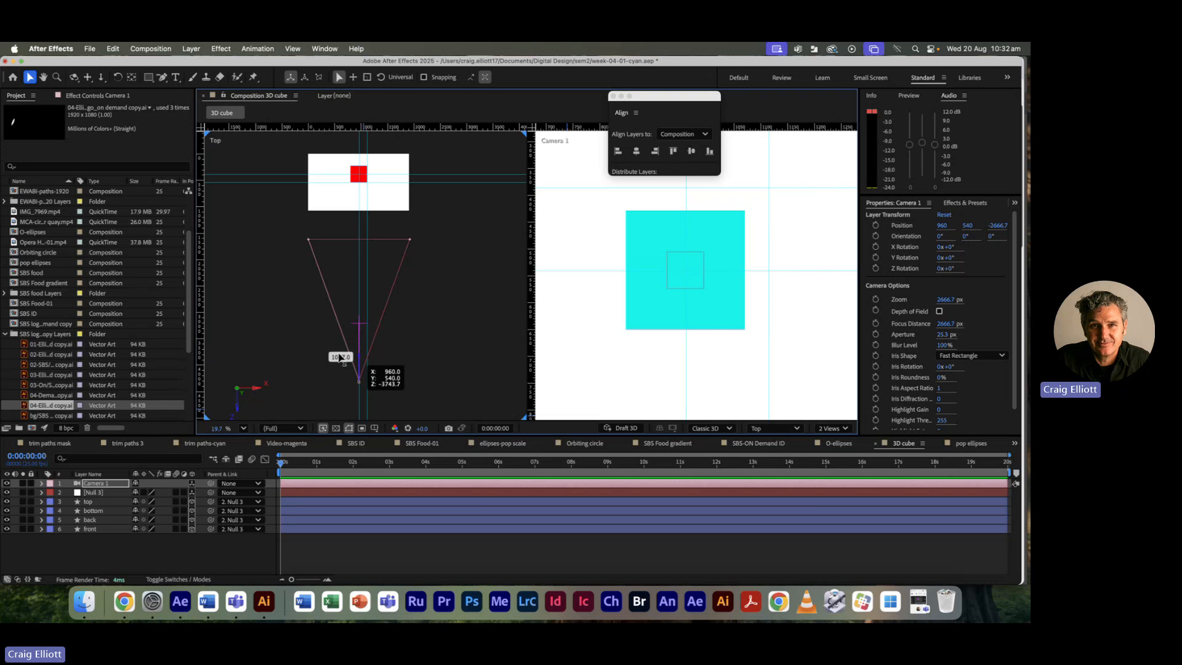
{"action": "left_click_drag", "start_coordinate": [340, 357], "coordinate": [340, 357]}
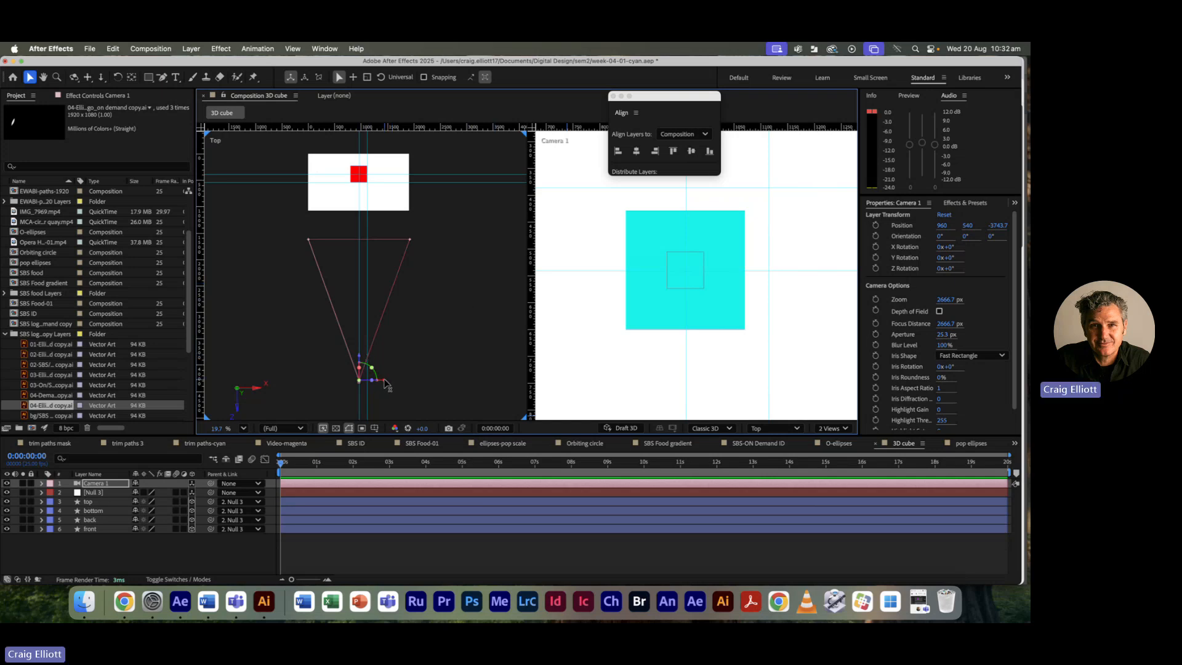
{"action": "mouse_move", "coordinate": [386, 387]}
{"action": "left_mouse_down"}
{"action": "mouse_move", "coordinate": [431, 385]}
{"action": "mouse_move", "coordinate": [362, 383]}
{"action": "mouse_move", "coordinate": [389, 384]}
{"action": "left_mouse_up"}
Step: Rotate Null 3 to 90° Y Rotation, then shift Camera 1 along Z to about -3794.7
{"action": "left_click", "coordinate": [358, 493]}
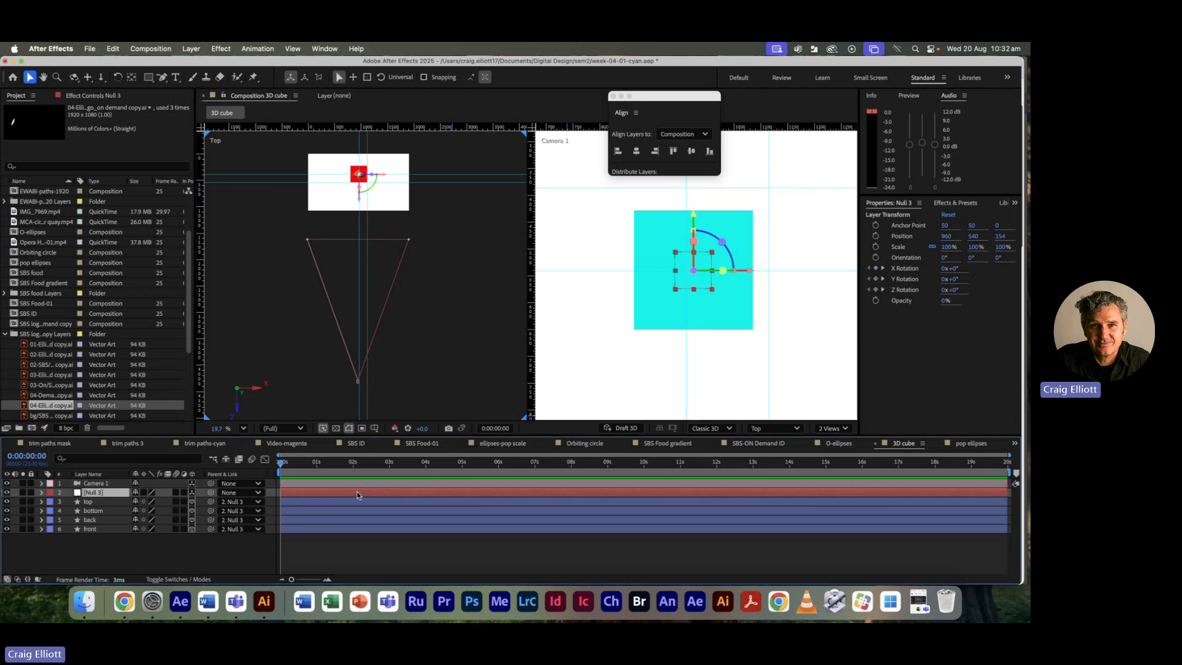
{"action": "key", "text": "r"}
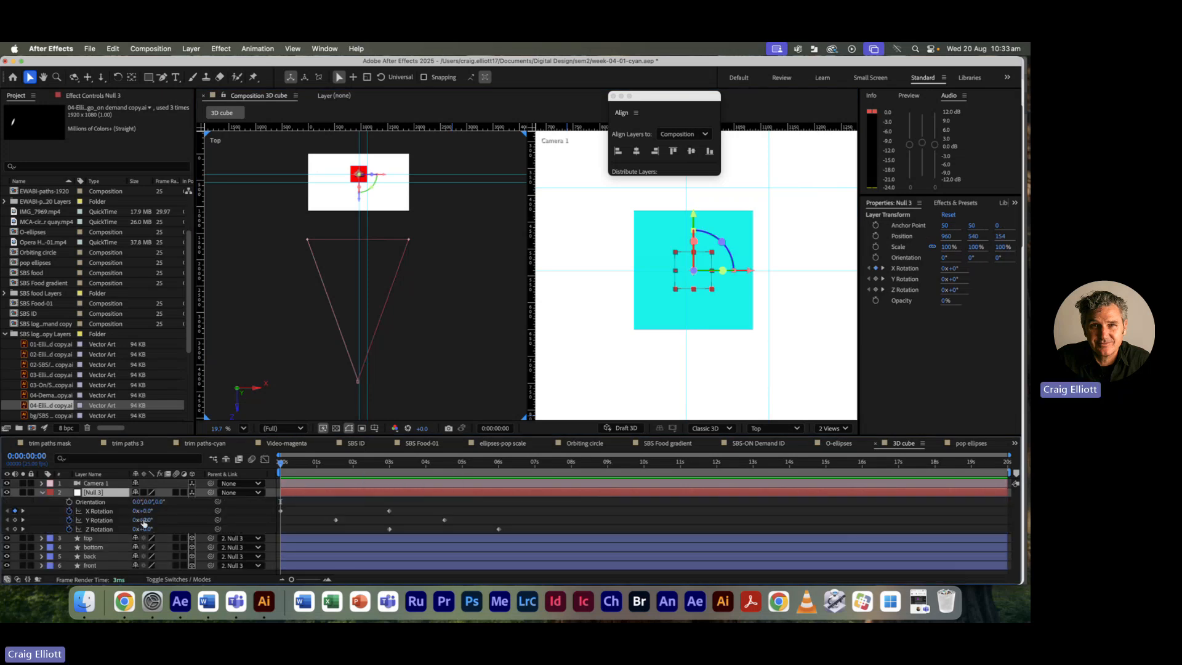
{"action": "left_click_drag", "start_coordinate": [143, 520], "coordinate": [189, 517]}
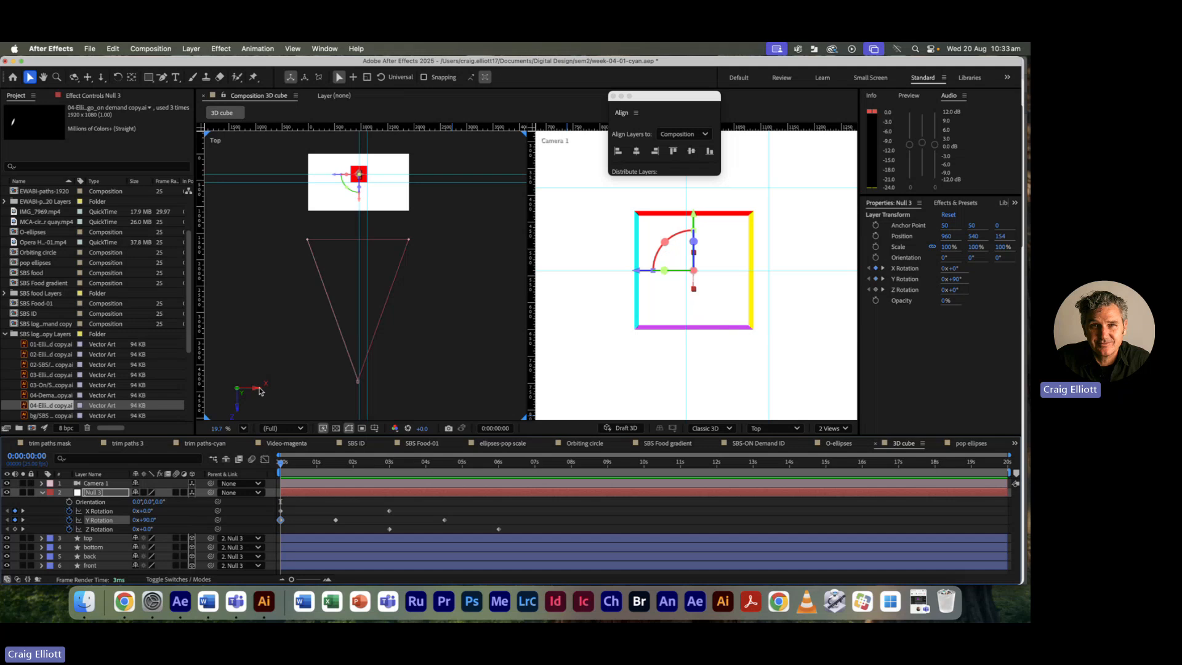
{"action": "left_click", "coordinate": [357, 380]}
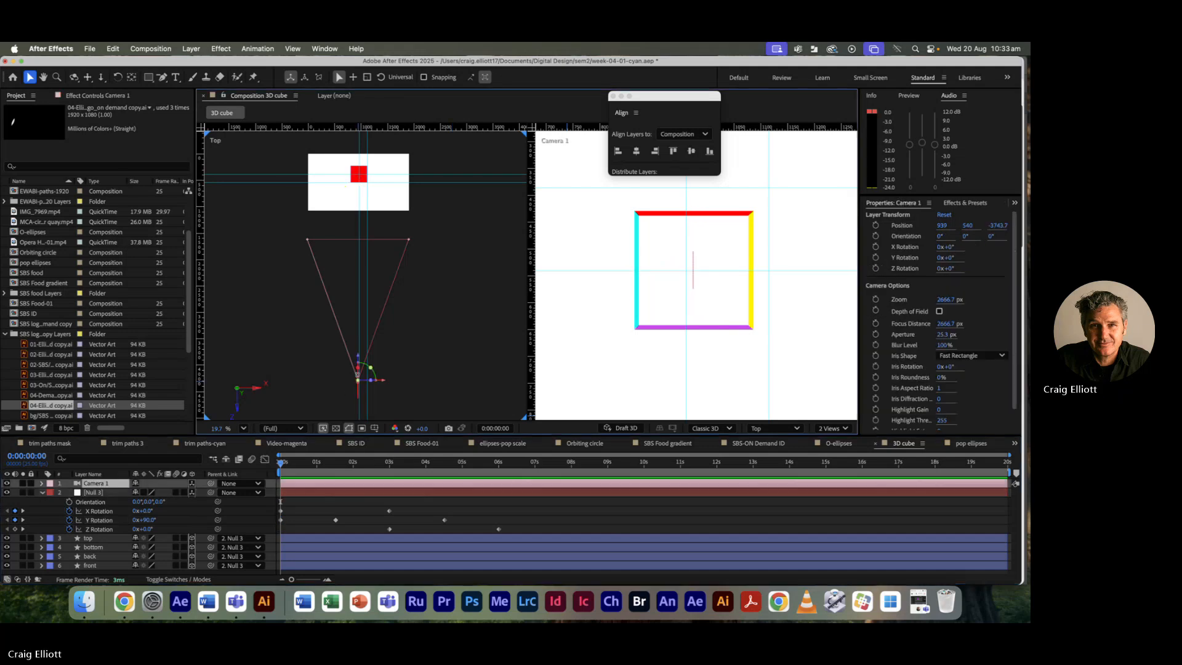
{"action": "mouse_move", "coordinate": [362, 362]}
{"action": "left_mouse_down"}
{"action": "mouse_move", "coordinate": [377, 333]}
{"action": "mouse_move", "coordinate": [375, 134]}
{"action": "mouse_move", "coordinate": [386, 232]}
{"action": "mouse_move", "coordinate": [351, 338]}
{"action": "mouse_move", "coordinate": [358, 150]}
{"action": "mouse_move", "coordinate": [358, 400]}
{"action": "mouse_move", "coordinate": [342, 216]}
{"action": "mouse_move", "coordinate": [343, 375]}
{"action": "mouse_move", "coordinate": [341, 361]}
{"action": "left_mouse_up"}
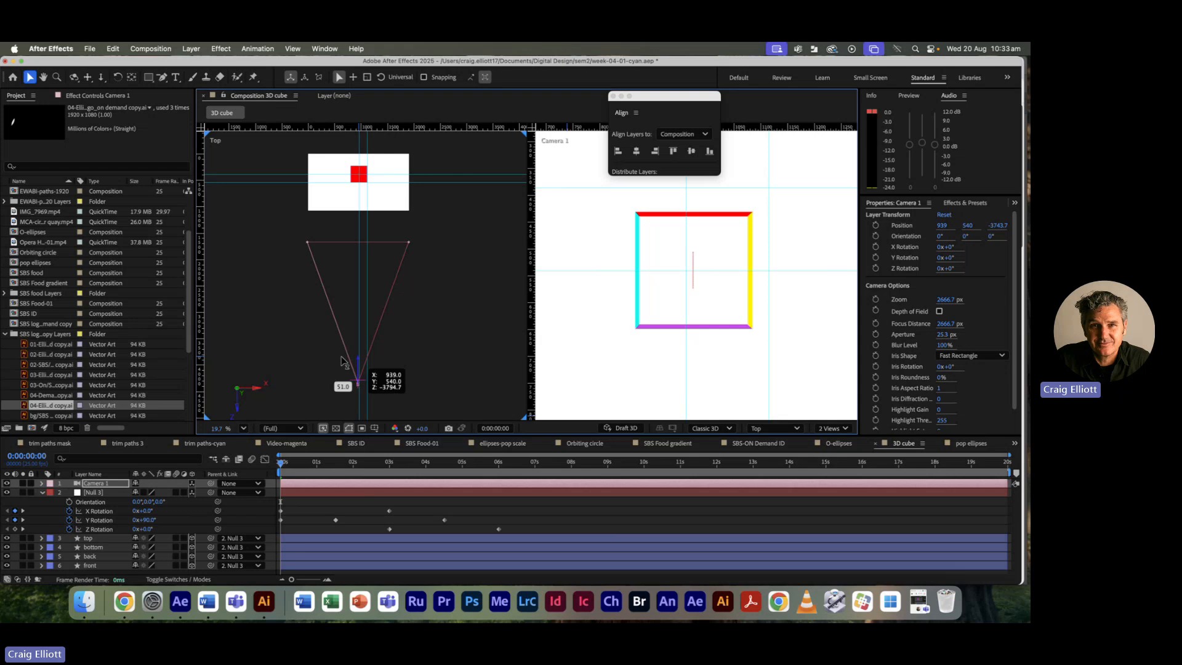
Step: Drag Camera 1 along Z in the Top view to -3288.7 so the cube looks larger
{"action": "left_click_drag", "start_coordinate": [342, 361], "coordinate": [343, 364]}
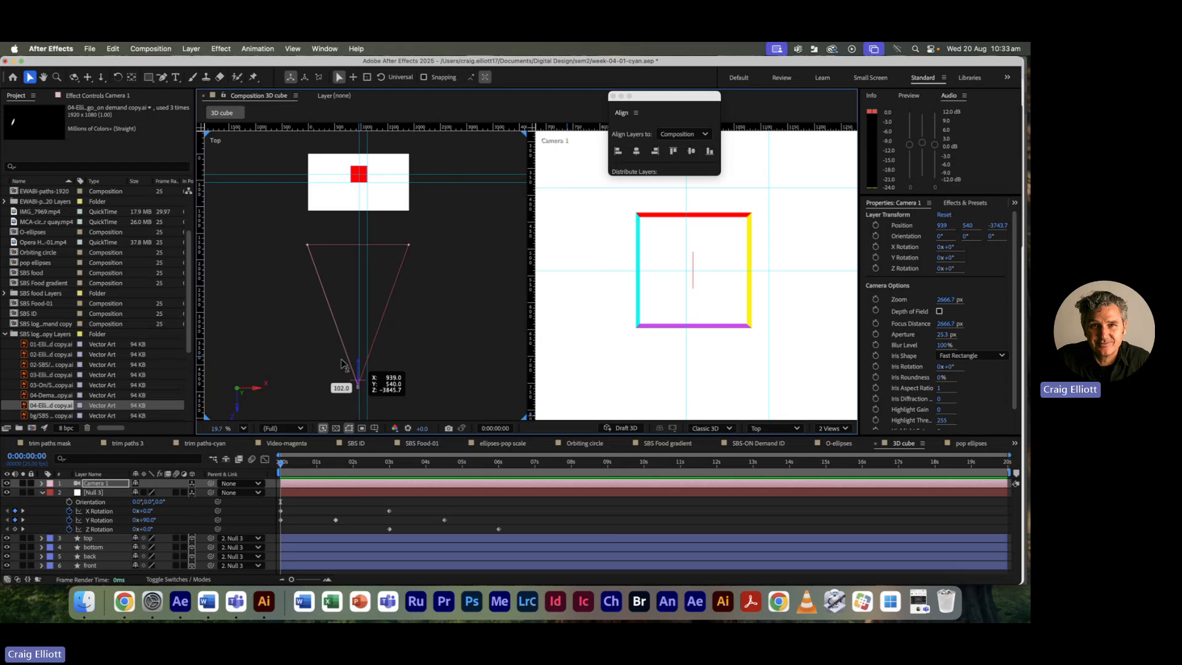
{"action": "left_click_drag", "start_coordinate": [343, 364], "coordinate": [345, 335]}
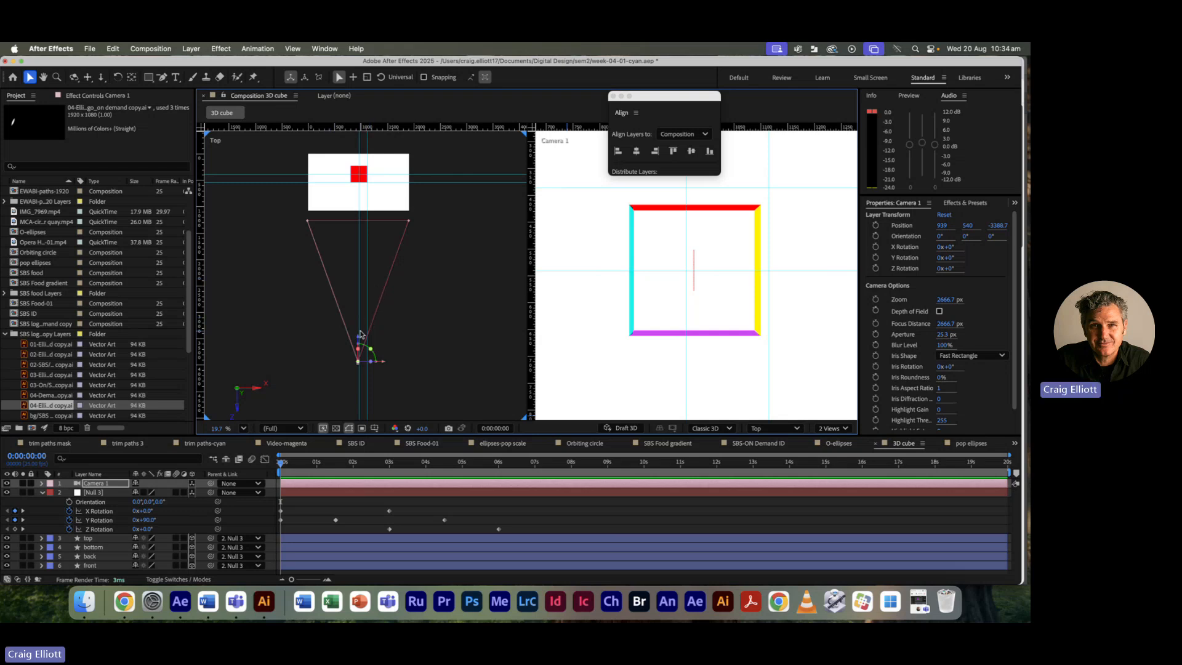
Step: Drag Camera 1 forward to position 939, 540, -2778.7 so the cube fills the view
{"action": "left_click_drag", "start_coordinate": [362, 343], "coordinate": [364, 306]}
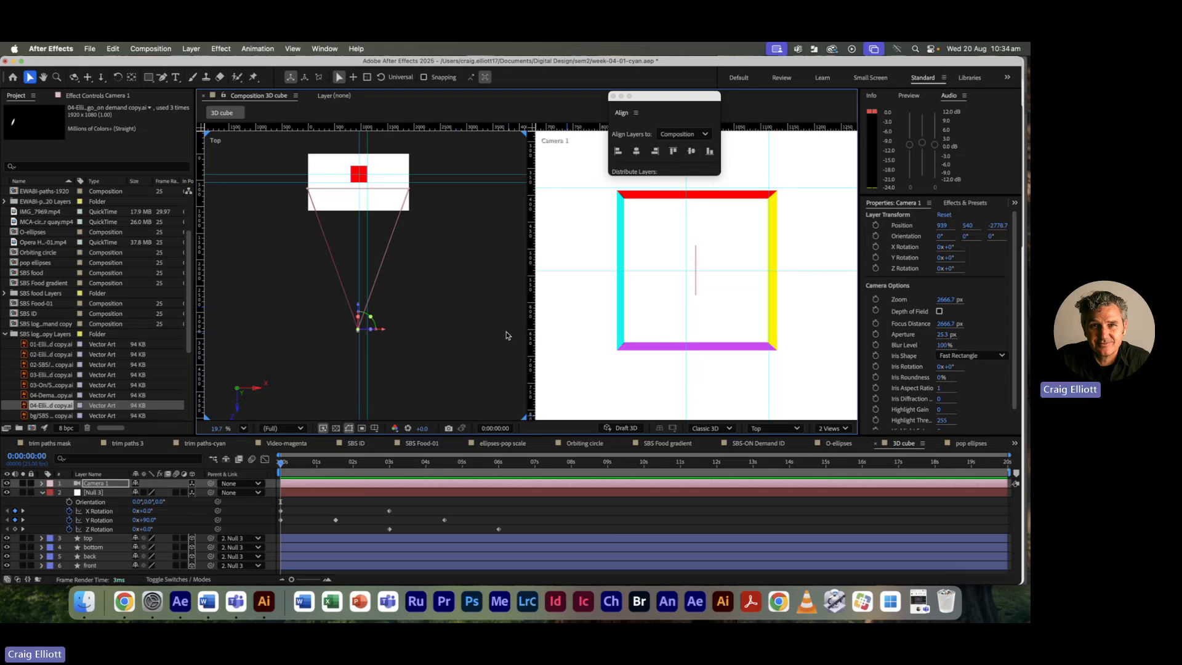
Step: In Finder, browse to a-studio > craigusvegas ID > CV-Post-it and open craigusvegas-Post-it-03.aep
{"action": "key", "text": "super+Tab"}
{"action": "key", "text": "super+Tab"}
{"action": "key", "text": "super+Tab"}
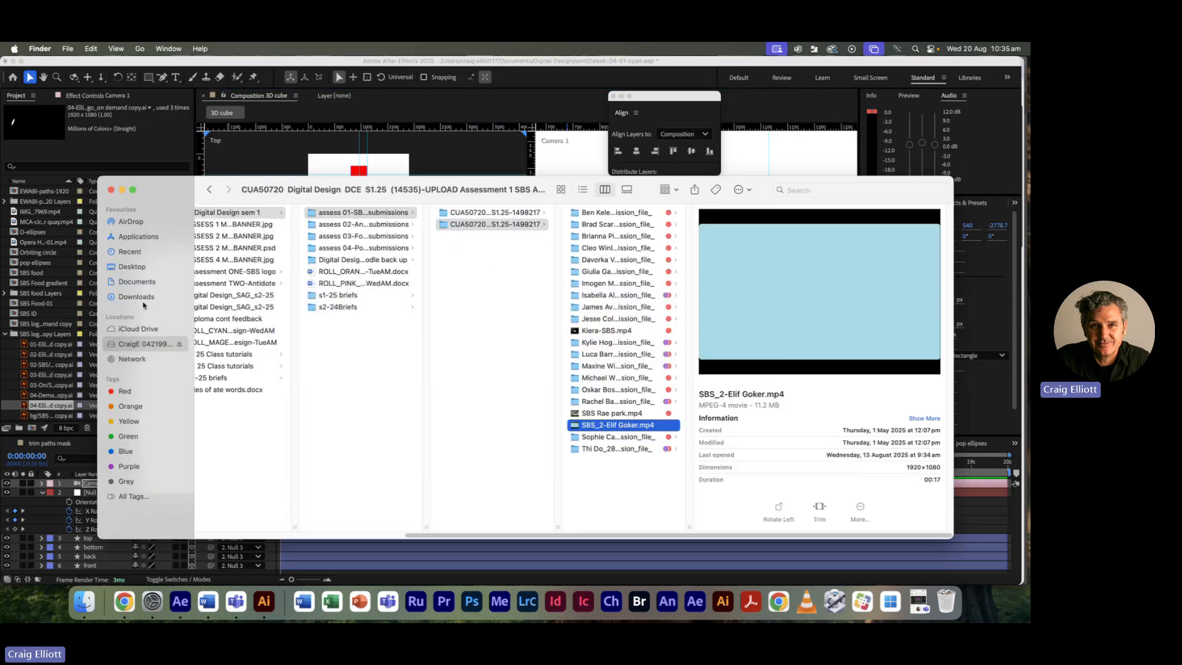
{"action": "left_click", "coordinate": [137, 345]}
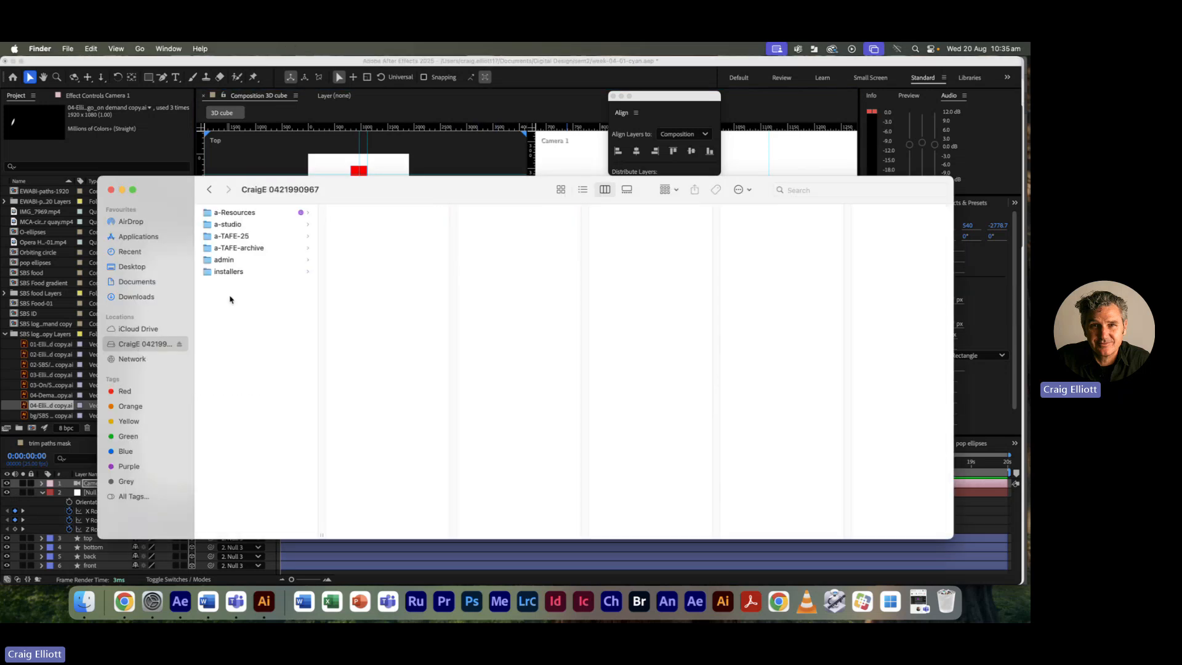
{"action": "left_click", "coordinate": [233, 225]}
{"action": "scroll", "coordinate": [392, 366], "scroll_direction": "down", "scroll_amount": 3}
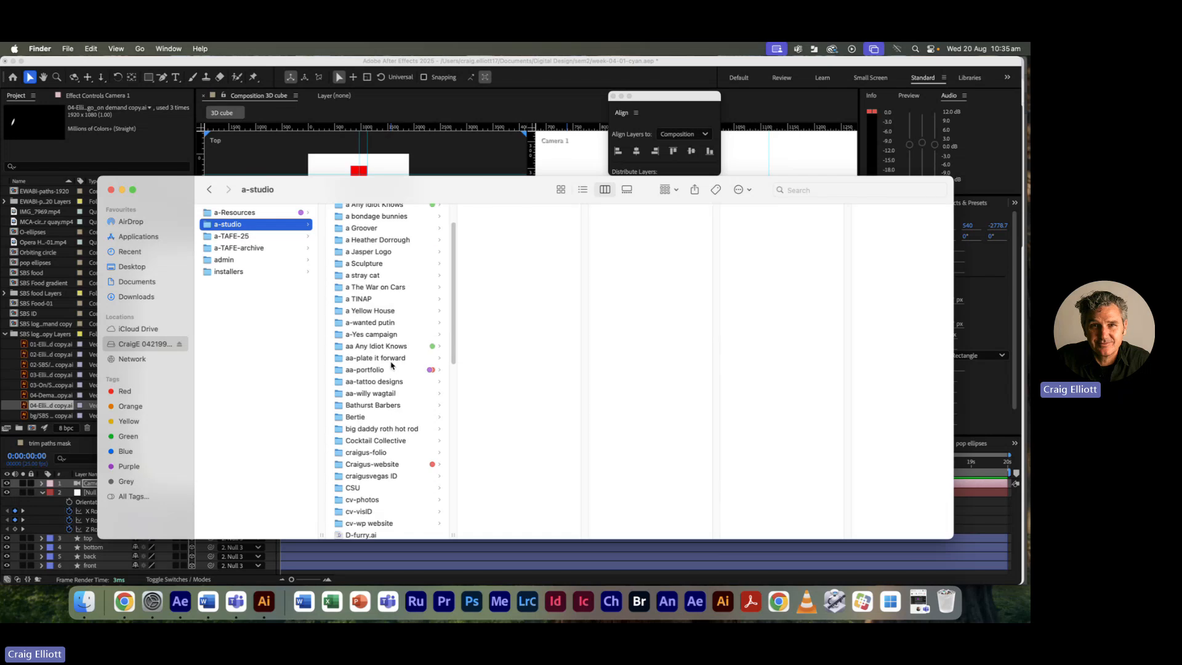
{"action": "scroll", "coordinate": [396, 362], "scroll_direction": "down", "scroll_amount": 3}
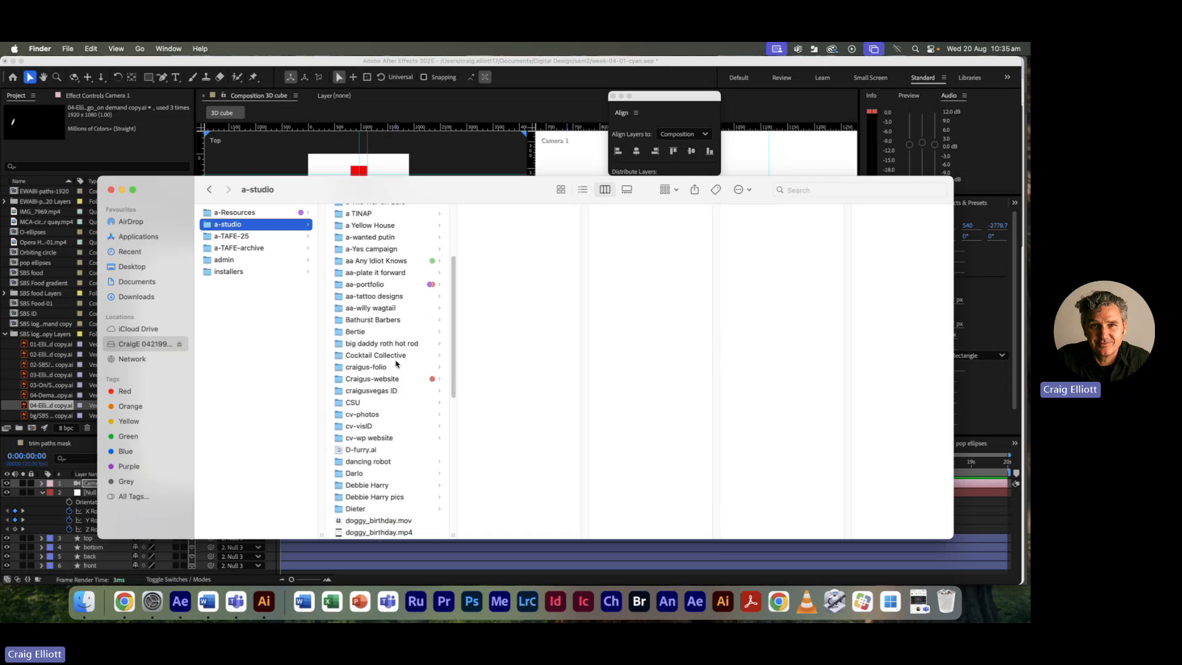
{"action": "left_click", "coordinate": [376, 392]}
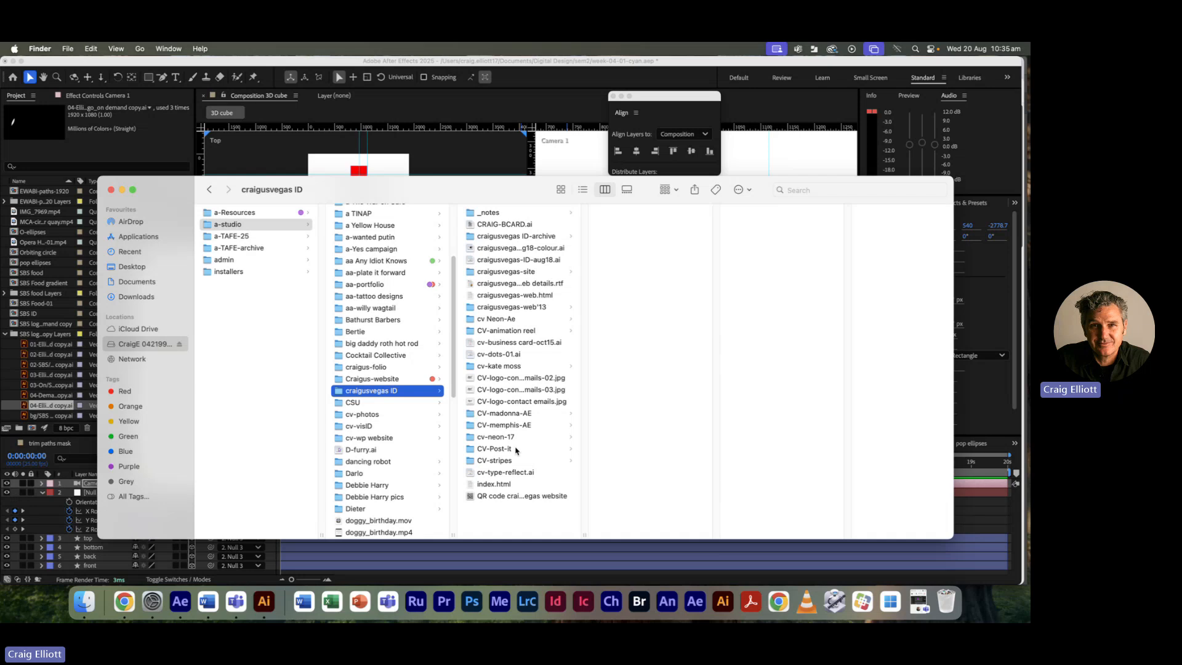
{"action": "left_click", "coordinate": [500, 449]}
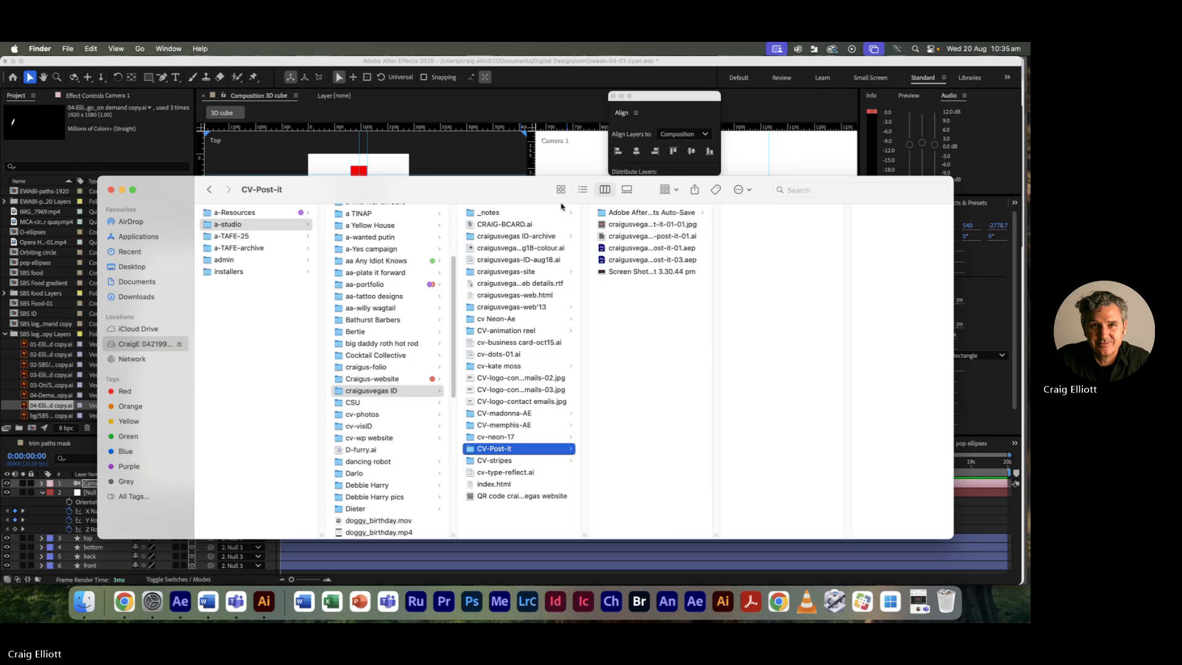
{"action": "left_click", "coordinate": [480, 171]}
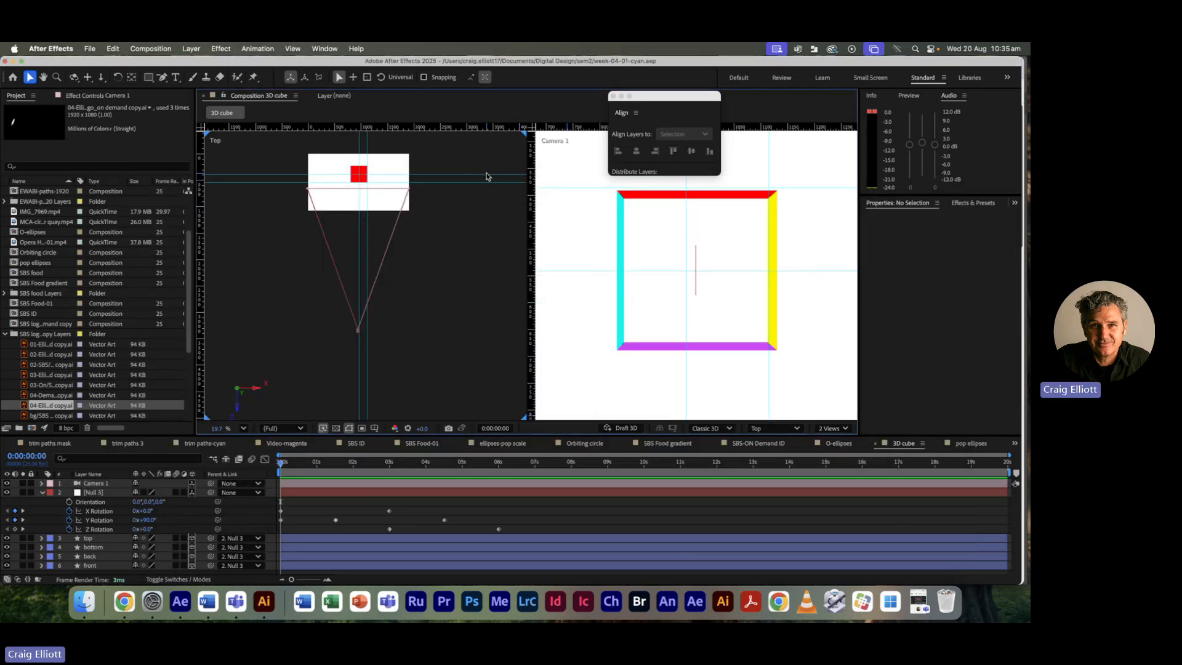
{"action": "key", "text": "super+Tab"}
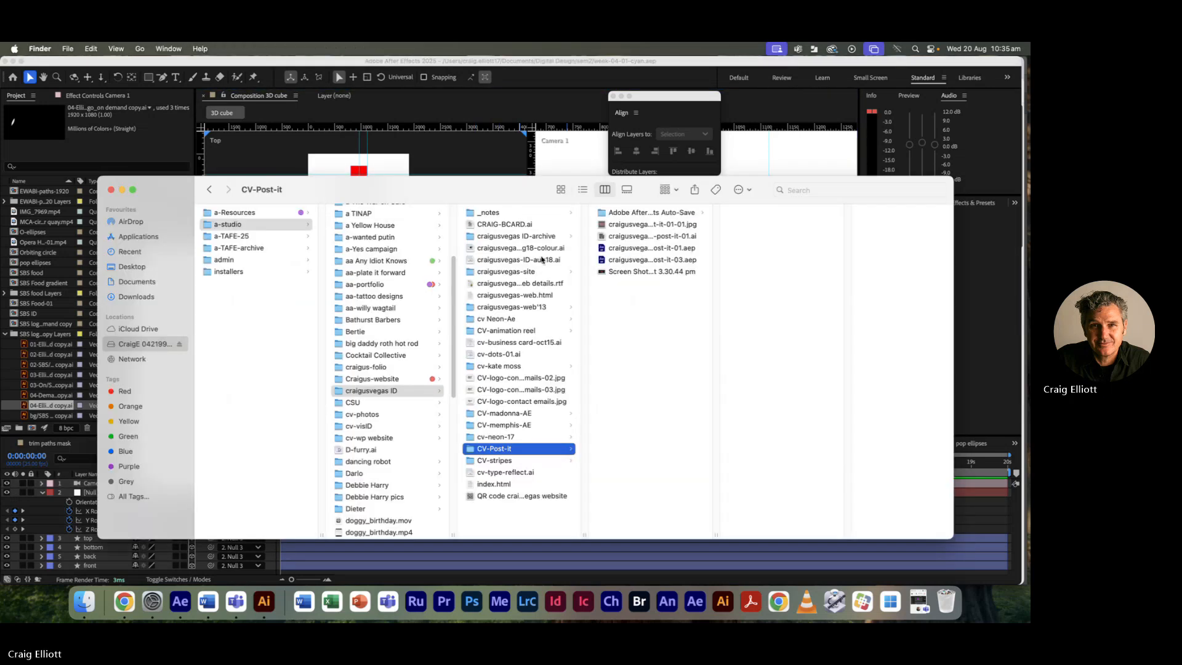
{"action": "double_click", "coordinate": [604, 260]}
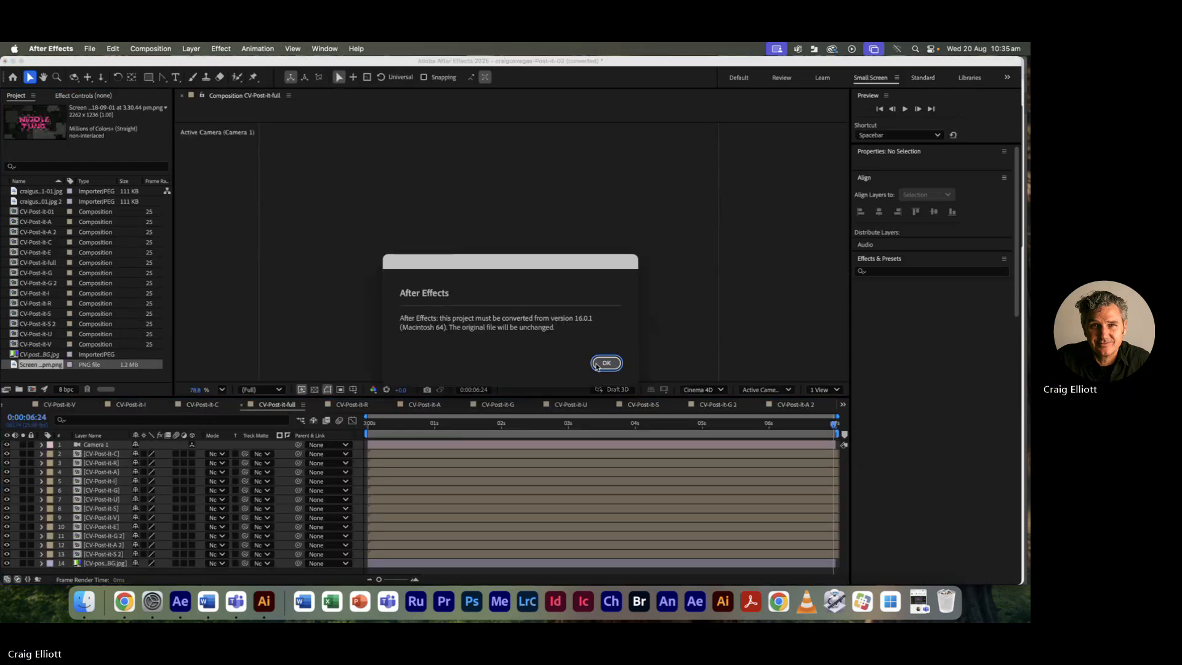
Step: Dismiss the version-conversion alerts and hide the colour-bar background layer 14
{"action": "left_click", "coordinate": [597, 364]}
{"action": "left_click", "coordinate": [607, 363]}
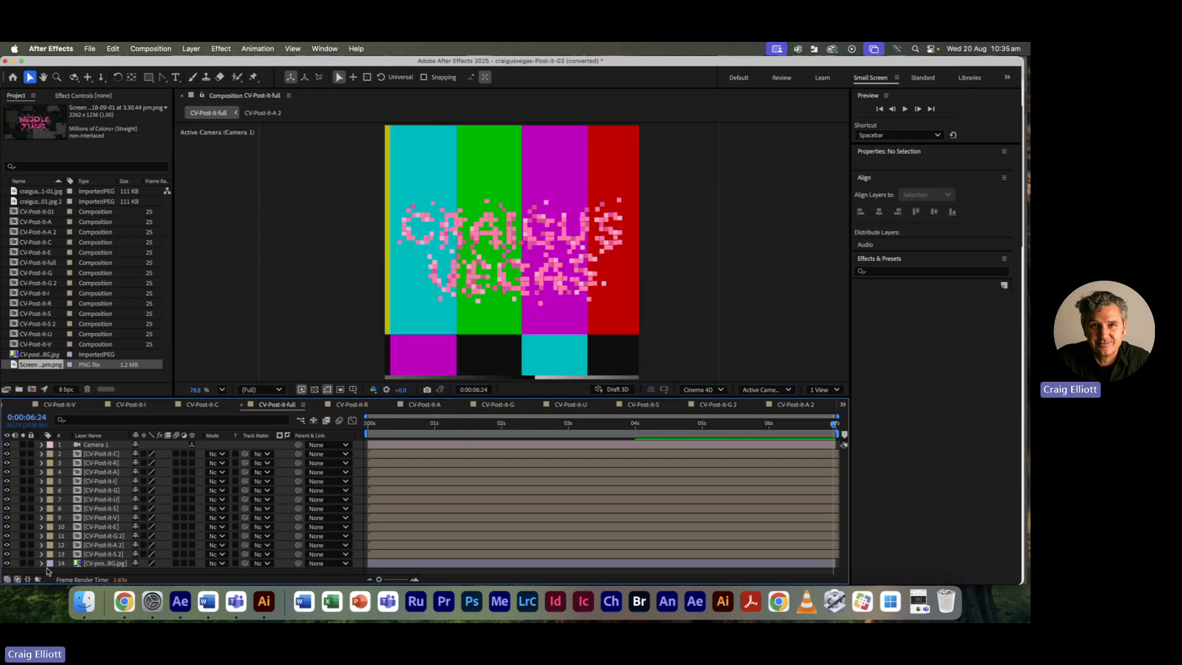
{"action": "left_click", "coordinate": [7, 564]}
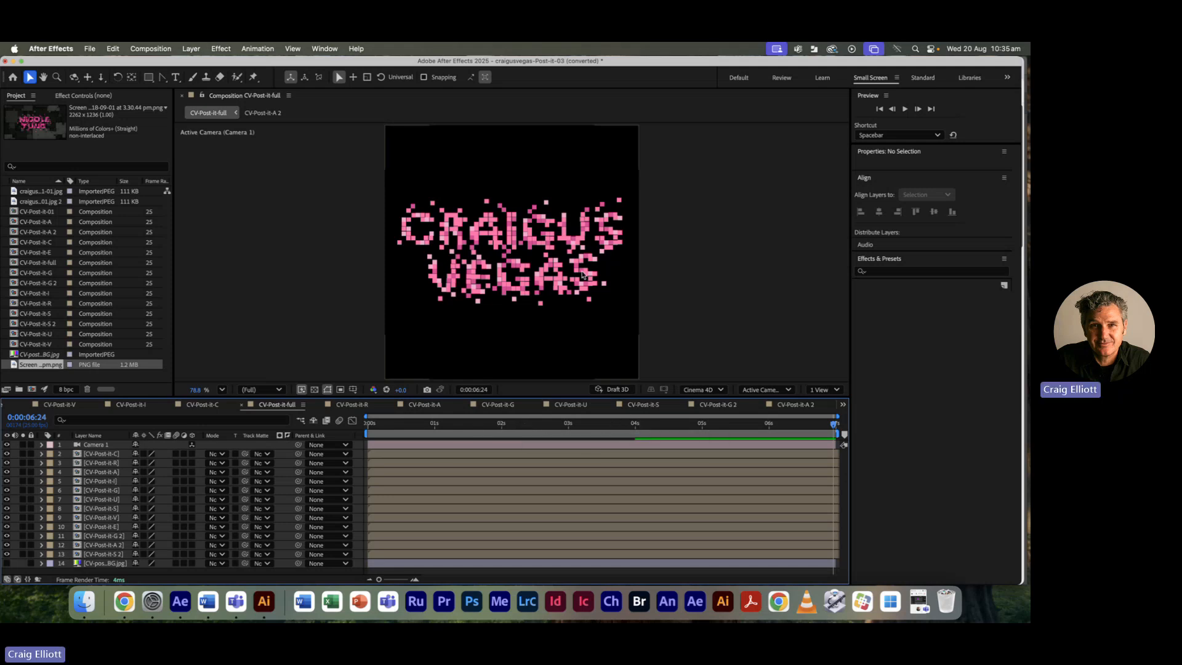
{"action": "key", "text": "super+Tab"}
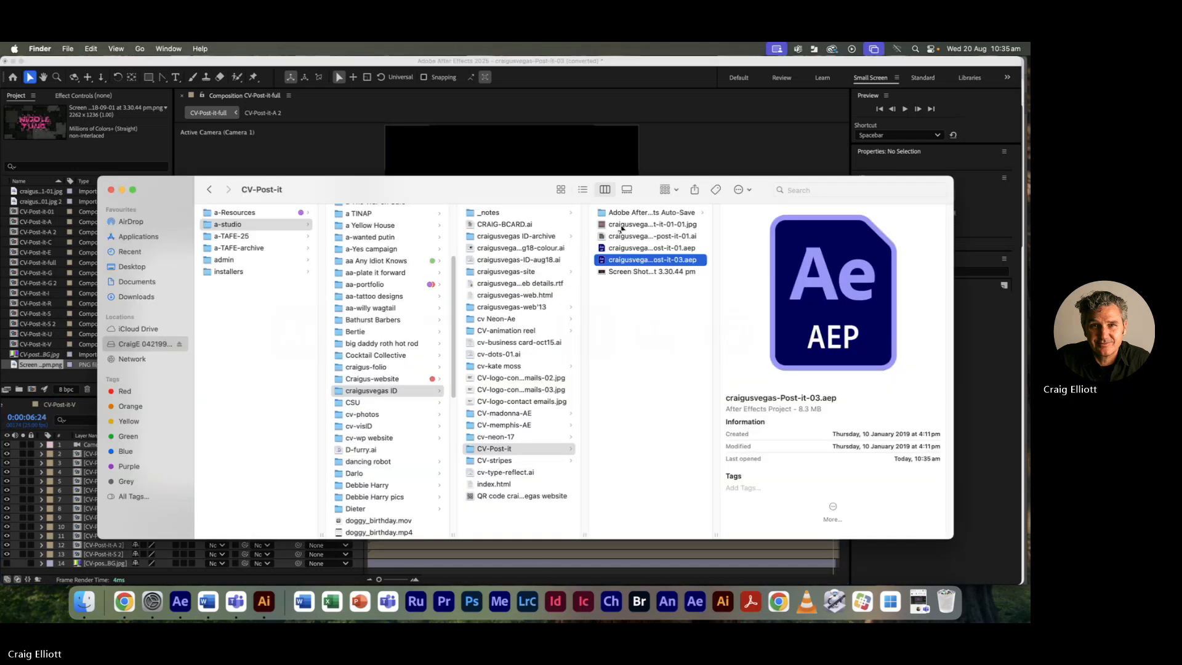
{"action": "left_click", "coordinate": [621, 226]}
{"action": "key", "text": "space"}
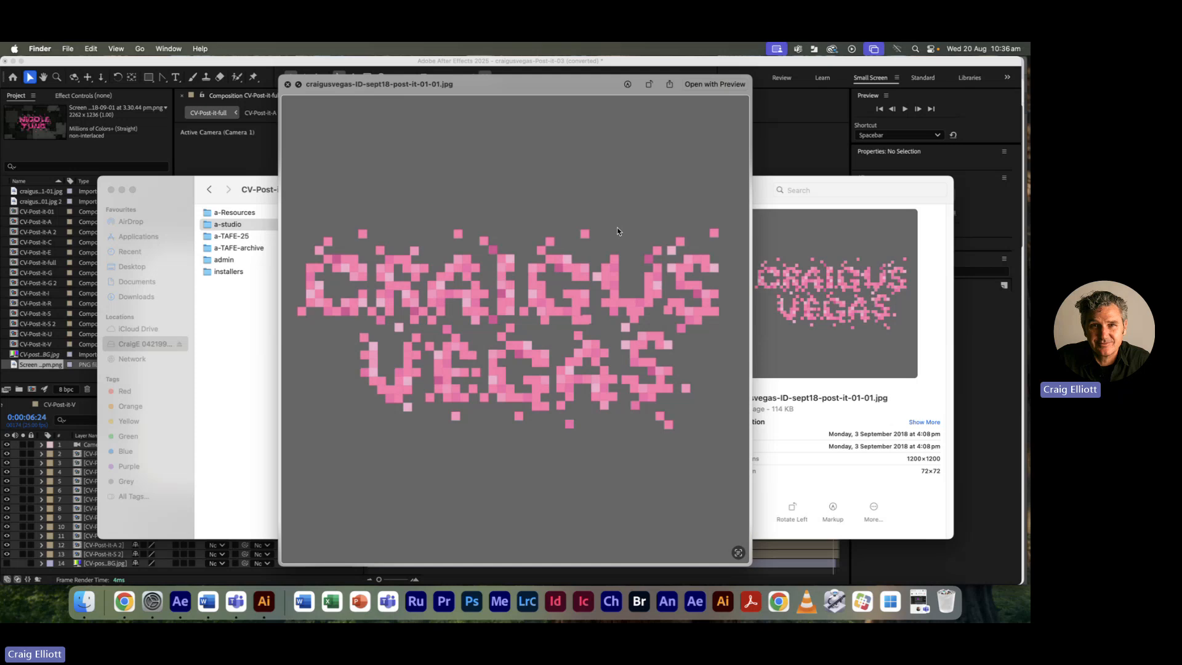
{"action": "key", "text": "super+Tab"}
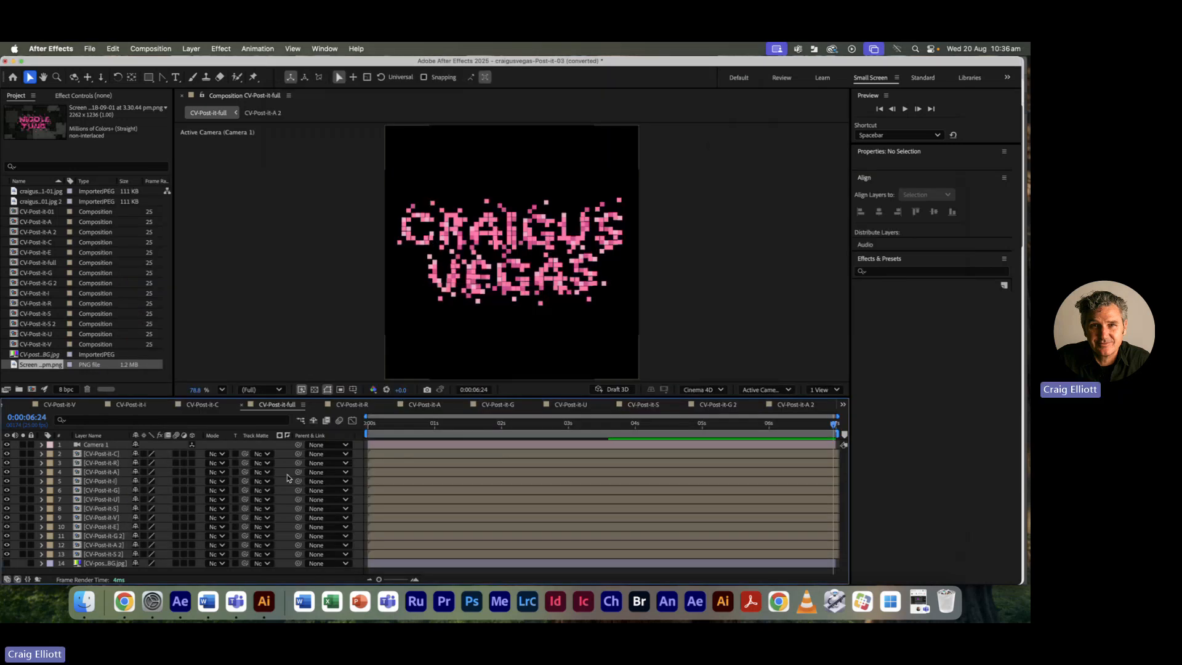
Step: Turn layer 14 back on and choose Replace Footage > File for the BG.jpg item
{"action": "left_click", "coordinate": [6, 563]}
{"action": "left_click", "coordinate": [45, 355]}
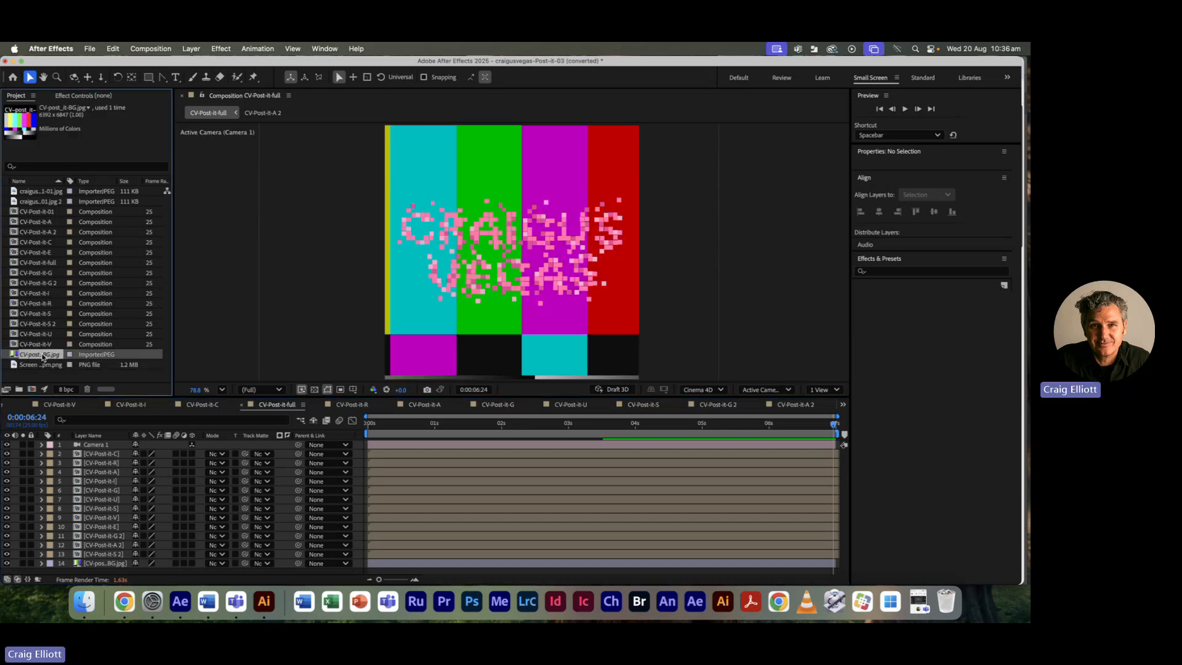
{"action": "right_click", "coordinate": [43, 357]}
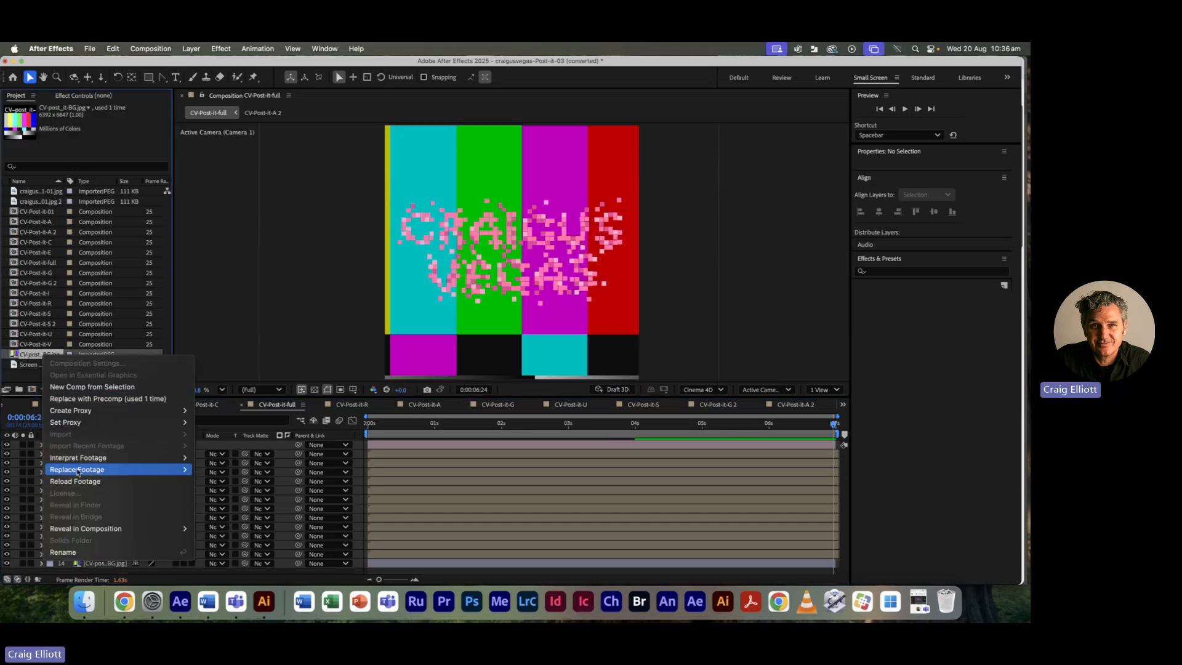
{"action": "mouse_move", "coordinate": [77, 473]}
{"action": "left_click", "coordinate": [209, 471]}
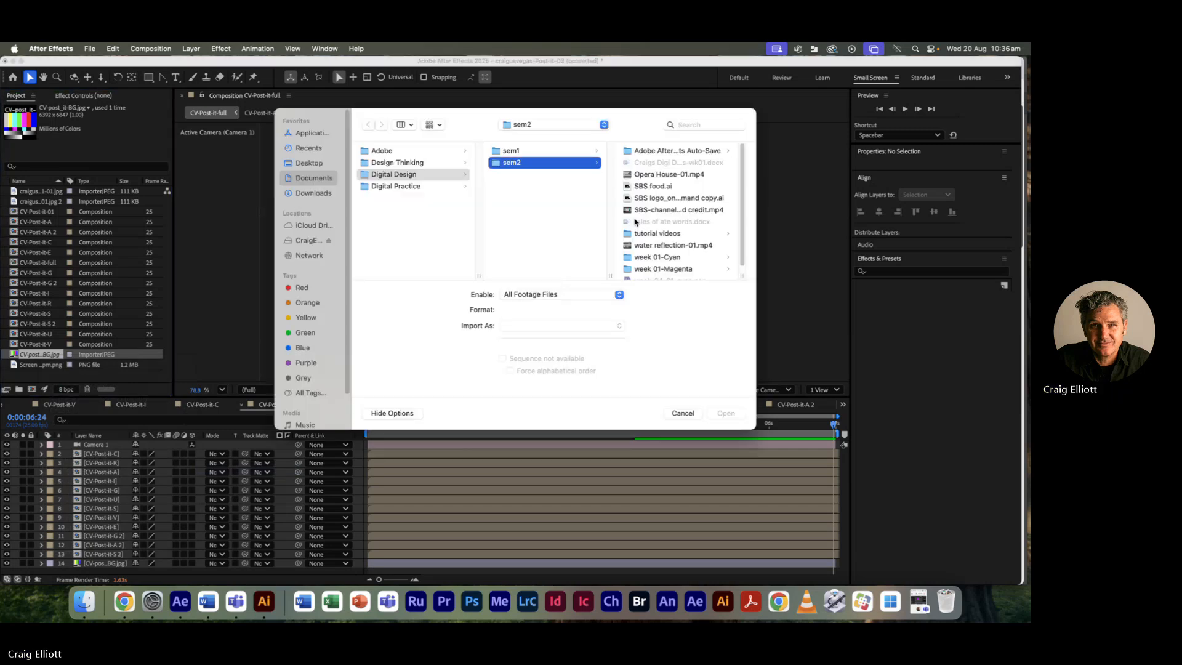
Step: Pick craigusvegas-ID-sept18-post-it-01-01.jpg from a-studio > craigusvegas ID > CV-Post-it as replacement
{"action": "left_click", "coordinate": [305, 241]}
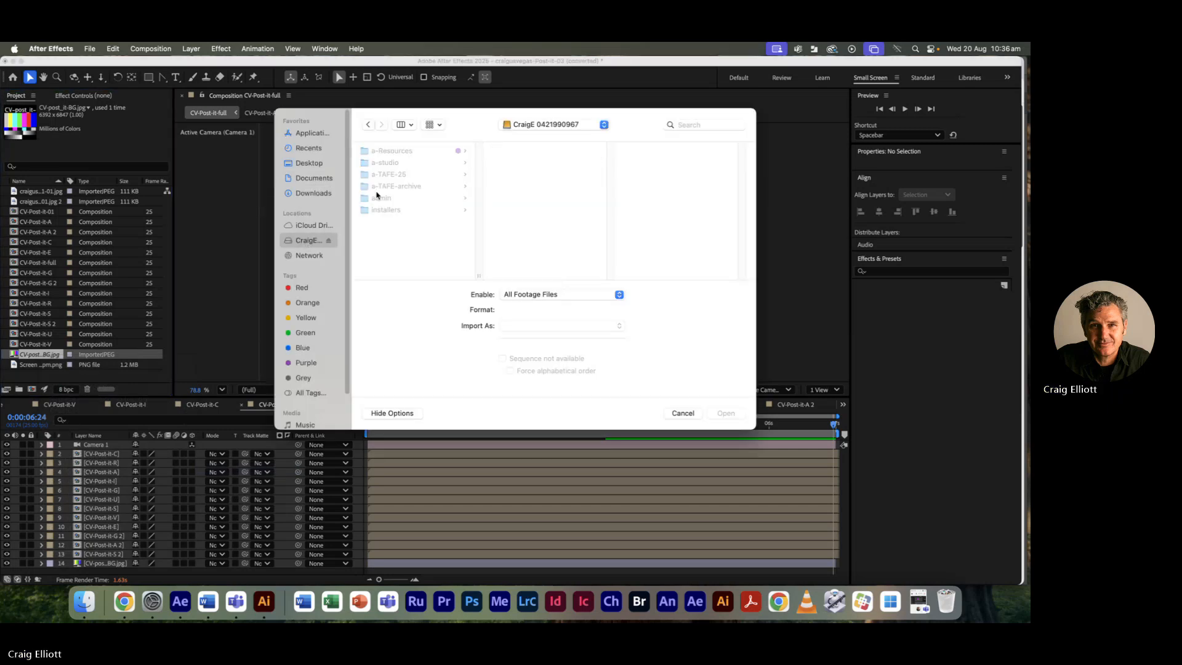
{"action": "left_click", "coordinate": [385, 162]}
{"action": "scroll", "coordinate": [548, 227], "scroll_direction": "down", "scroll_amount": 5}
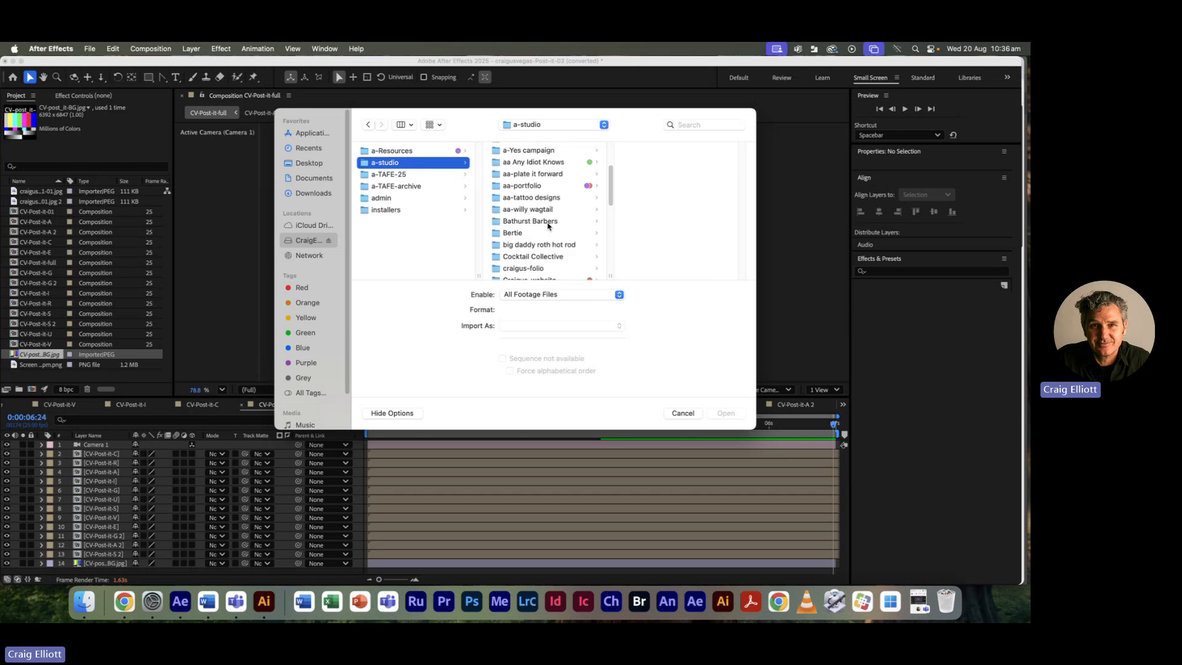
{"action": "scroll", "coordinate": [547, 227], "scroll_direction": "down", "scroll_amount": 2}
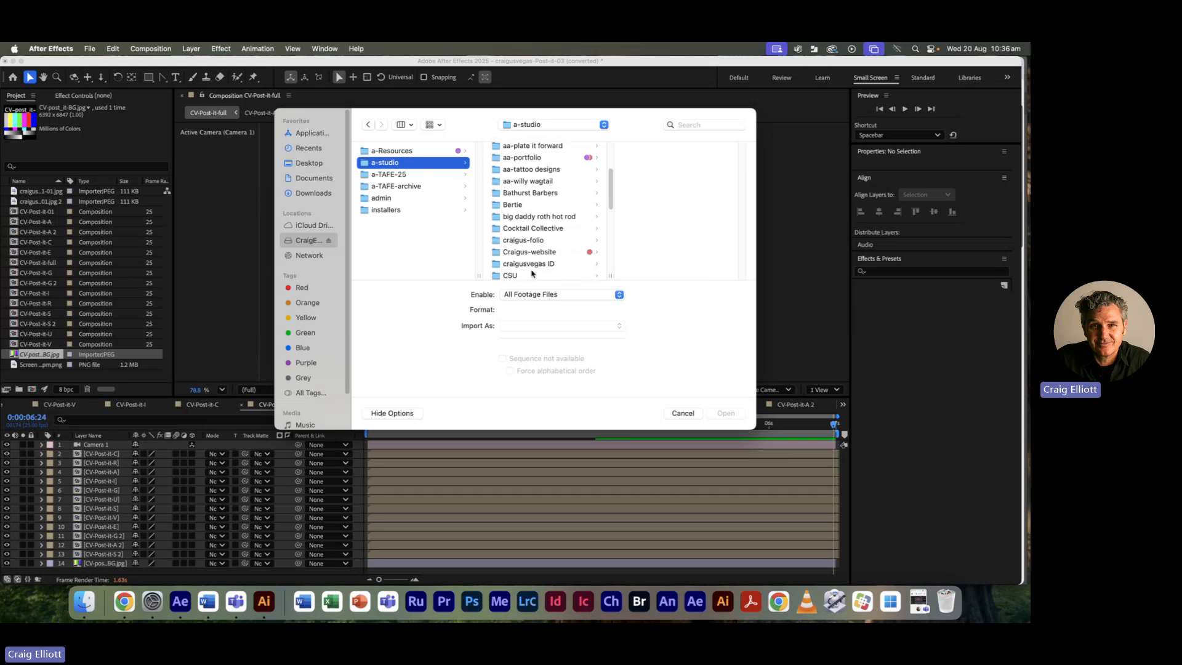
{"action": "left_click", "coordinate": [533, 265]}
{"action": "scroll", "coordinate": [674, 246], "scroll_direction": "down", "scroll_amount": 2}
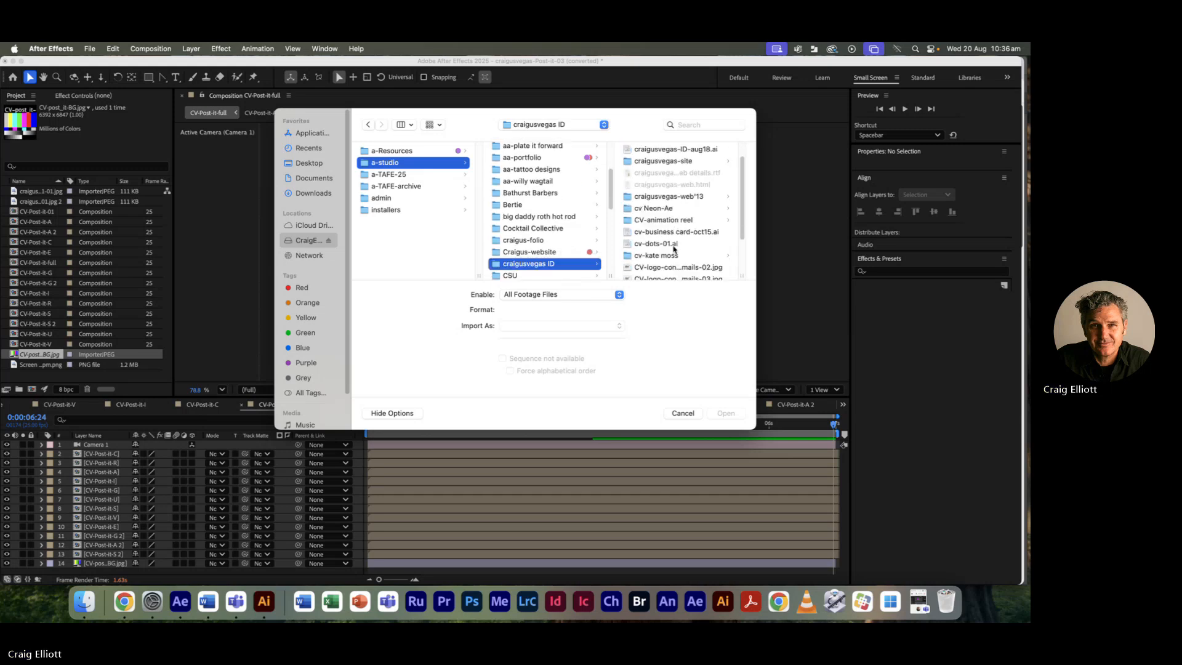
{"action": "scroll", "coordinate": [669, 242], "scroll_direction": "down", "scroll_amount": 4}
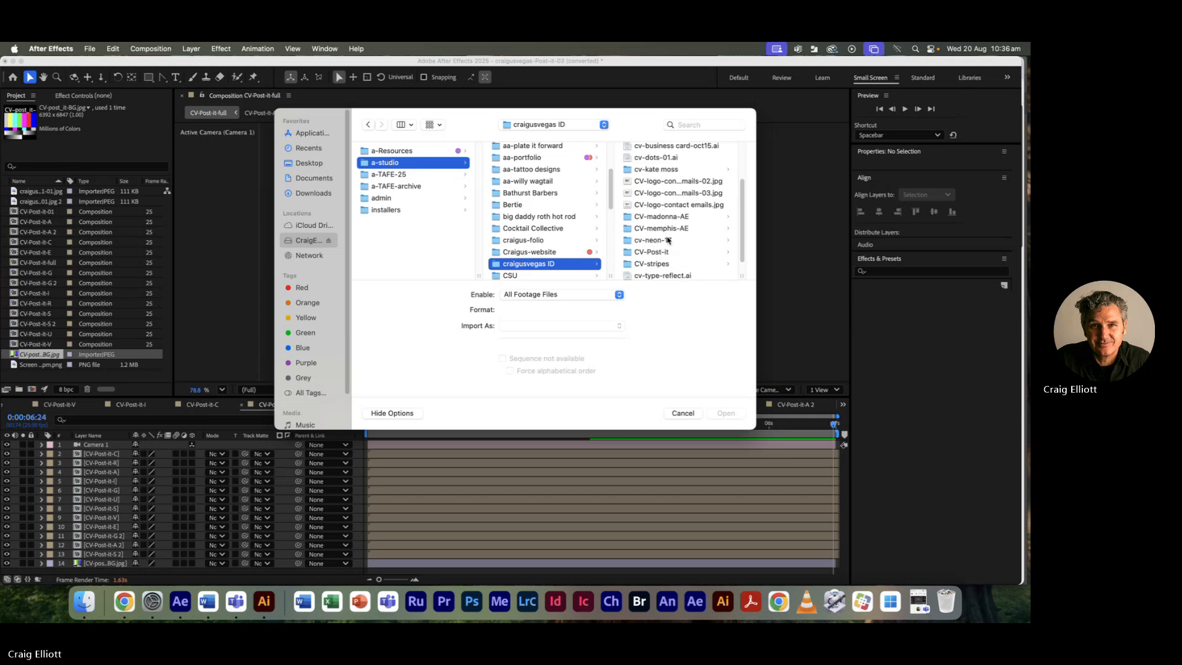
{"action": "left_click", "coordinate": [651, 252]}
{"action": "left_click", "coordinate": [657, 163]}
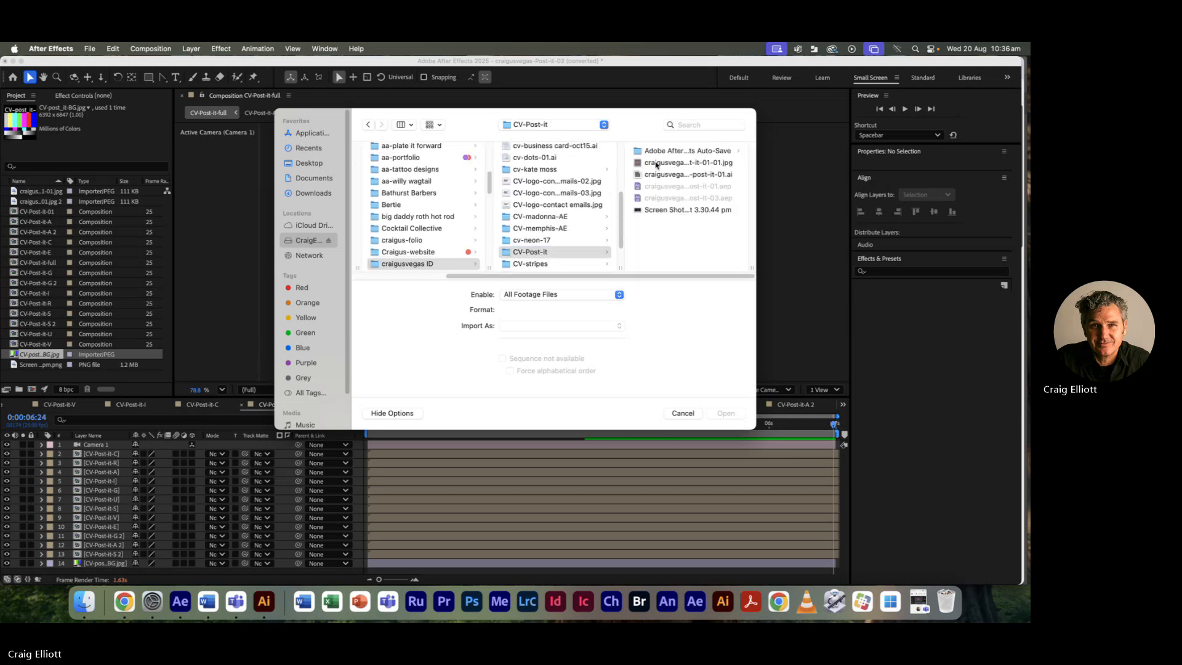
{"action": "left_click", "coordinate": [736, 418]}
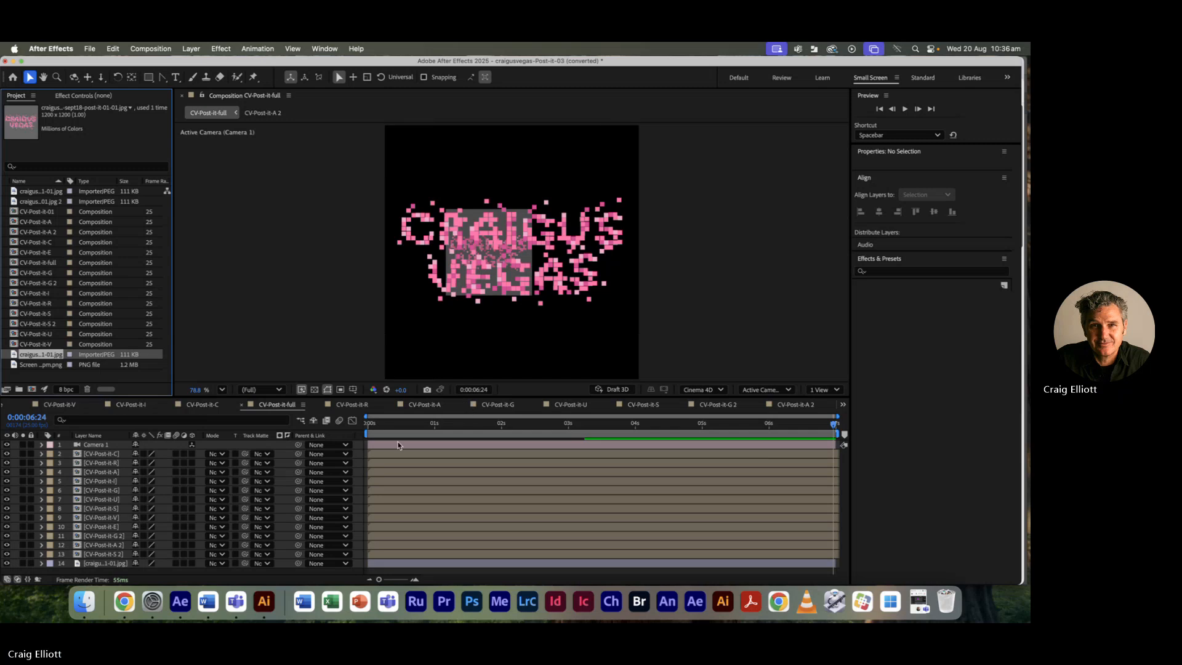
Step: Hide the JPG background, preview the fly-in from the start, and park at 0:00:02:08
{"action": "left_click", "coordinate": [7, 564]}
{"action": "left_click", "coordinate": [368, 424]}
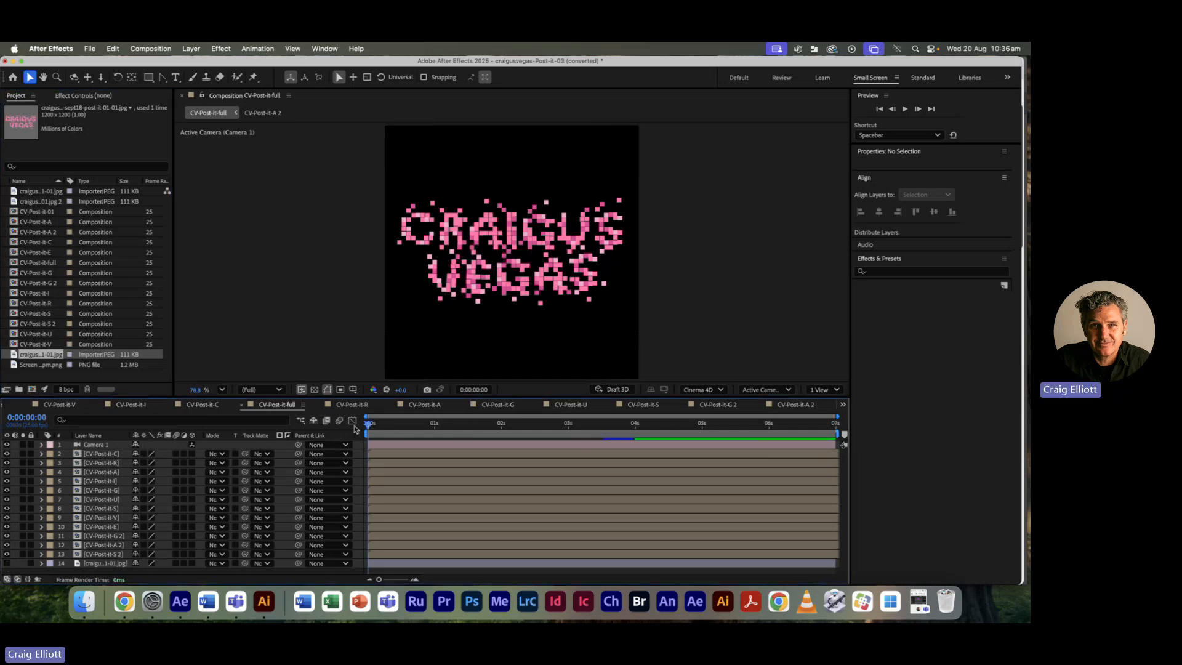
{"action": "key", "text": "space"}
{"action": "key", "text": "space"}
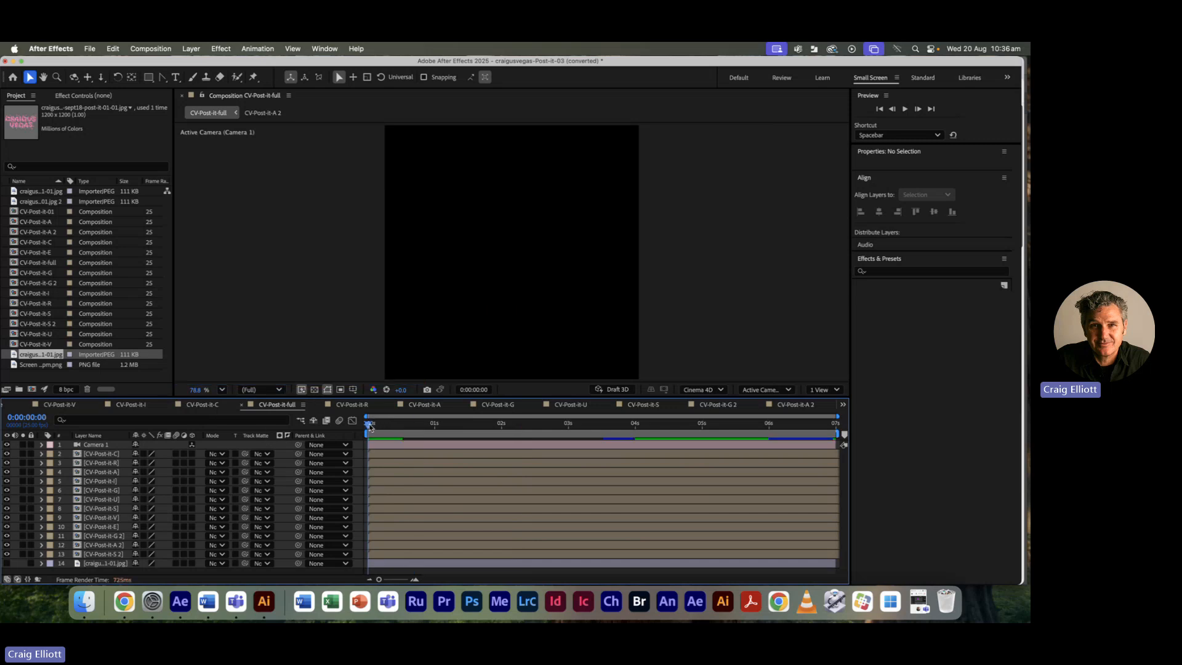
{"action": "left_click_drag", "start_coordinate": [372, 425], "coordinate": [368, 424]}
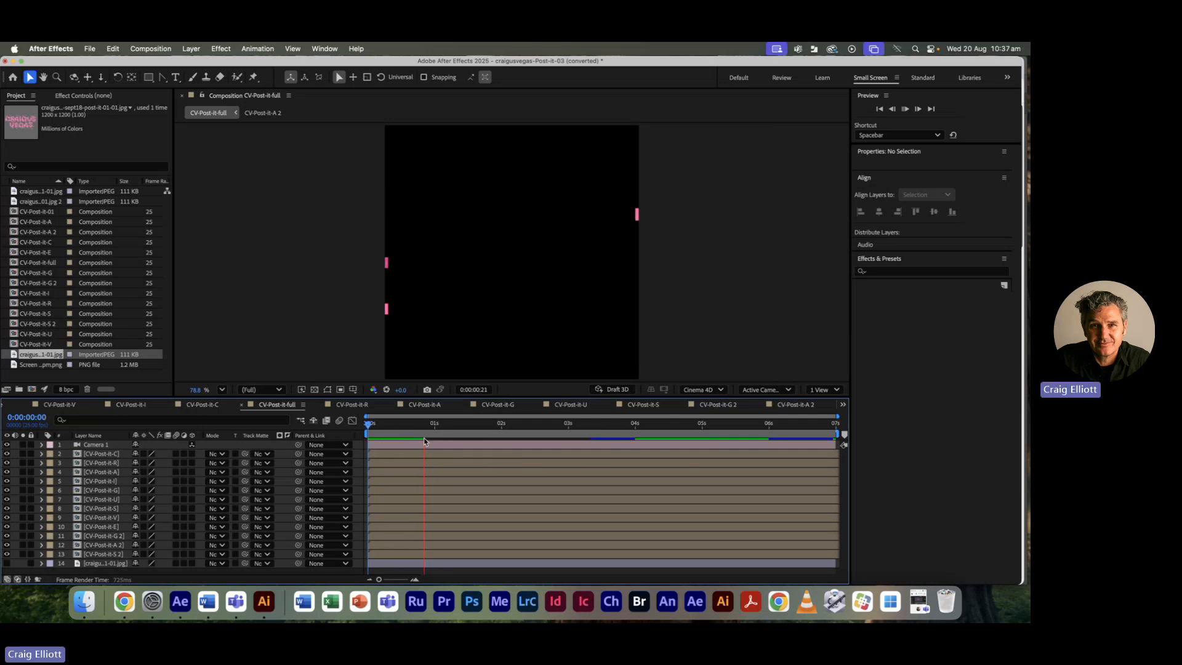
{"action": "key", "text": "space"}
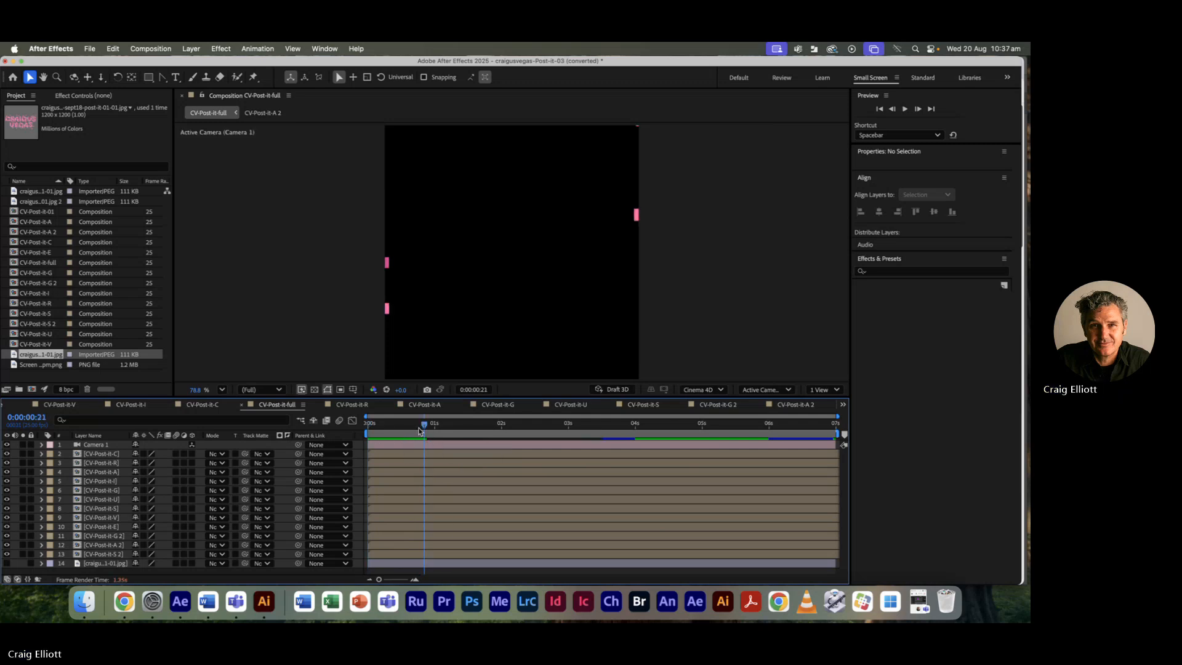
{"action": "left_click_drag", "start_coordinate": [426, 424], "coordinate": [405, 425]}
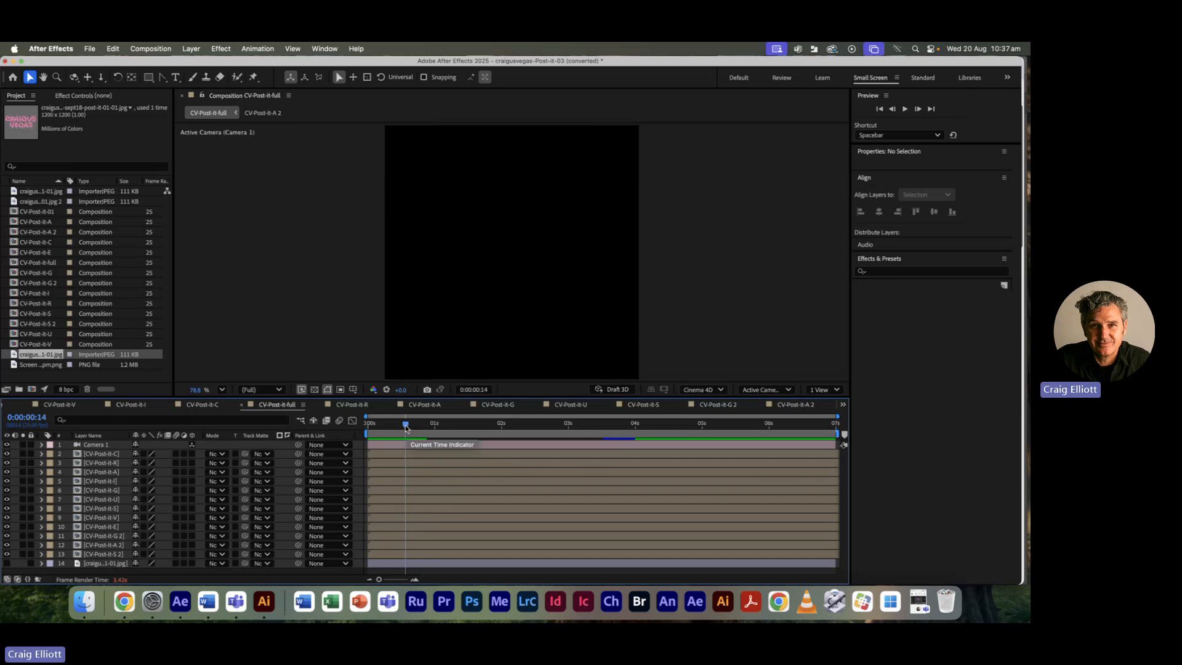
{"action": "left_click_drag", "start_coordinate": [405, 425], "coordinate": [359, 431]}
{"action": "key", "text": "space"}
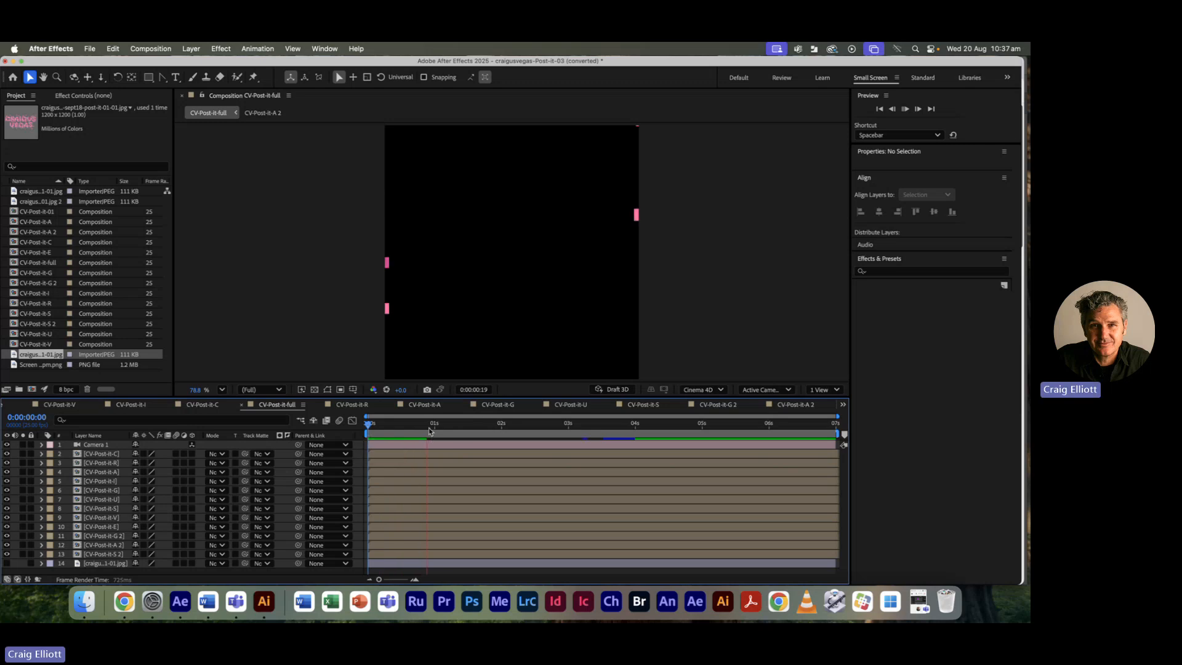
{"action": "left_click_drag", "start_coordinate": [430, 428], "coordinate": [522, 427]}
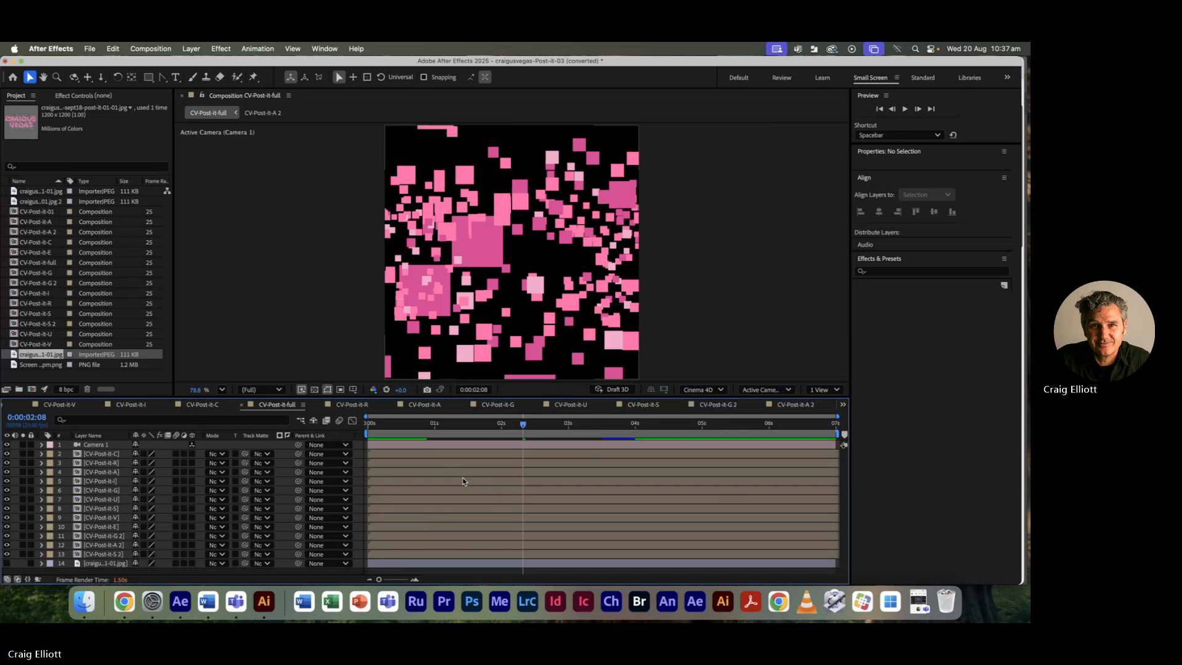
Step: Move the playhead back and play the fly-in preview, passing 0:00:01:18
{"action": "left_click_drag", "start_coordinate": [524, 425], "coordinate": [368, 422]}
{"action": "key", "text": "space"}
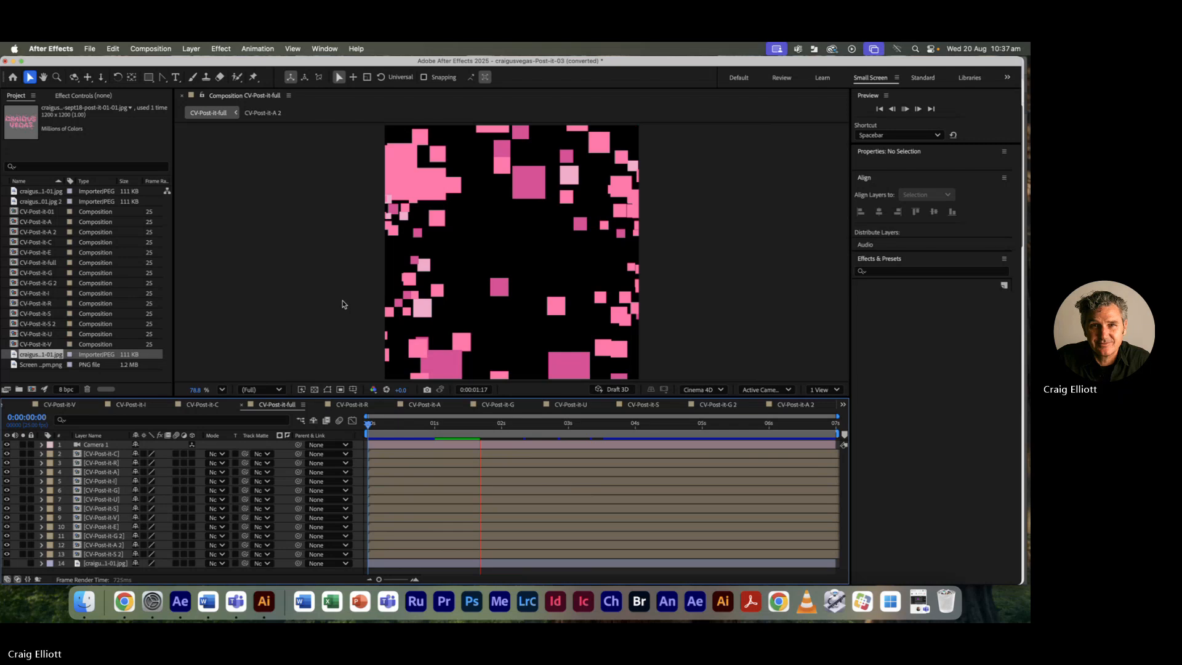
Step: Glance at Edit > Purge without choosing anything, and let the RAM preview finish assembling the CRAIGUS VEGAS logo
{"action": "left_click", "coordinate": [112, 49]}
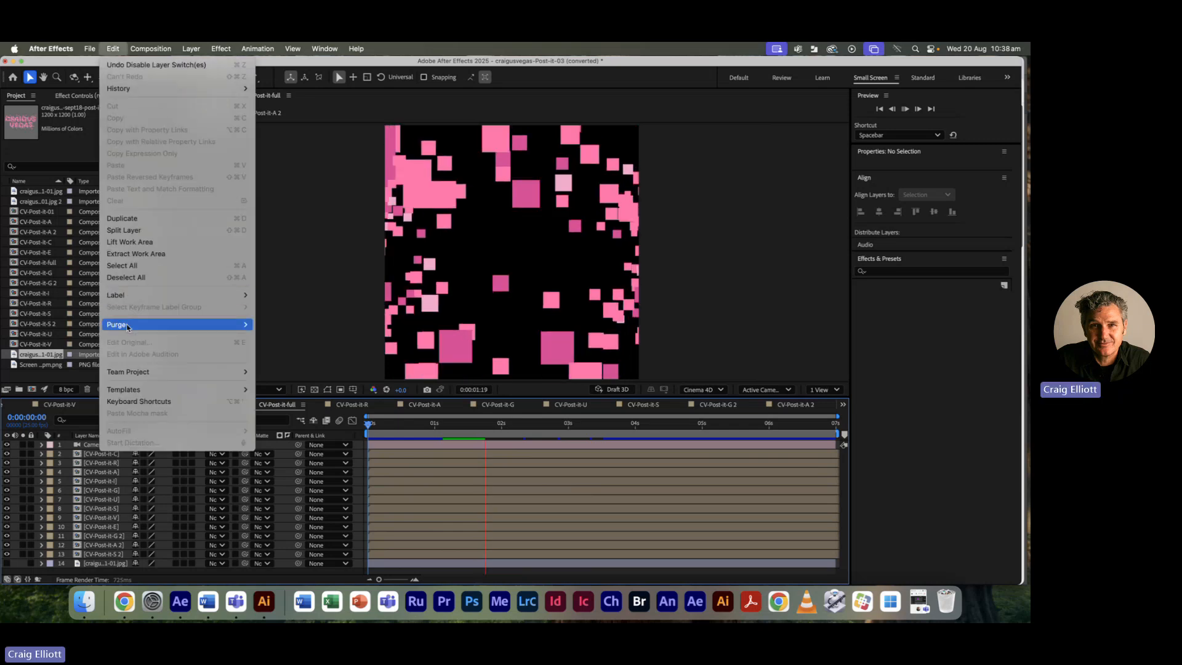
{"action": "mouse_move", "coordinate": [130, 325]}
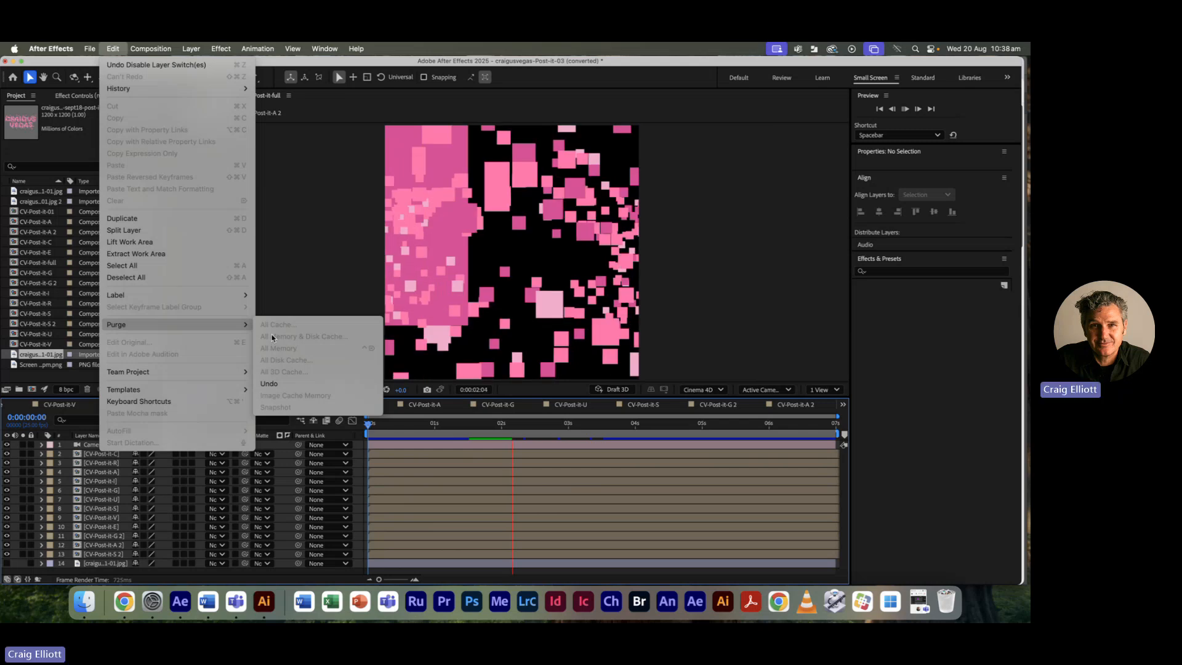
{"action": "left_click", "coordinate": [112, 50]}
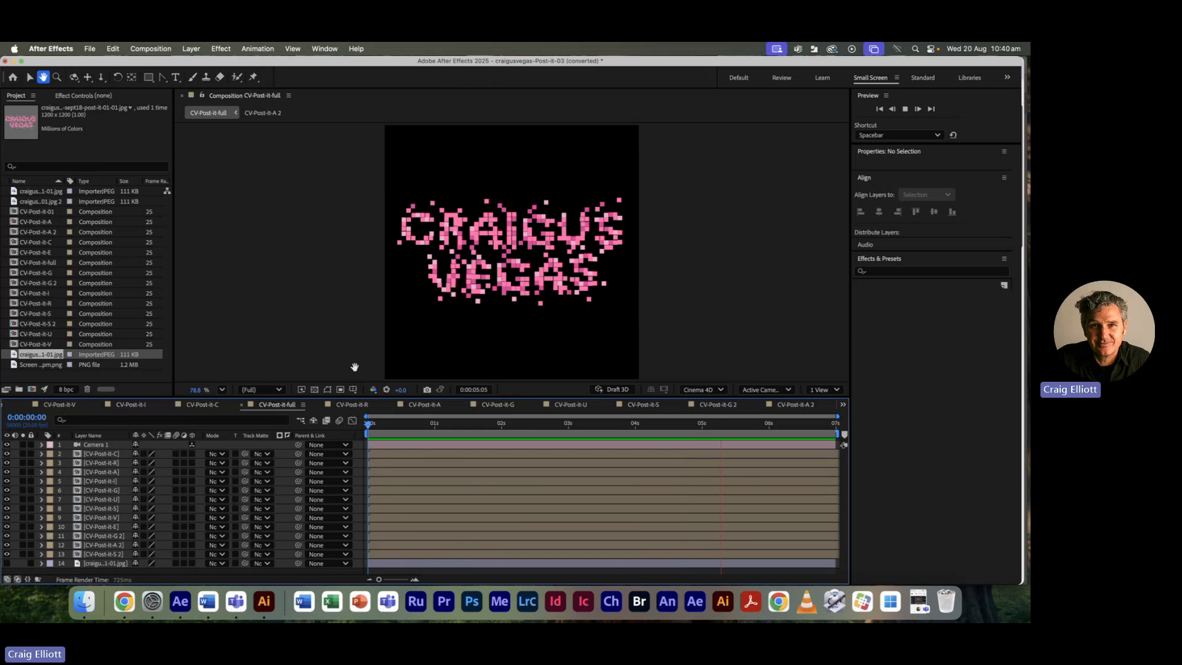
Step: Stop the preview, switch the viewer to Top view, rewind to the start and replay
{"action": "key", "text": "space"}
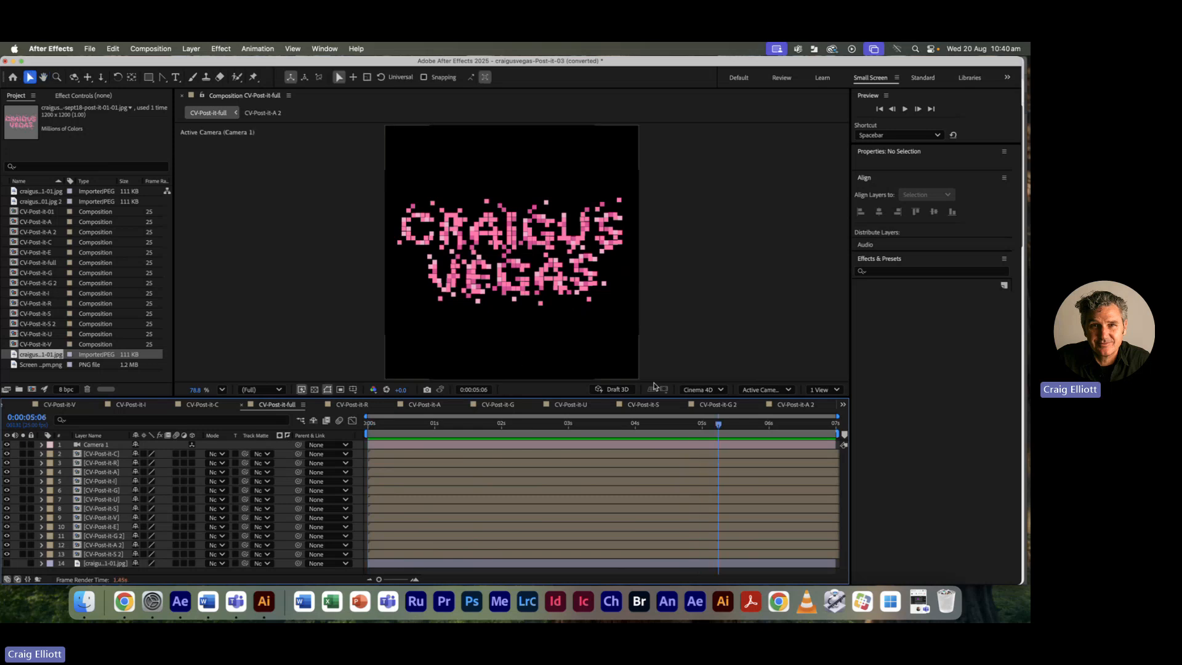
{"action": "left_click", "coordinate": [822, 392]}
{"action": "left_click", "coordinate": [819, 389]}
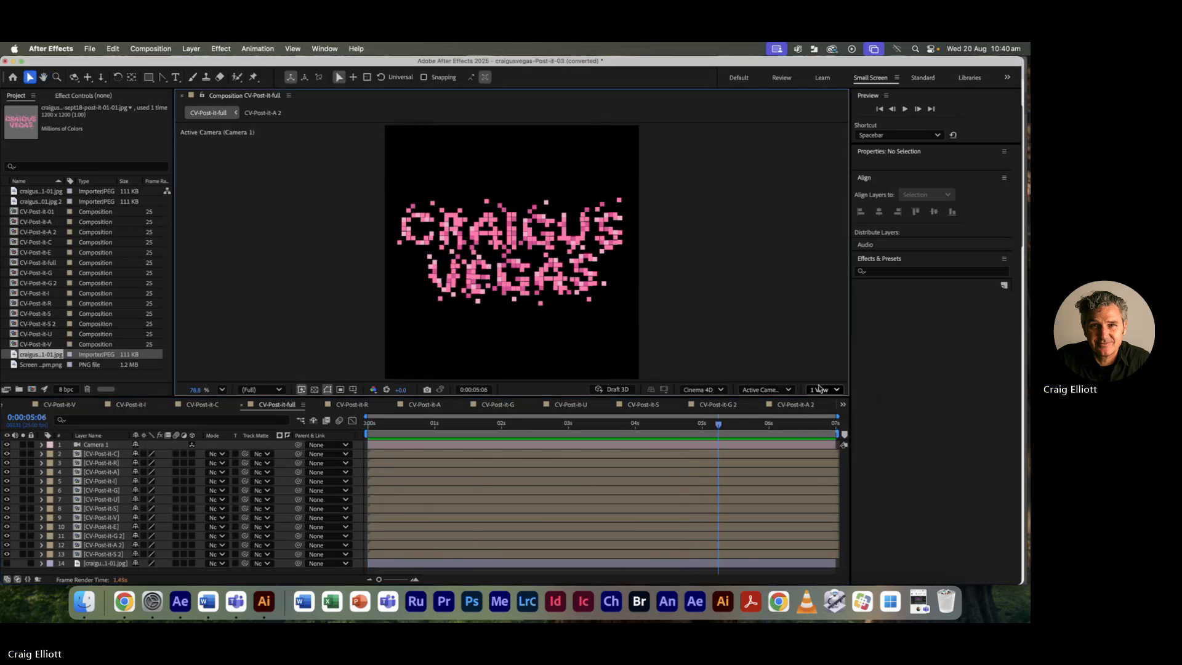
{"action": "left_click", "coordinate": [762, 390]}
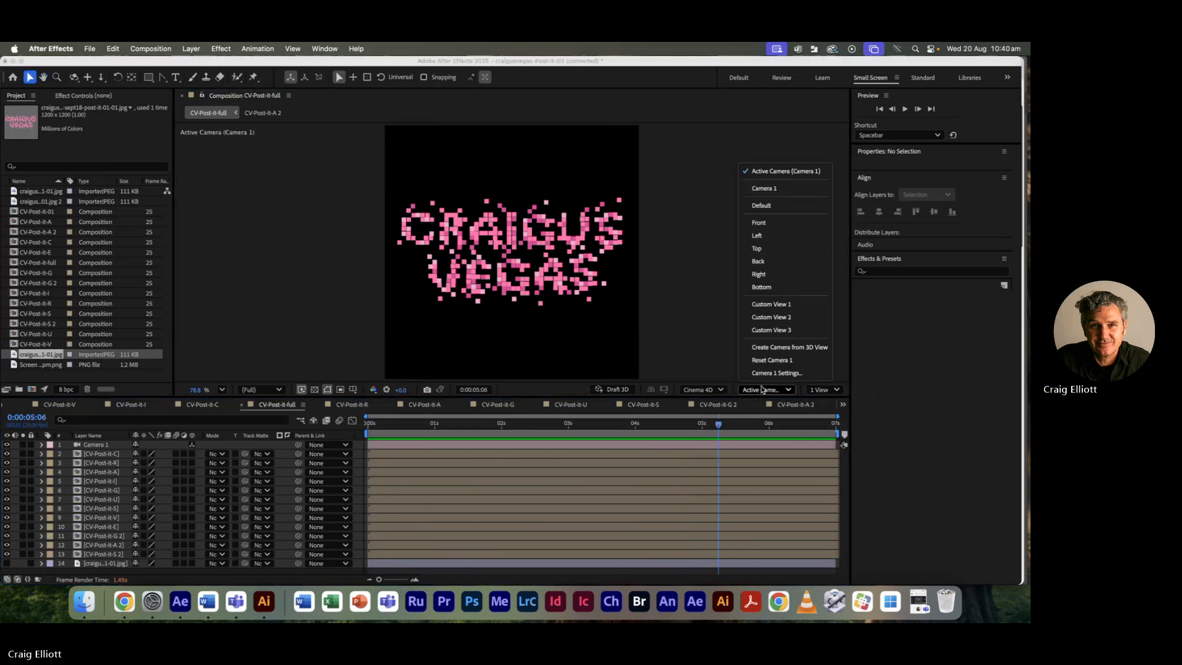
{"action": "left_click", "coordinate": [757, 249]}
{"action": "left_click_drag", "start_coordinate": [719, 426], "coordinate": [363, 423]}
{"action": "key", "text": "space"}
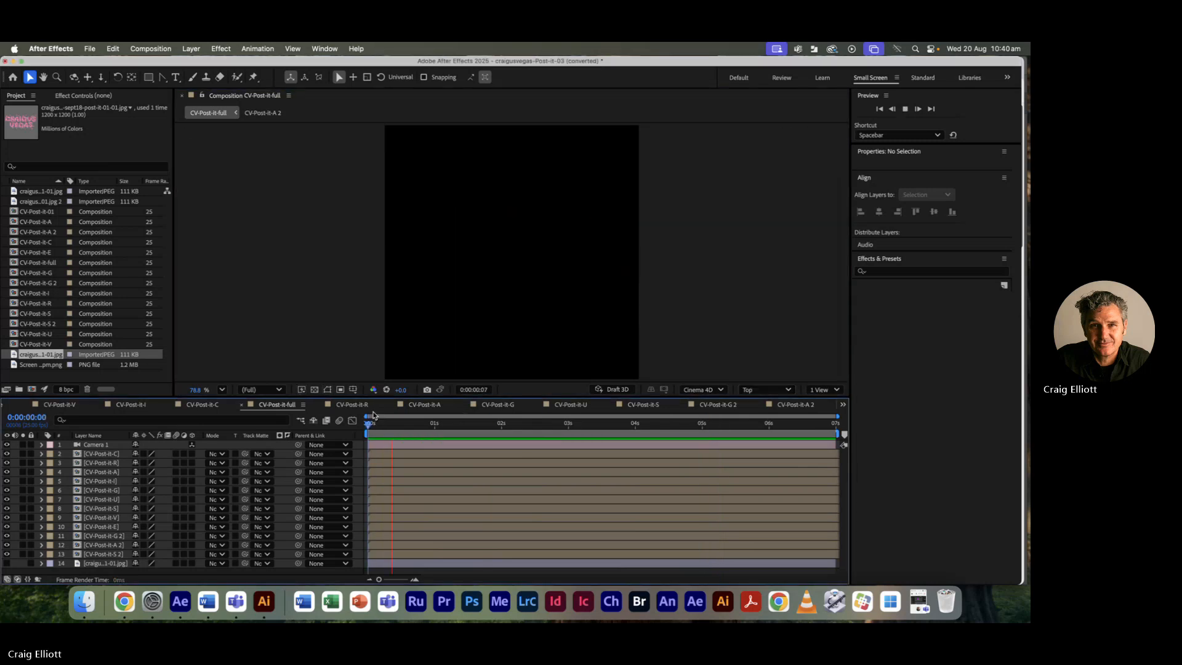
Step: Select the twelve square layers starting at CV-Post-it-C, then view the scene from Back and Right
{"action": "left_click", "coordinate": [395, 452]}
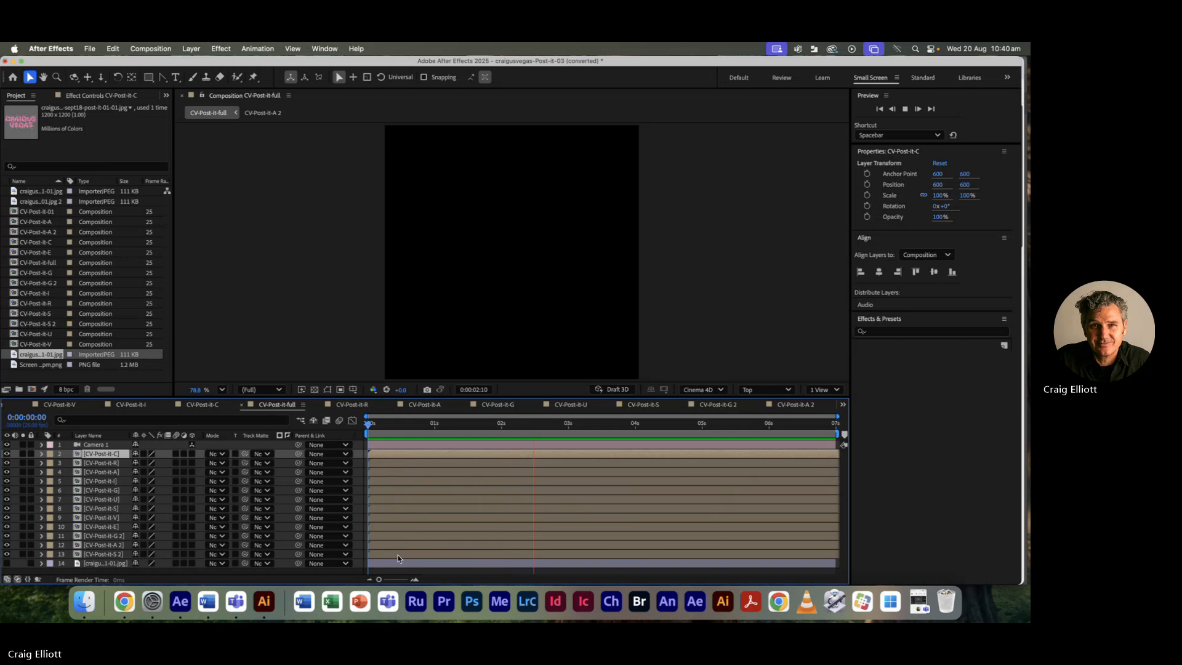
{"action": "left_click", "coordinate": [397, 555], "text": "shift"}
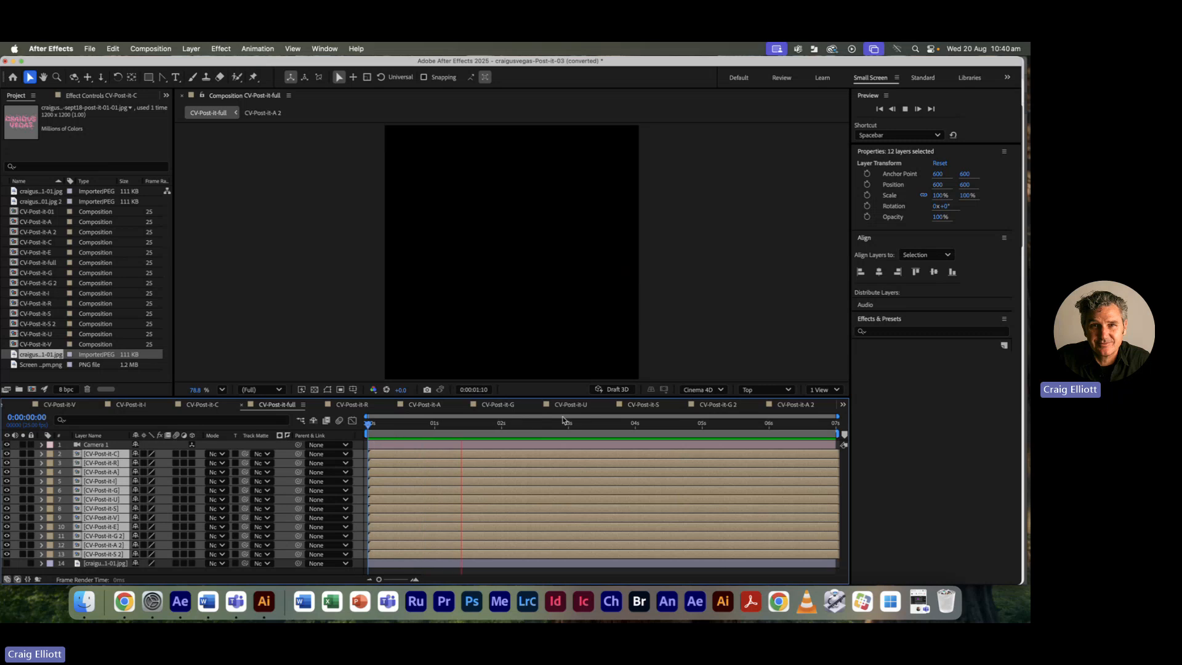
{"action": "left_click", "coordinate": [778, 391]}
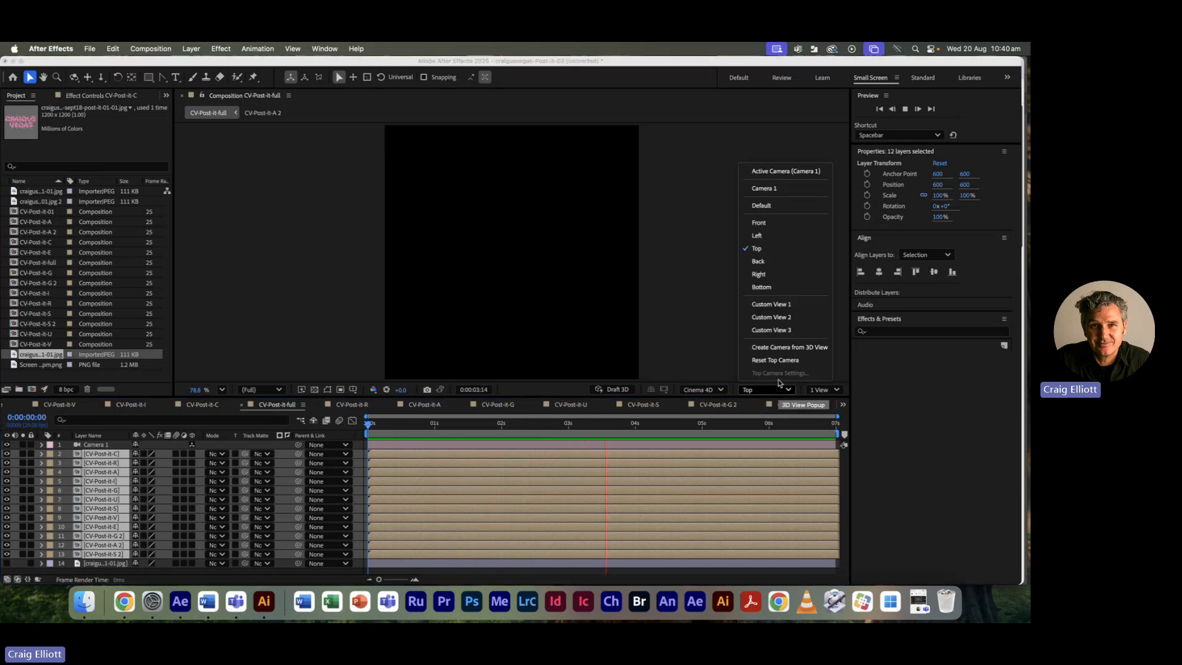
{"action": "left_click", "coordinate": [778, 267]}
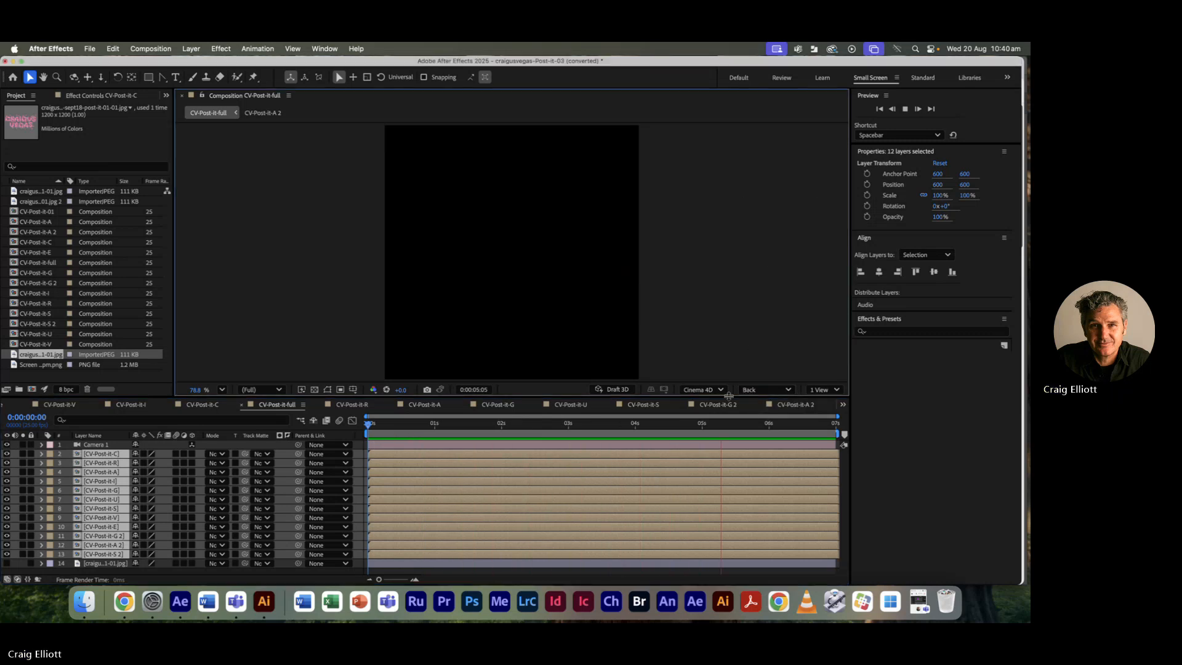
{"action": "left_click", "coordinate": [759, 390]}
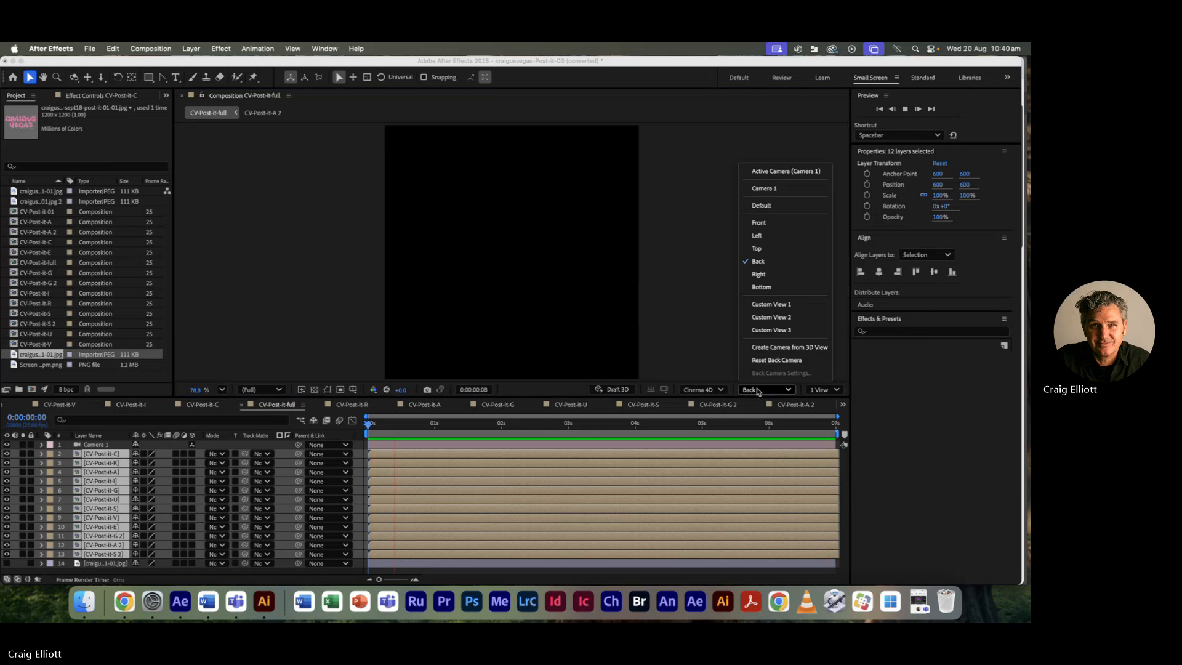
{"action": "left_click", "coordinate": [764, 274]}
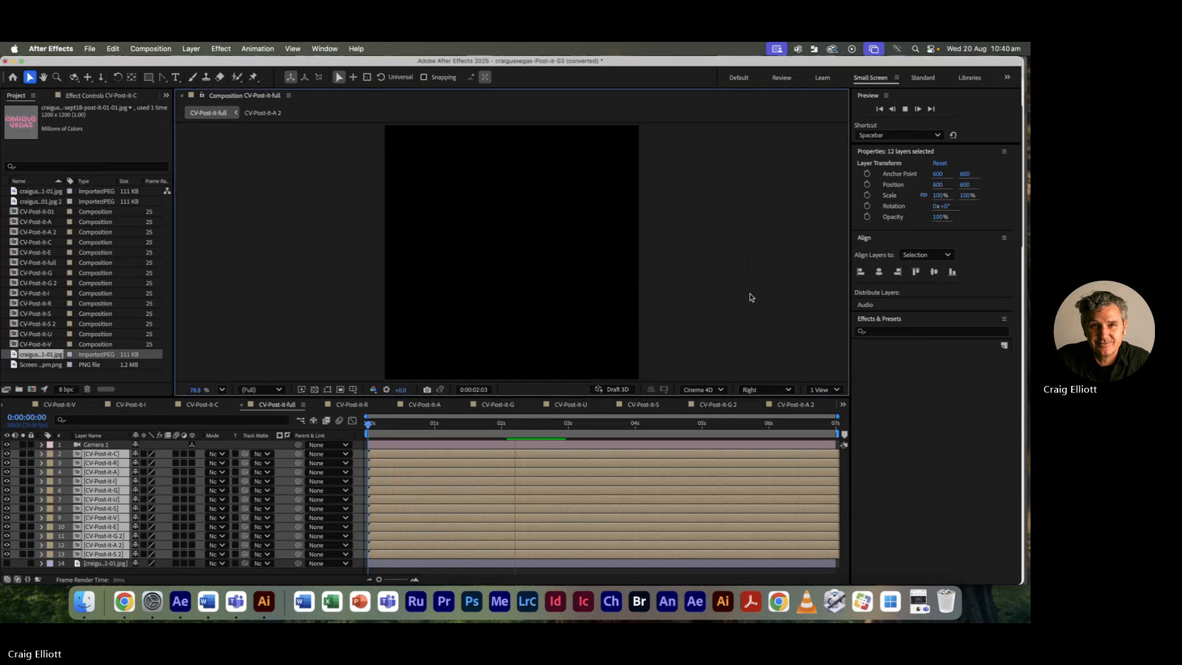
Step: Scrub the fly-in from the side, then return to Camera 1 at 0:00:03:03 mid fly-in
{"action": "left_click", "coordinate": [410, 425]}
{"action": "left_click_drag", "start_coordinate": [411, 425], "coordinate": [339, 421]}
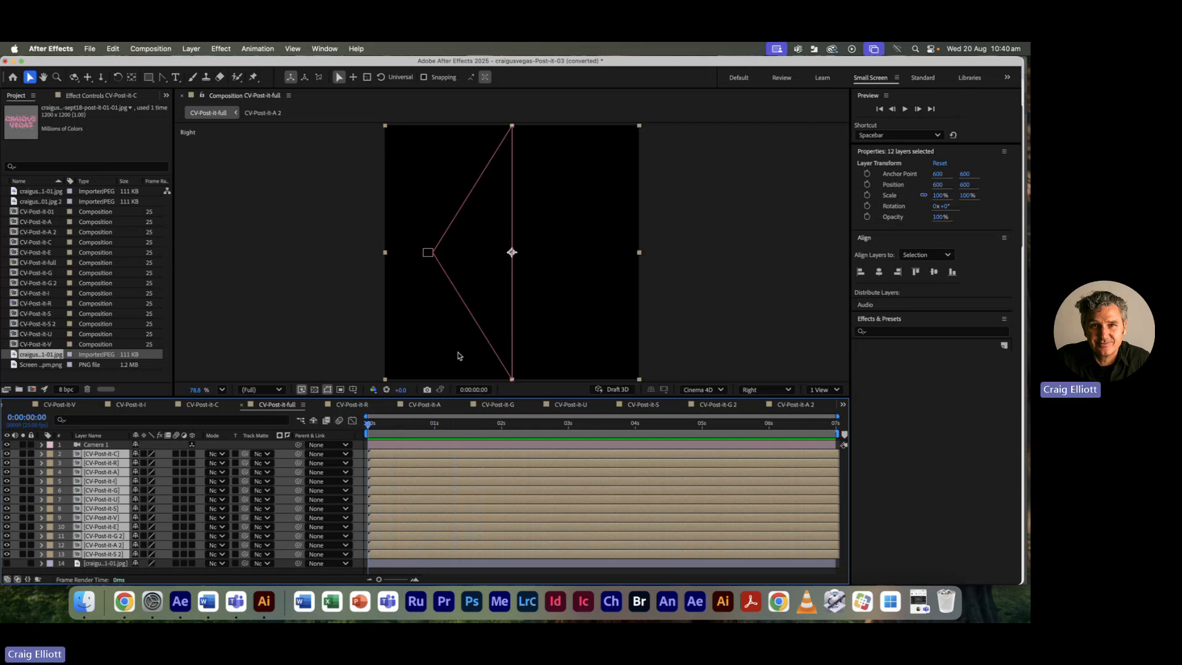
{"action": "left_click", "coordinate": [788, 393]}
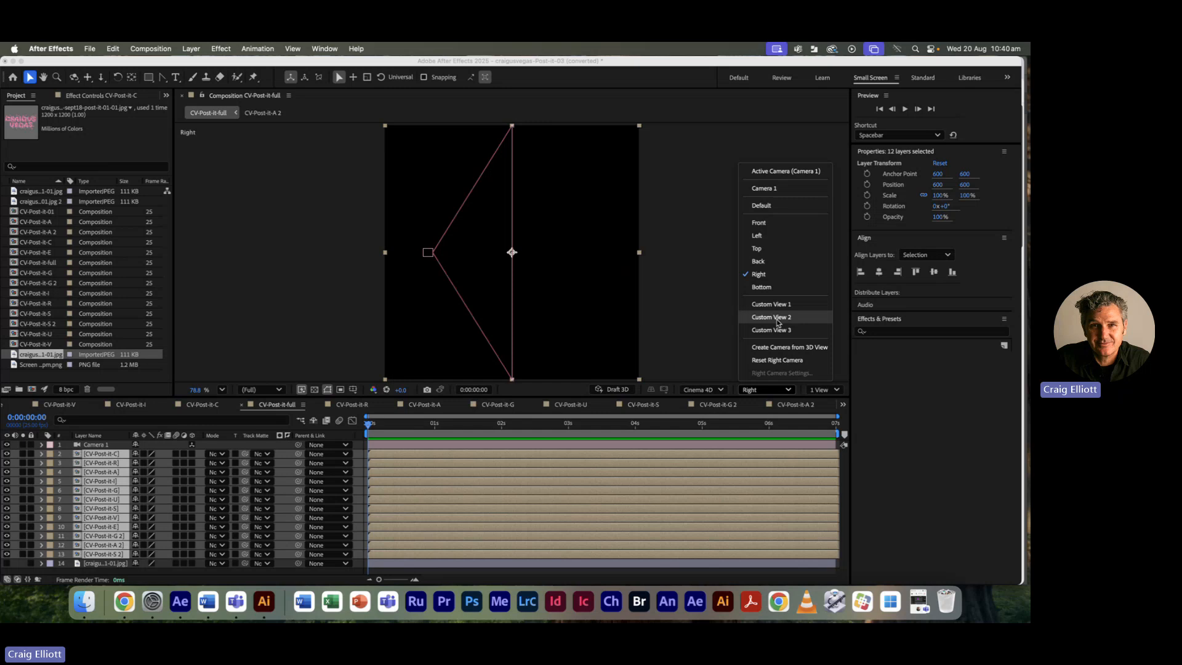
{"action": "left_click", "coordinate": [792, 188]}
{"action": "left_click_drag", "start_coordinate": [379, 433], "coordinate": [577, 427]}
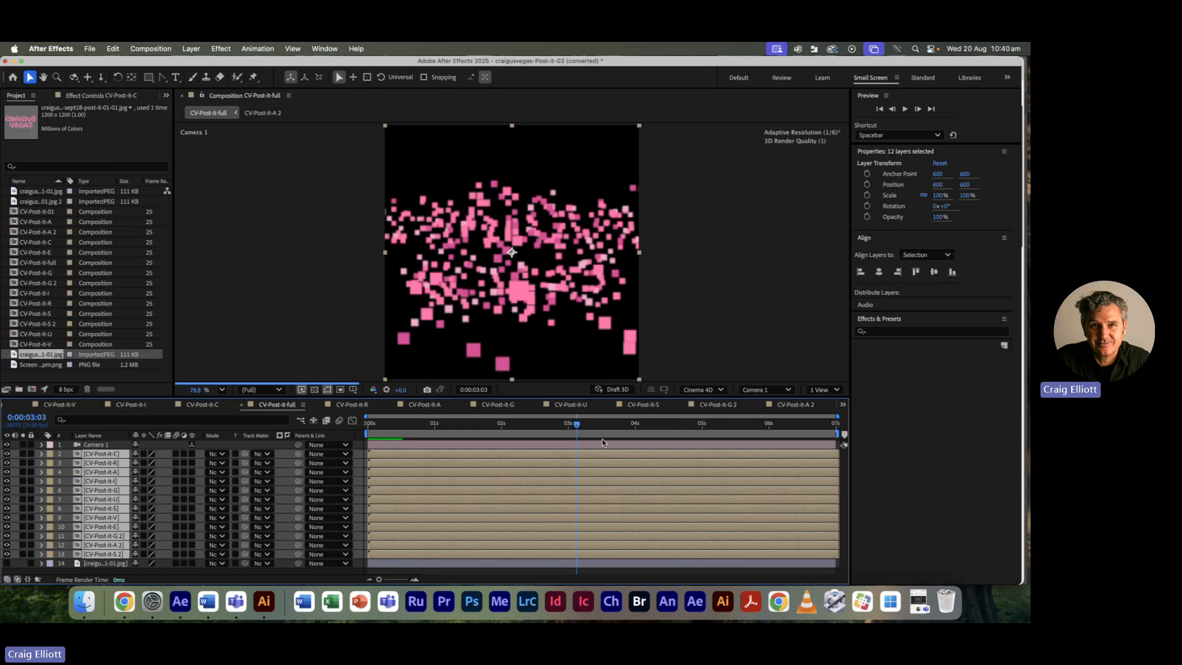
Step: Bring the 'Digital Design' Teams meeting forward and show its Record and transcribe options
{"action": "left_click", "coordinate": [921, 607]}
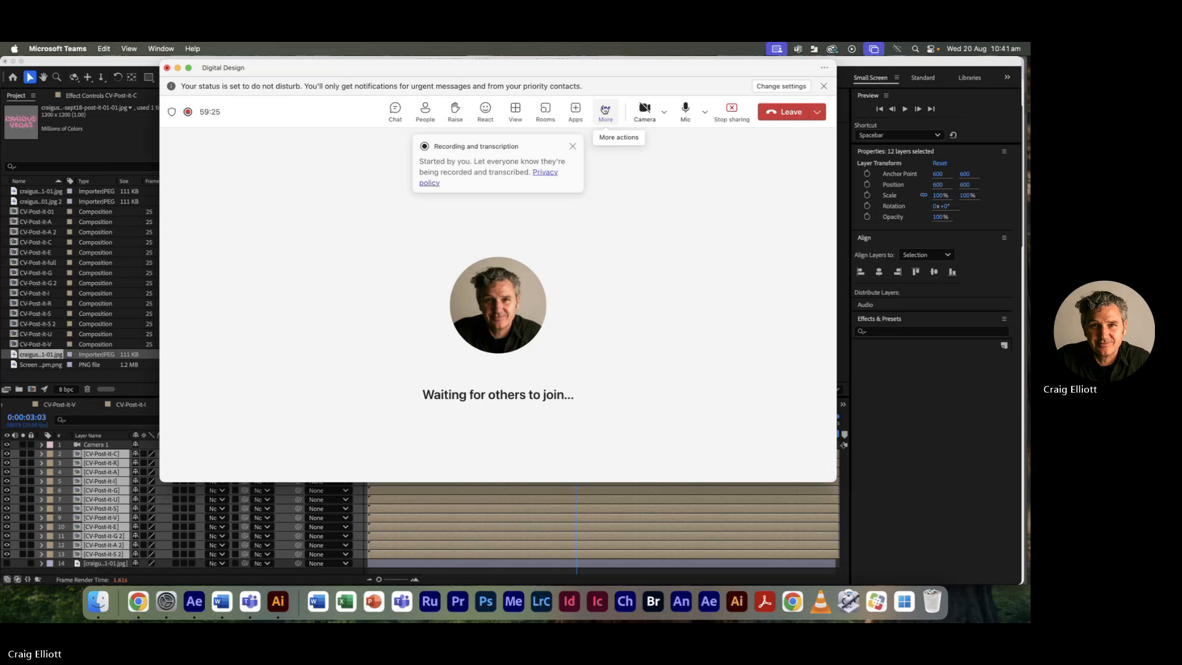
{"action": "left_click", "coordinate": [616, 109]}
{"action": "mouse_move", "coordinate": [634, 149]}
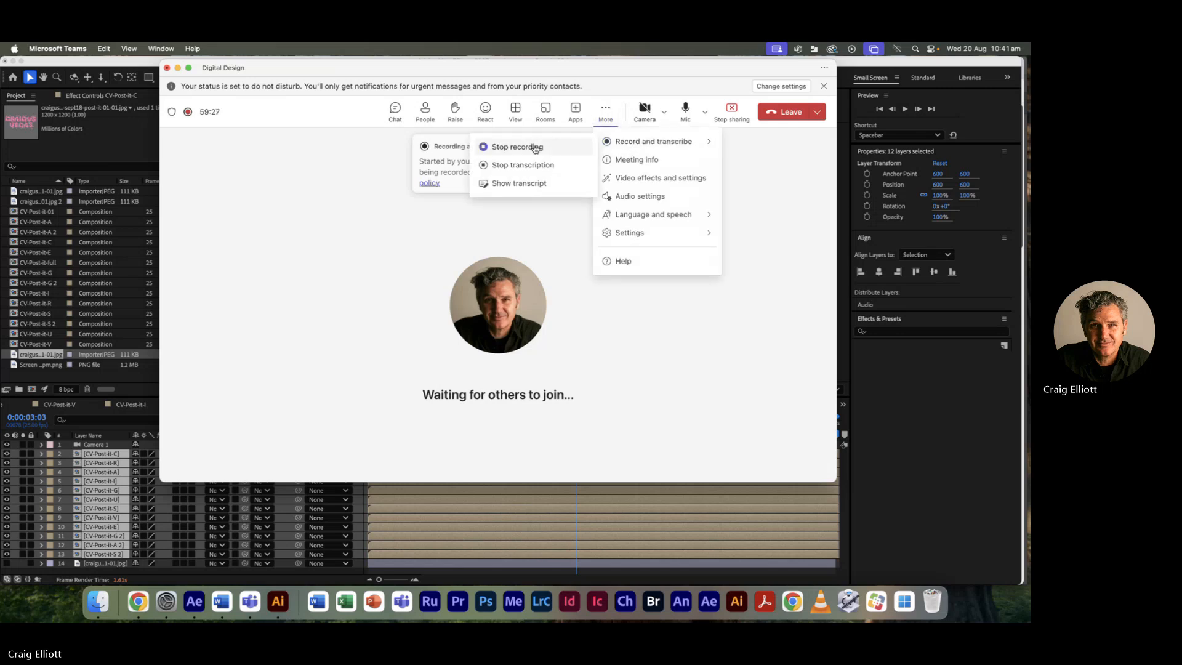